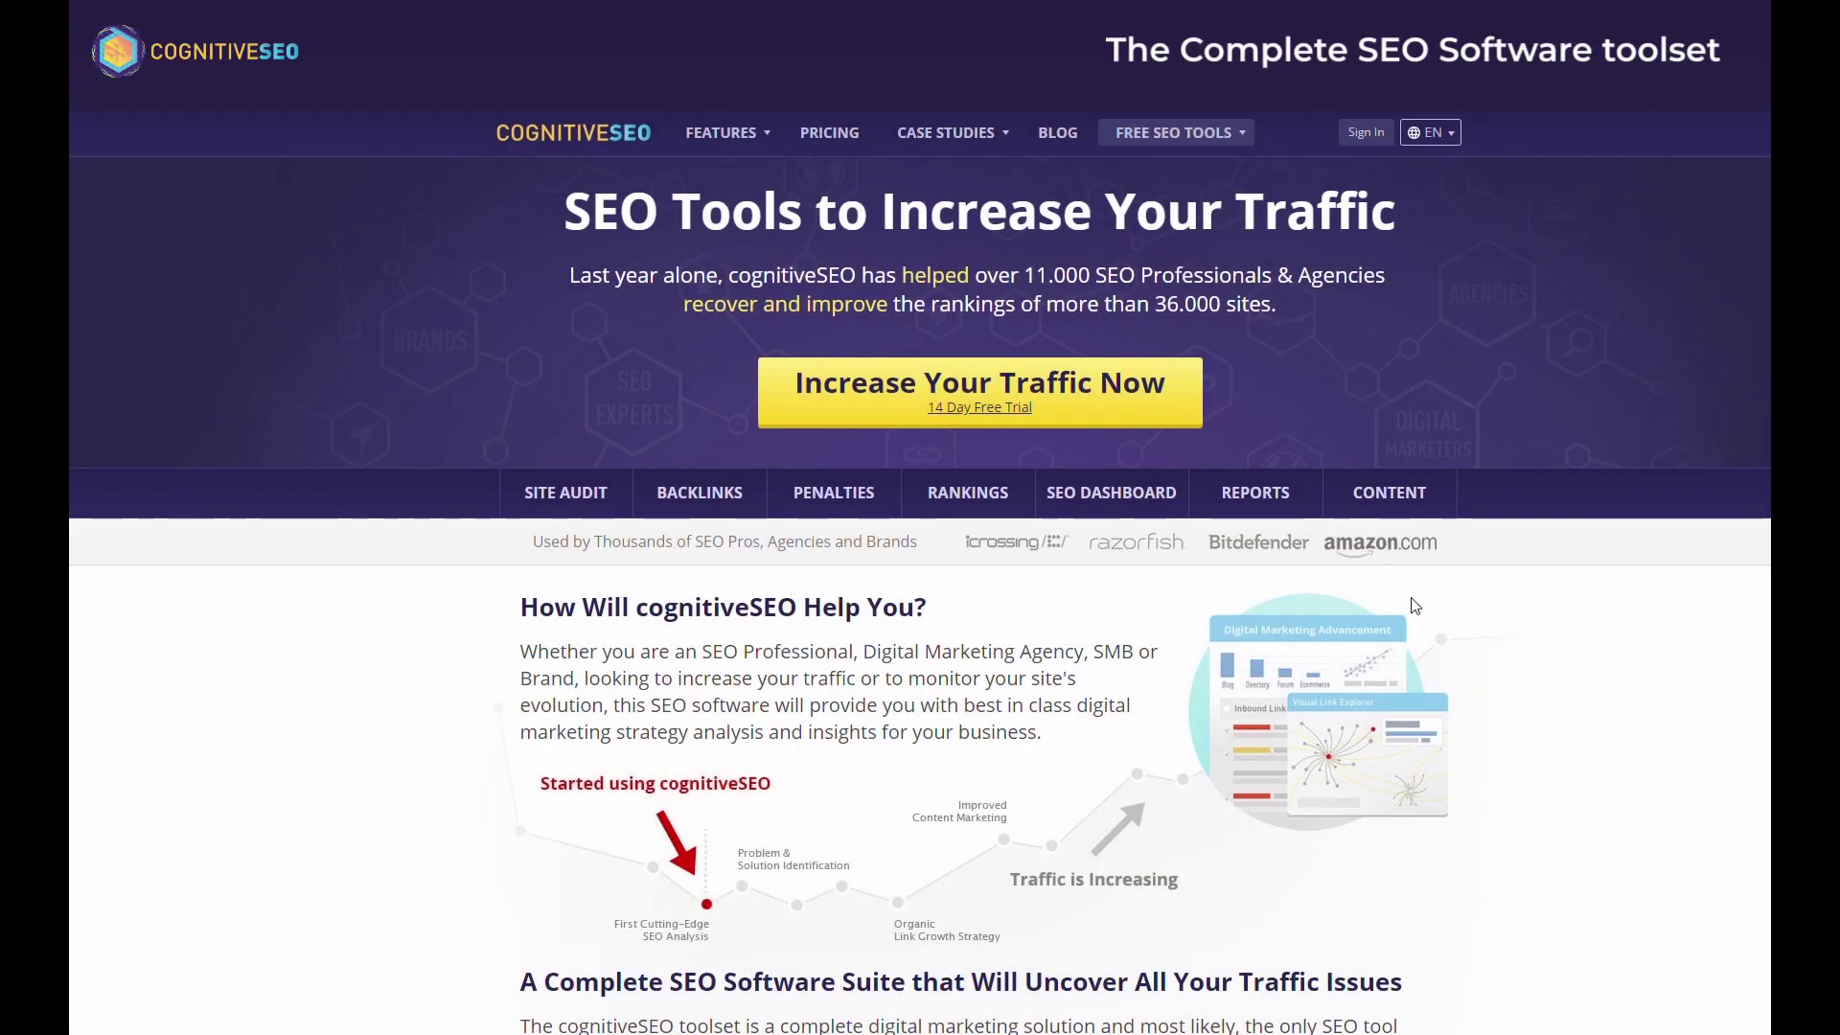
Sign in and open the Brand Mentions campaign from the Account Dashboard list.
{"action": "left_click", "coordinate": [1367, 134]}
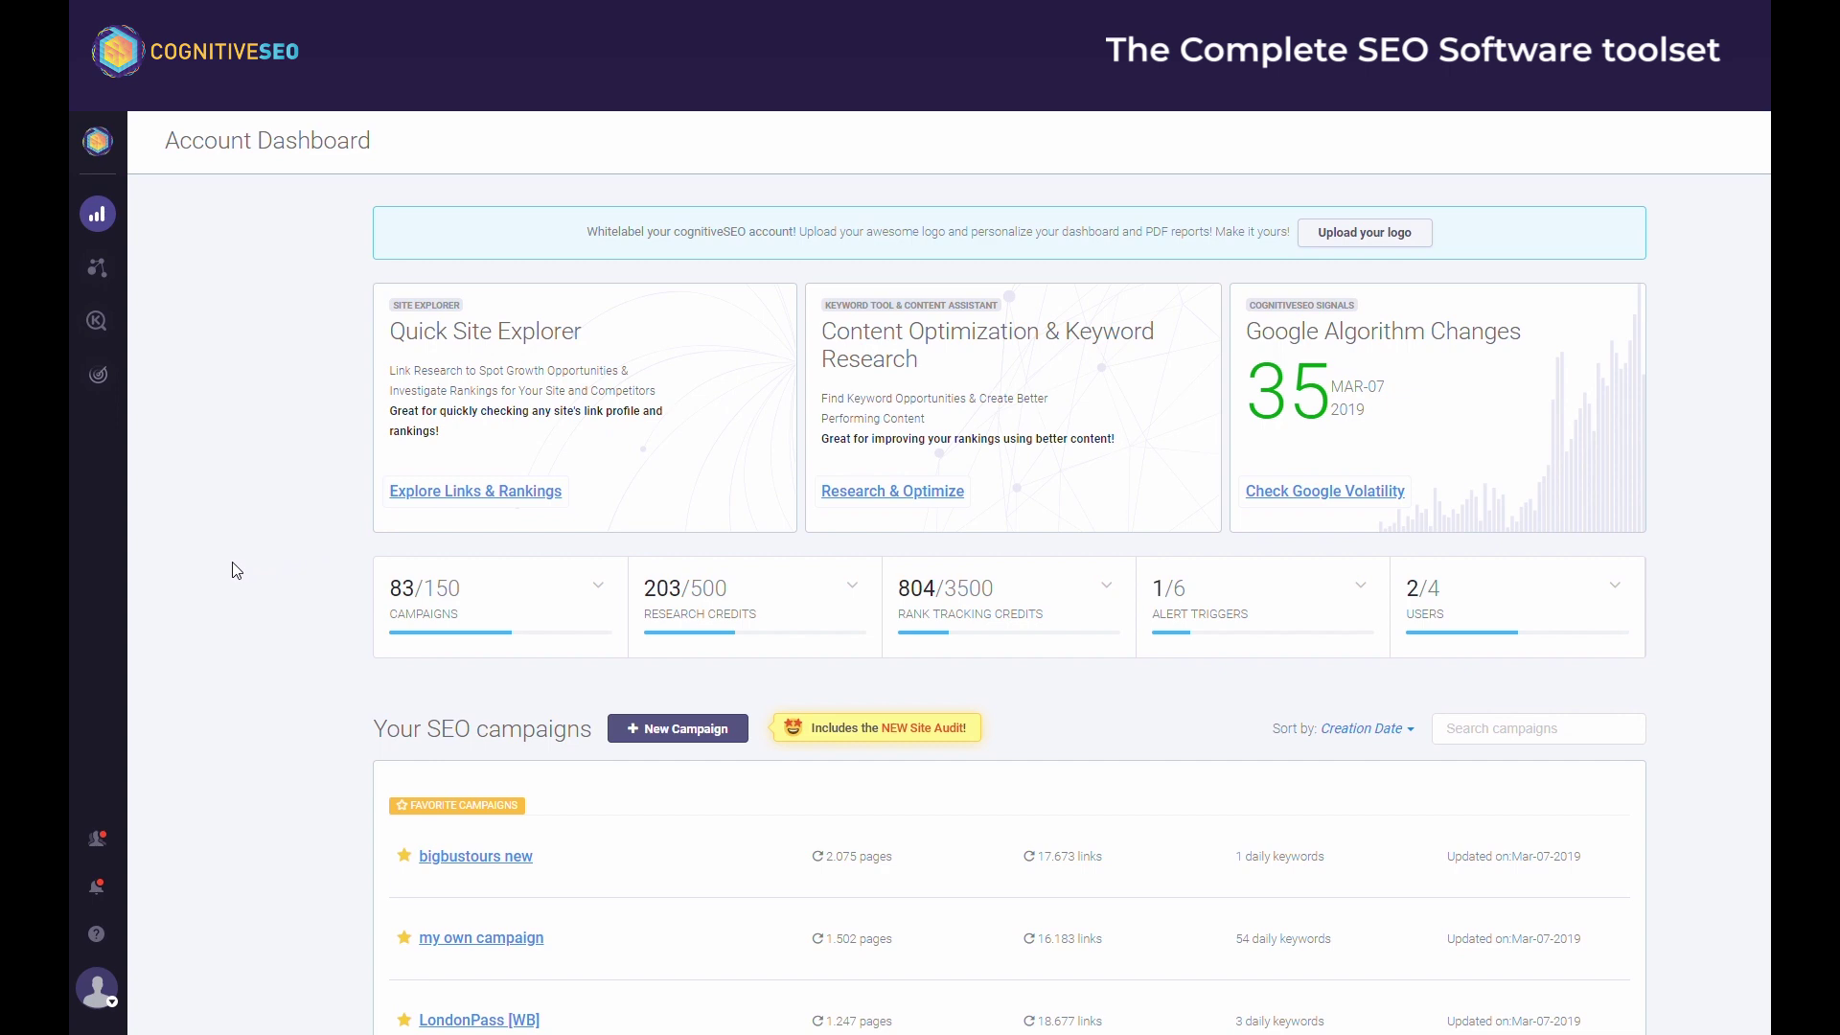
{"action": "scroll", "coordinate": [236, 572], "scroll_direction": "down", "scroll_amount": 10}
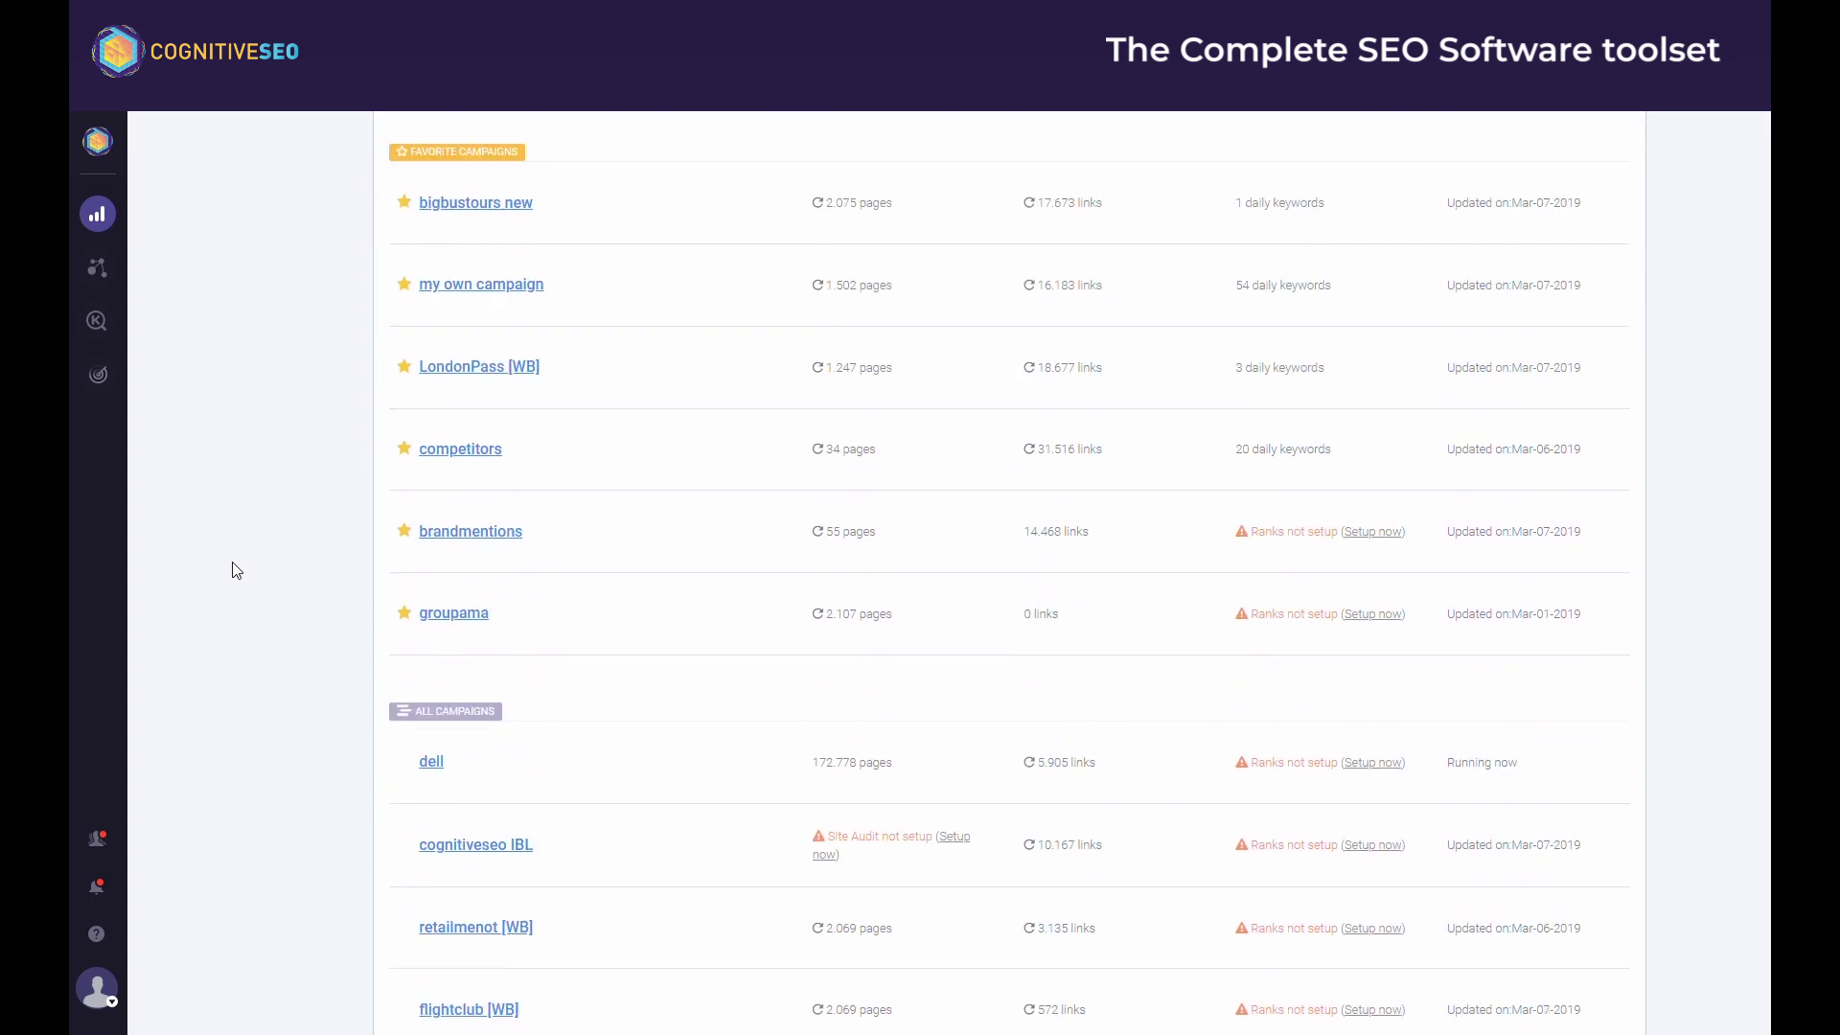
{"action": "scroll", "coordinate": [236, 571], "scroll_direction": "up", "scroll_amount": 6}
{"action": "scroll", "coordinate": [236, 572], "scroll_direction": "up", "scroll_amount": 4}
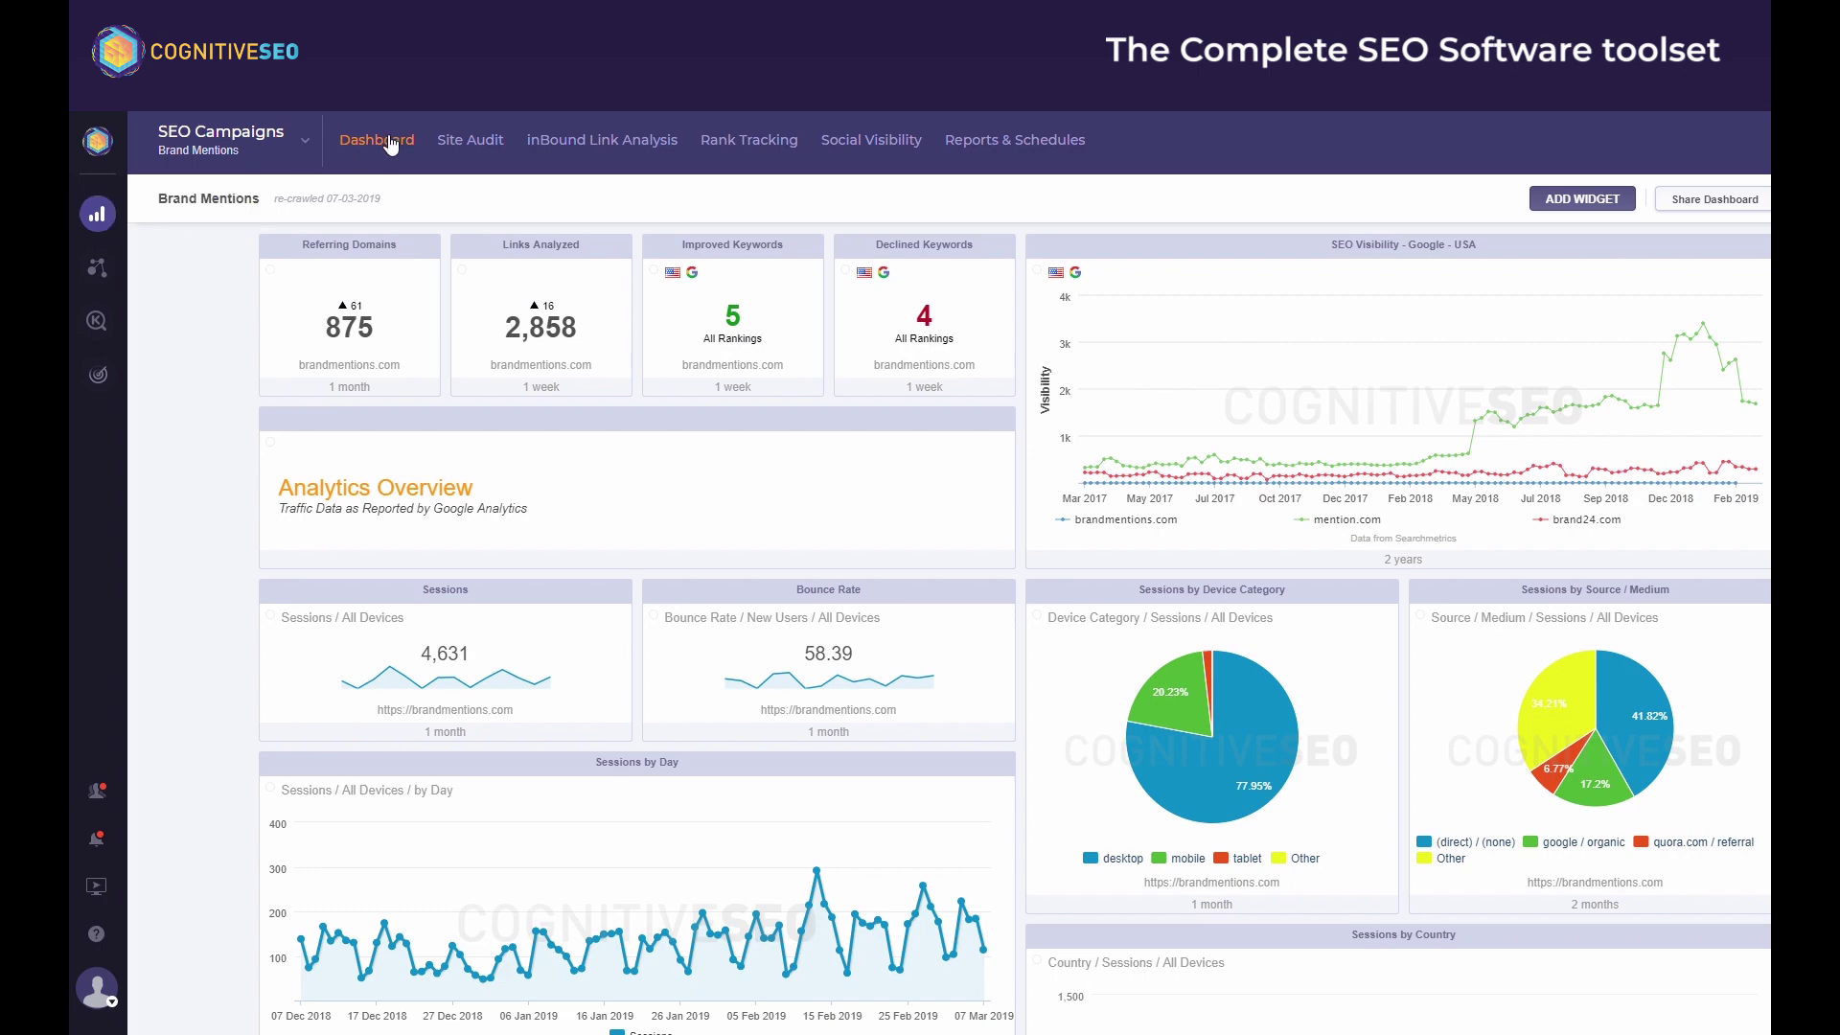
Browse the Site Audit Analysis, Rank Tracking and Google Analytics widgets, then get the dashboard's public share link.
{"action": "scroll", "coordinate": [1399, 441], "scroll_direction": "down", "scroll_amount": 10}
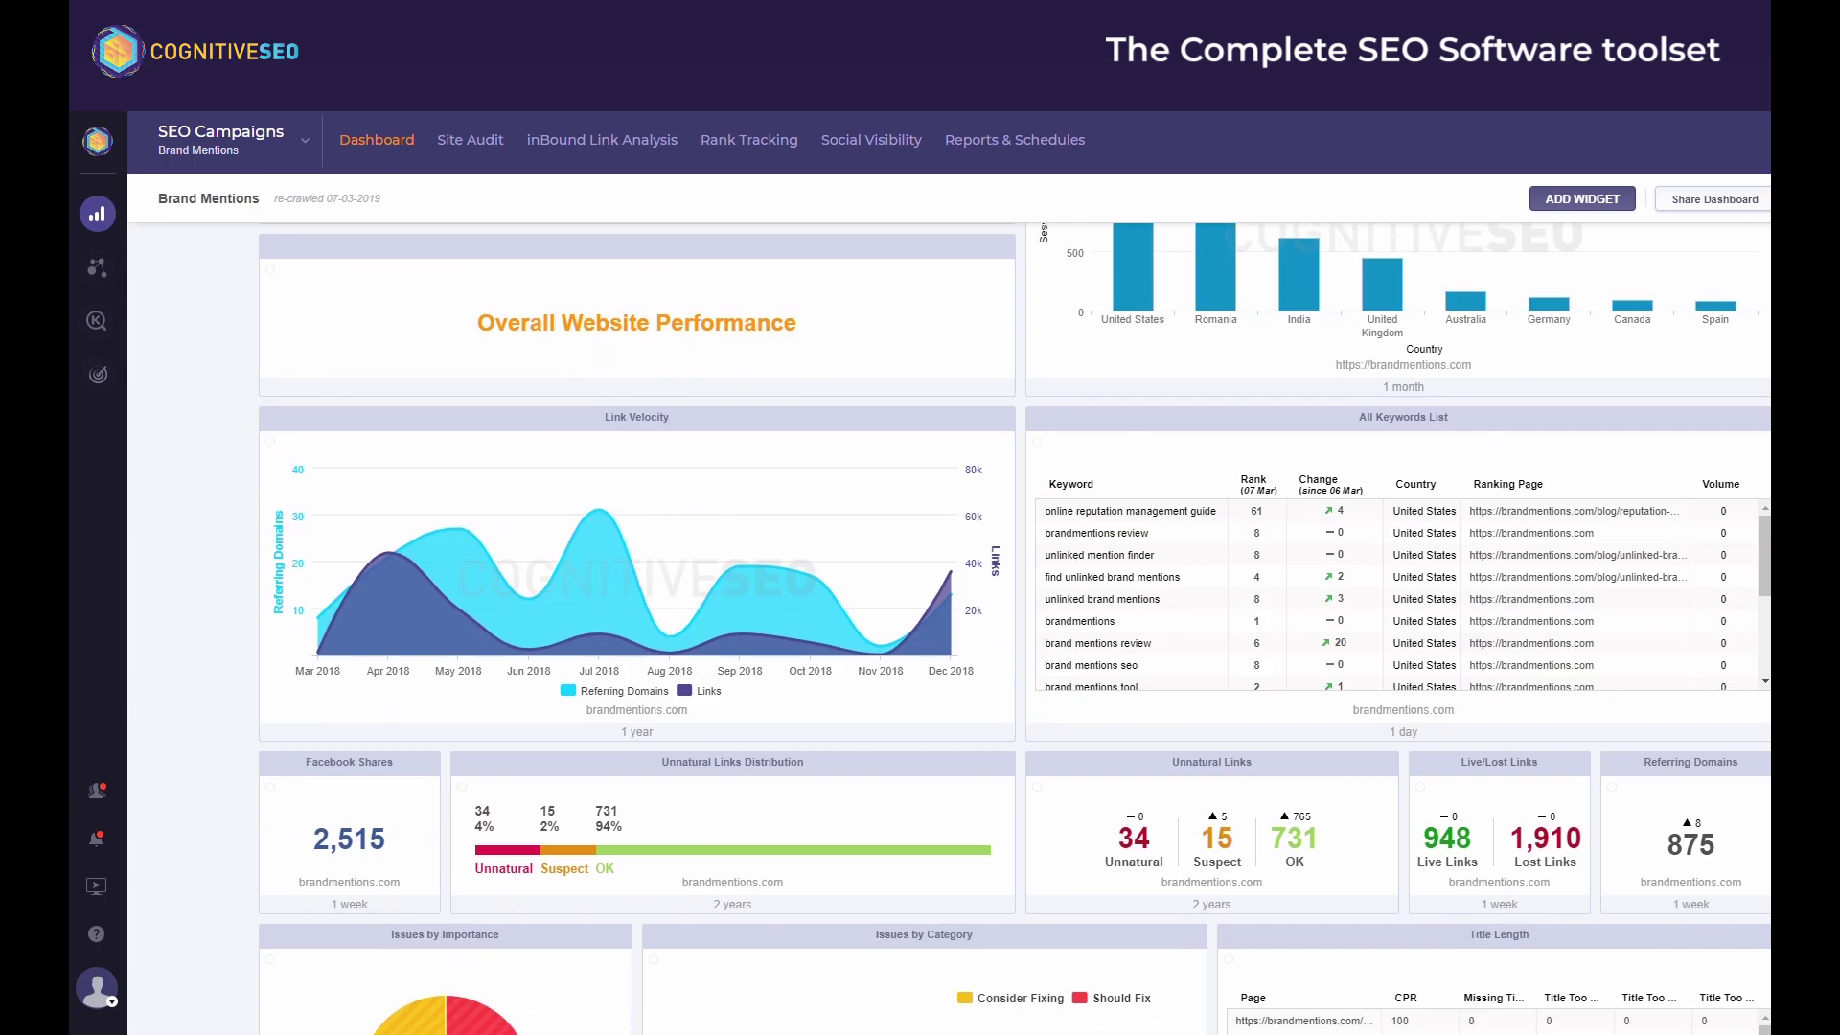
{"action": "scroll", "coordinate": [1016, 622], "scroll_direction": "down", "scroll_amount": 3}
{"action": "scroll", "coordinate": [1016, 622], "scroll_direction": "up", "scroll_amount": 11}
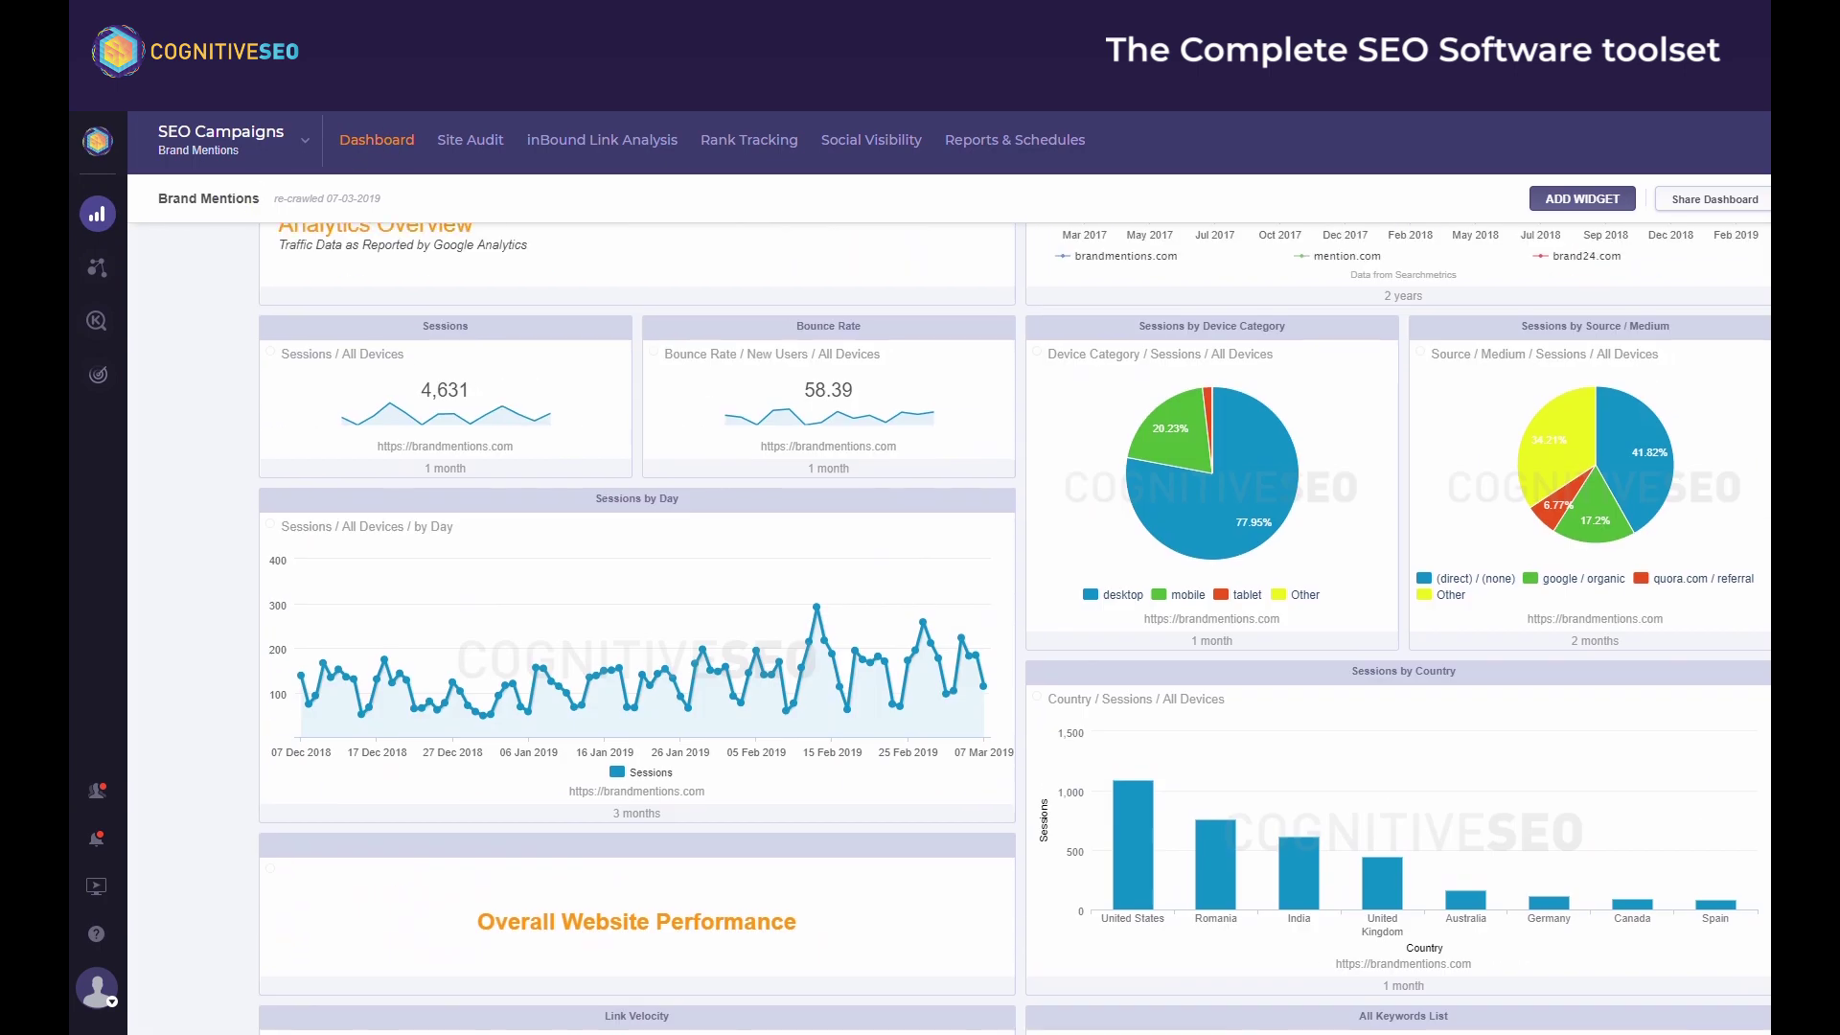
{"action": "scroll", "coordinate": [1619, 444], "scroll_direction": "up", "scroll_amount": 3}
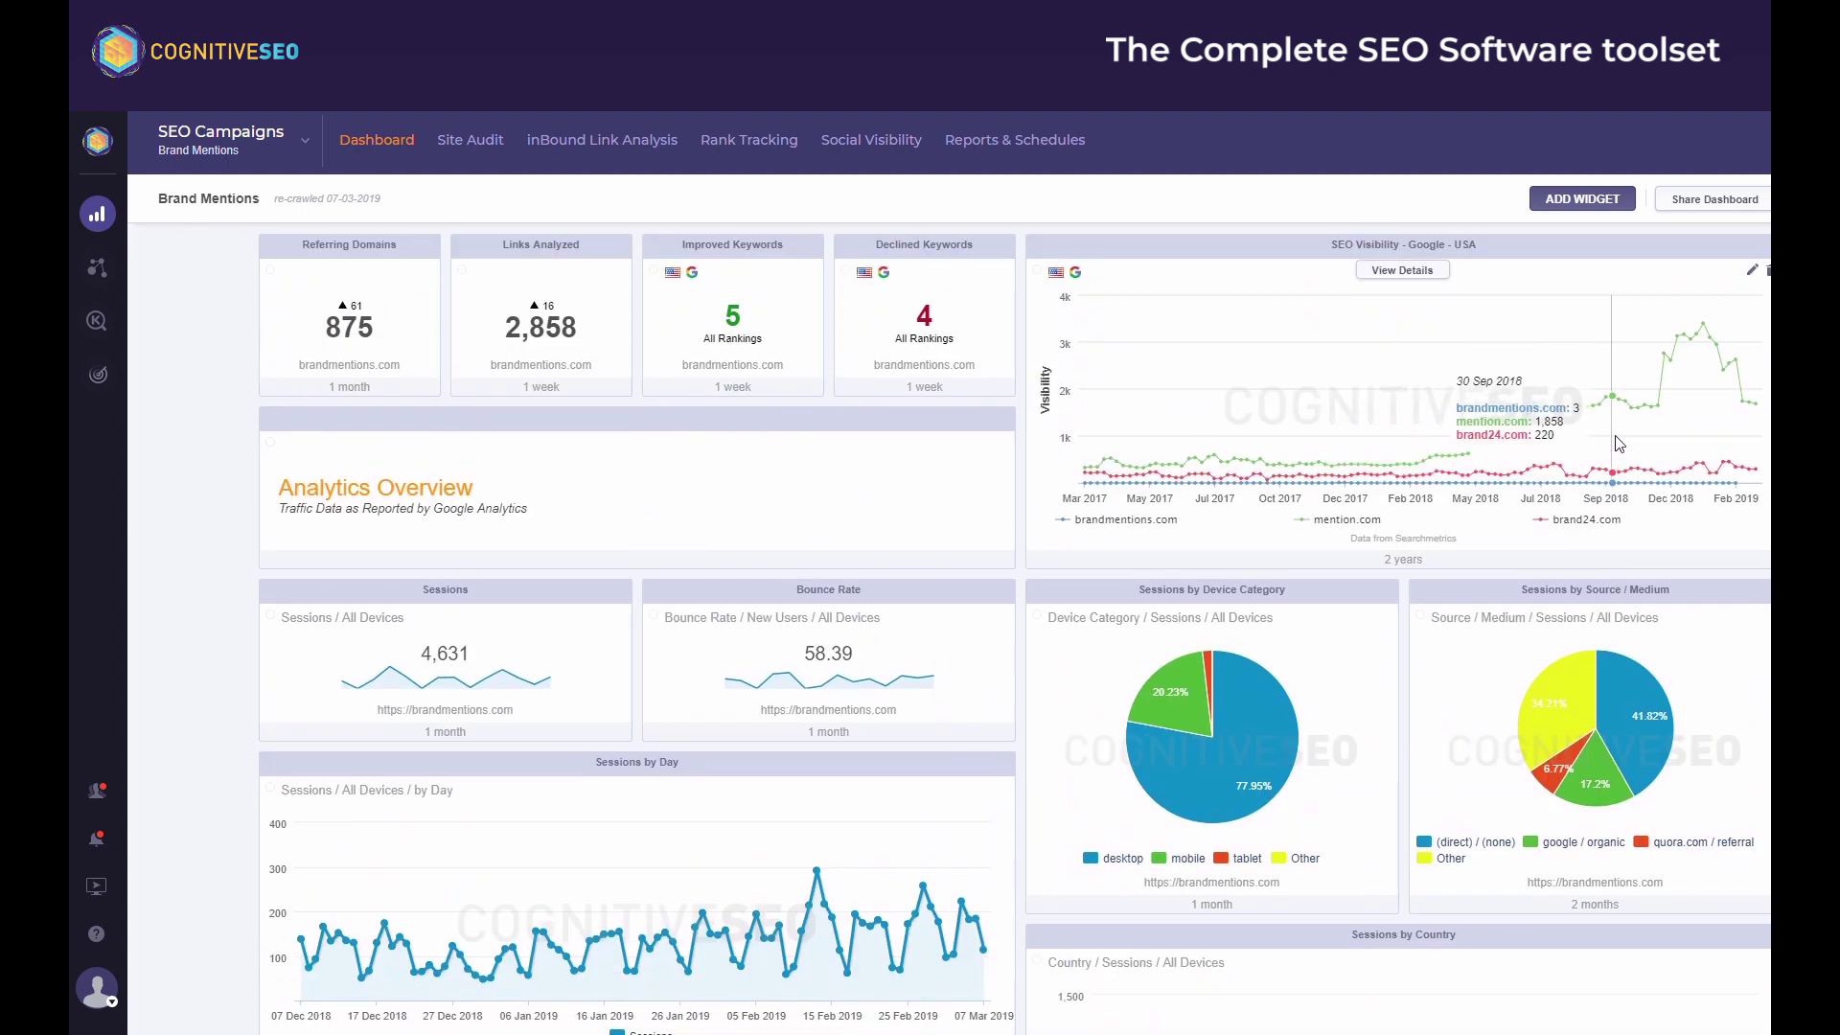
{"action": "left_click", "coordinate": [1590, 198]}
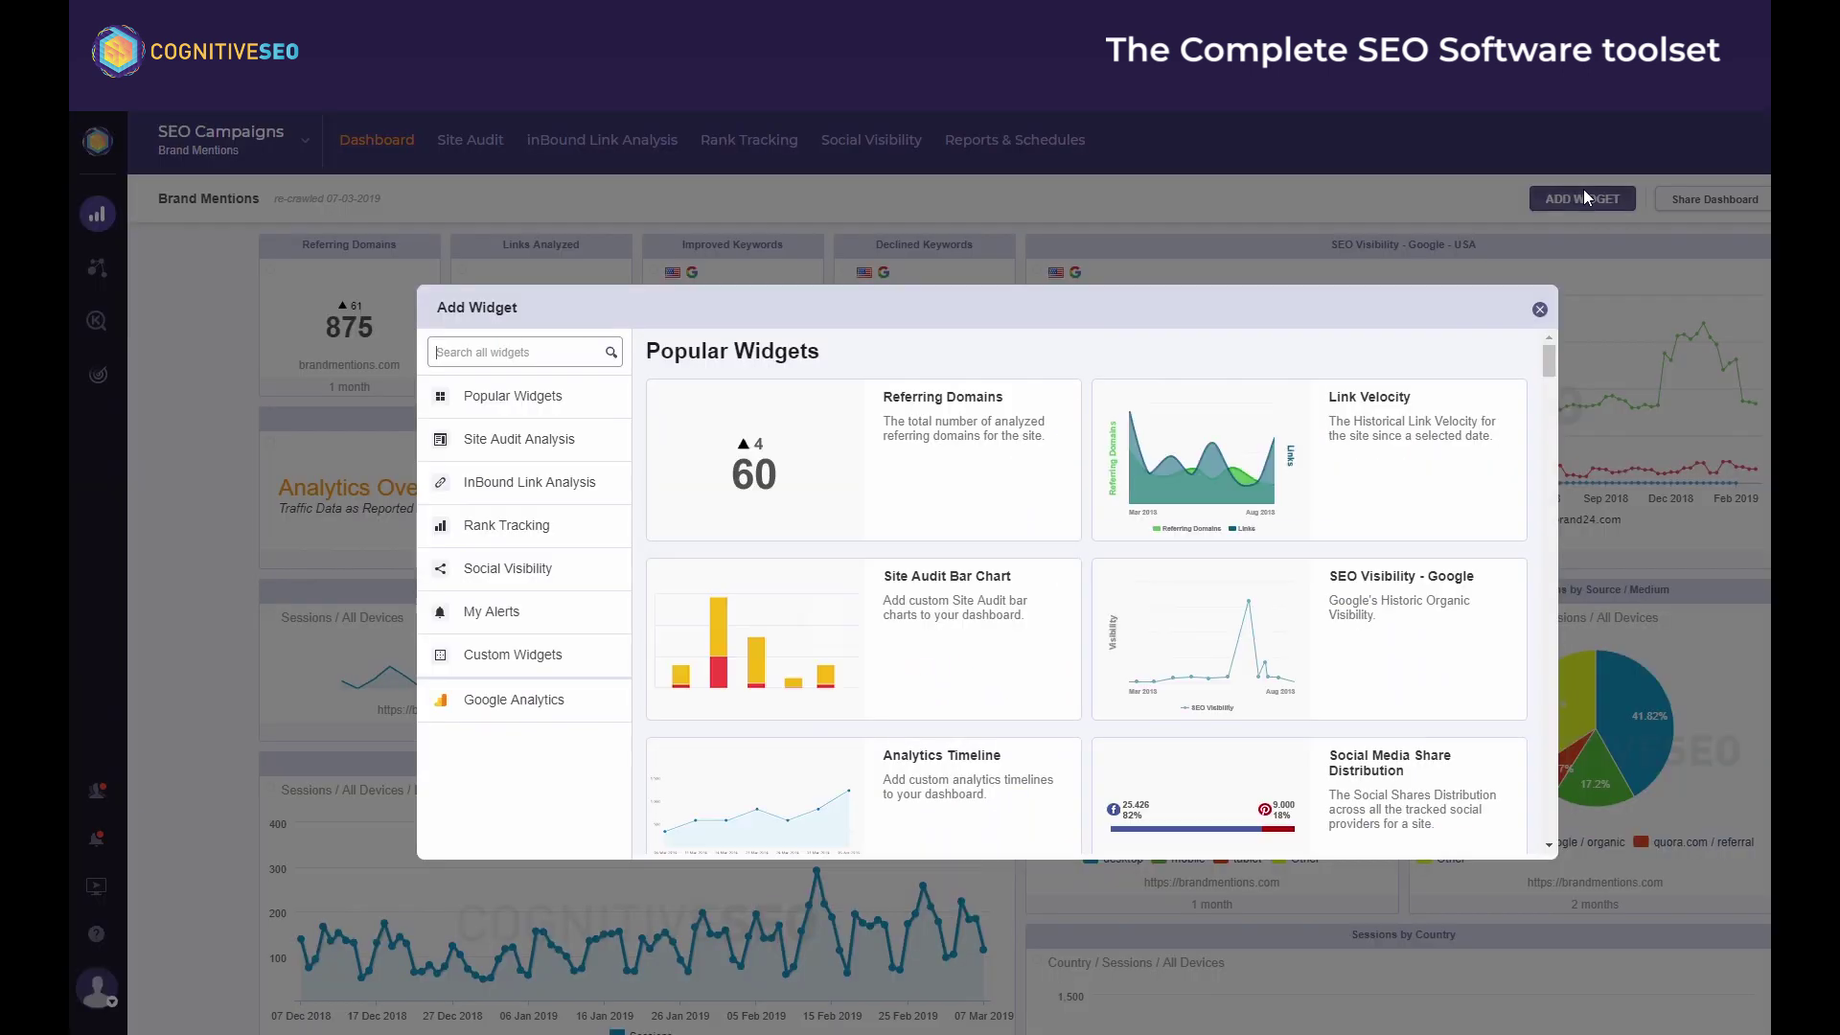
{"action": "left_click", "coordinate": [584, 440]}
{"action": "left_click", "coordinate": [550, 530]}
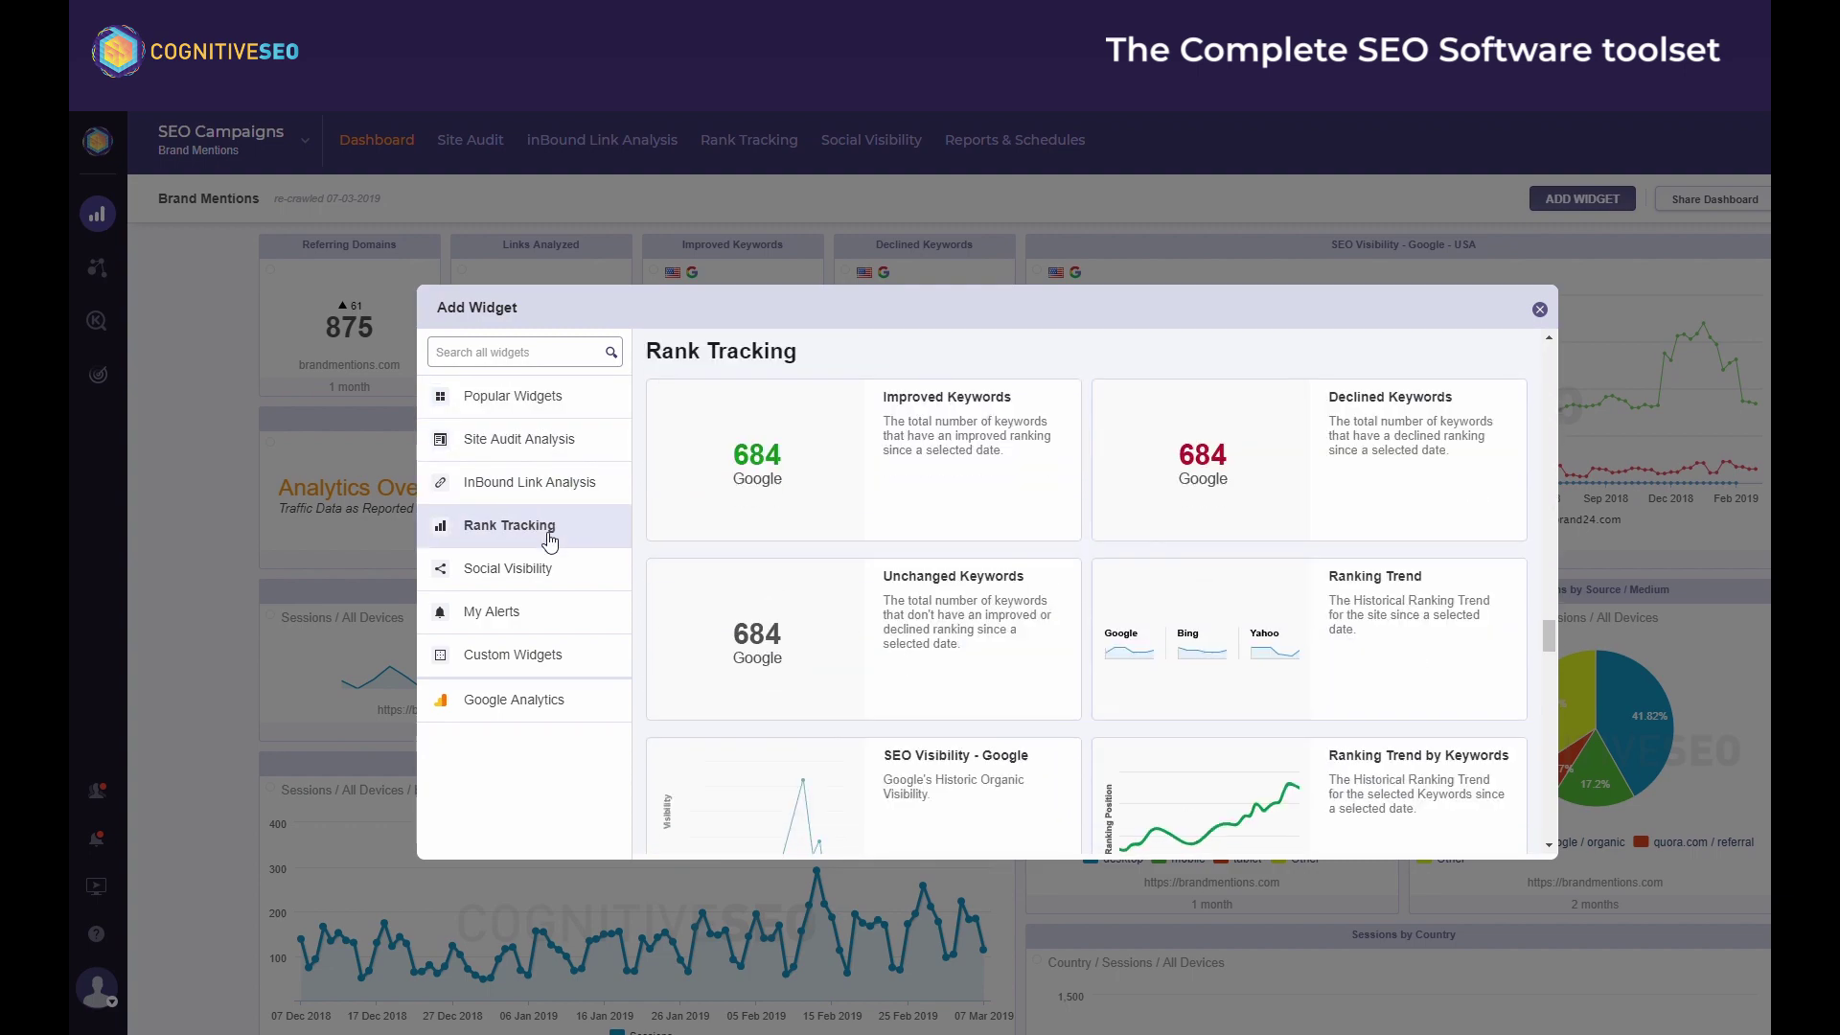
{"action": "left_click", "coordinate": [532, 703]}
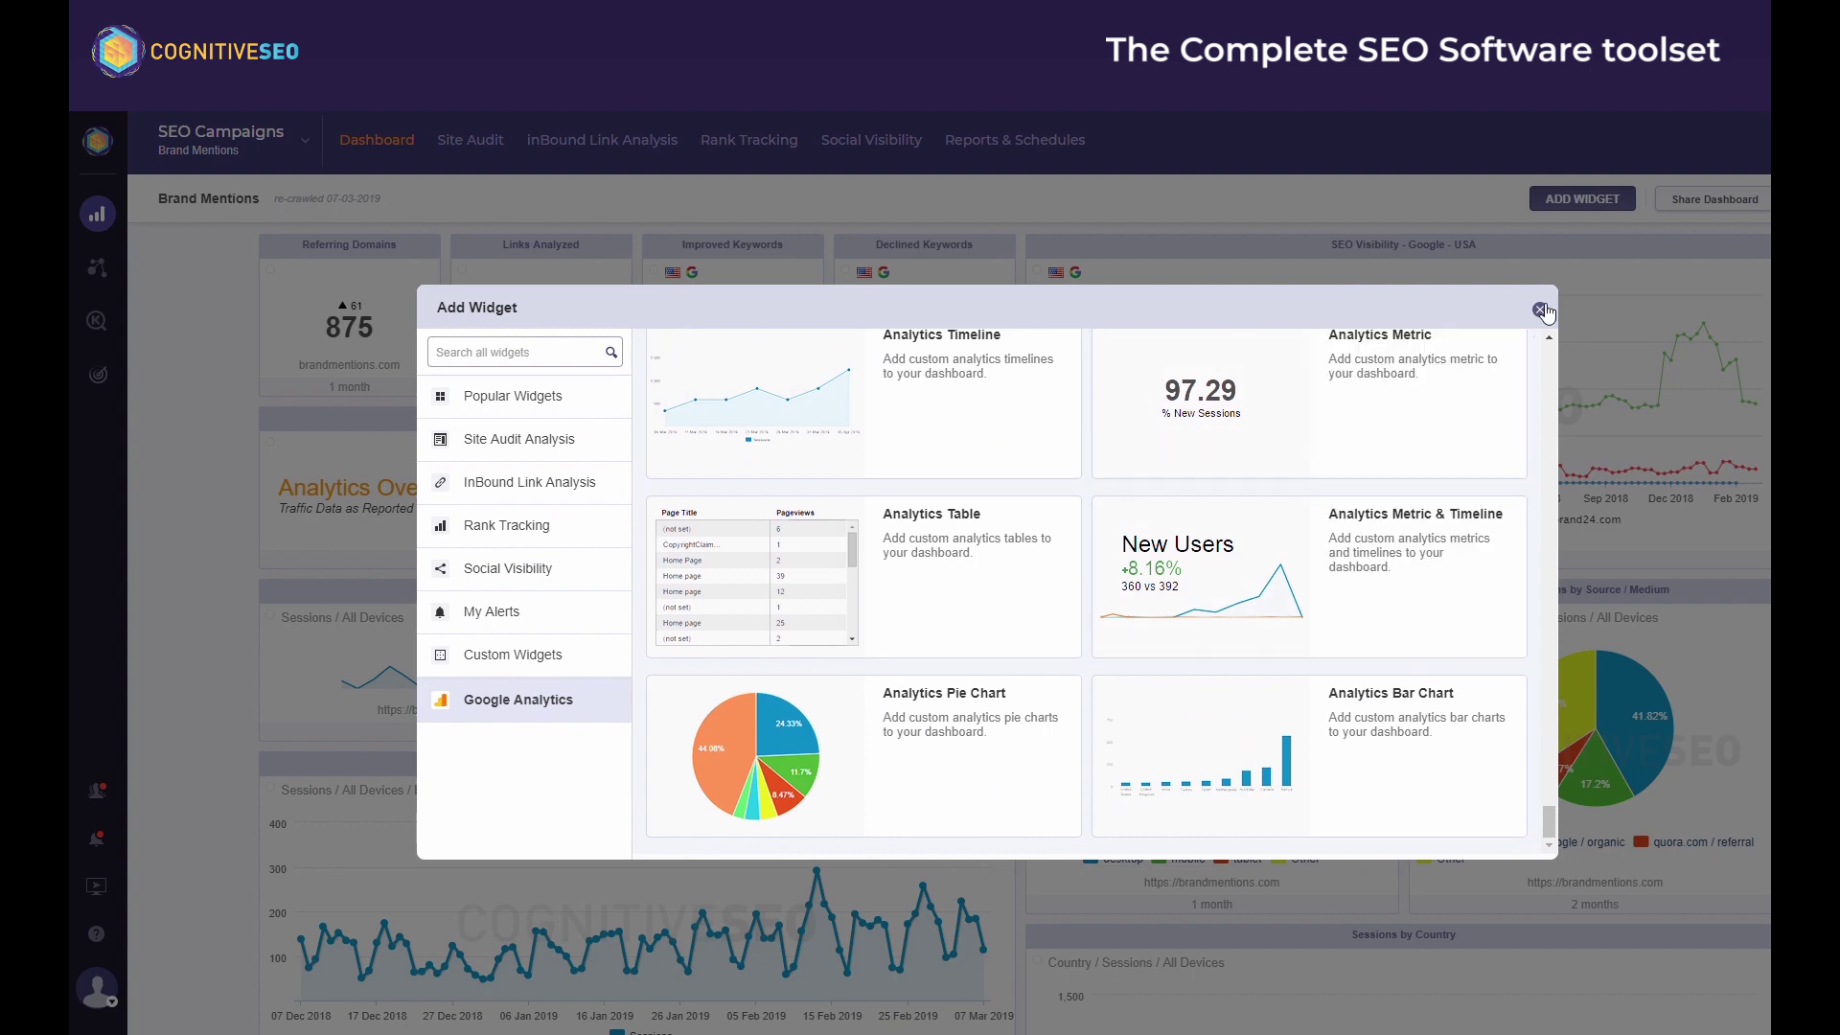
{"action": "left_click", "coordinate": [1540, 310]}
{"action": "left_click", "coordinate": [1715, 201]}
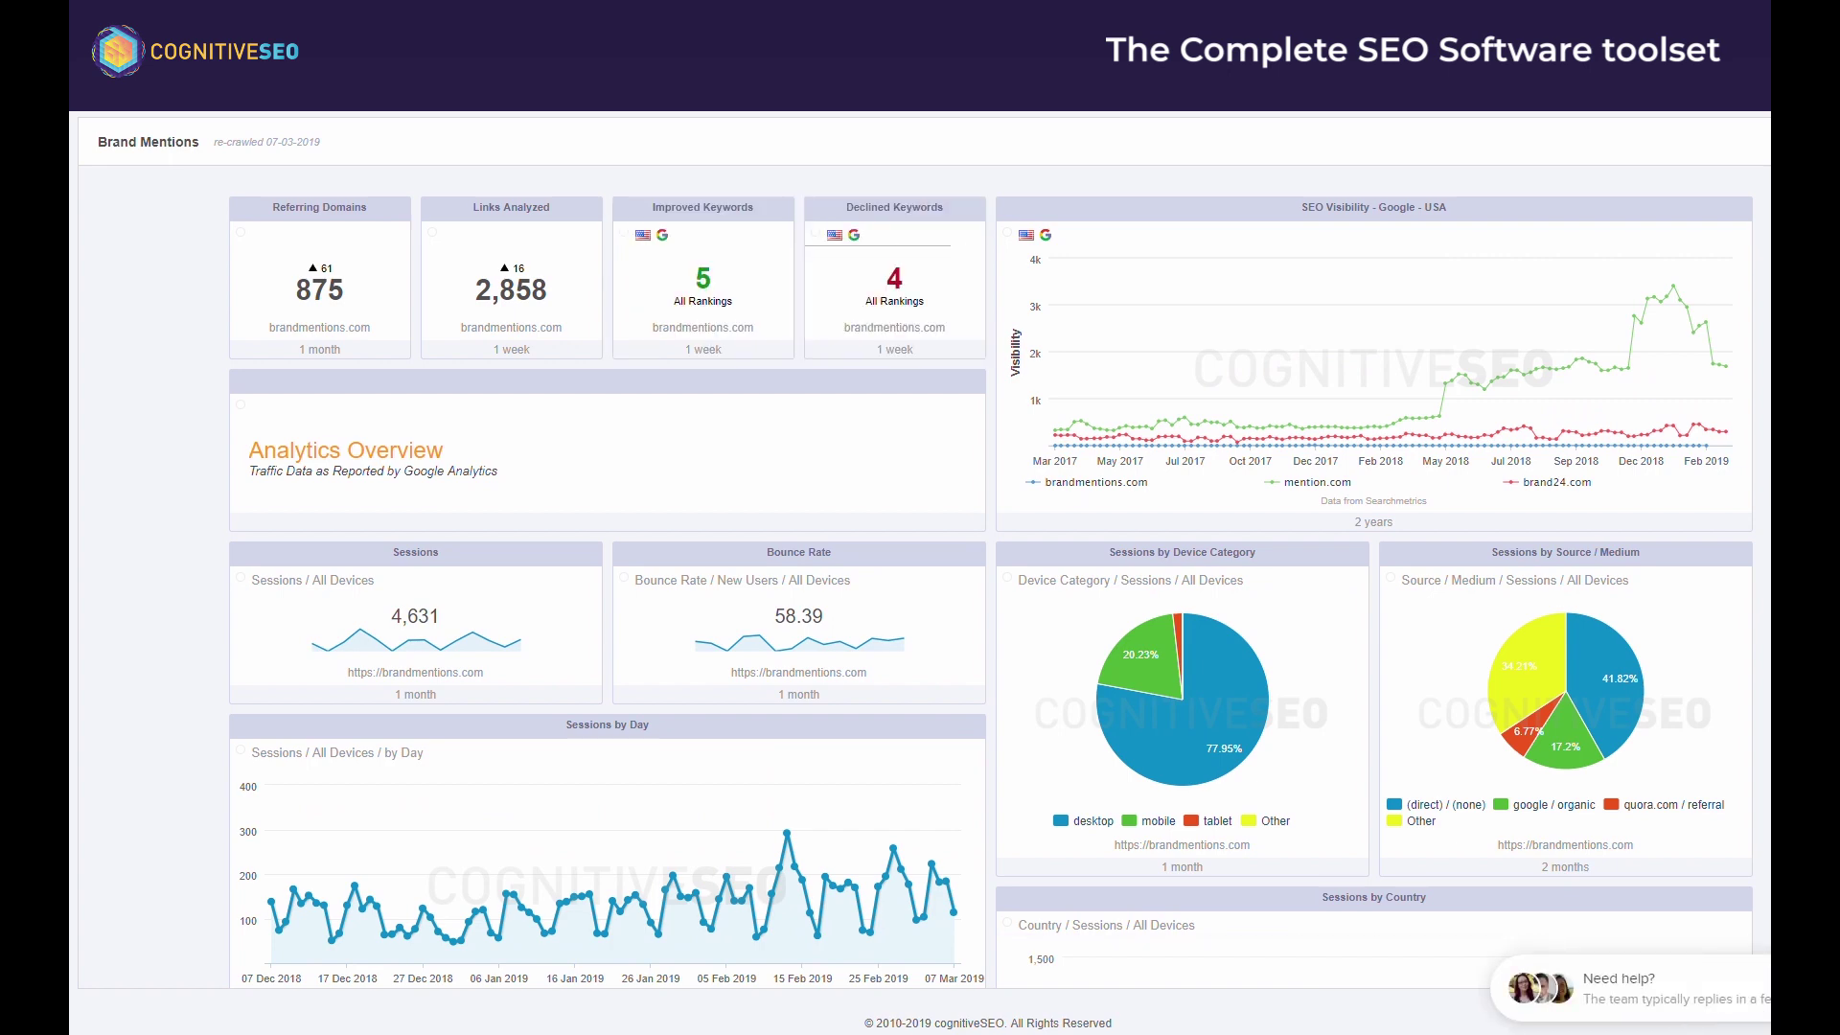
{"action": "scroll", "coordinate": [990, 575], "scroll_direction": "down", "scroll_amount": 4}
{"action": "scroll", "coordinate": [920, 574], "scroll_direction": "down", "scroll_amount": 4}
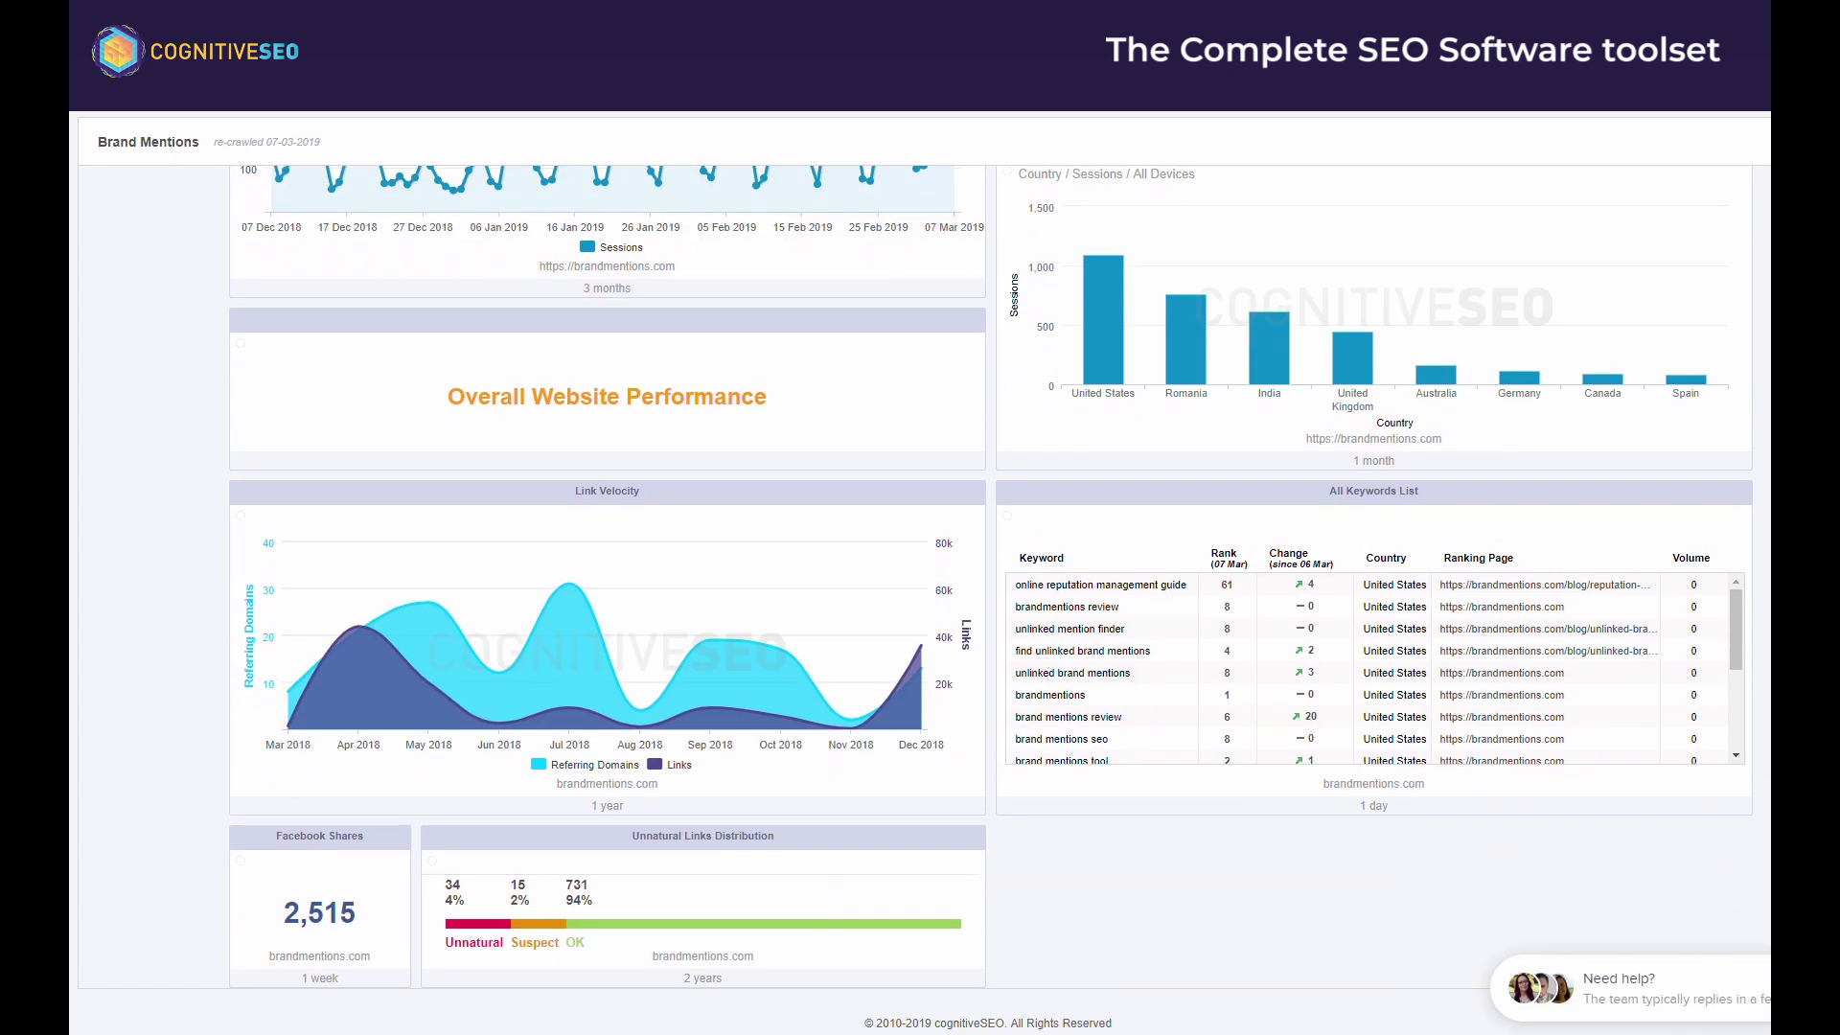
{"action": "scroll", "coordinate": [920, 575], "scroll_direction": "up", "scroll_amount": 8}
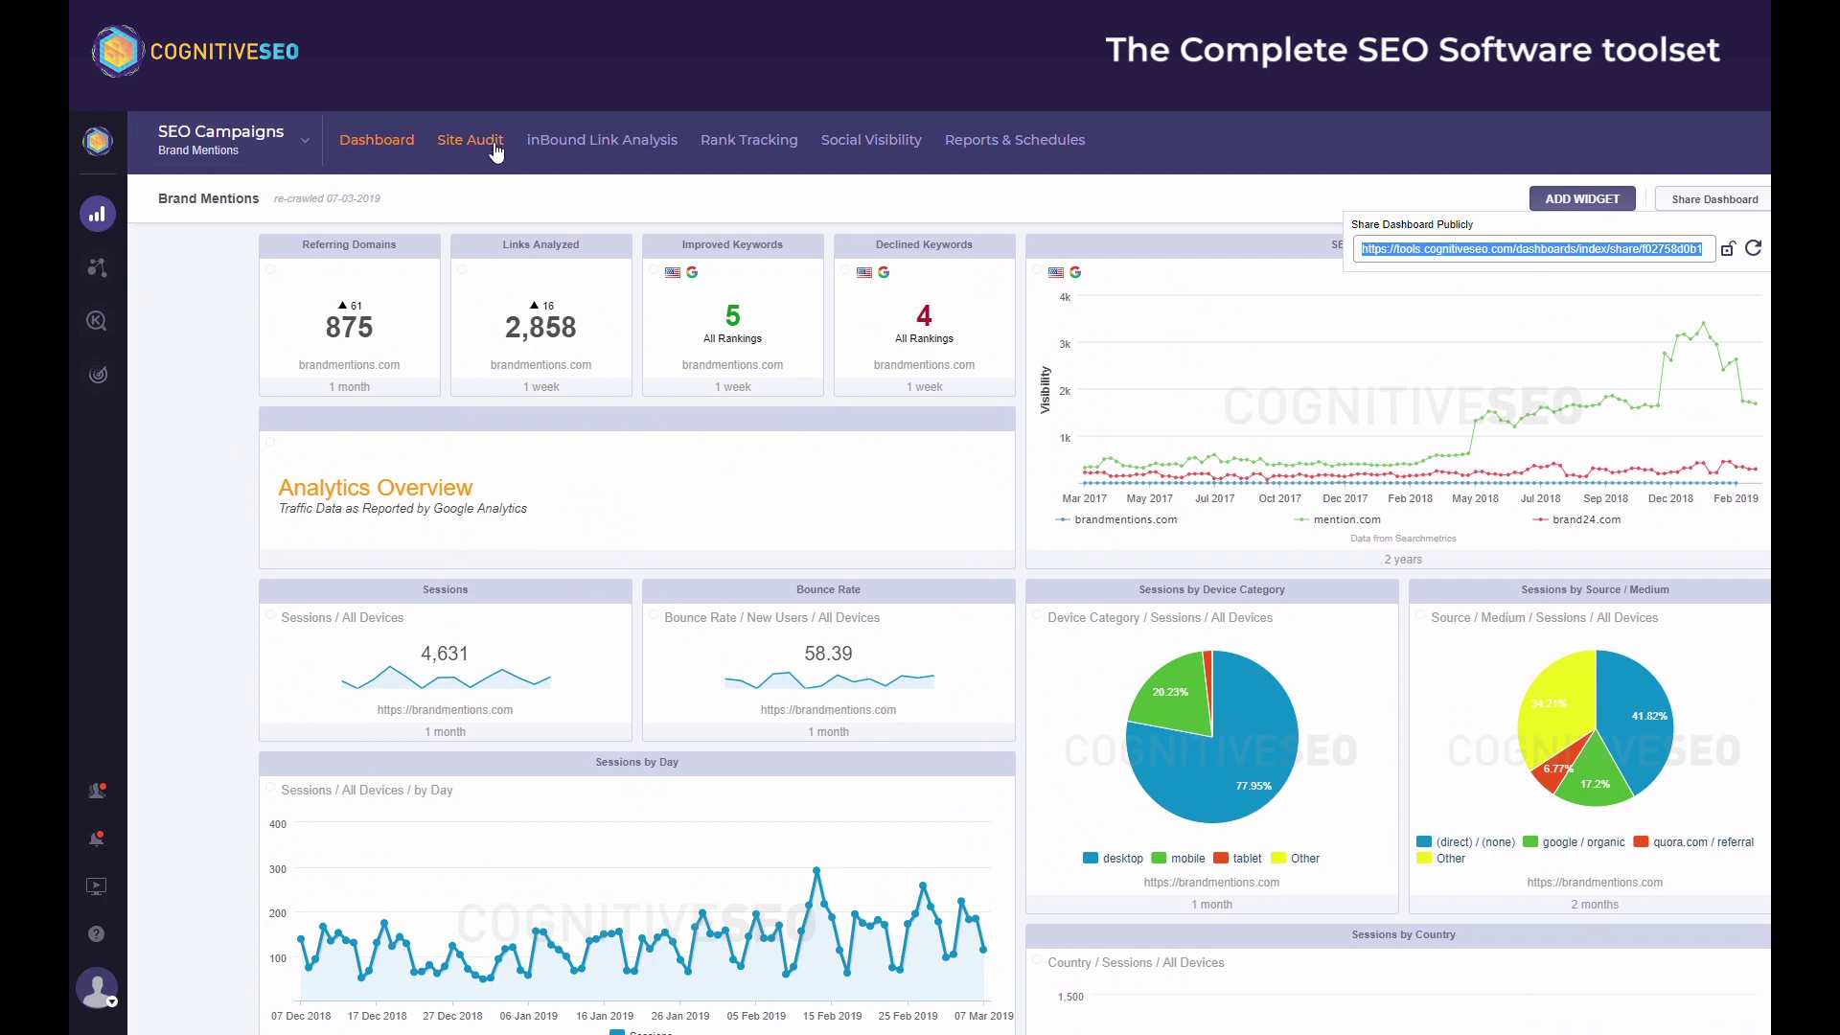
{"action": "left_click", "coordinate": [495, 143]}
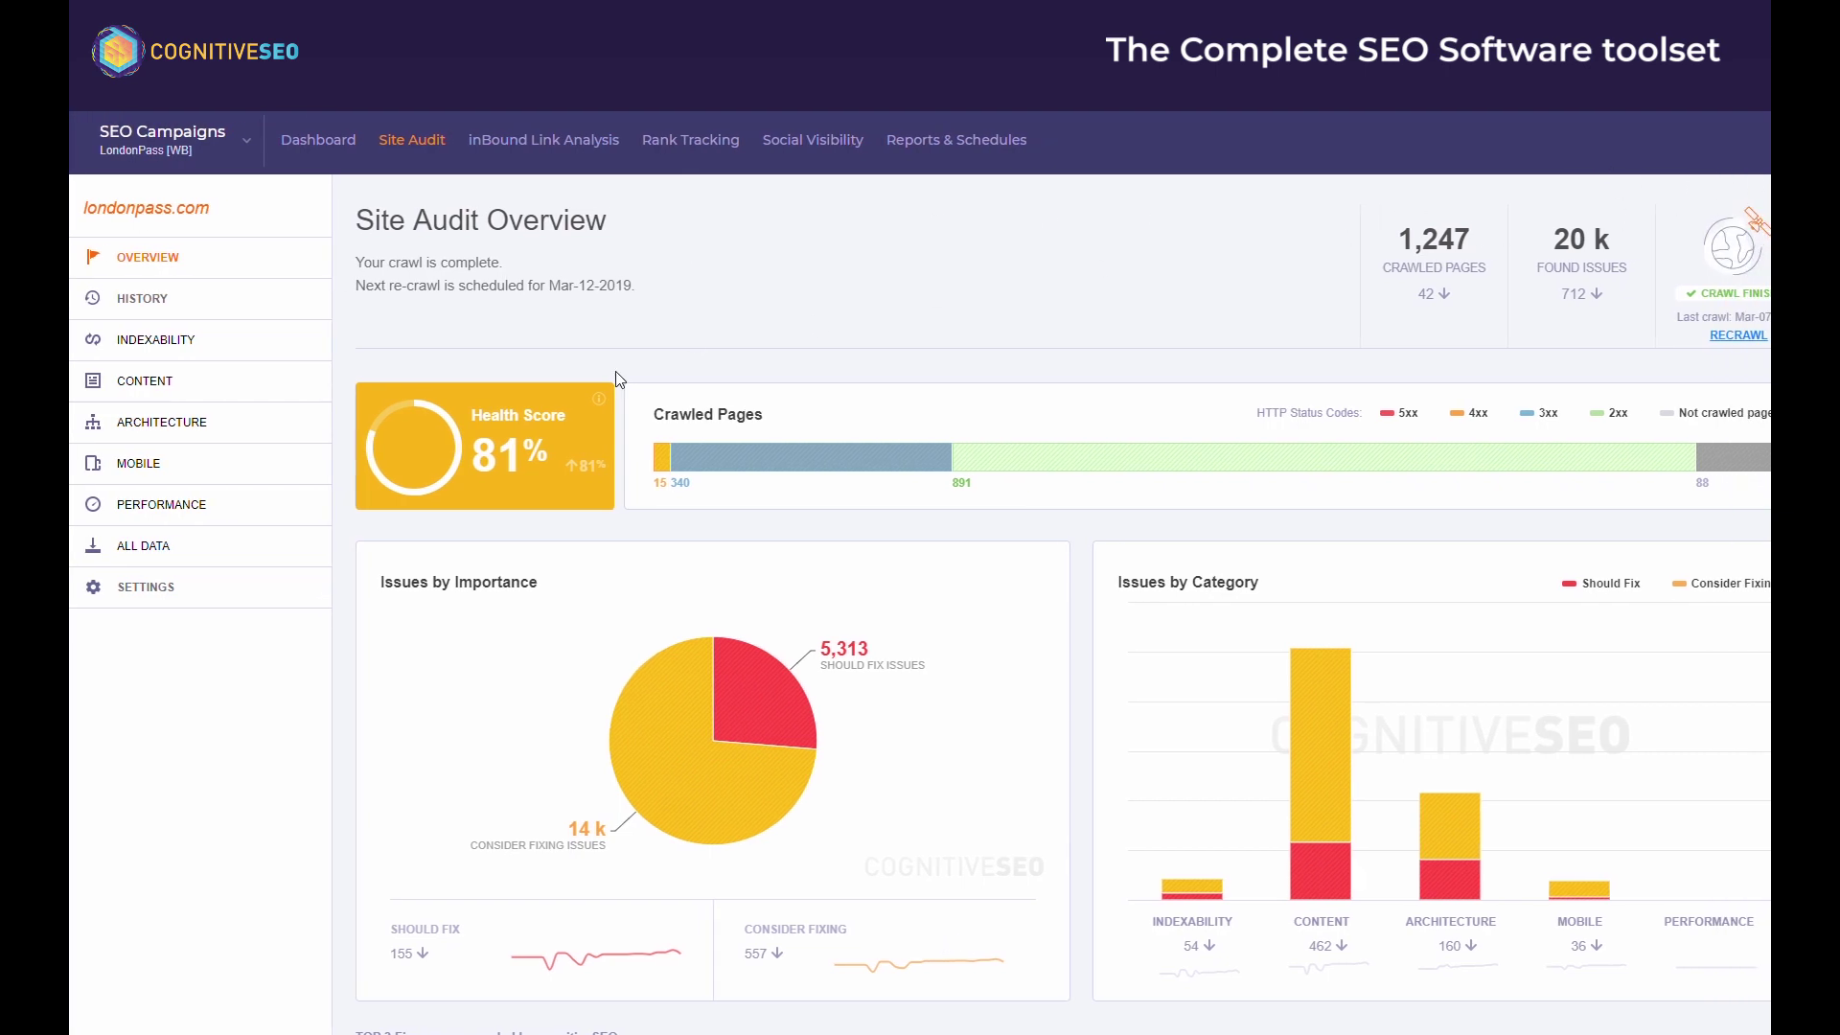
Review londonpass.com's Top 3 Fixes and All Issues, including the missing image title explanation.
{"action": "scroll", "coordinate": [342, 624], "scroll_direction": "down", "scroll_amount": 7}
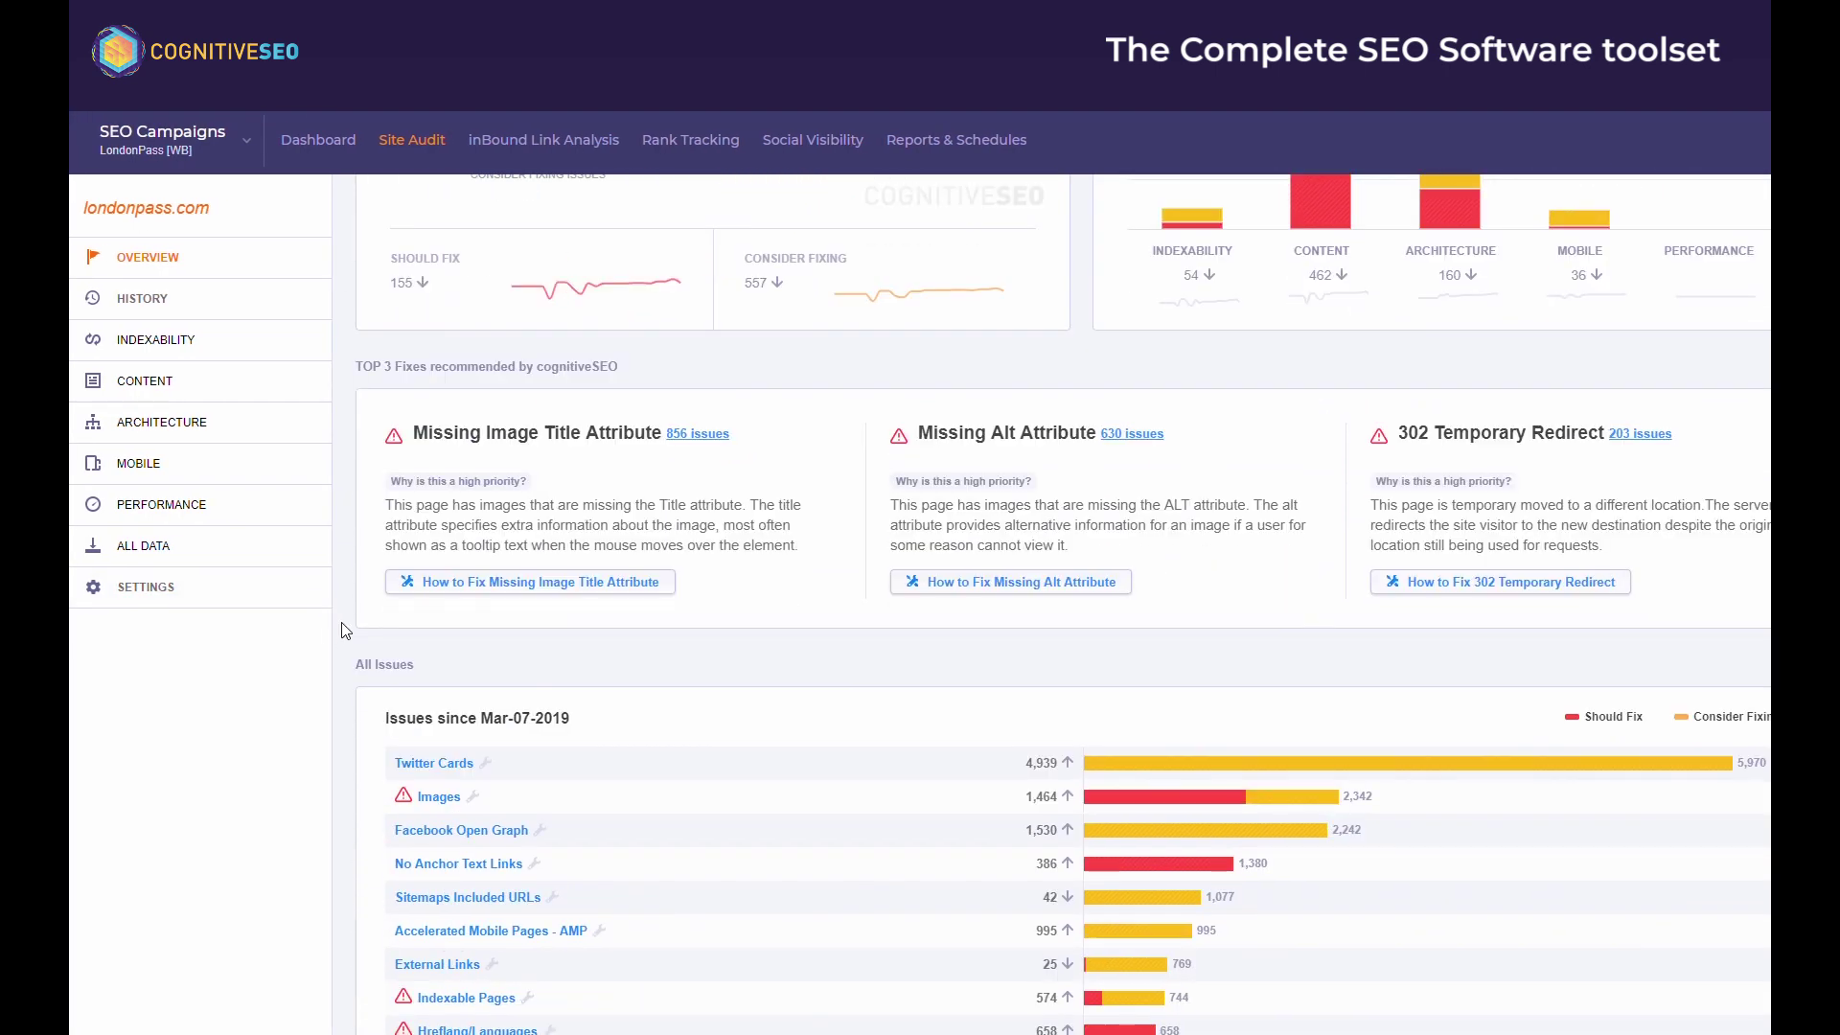
{"action": "left_click_drag", "start_coordinate": [388, 505], "coordinate": [803, 546]}
{"action": "left_click", "coordinate": [552, 594]}
{"action": "scroll", "coordinate": [771, 652], "scroll_direction": "down", "scroll_amount": 2}
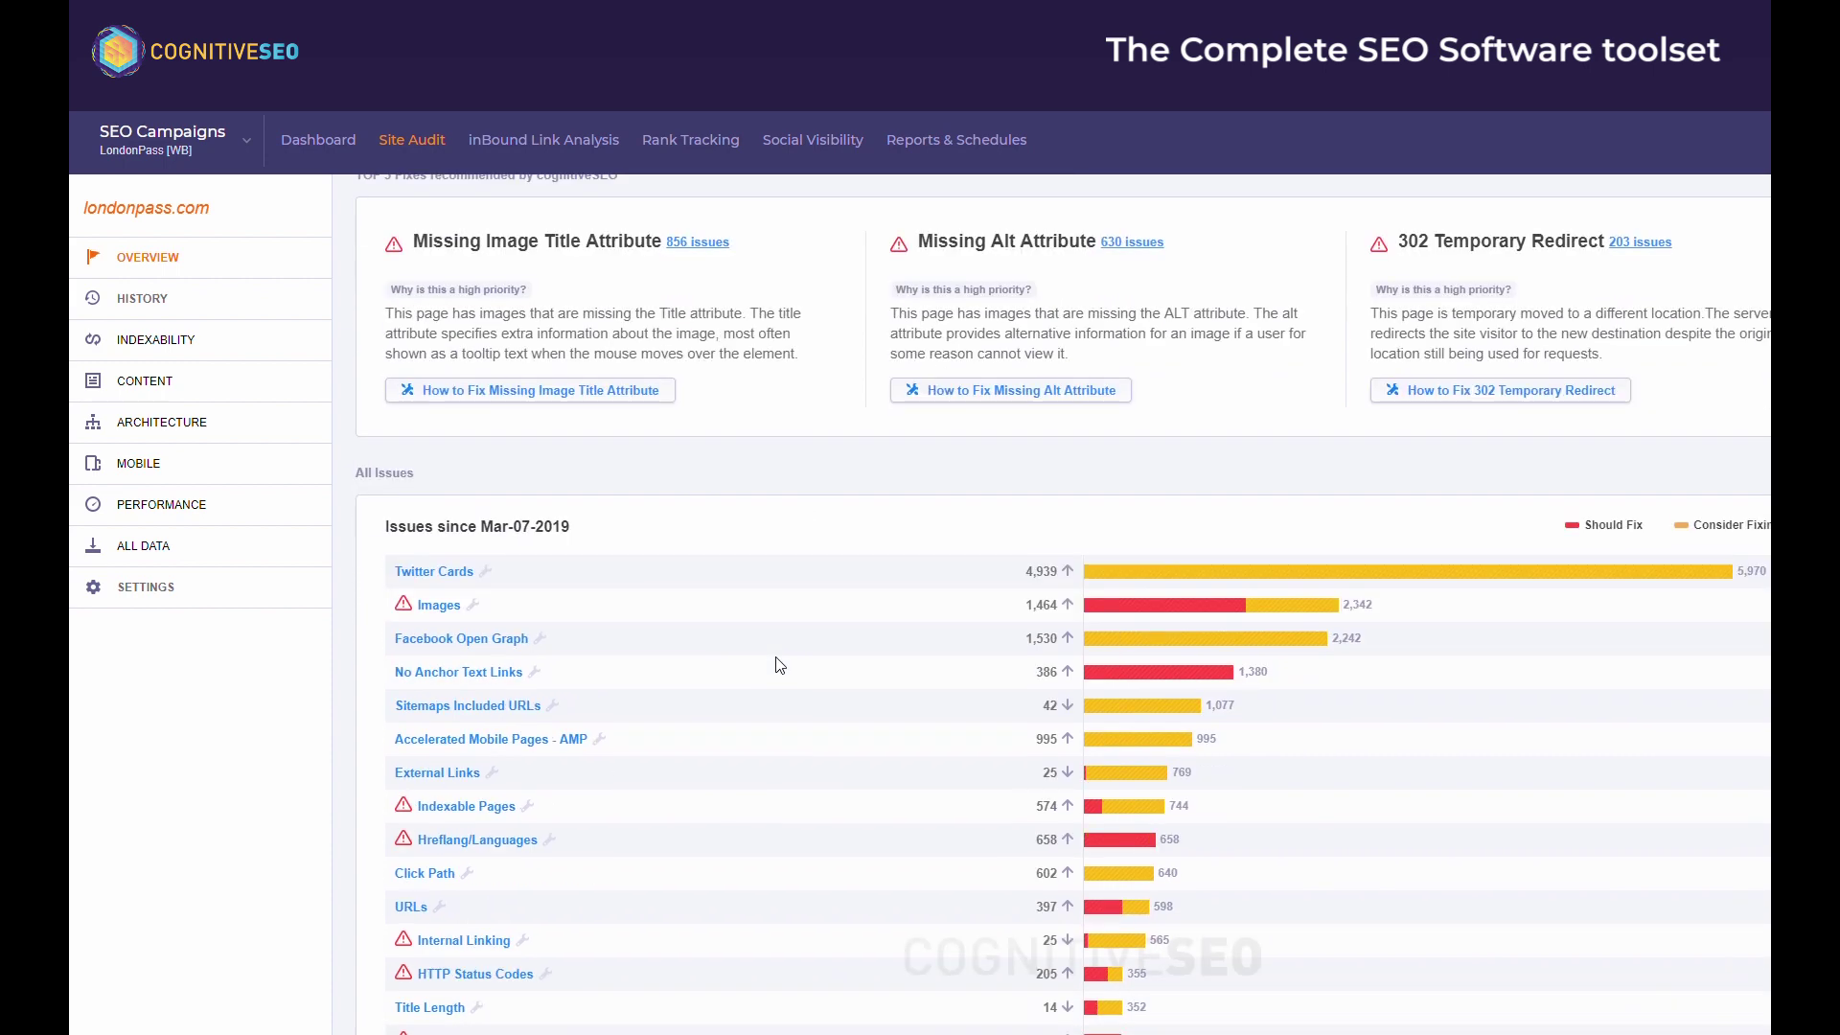
{"action": "scroll", "coordinate": [774, 665], "scroll_direction": "down", "scroll_amount": 5}
{"action": "scroll", "coordinate": [773, 665], "scroll_direction": "up", "scroll_amount": 4}
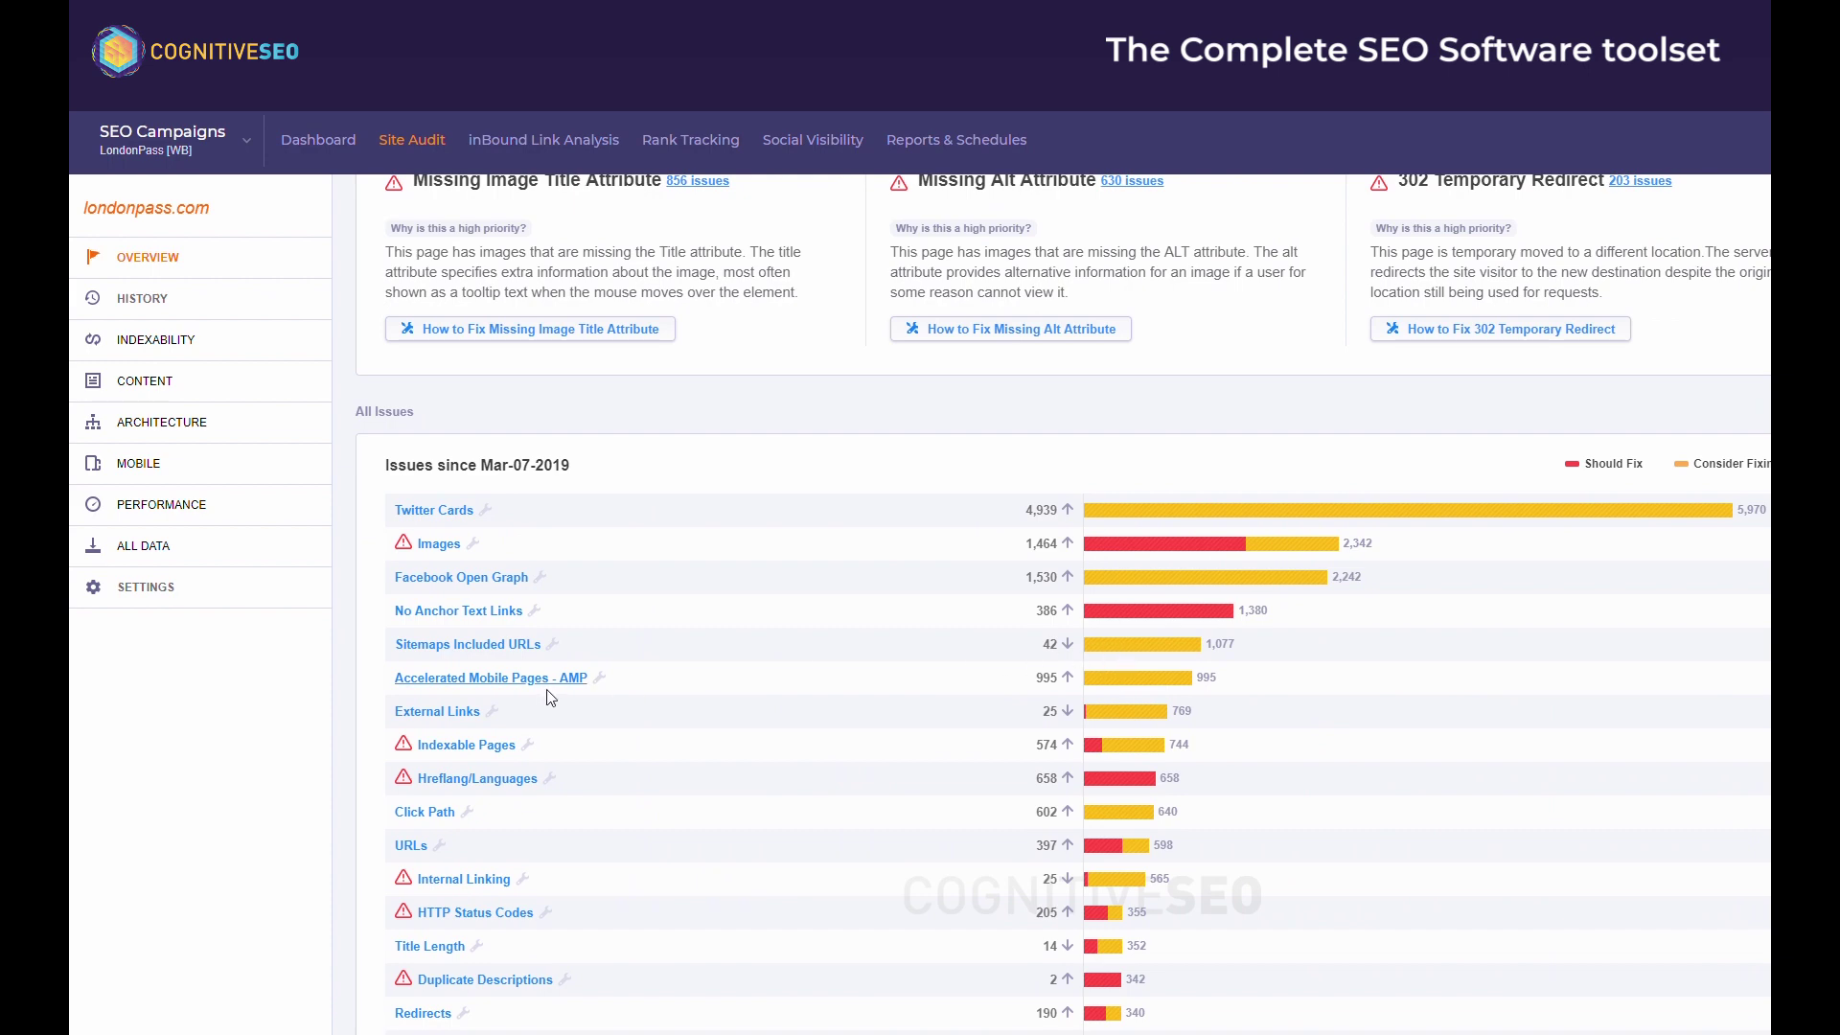
{"action": "scroll", "coordinate": [517, 594], "scroll_direction": "up", "scroll_amount": 10}
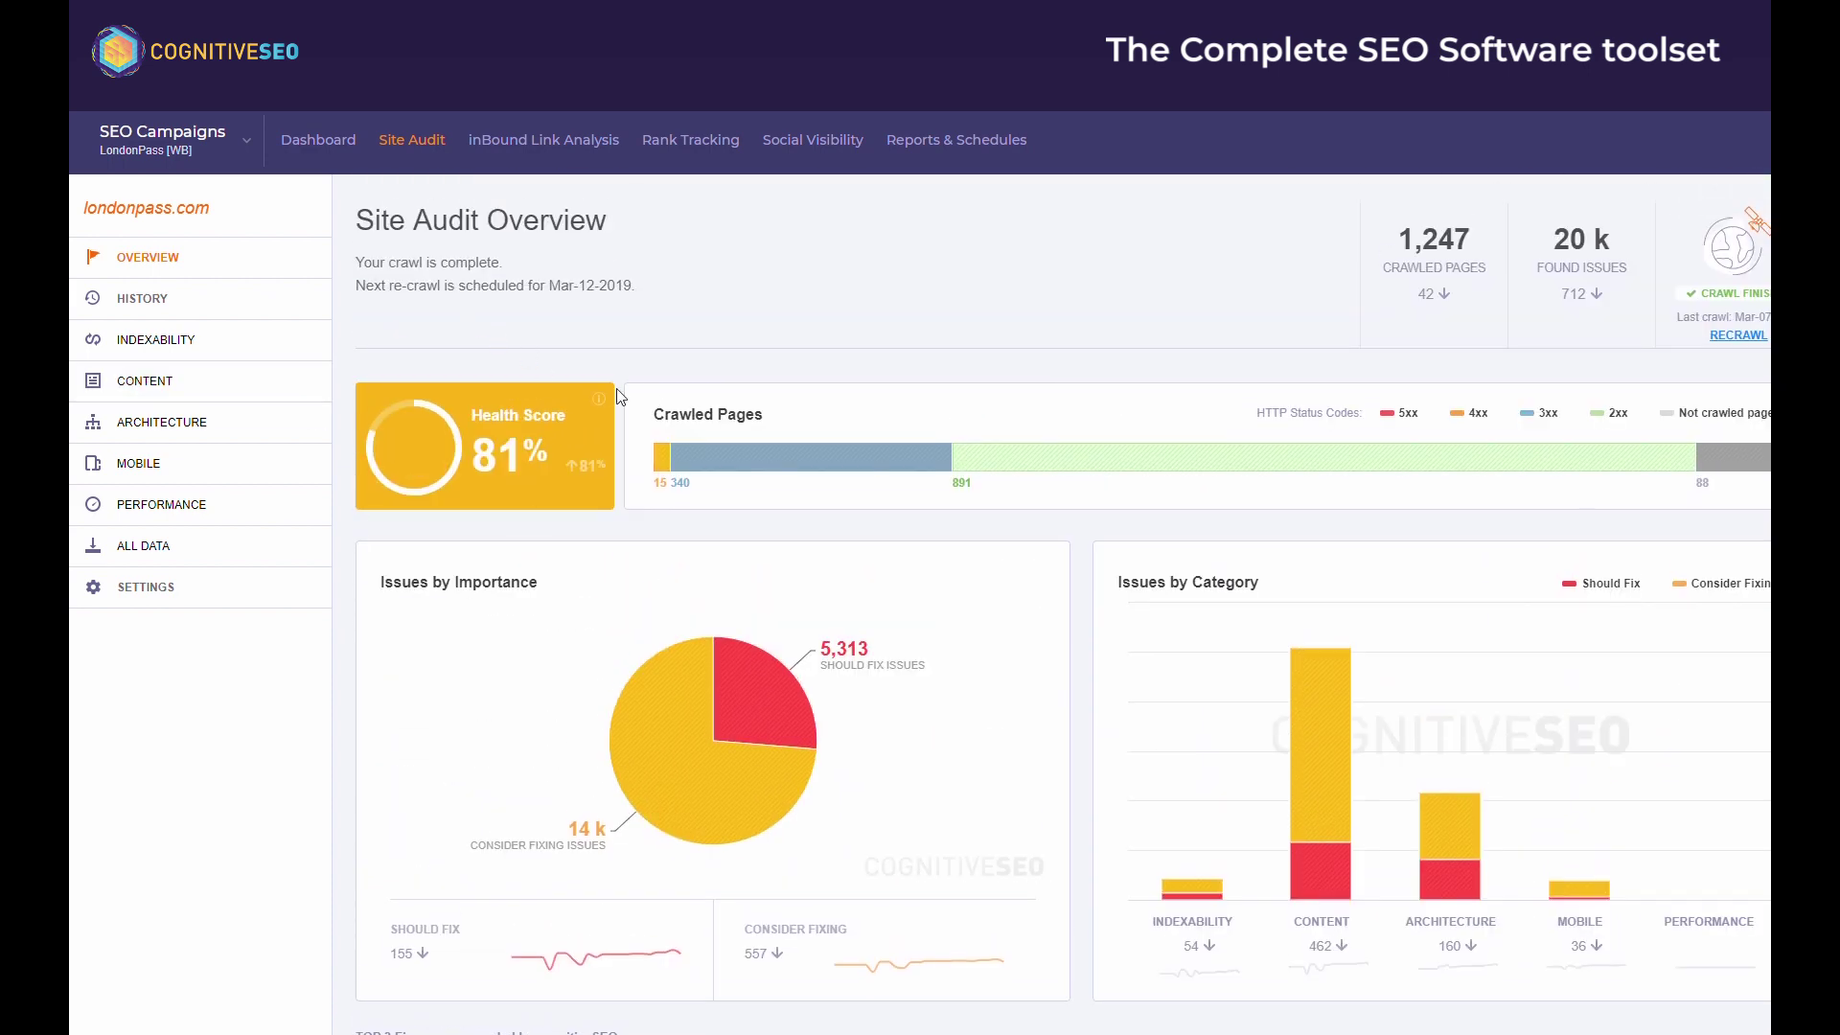
View the Indexable Pages report, then Thin Content filtered to Limited Word Count Content.
{"action": "left_click", "coordinate": [215, 345]}
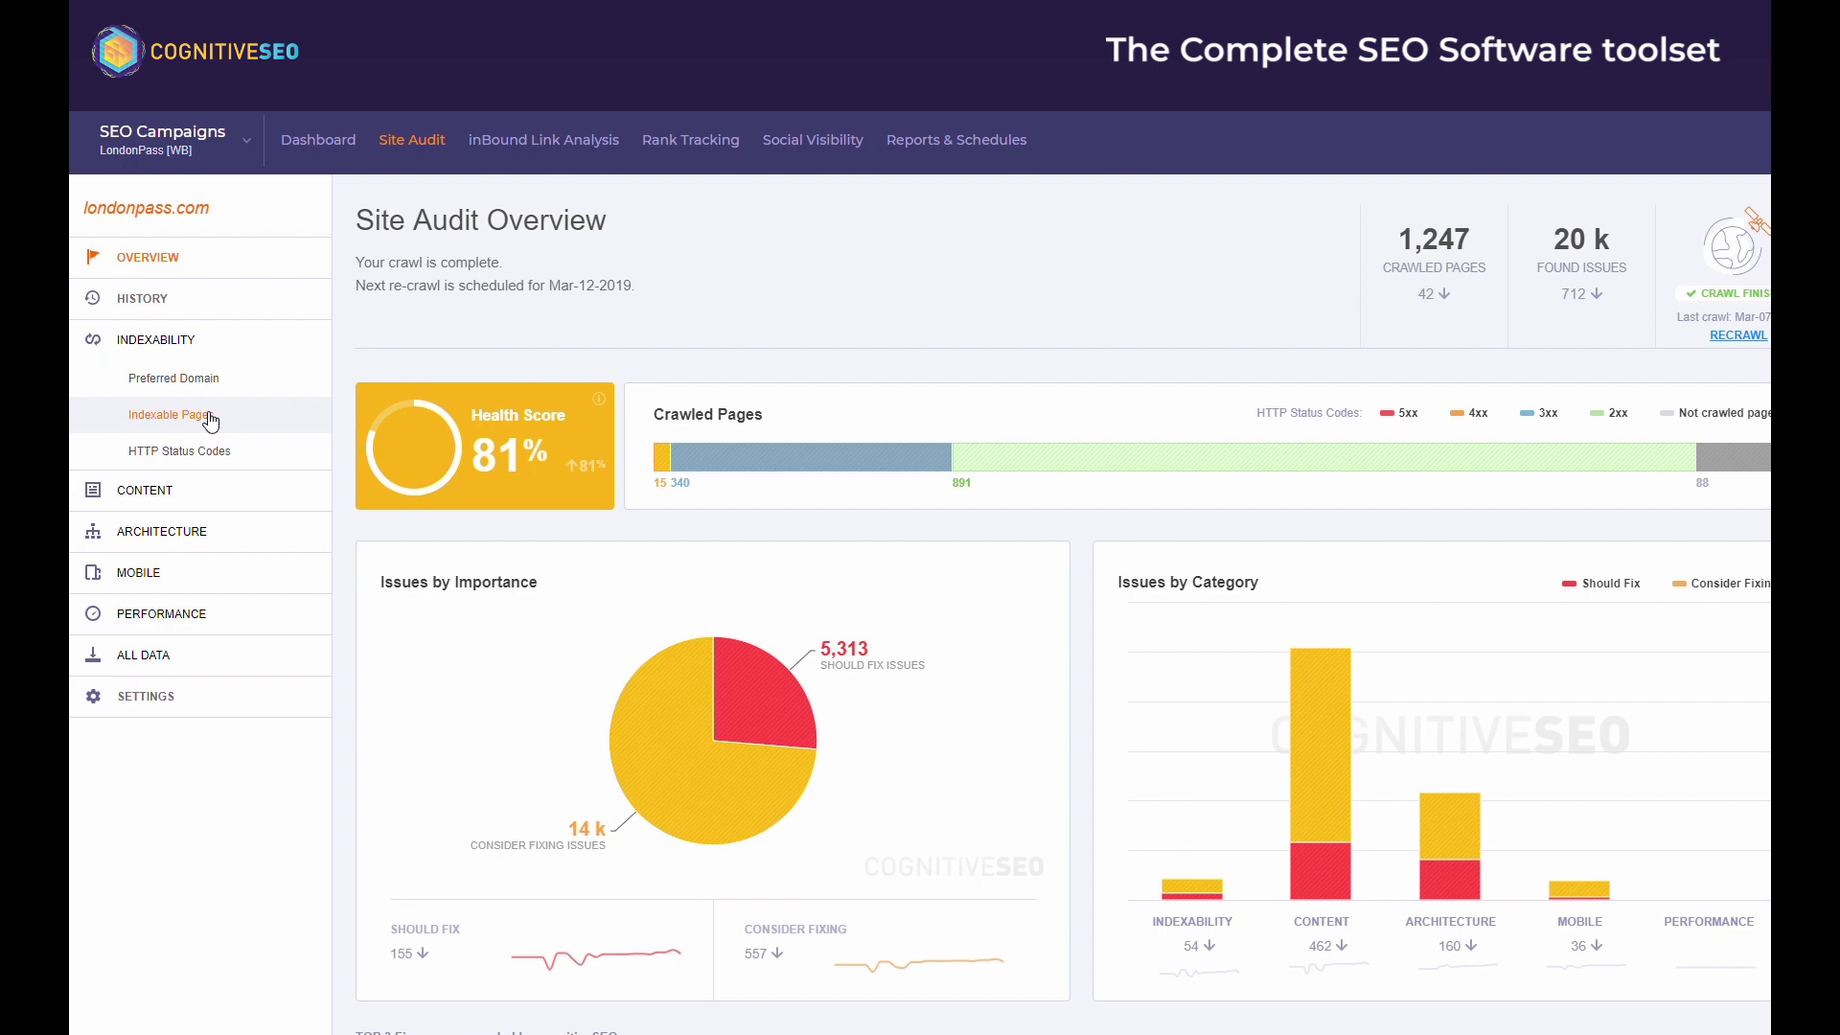
{"action": "left_click", "coordinate": [168, 414]}
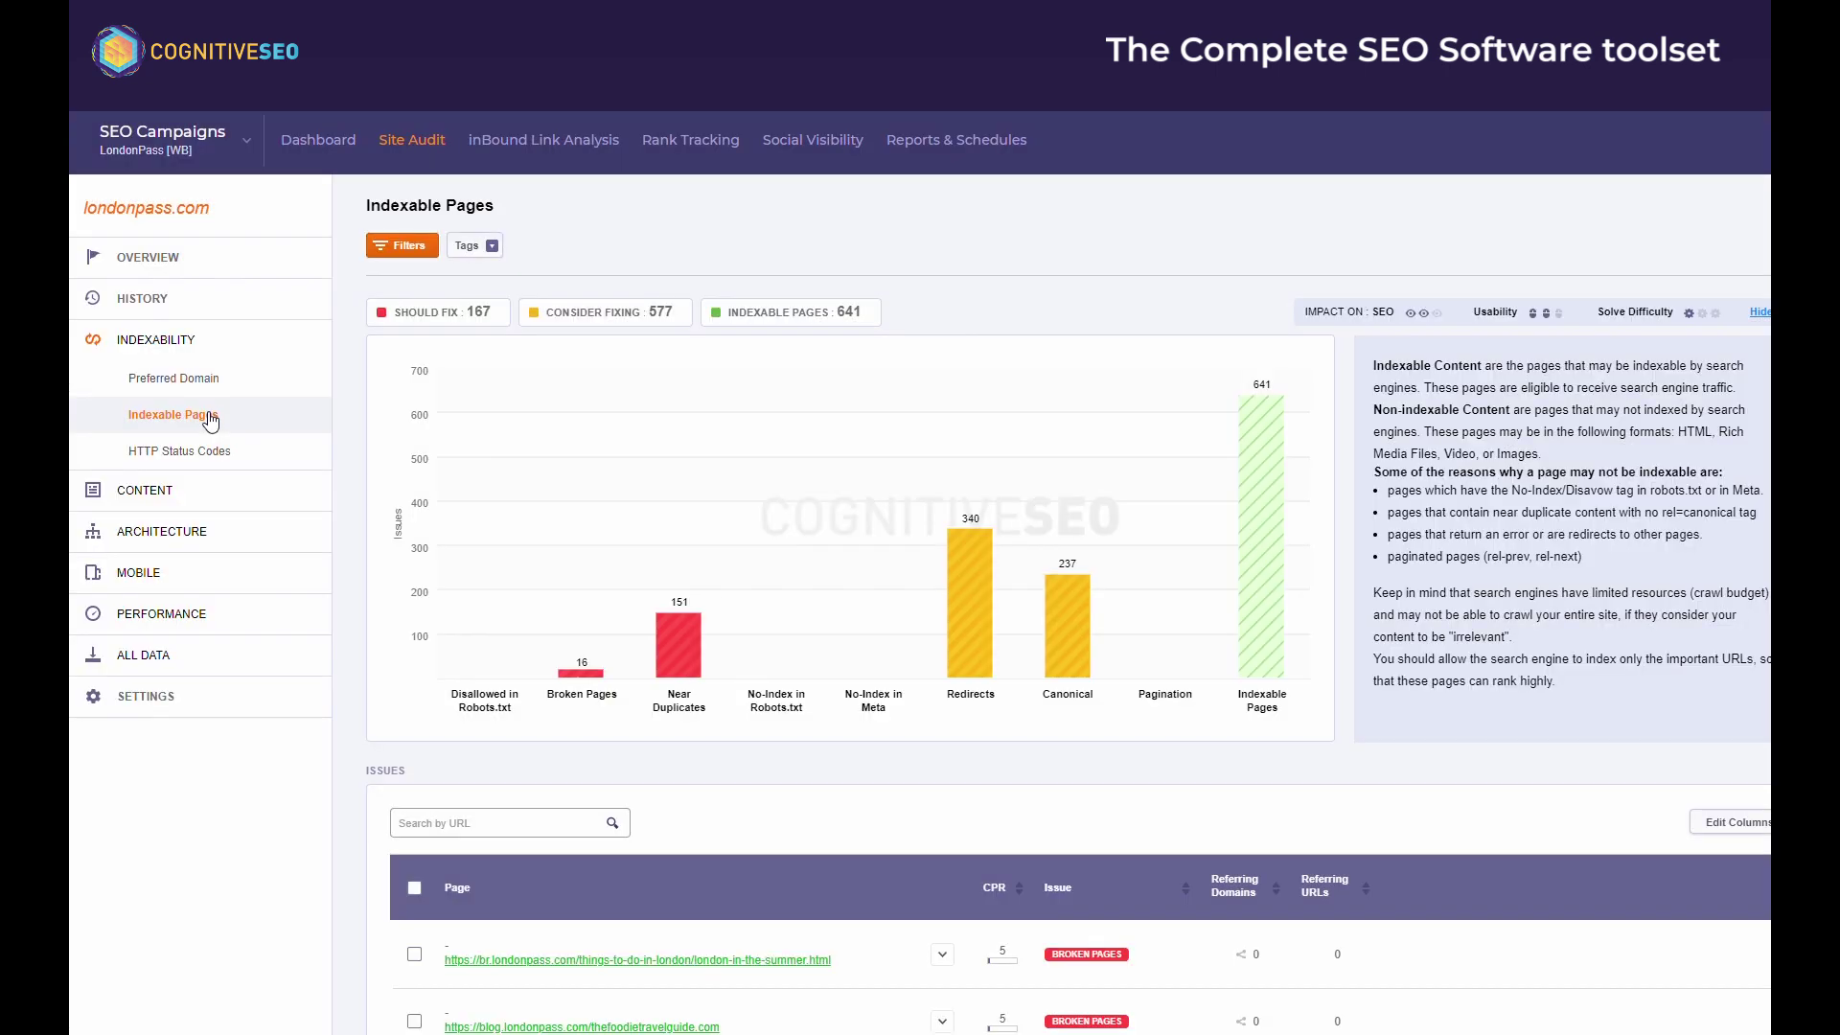
{"action": "left_click", "coordinate": [213, 490]}
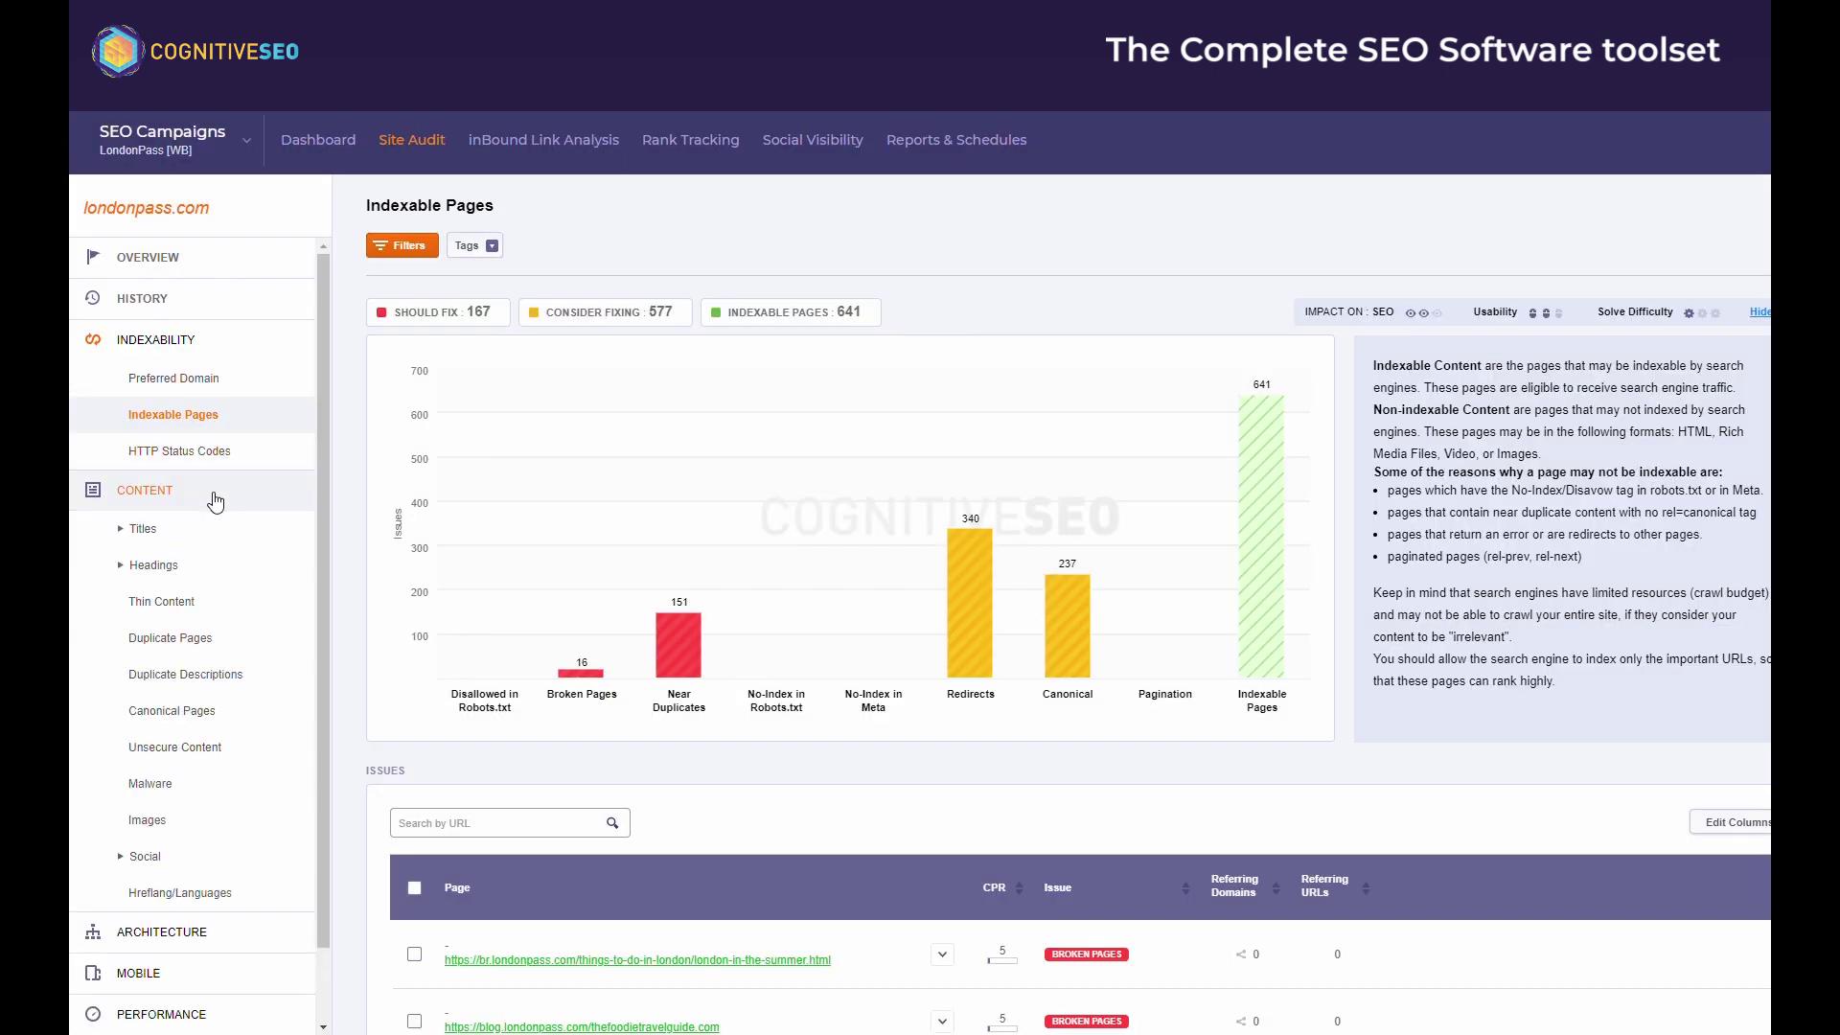
{"action": "left_click", "coordinate": [203, 609]}
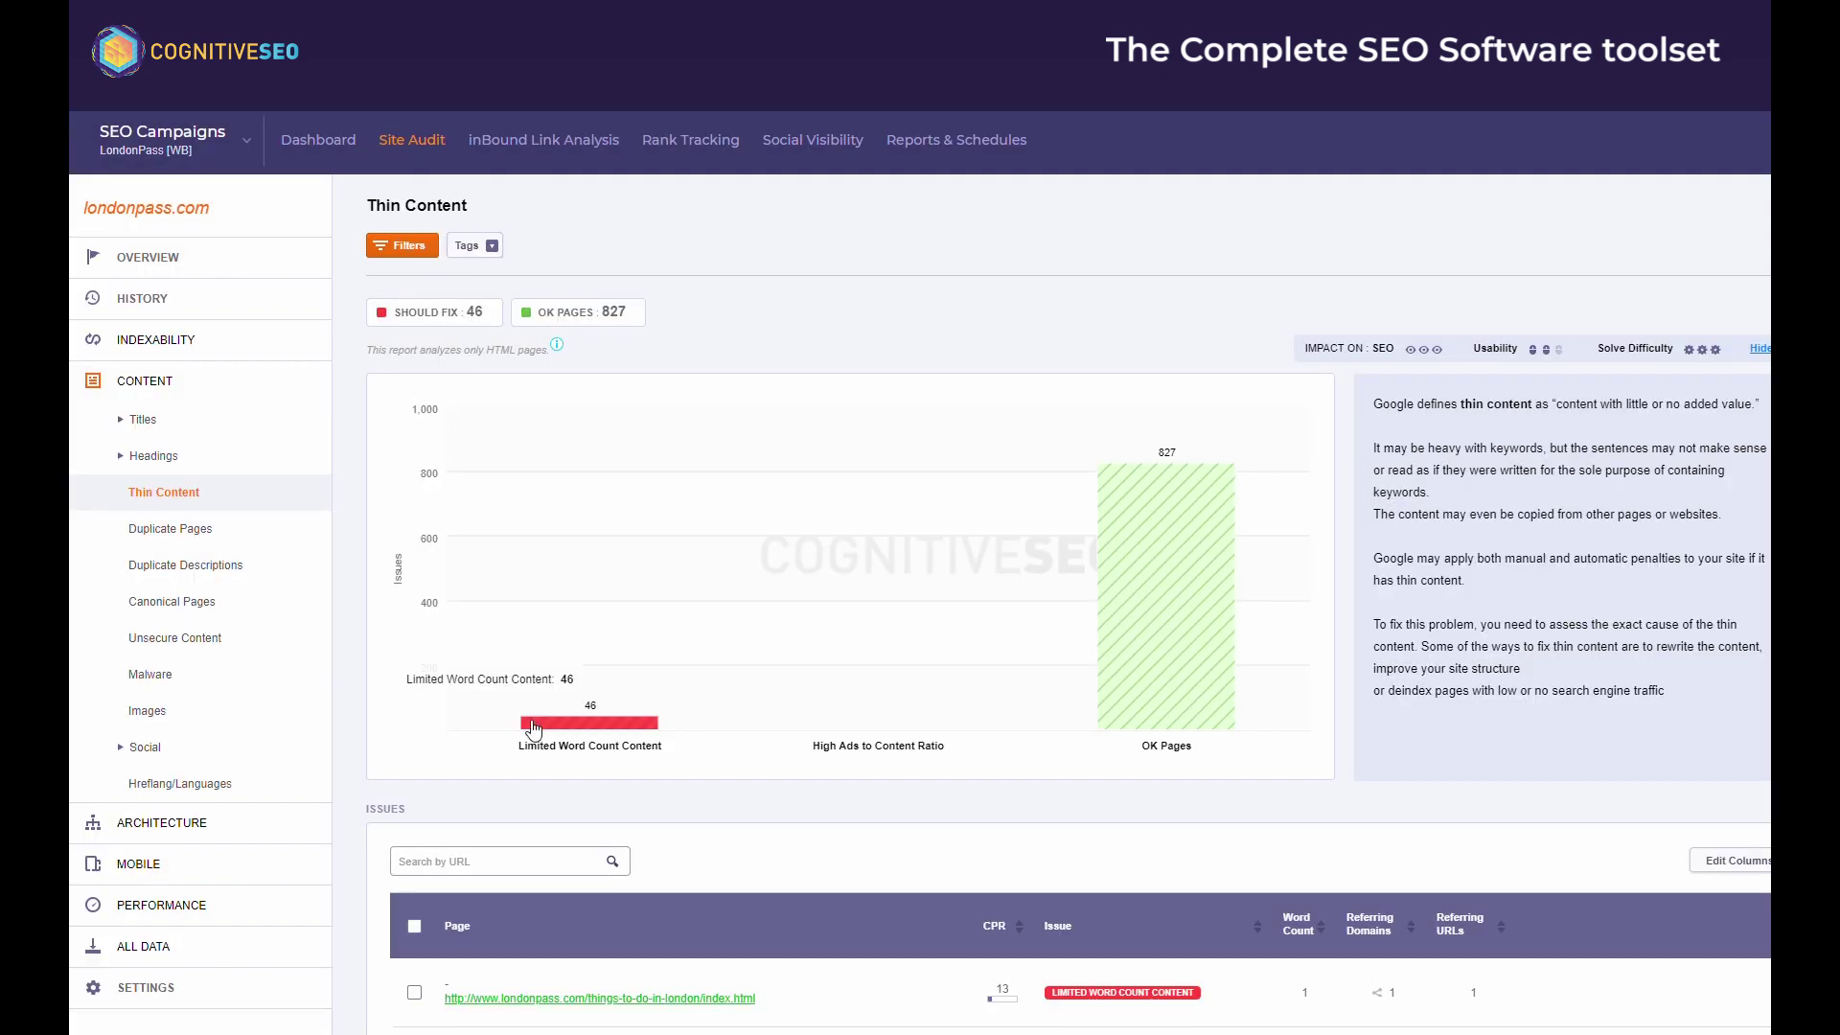
{"action": "left_click", "coordinate": [534, 726]}
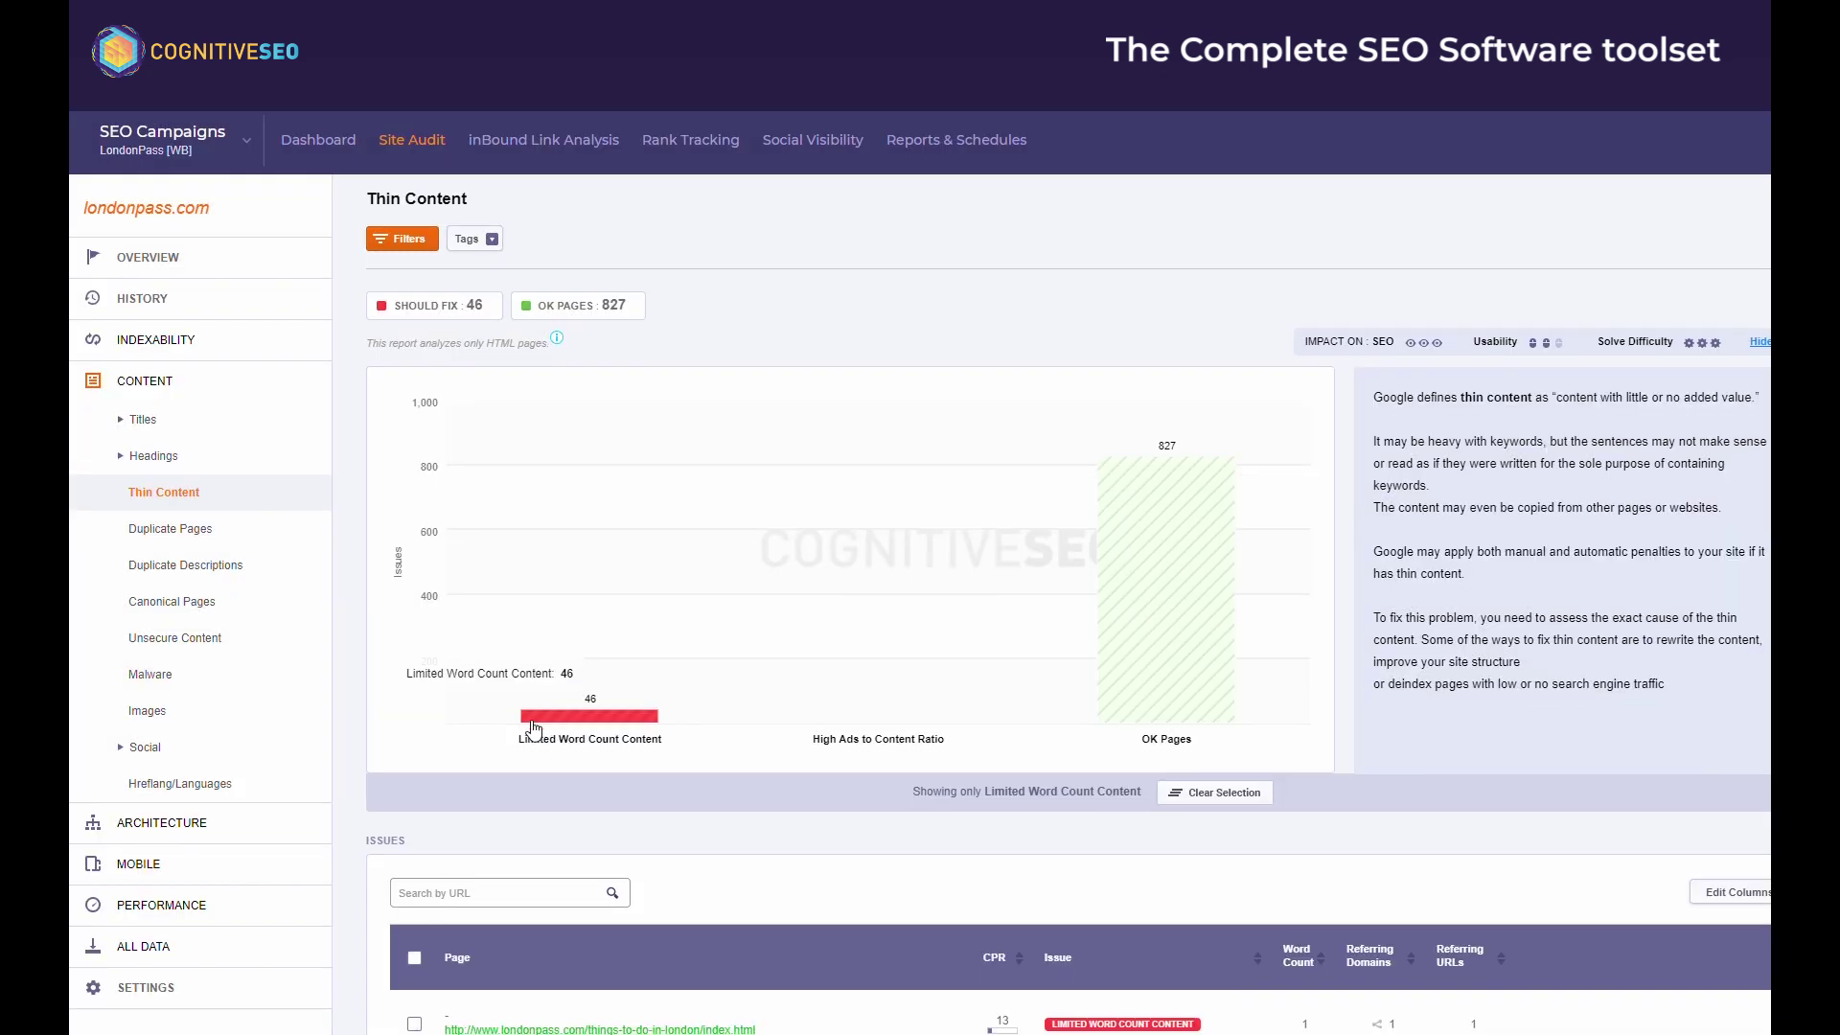
{"action": "scroll", "coordinate": [621, 707], "scroll_direction": "down", "scroll_amount": 4}
{"action": "scroll", "coordinate": [842, 657], "scroll_direction": "down", "scroll_amount": 5}
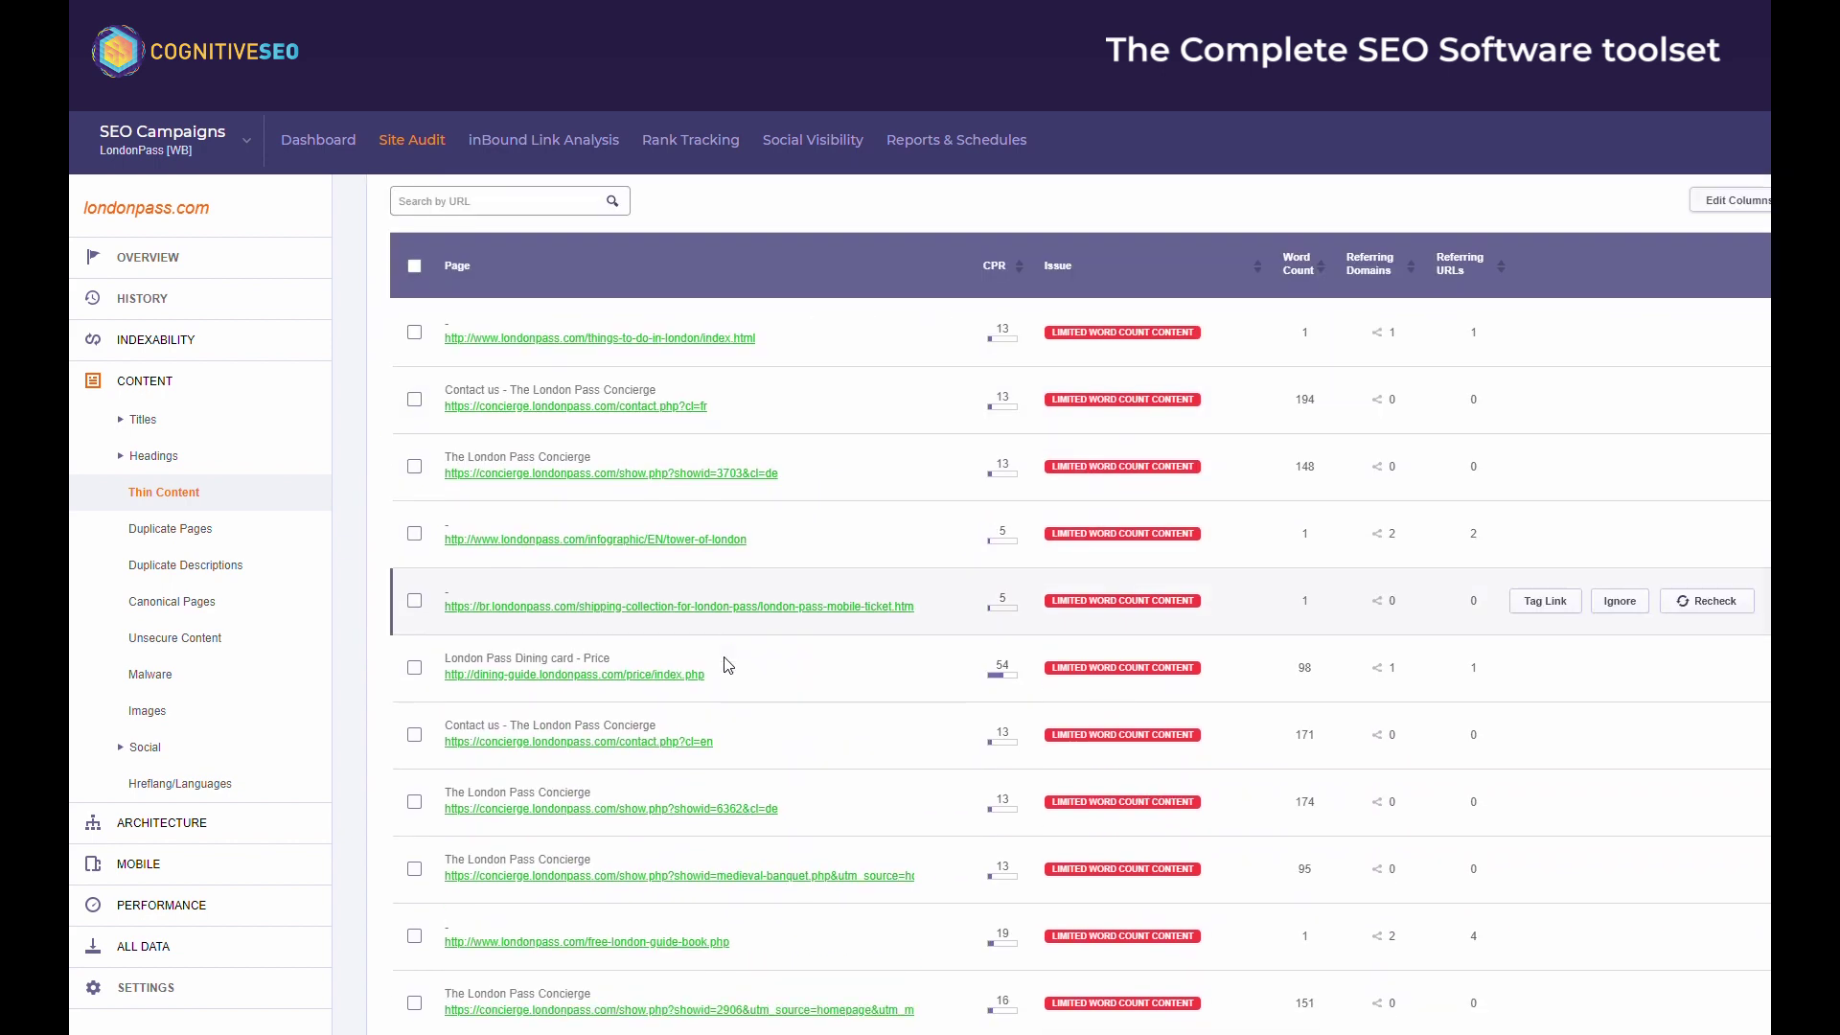
Inspect the Duplicate Descriptions report and the first row's page with 100% similarity.
{"action": "left_click", "coordinate": [247, 567]}
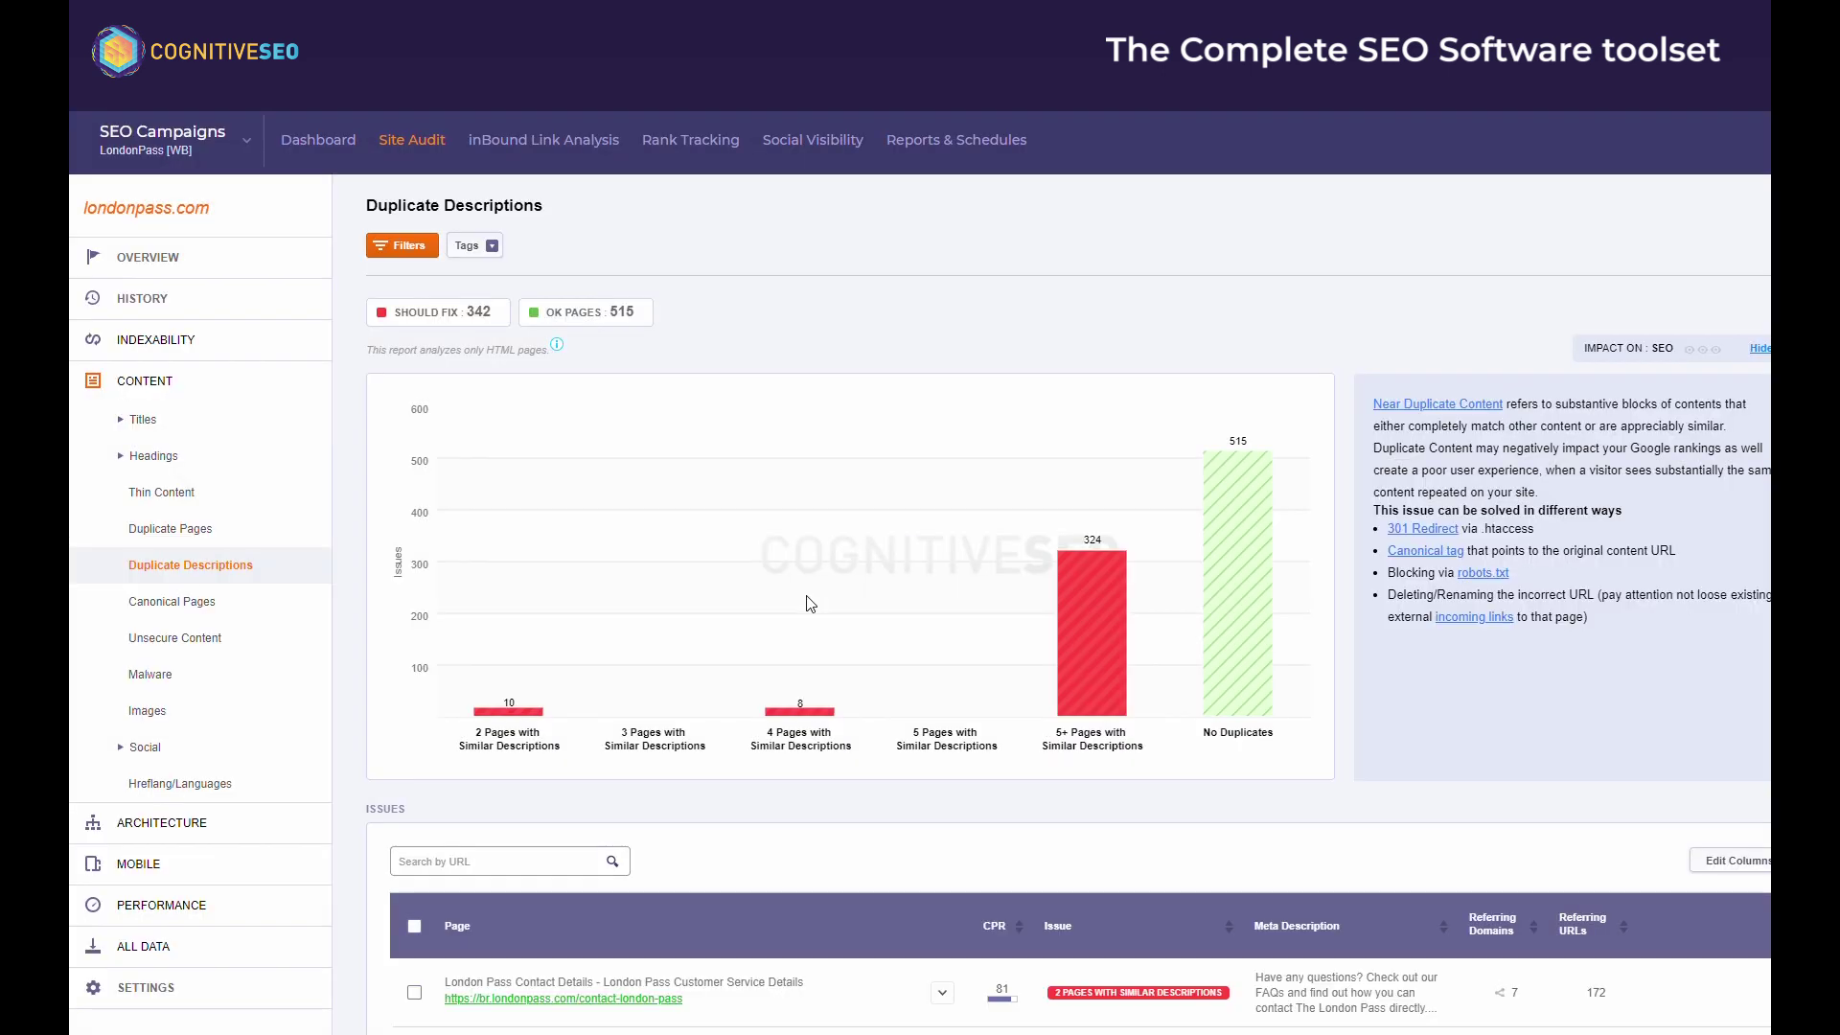
{"action": "scroll", "coordinate": [942, 709], "scroll_direction": "down", "scroll_amount": 3}
{"action": "left_click", "coordinate": [942, 709]}
{"action": "scroll", "coordinate": [874, 723], "scroll_direction": "down", "scroll_amount": 1}
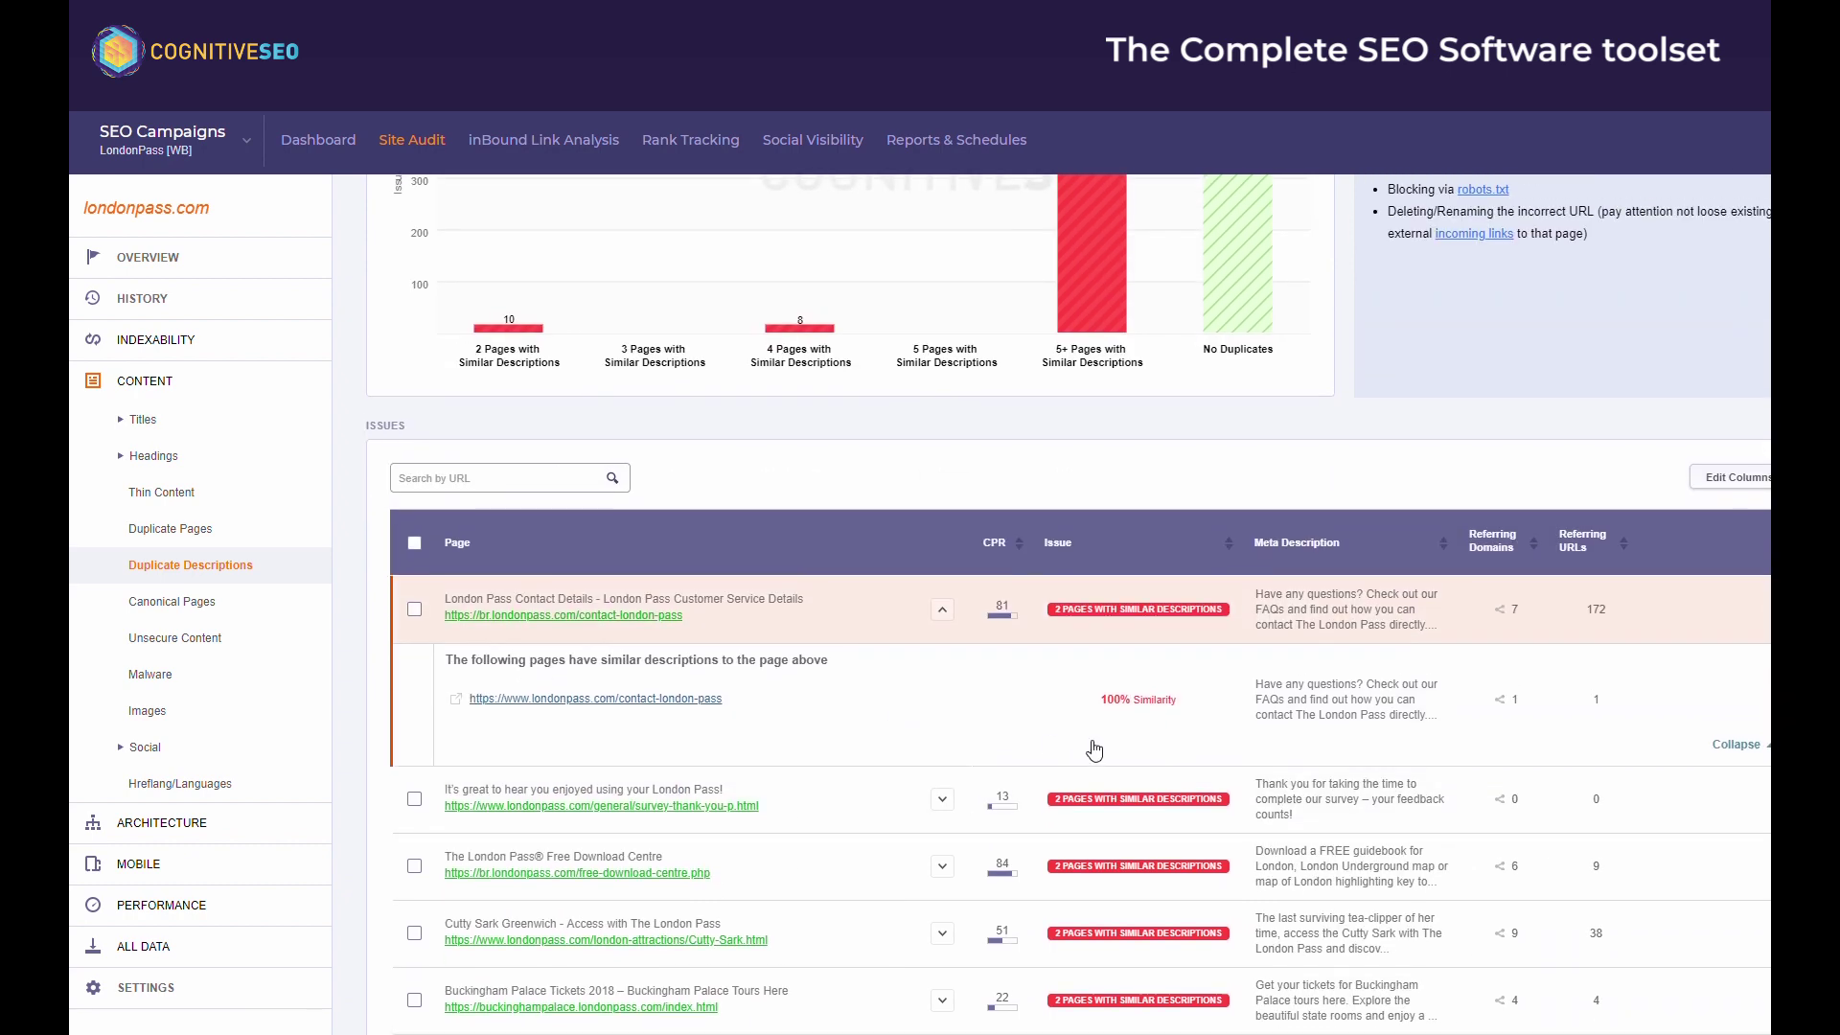
{"action": "left_click_drag", "start_coordinate": [1098, 700], "coordinate": [1170, 705]}
{"action": "left_click", "coordinate": [1207, 704]}
{"action": "scroll", "coordinate": [1212, 704], "scroll_direction": "up", "scroll_amount": 1}
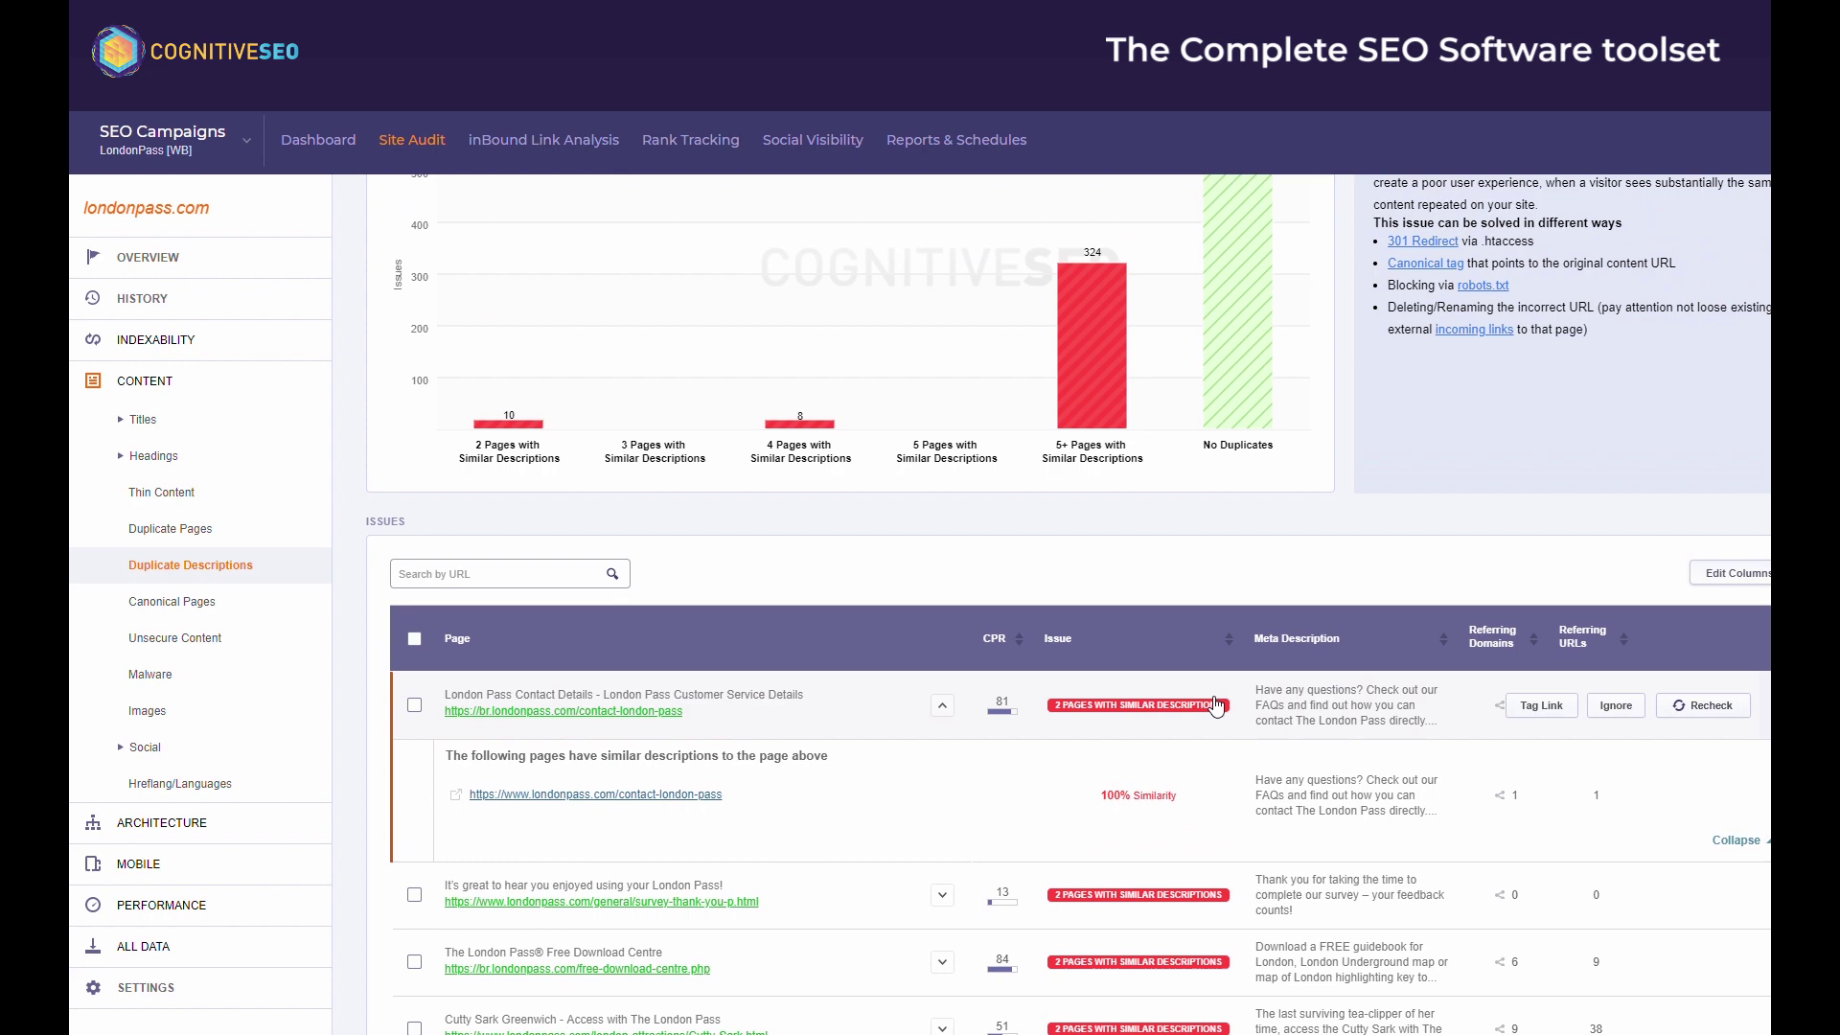
{"action": "scroll", "coordinate": [1214, 706], "scroll_direction": "down", "scroll_amount": 1}
{"action": "mouse_move", "coordinate": [1533, 623]}
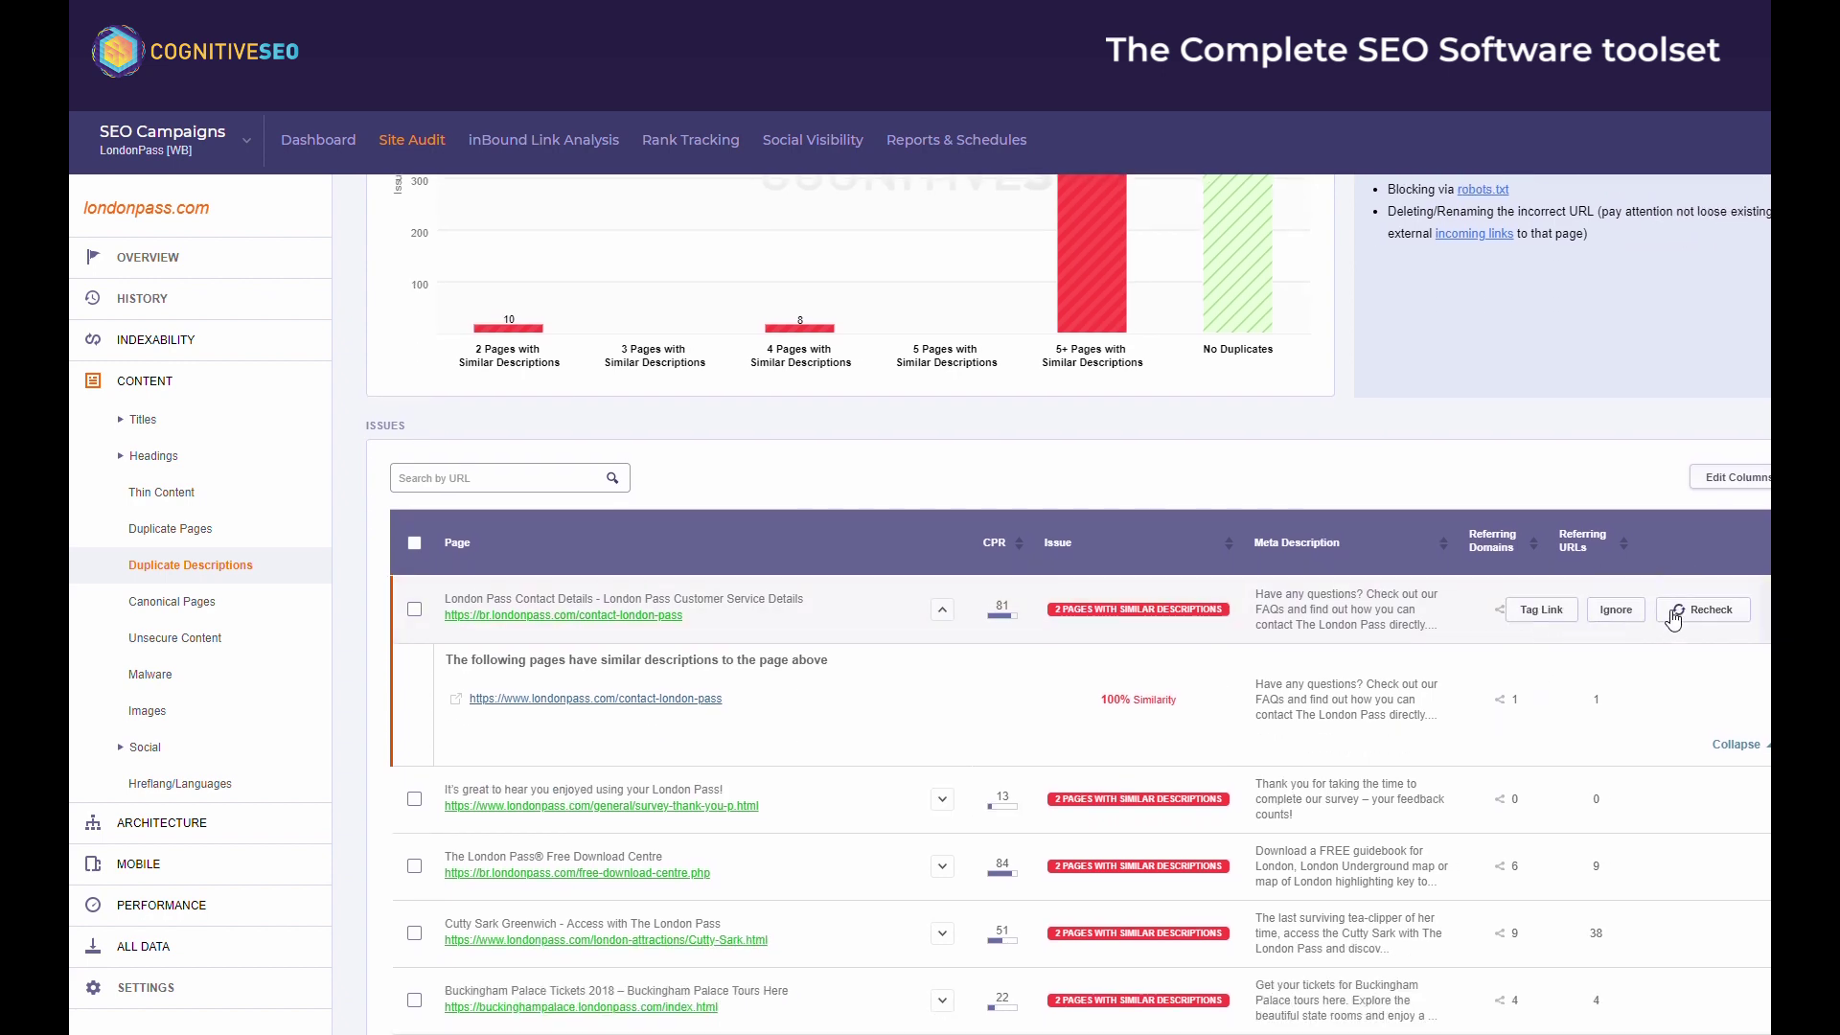
{"action": "left_click", "coordinate": [1707, 612]}
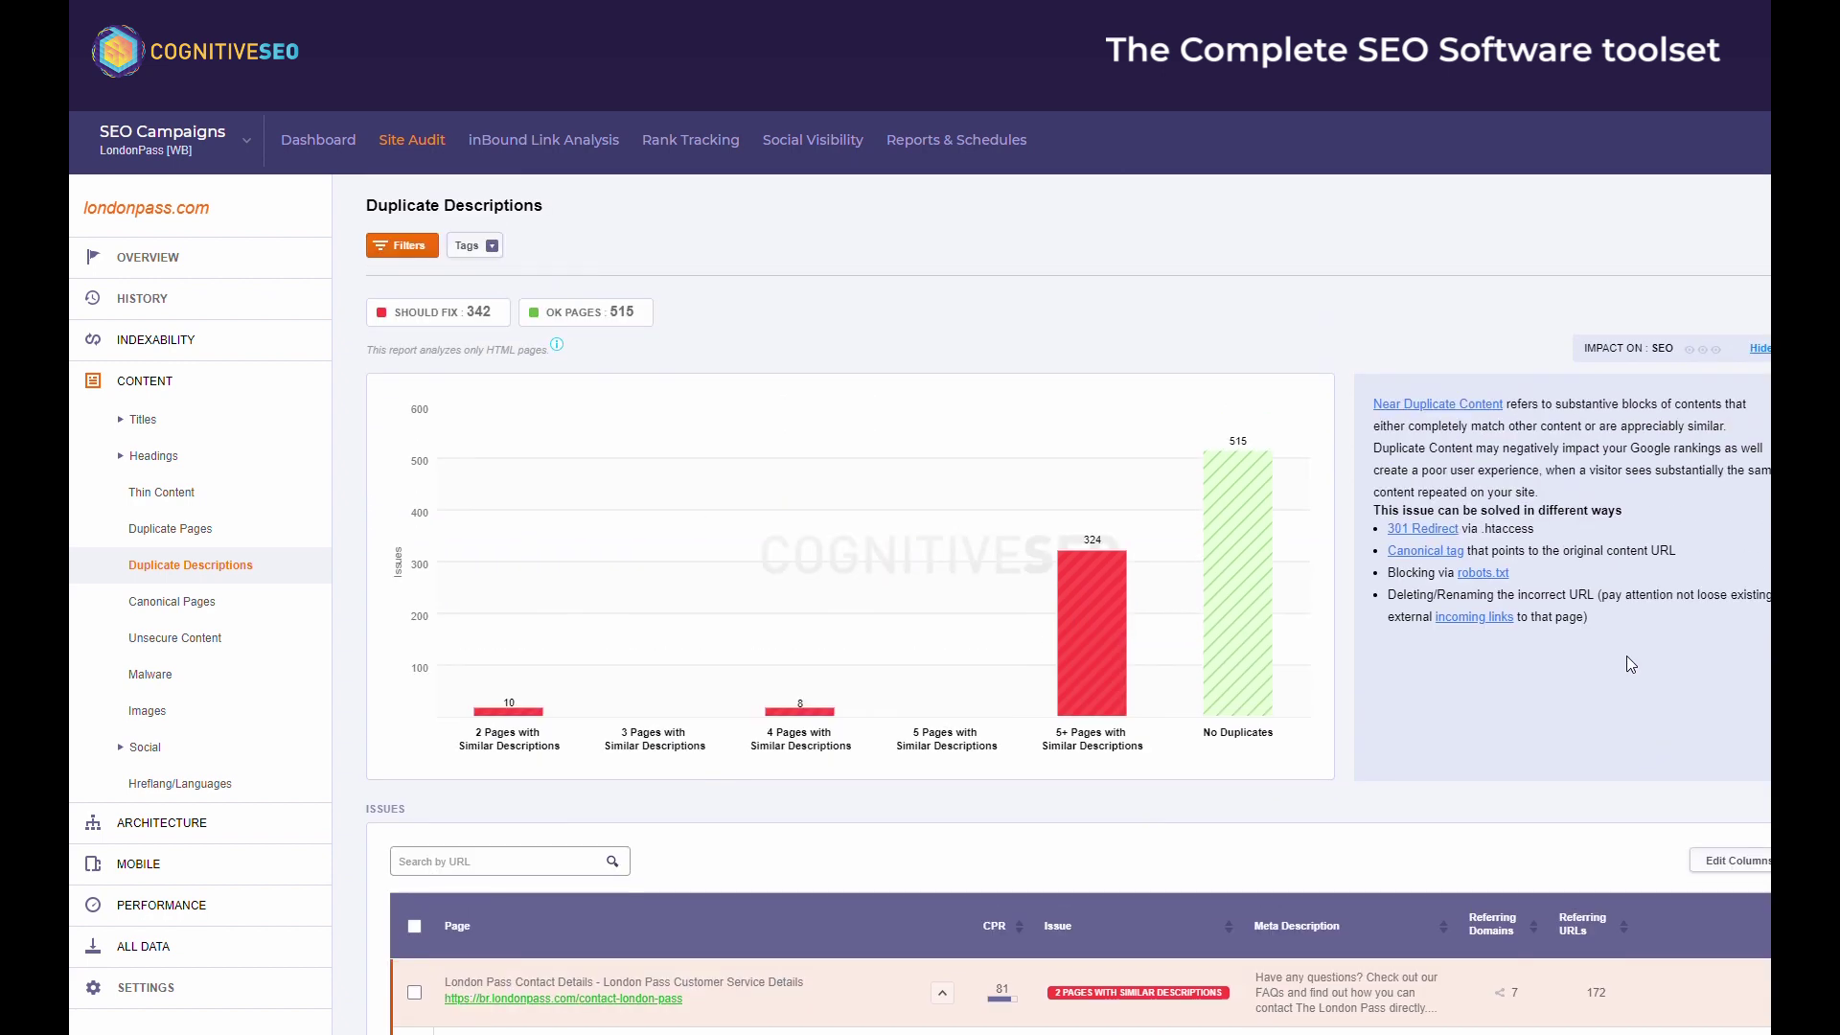
Open and scroll through the Duplicate Titles report.
{"action": "left_click", "coordinate": [192, 421]}
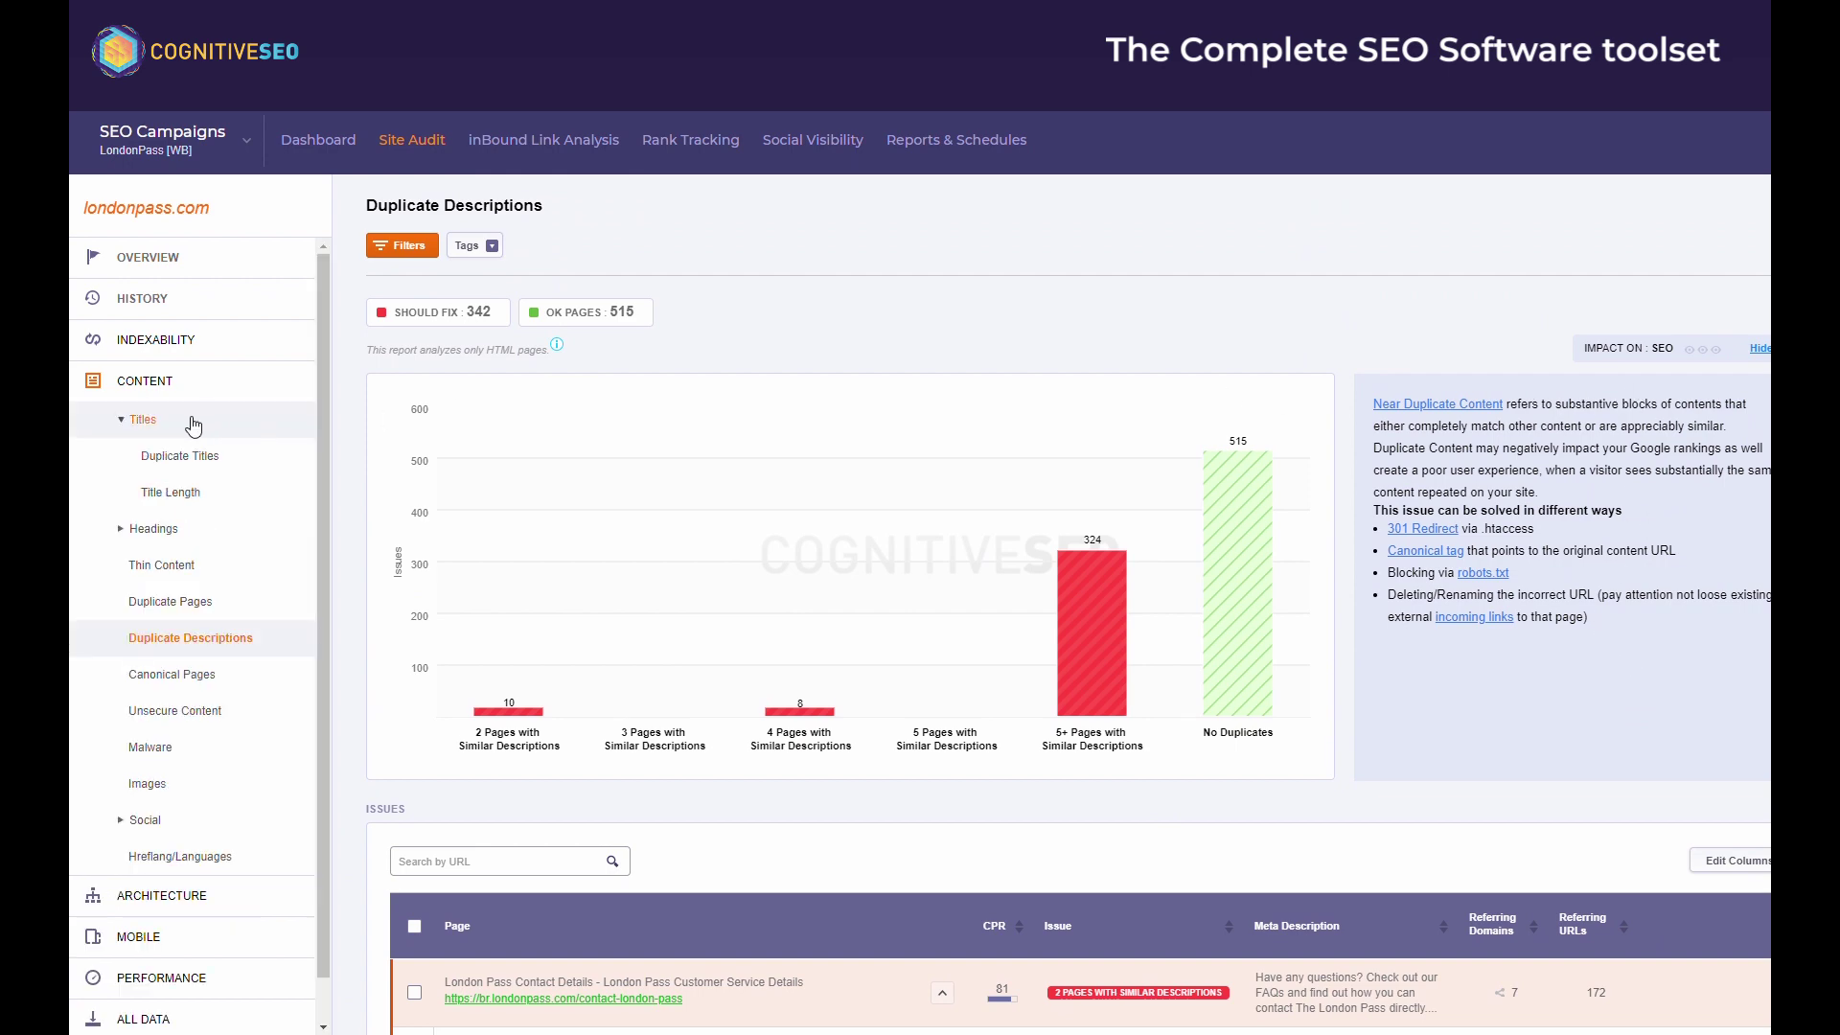
{"action": "left_click", "coordinate": [199, 454]}
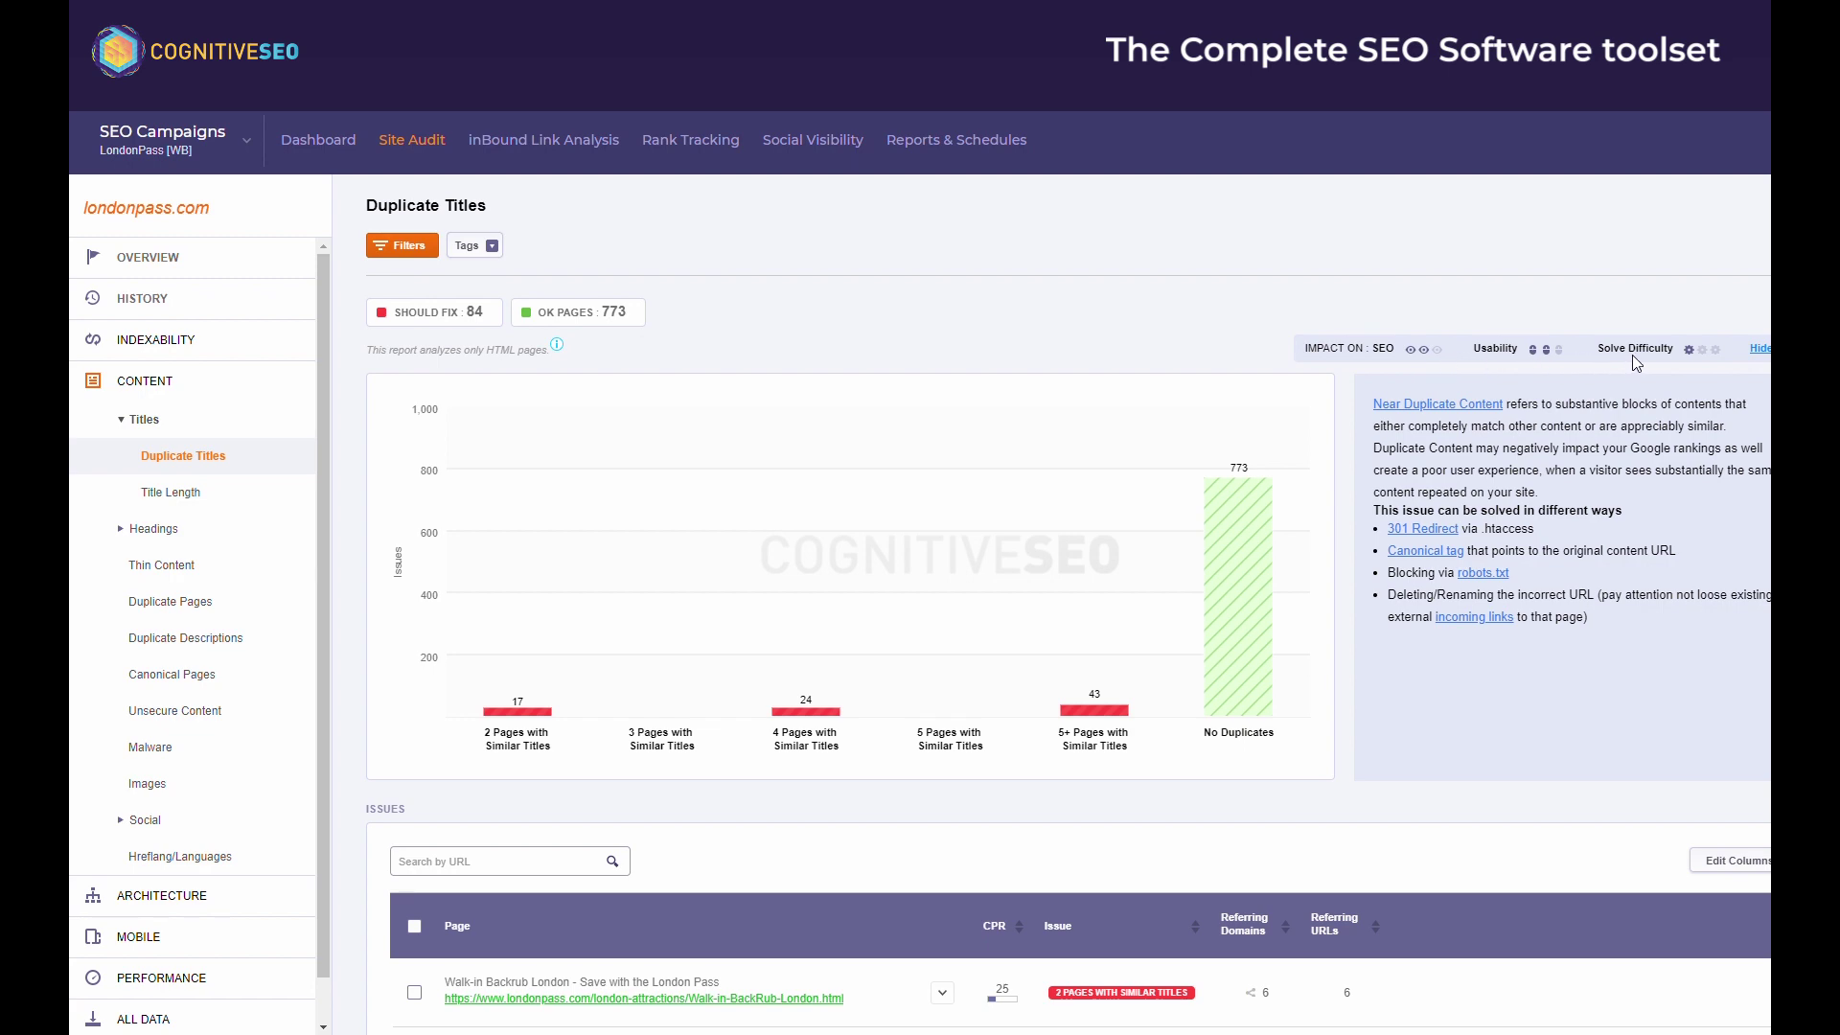
{"action": "scroll", "coordinate": [805, 618], "scroll_direction": "down", "scroll_amount": 8}
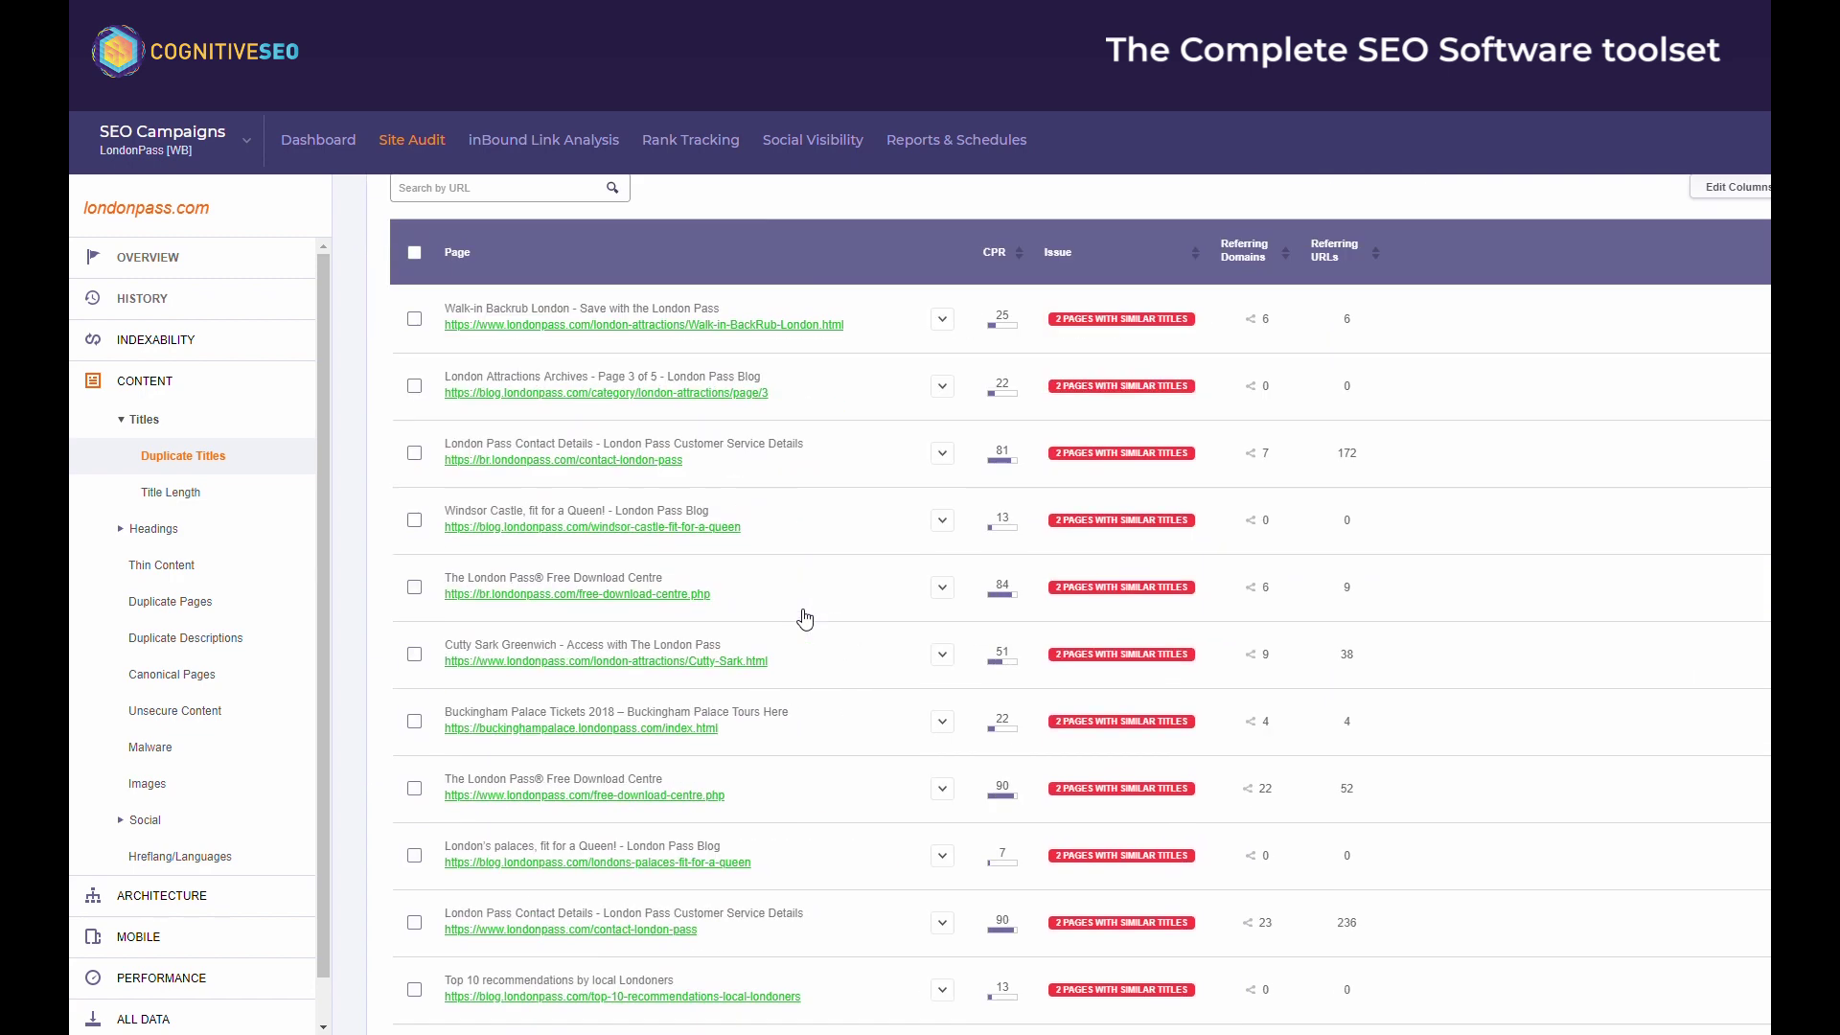
{"action": "scroll", "coordinate": [805, 618], "scroll_direction": "up", "scroll_amount": 5}
{"action": "scroll", "coordinate": [805, 618], "scroll_direction": "up", "scroll_amount": 3}
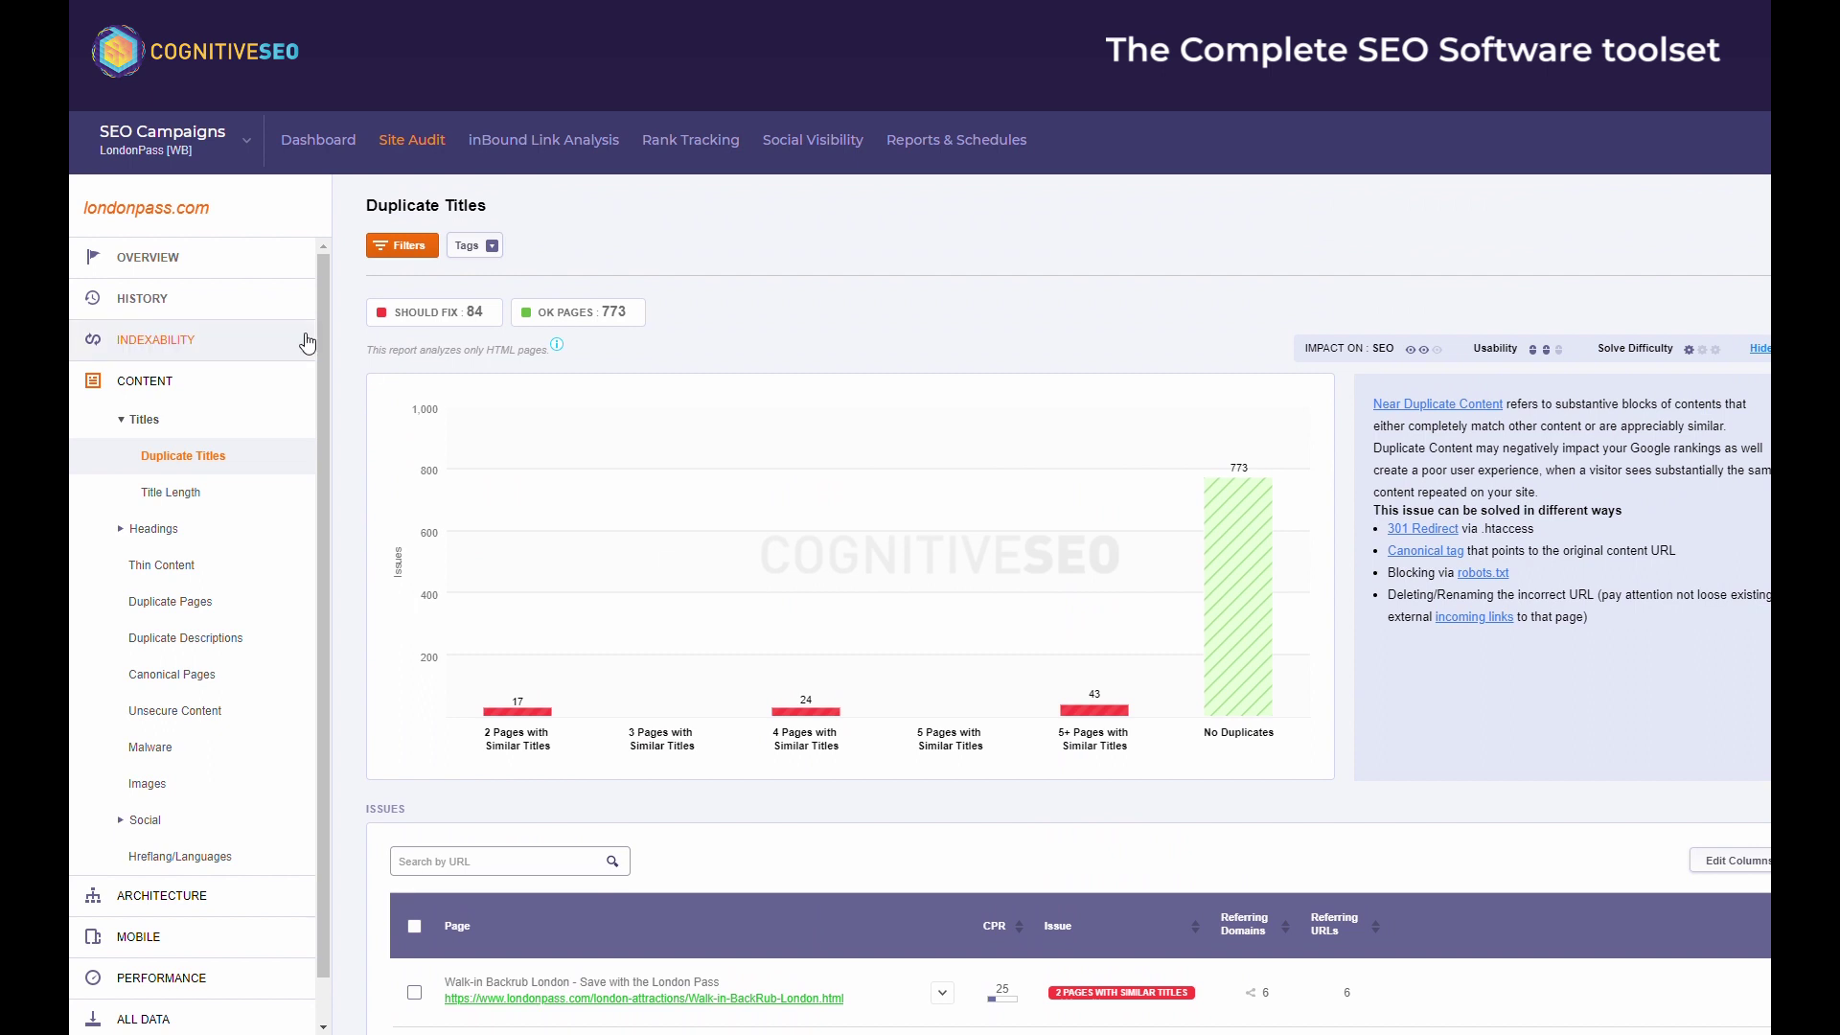
Return to the audit overview and open Crawled Pages under ALL DATA.
{"action": "left_click", "coordinate": [223, 271]}
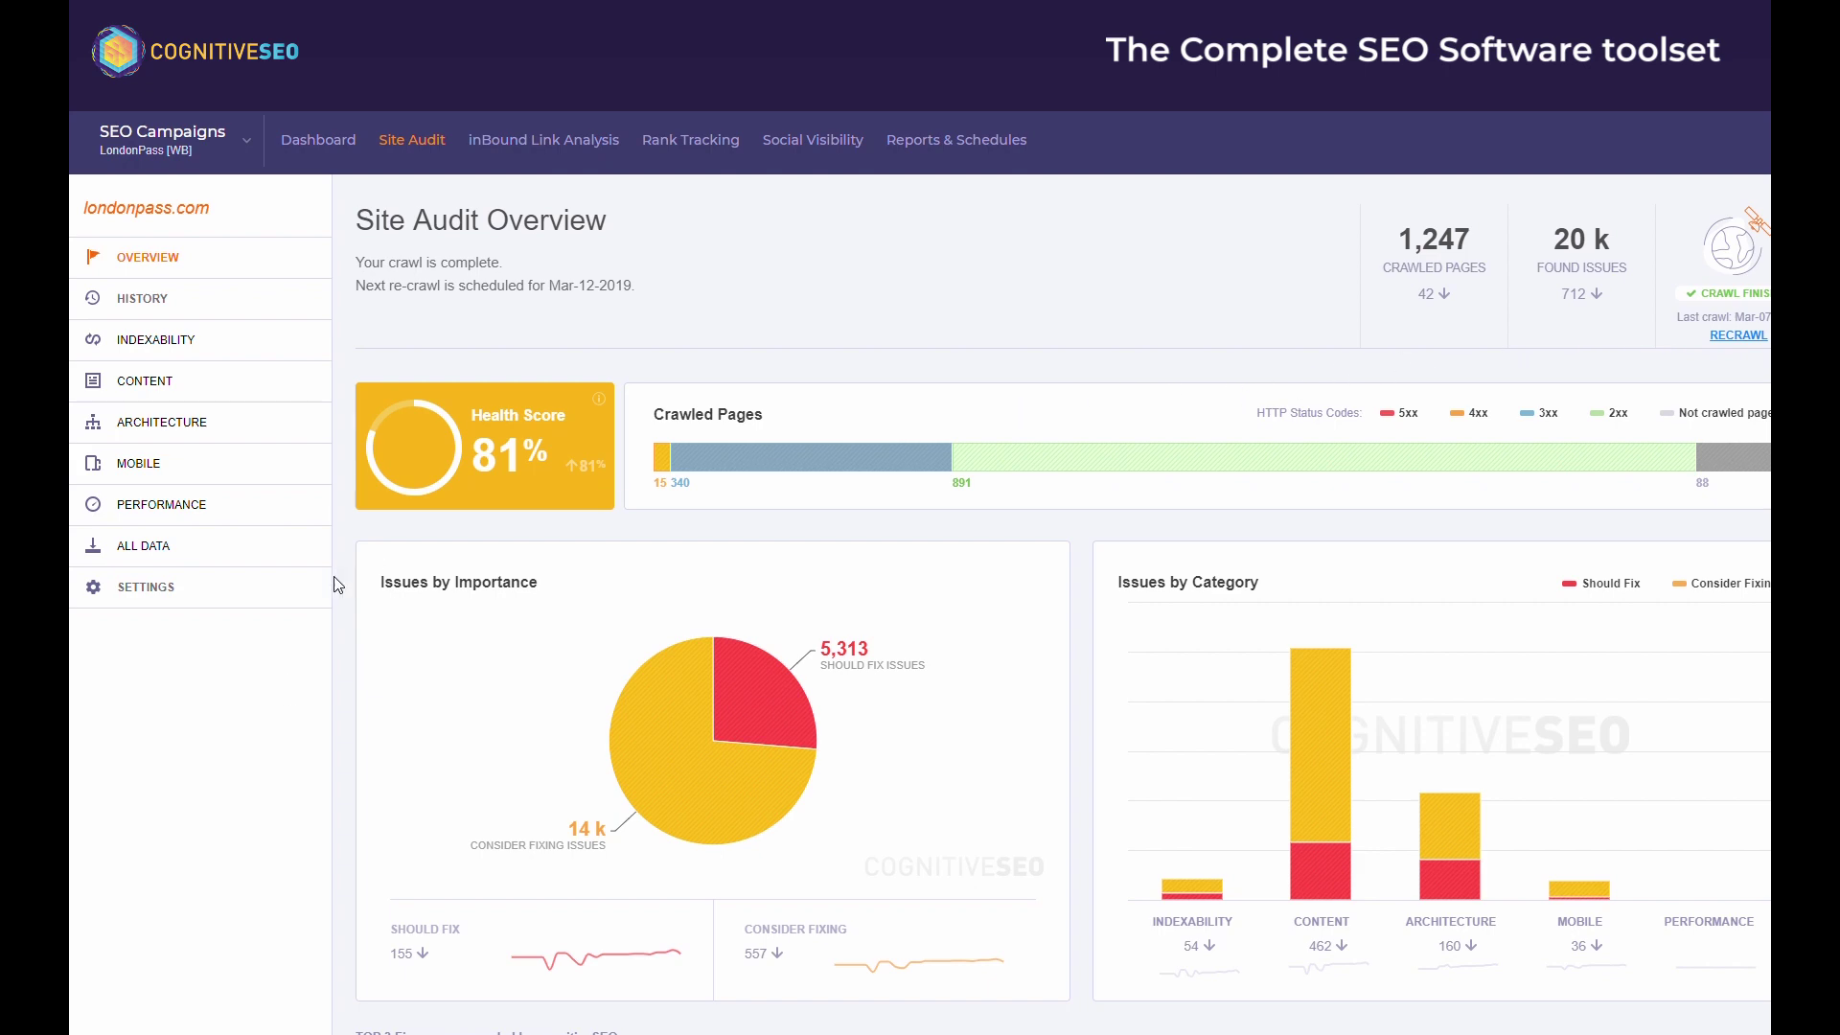
{"action": "left_click", "coordinate": [253, 560]}
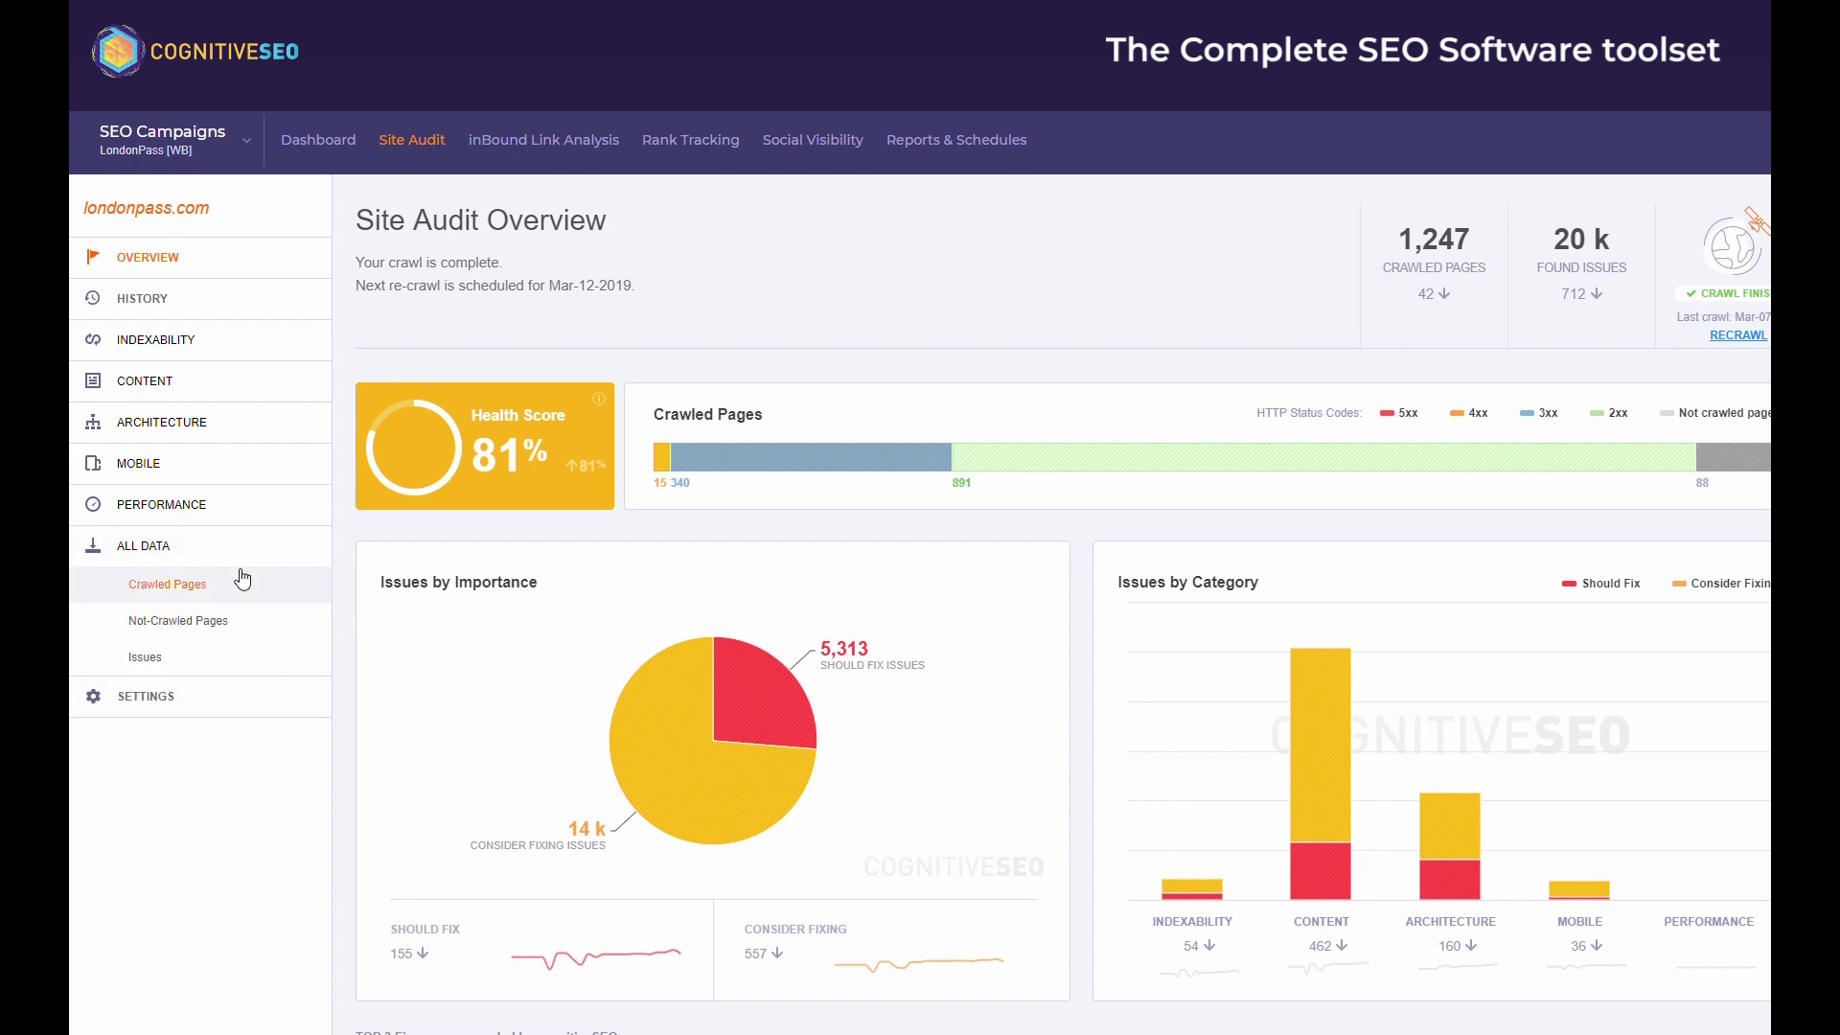
{"action": "left_click", "coordinate": [168, 584]}
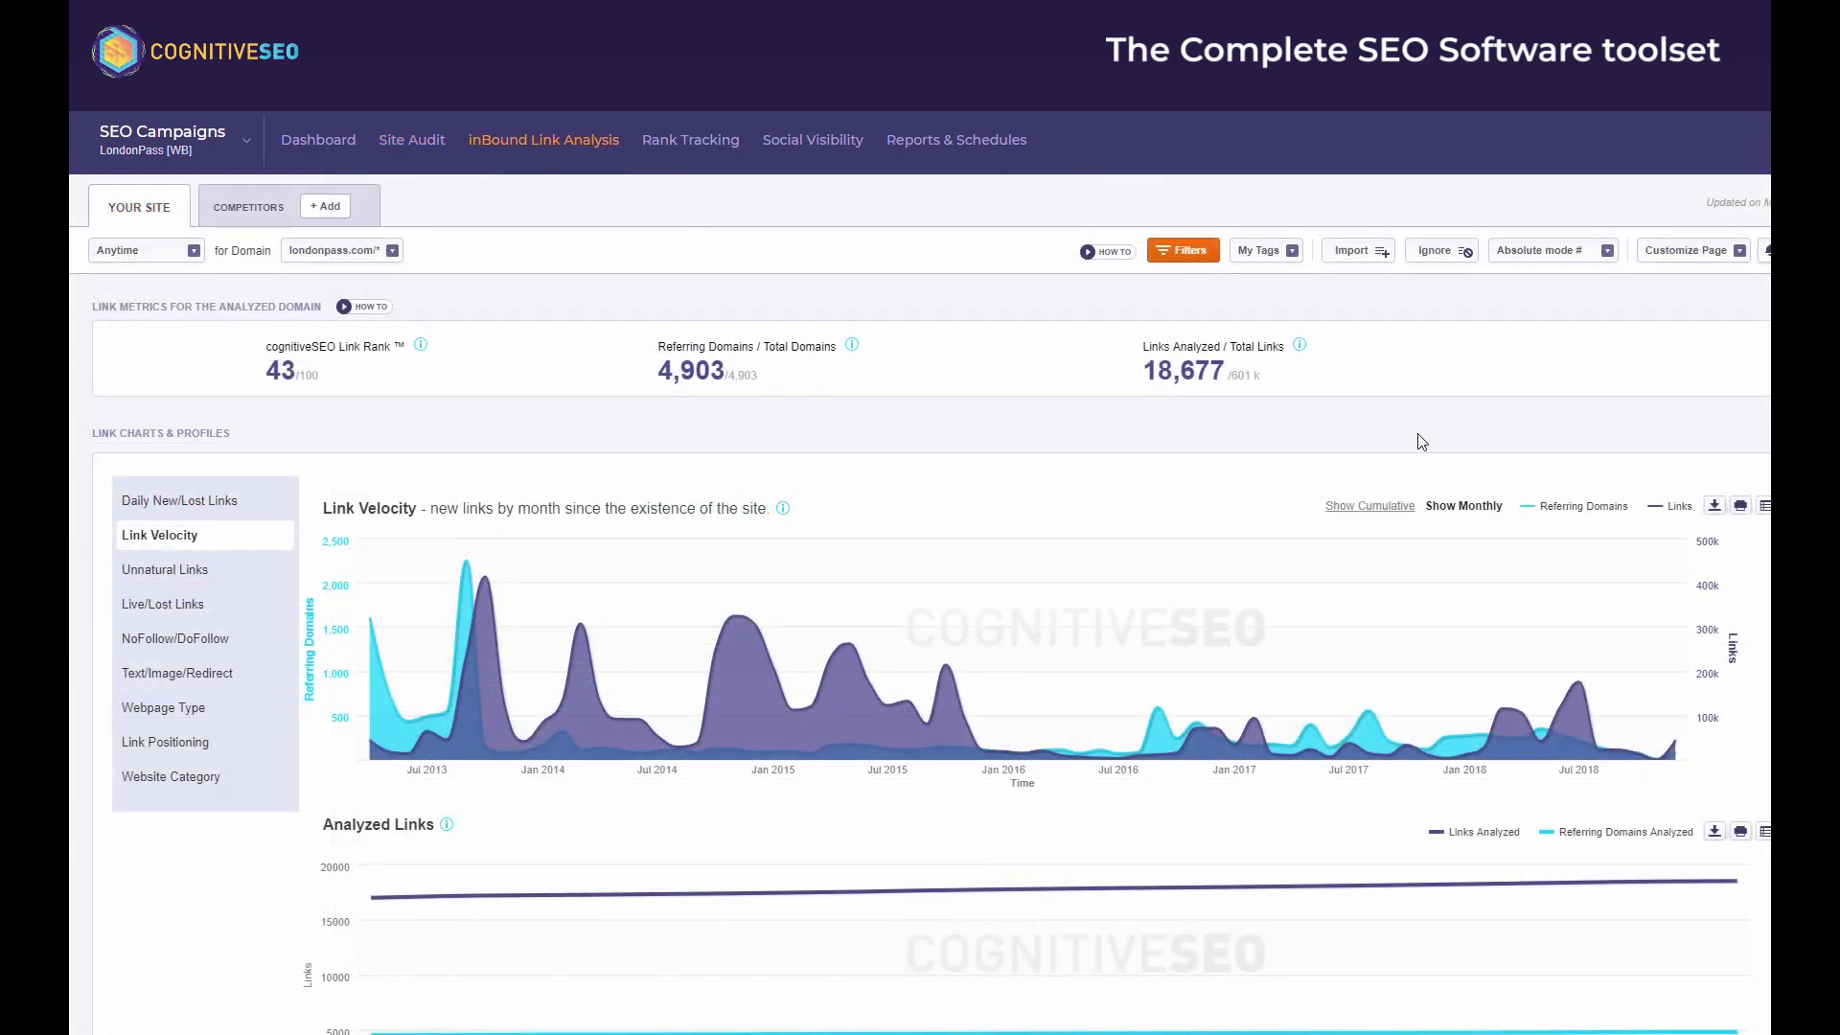
Look over the inBound Link Title, Link Anchor Title and Link Anchor Target filters without applying any.
{"action": "scroll", "coordinate": [1584, 652], "scroll_direction": "down", "scroll_amount": 3}
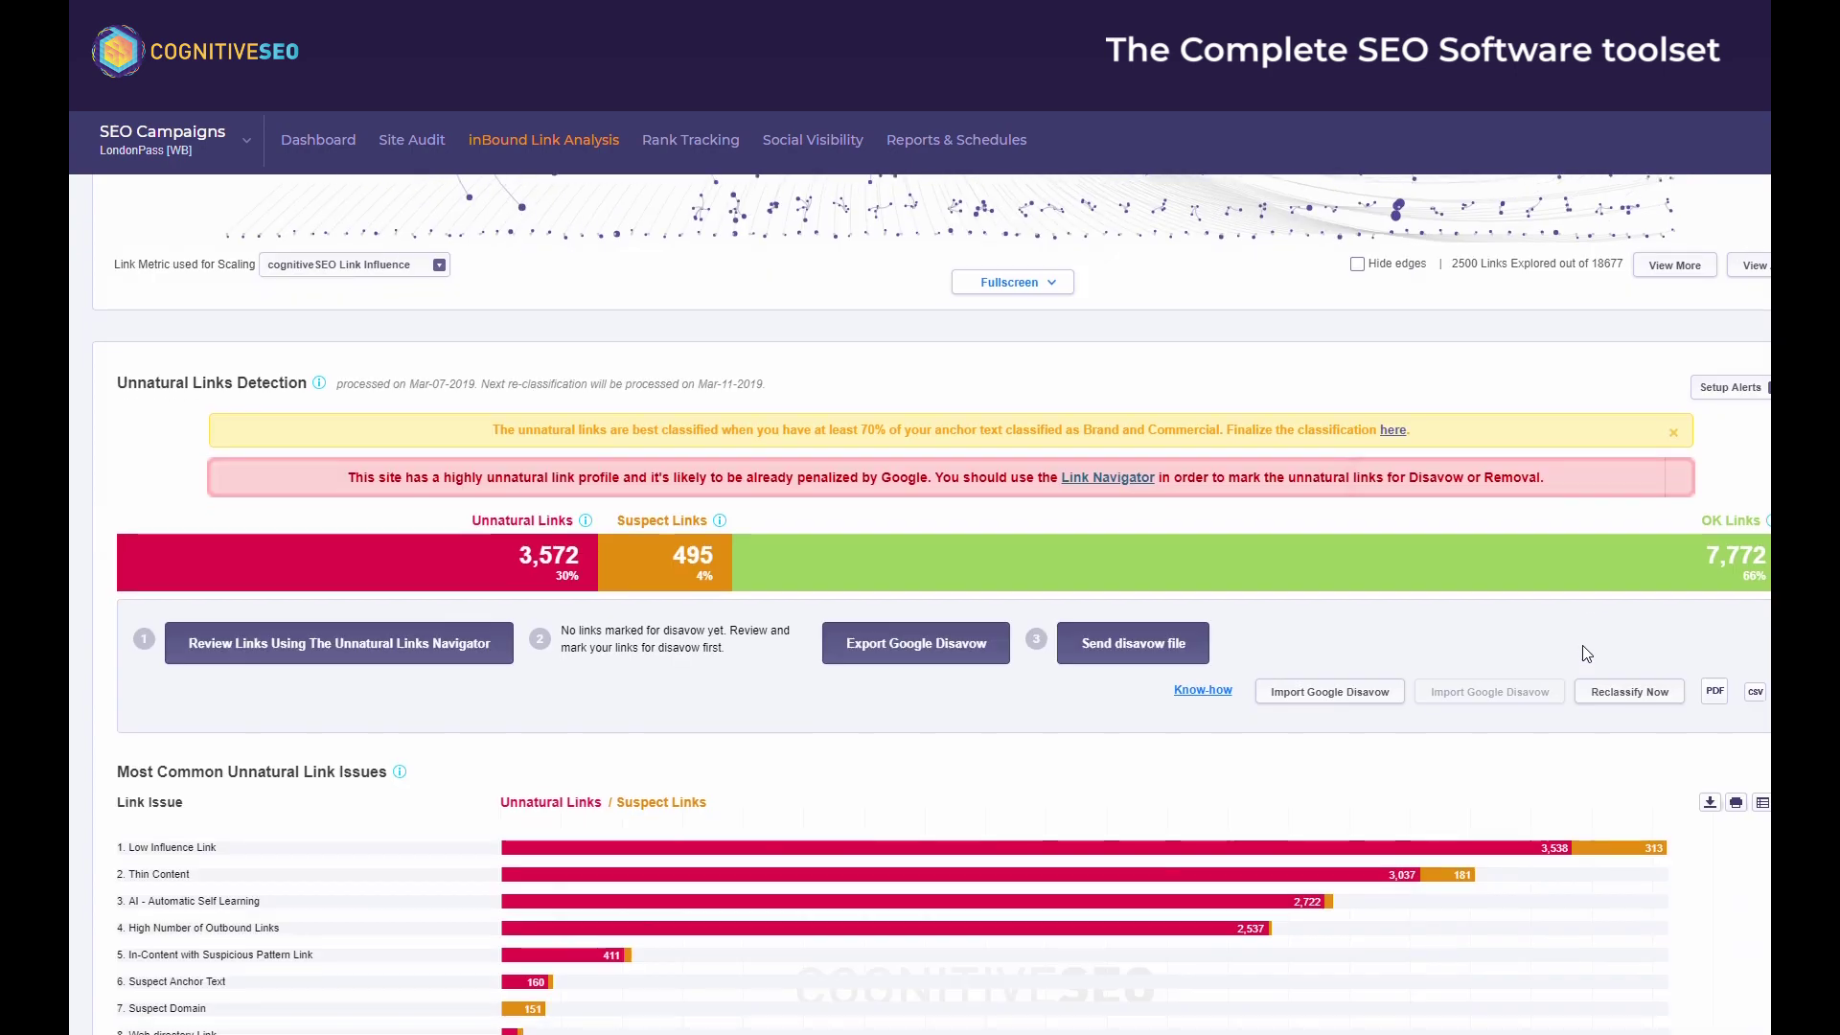
{"action": "scroll", "coordinate": [1585, 652], "scroll_direction": "down", "scroll_amount": 5}
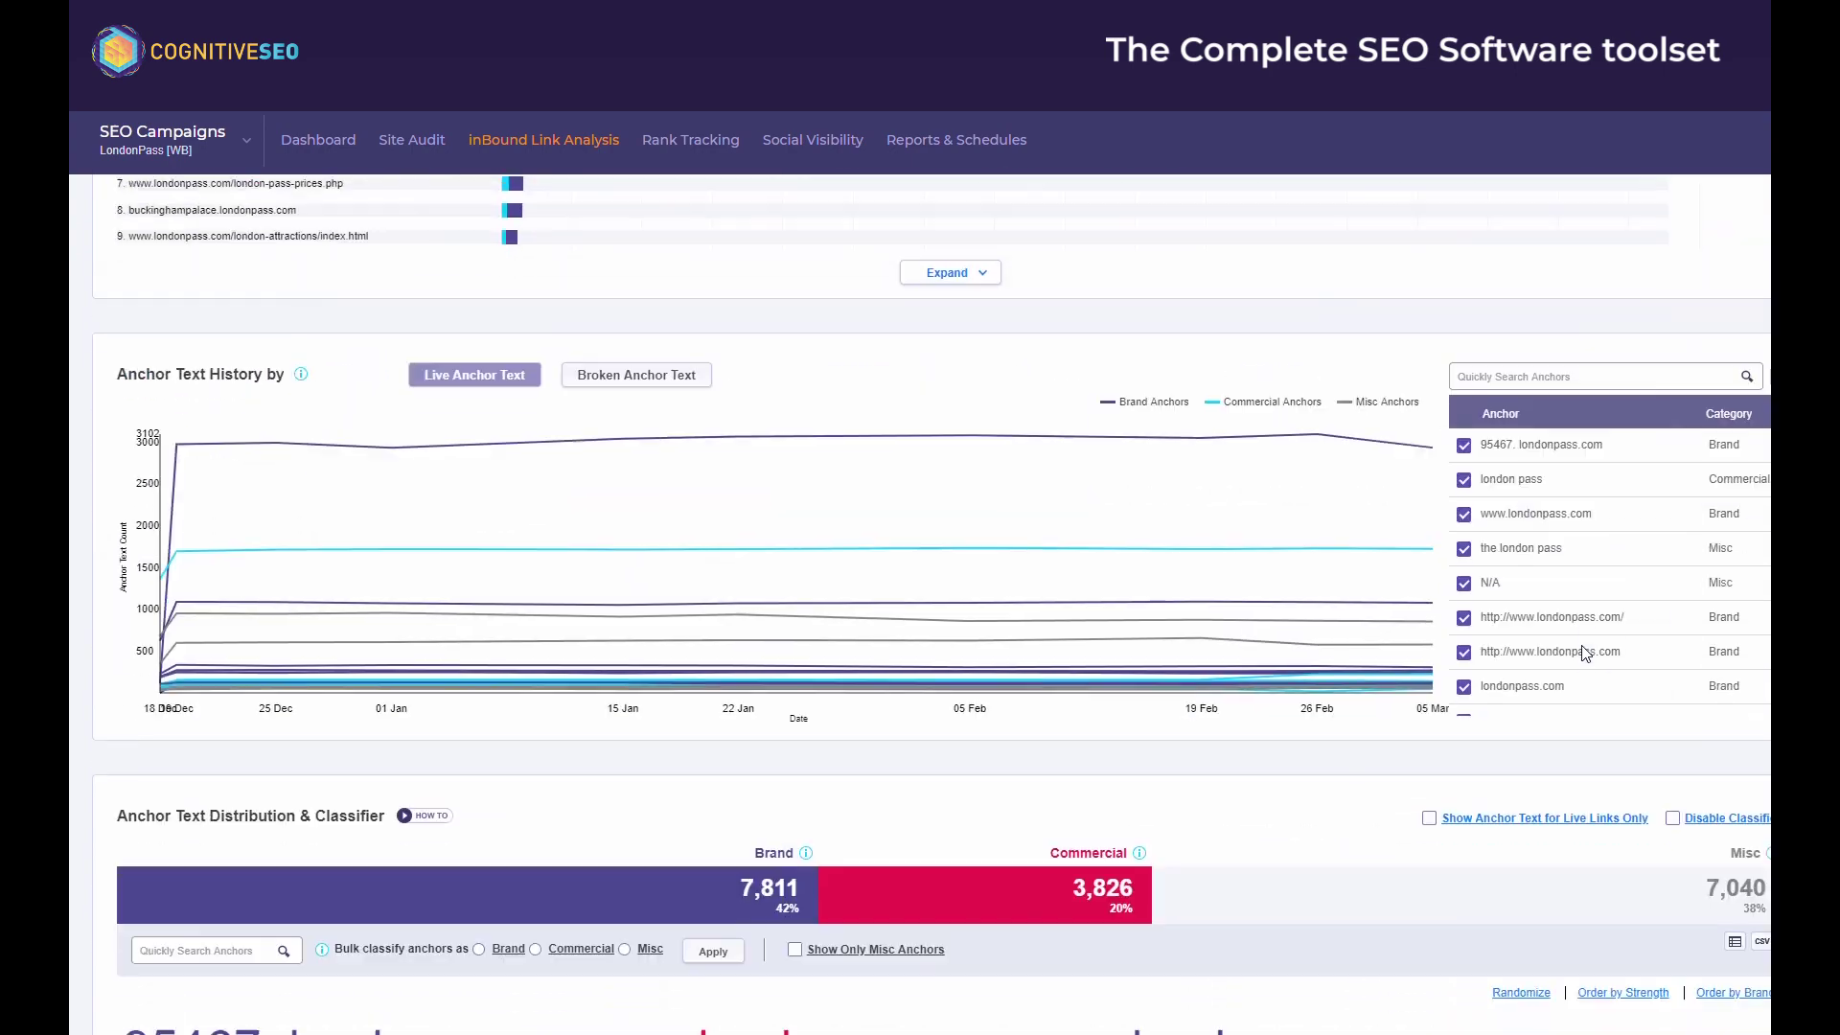
{"action": "scroll", "coordinate": [1585, 651], "scroll_direction": "down", "scroll_amount": 2}
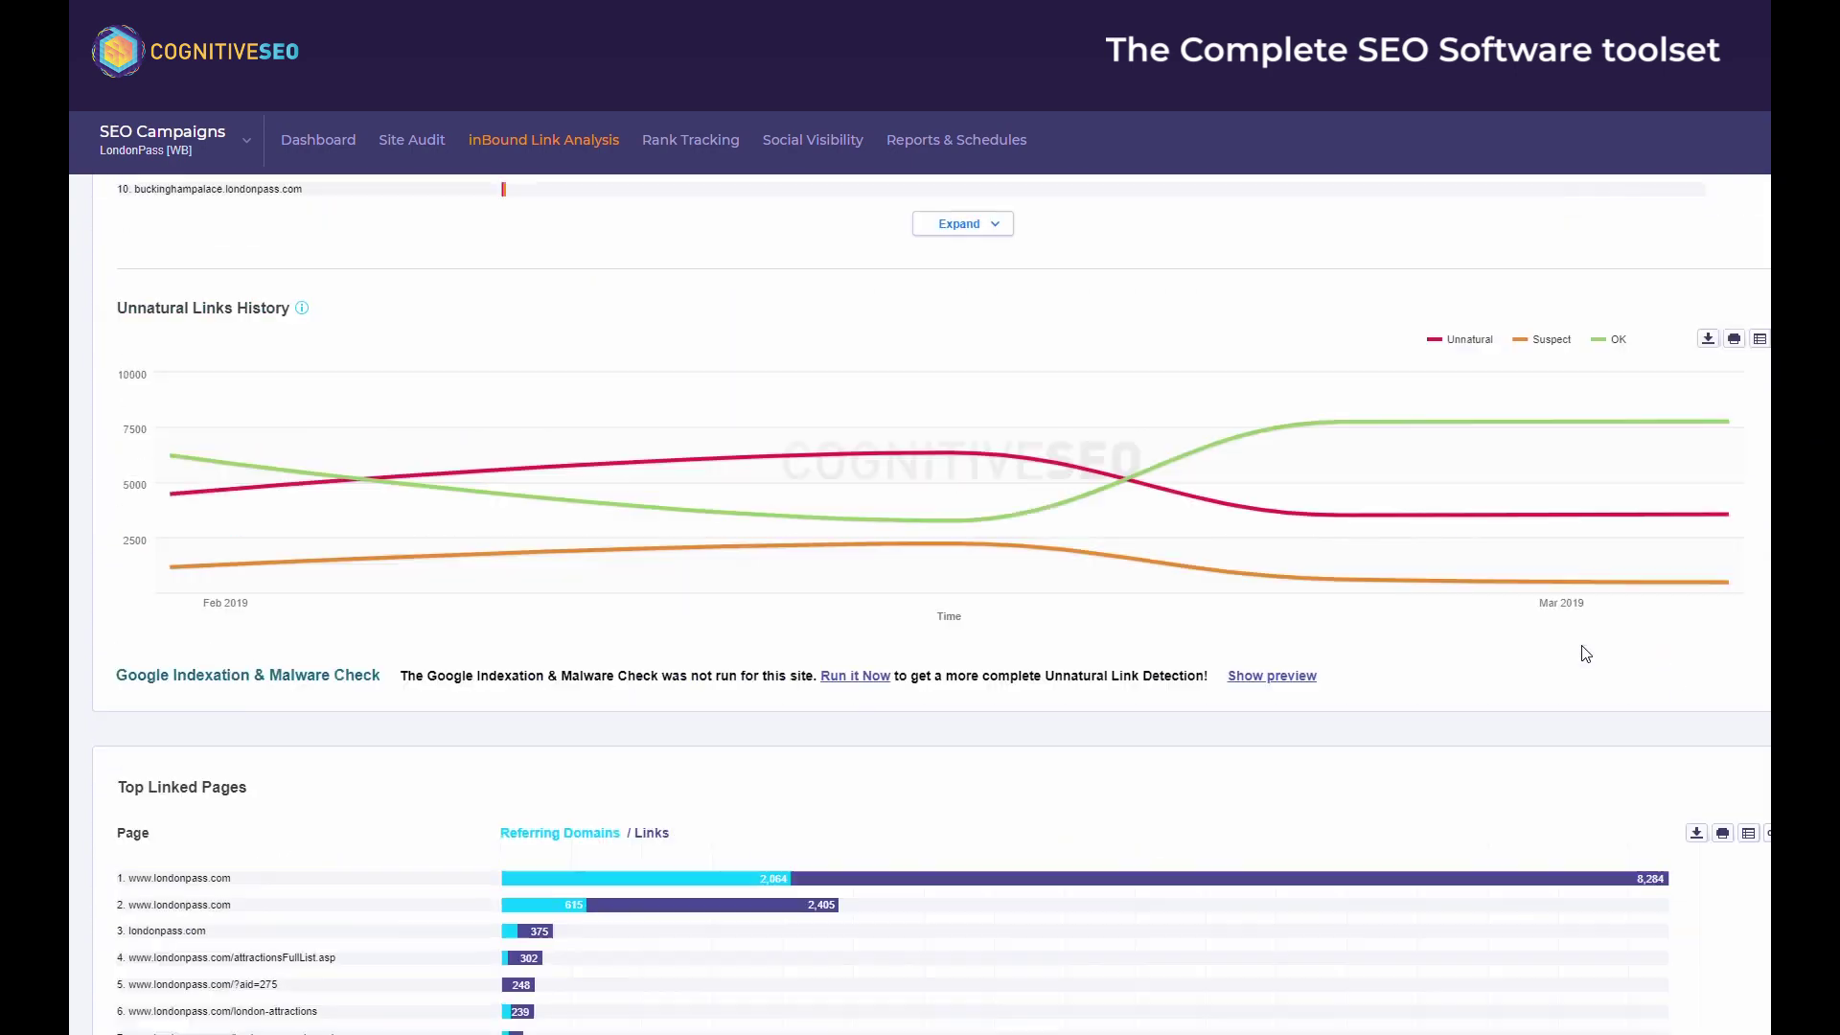
{"action": "scroll", "coordinate": [1586, 653], "scroll_direction": "up", "scroll_amount": 20}
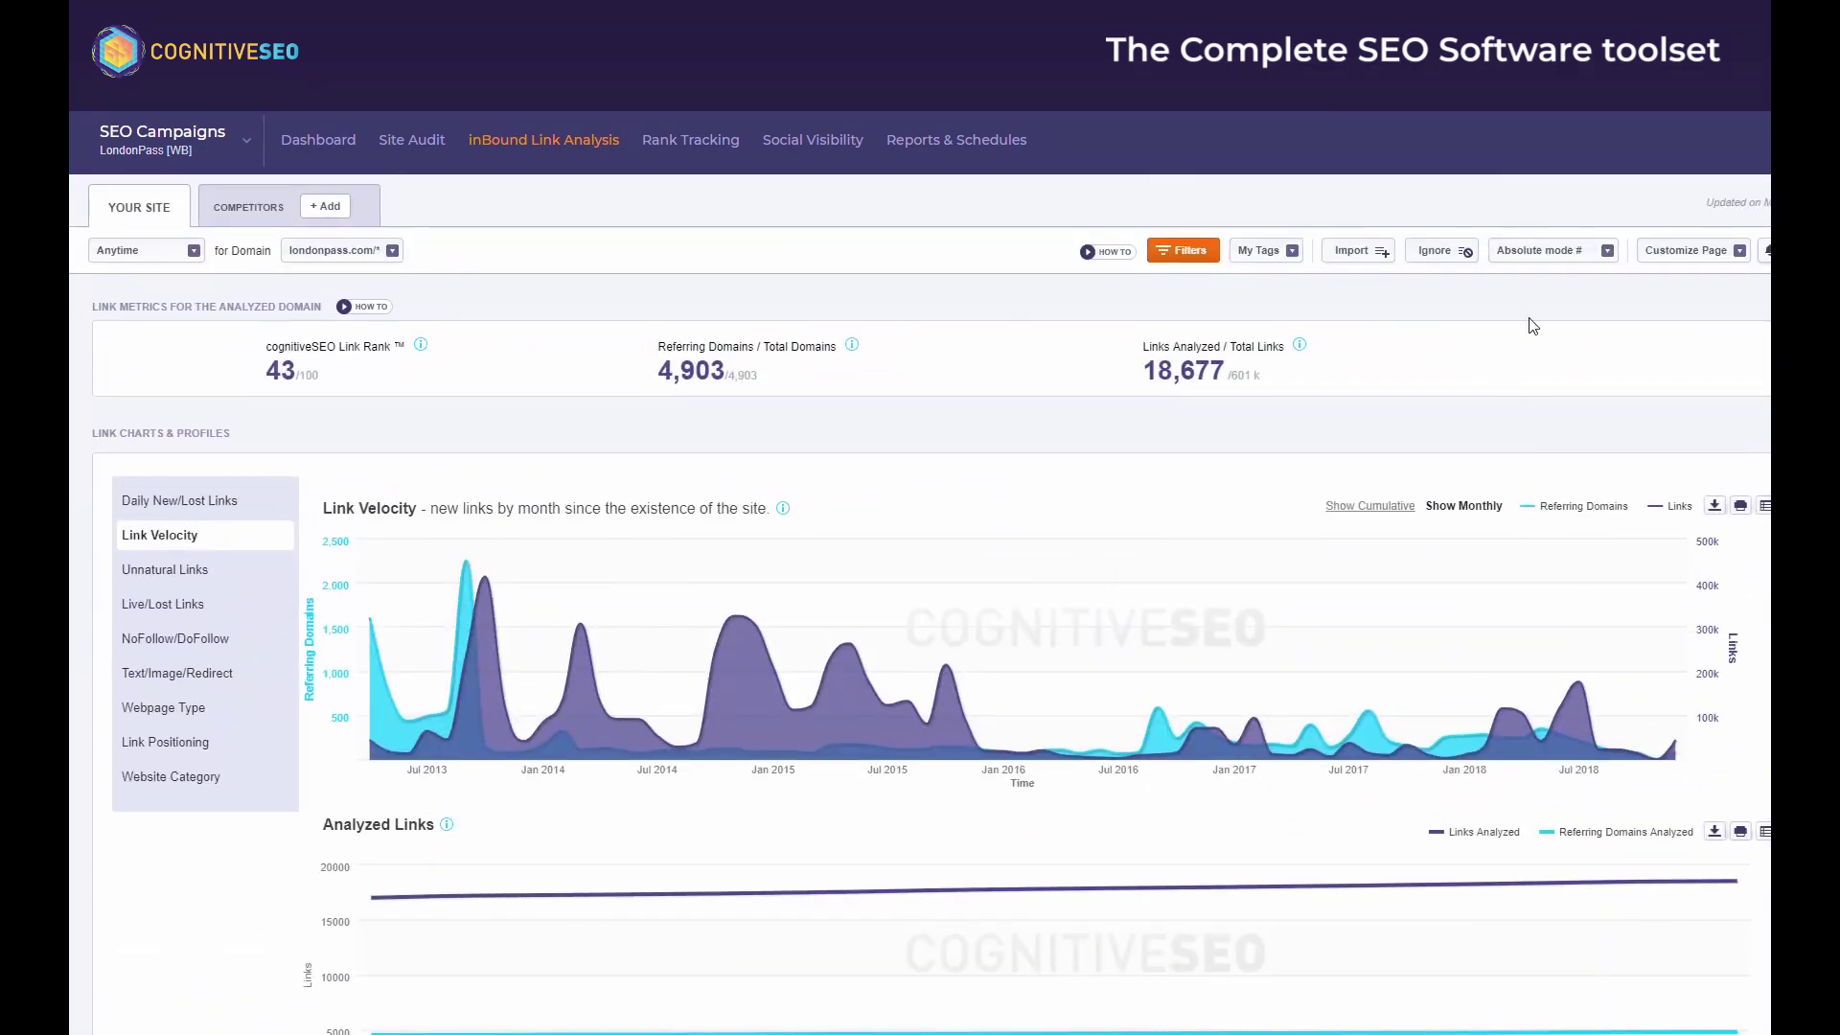
{"action": "left_click", "coordinate": [1188, 251]}
{"action": "scroll", "coordinate": [805, 513], "scroll_direction": "down", "scroll_amount": 1}
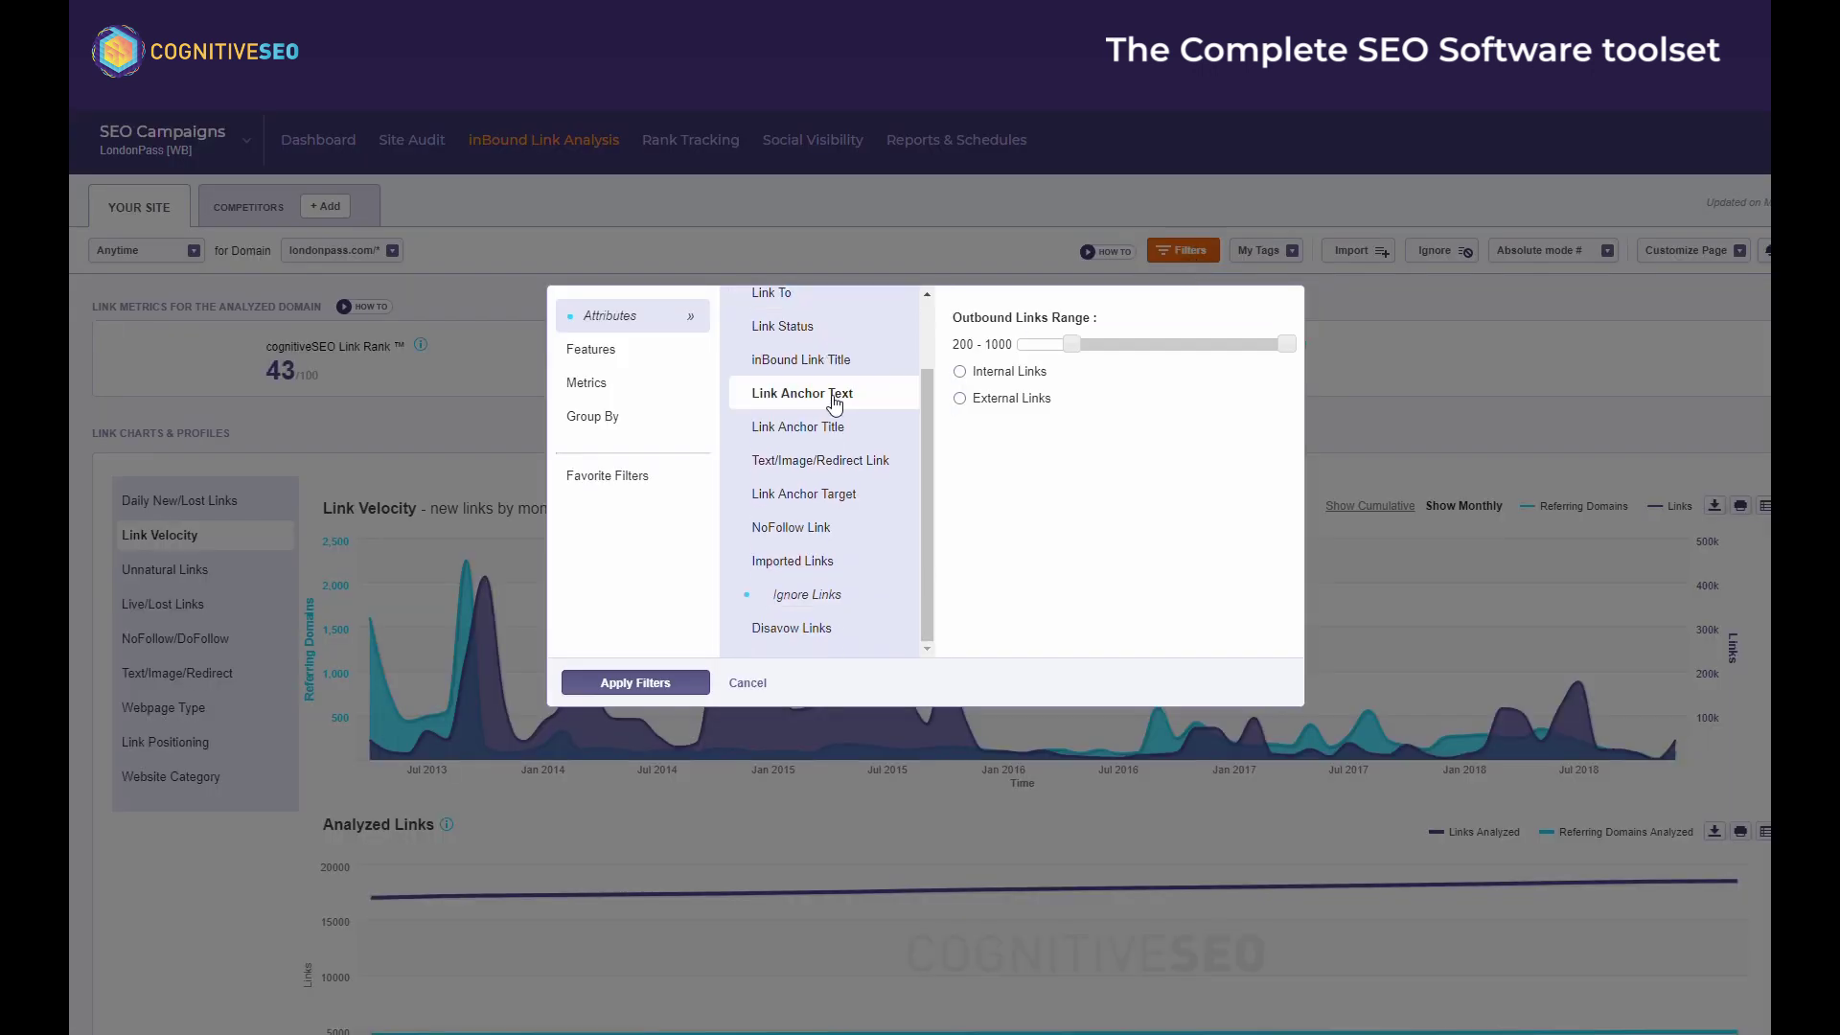
{"action": "scroll", "coordinate": [824, 469], "scroll_direction": "up", "scroll_amount": 1}
{"action": "left_click", "coordinate": [824, 451]}
{"action": "left_click", "coordinate": [834, 519]}
{"action": "left_click", "coordinate": [828, 584]}
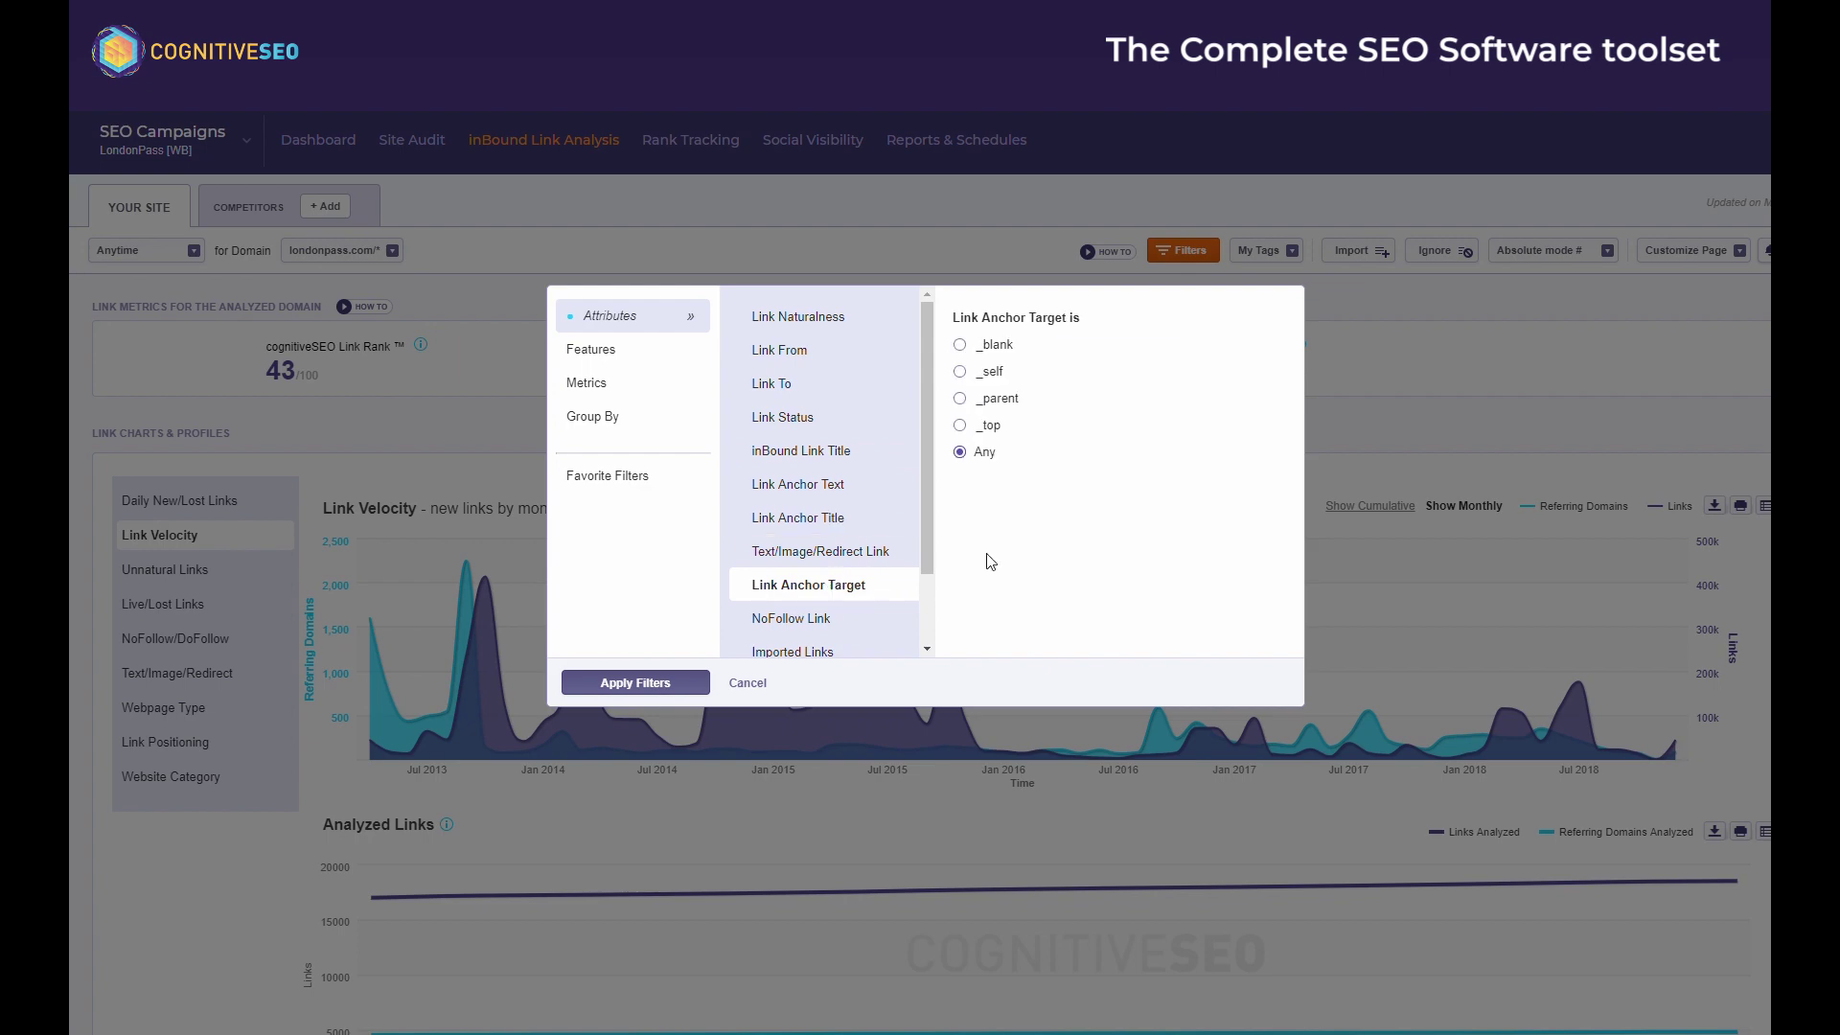
{"action": "left_click", "coordinate": [770, 686]}
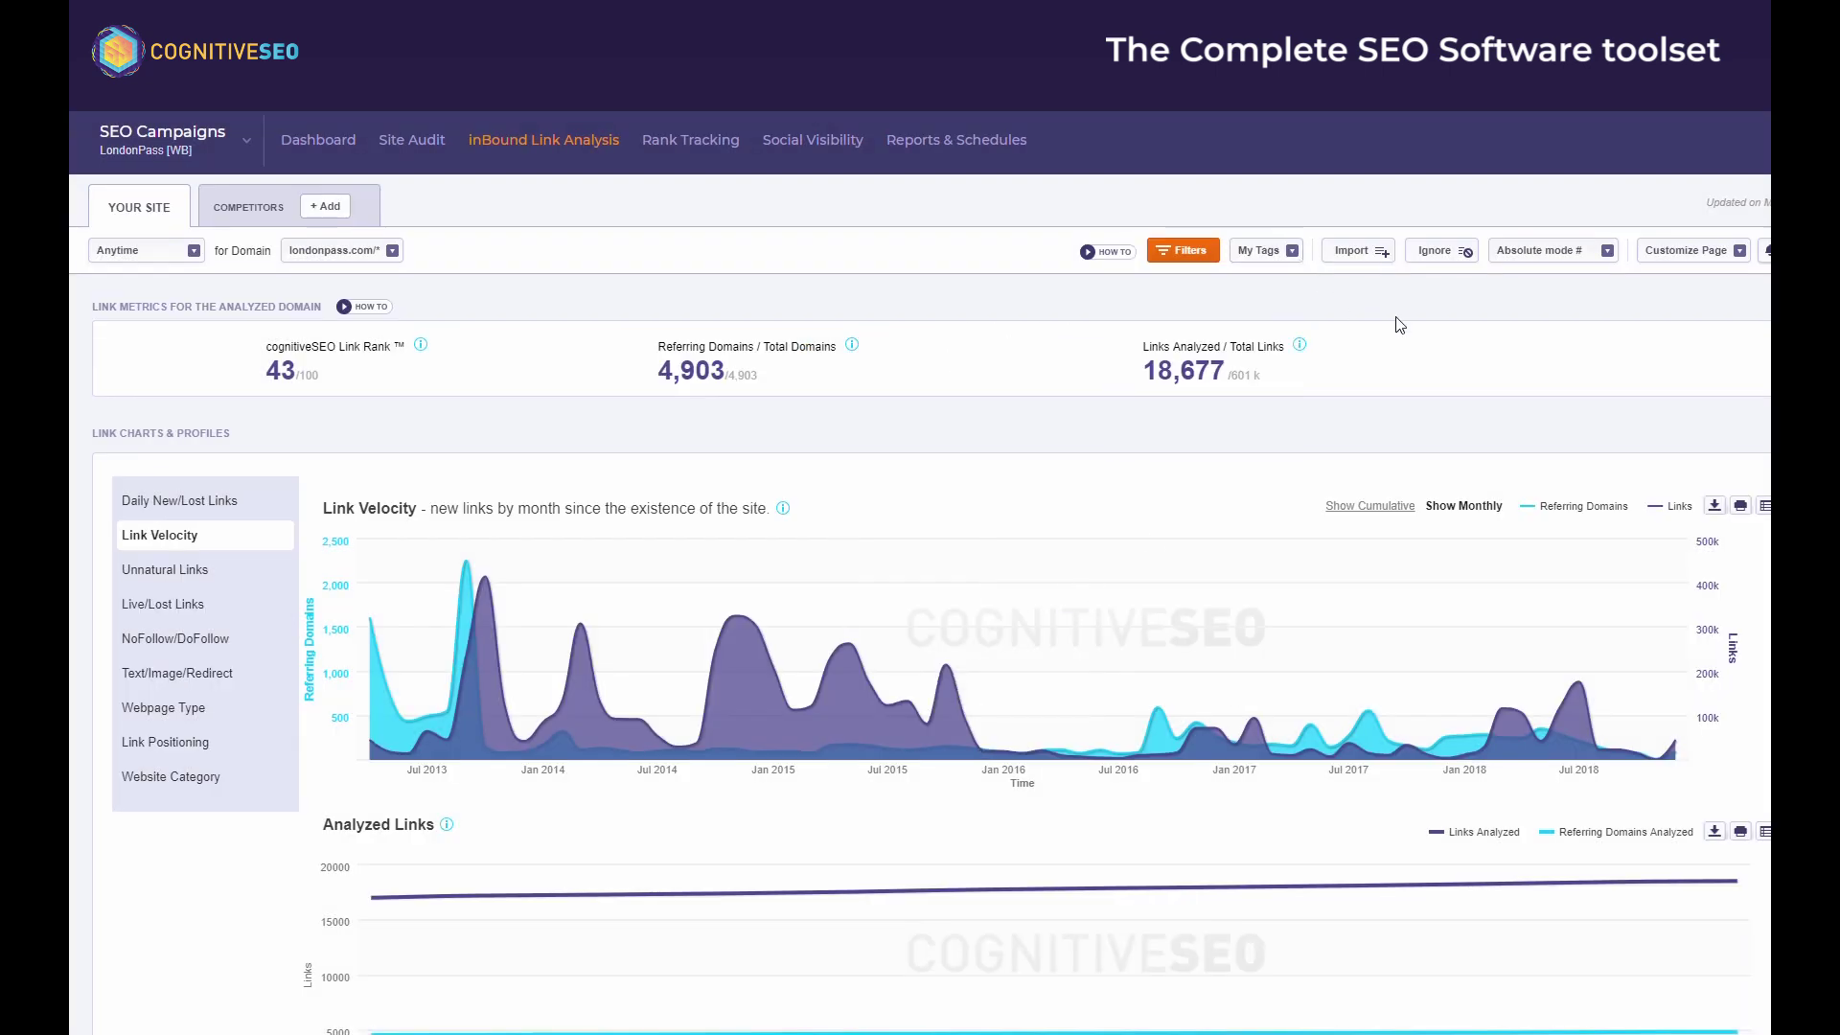
Toggle link velocity to cumulative totals and back to monthly figures.
{"action": "scroll", "coordinate": [1707, 373], "scroll_direction": "down", "scroll_amount": 2}
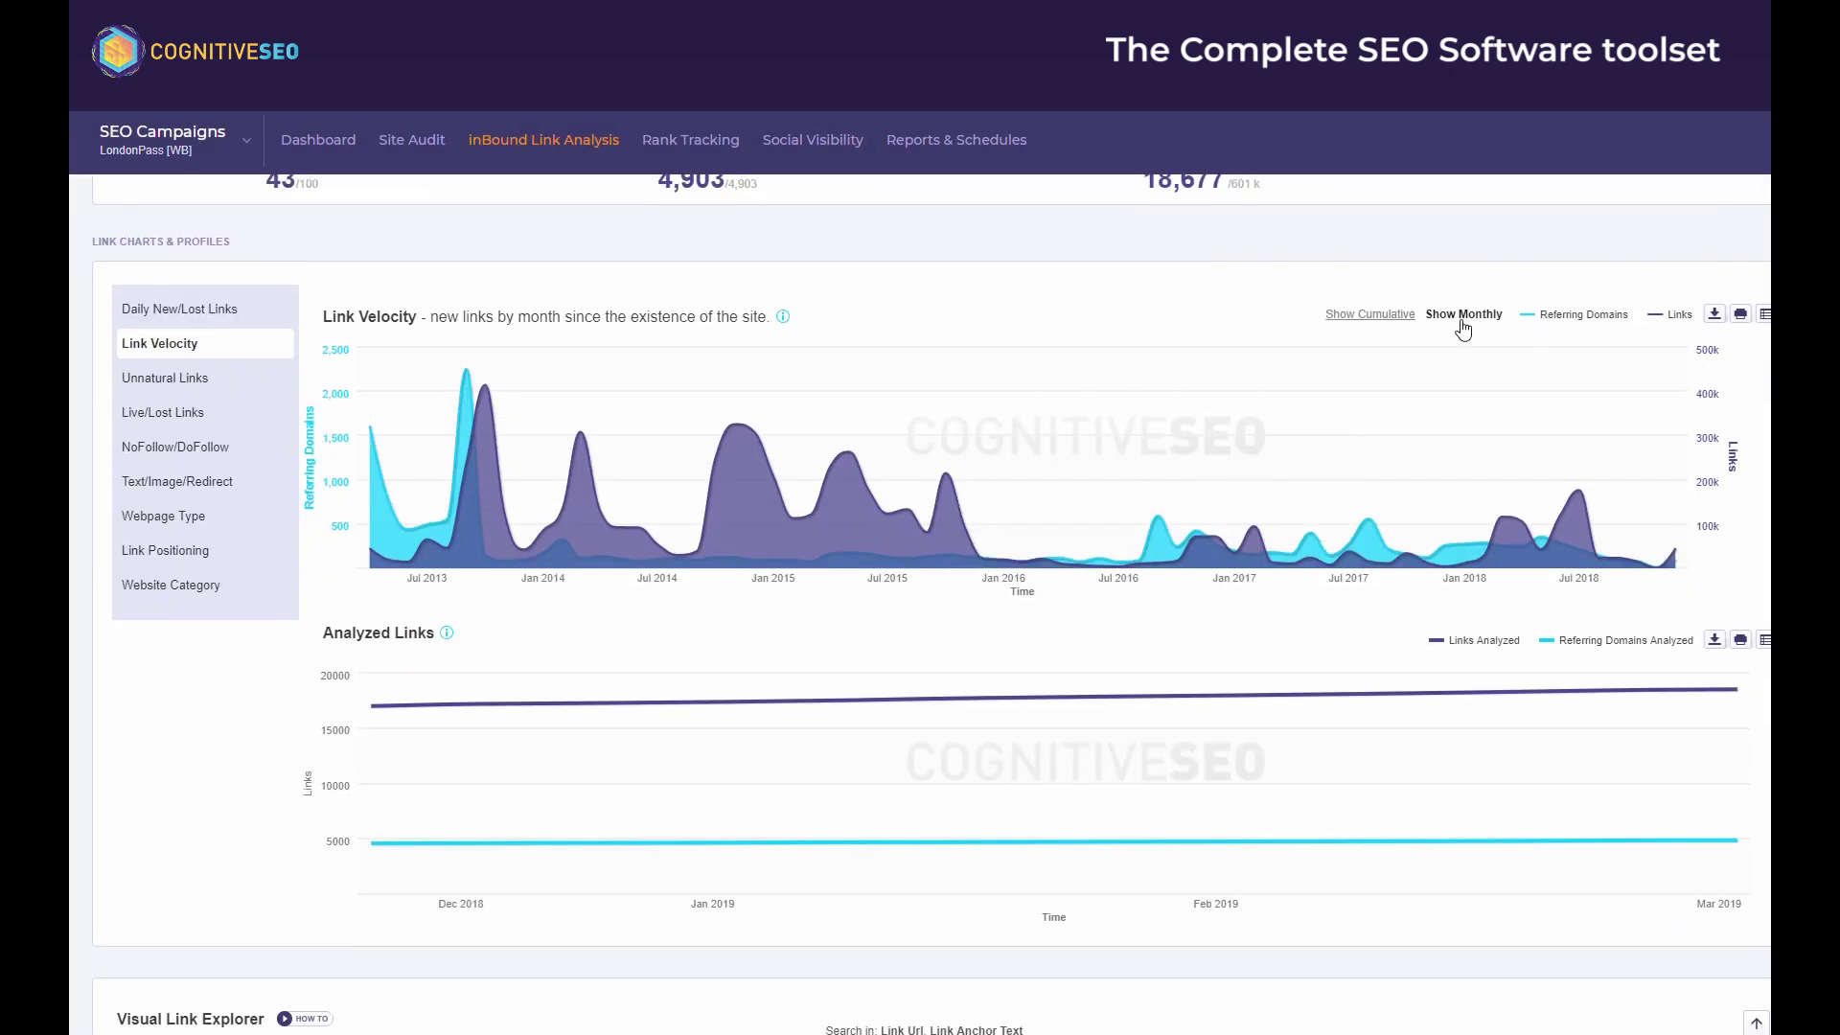
{"action": "left_click", "coordinate": [1406, 320]}
{"action": "left_click", "coordinate": [1458, 317]}
Switch to the Unnatural Links profile and show the Paris Pass backlink's details in the link map.
{"action": "left_click", "coordinate": [169, 378]}
{"action": "scroll", "coordinate": [226, 385], "scroll_direction": "down", "scroll_amount": 3}
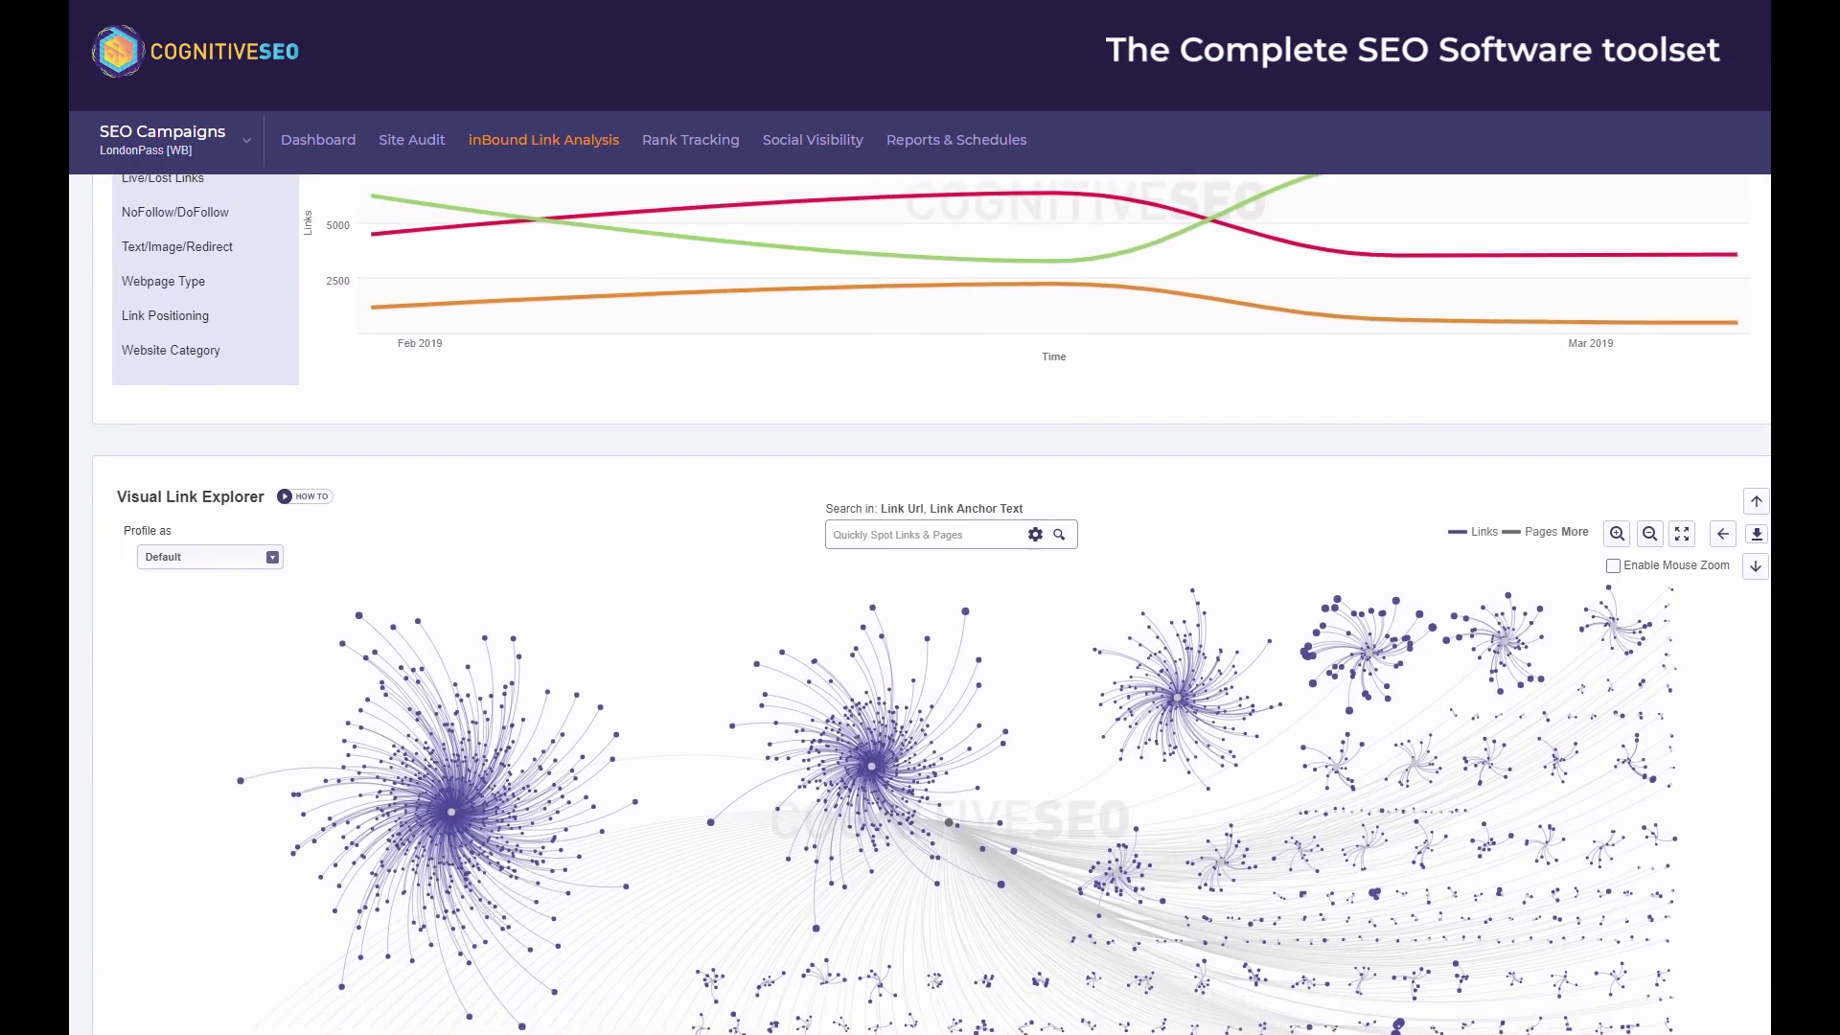
{"action": "mouse_move", "coordinate": [948, 580]}
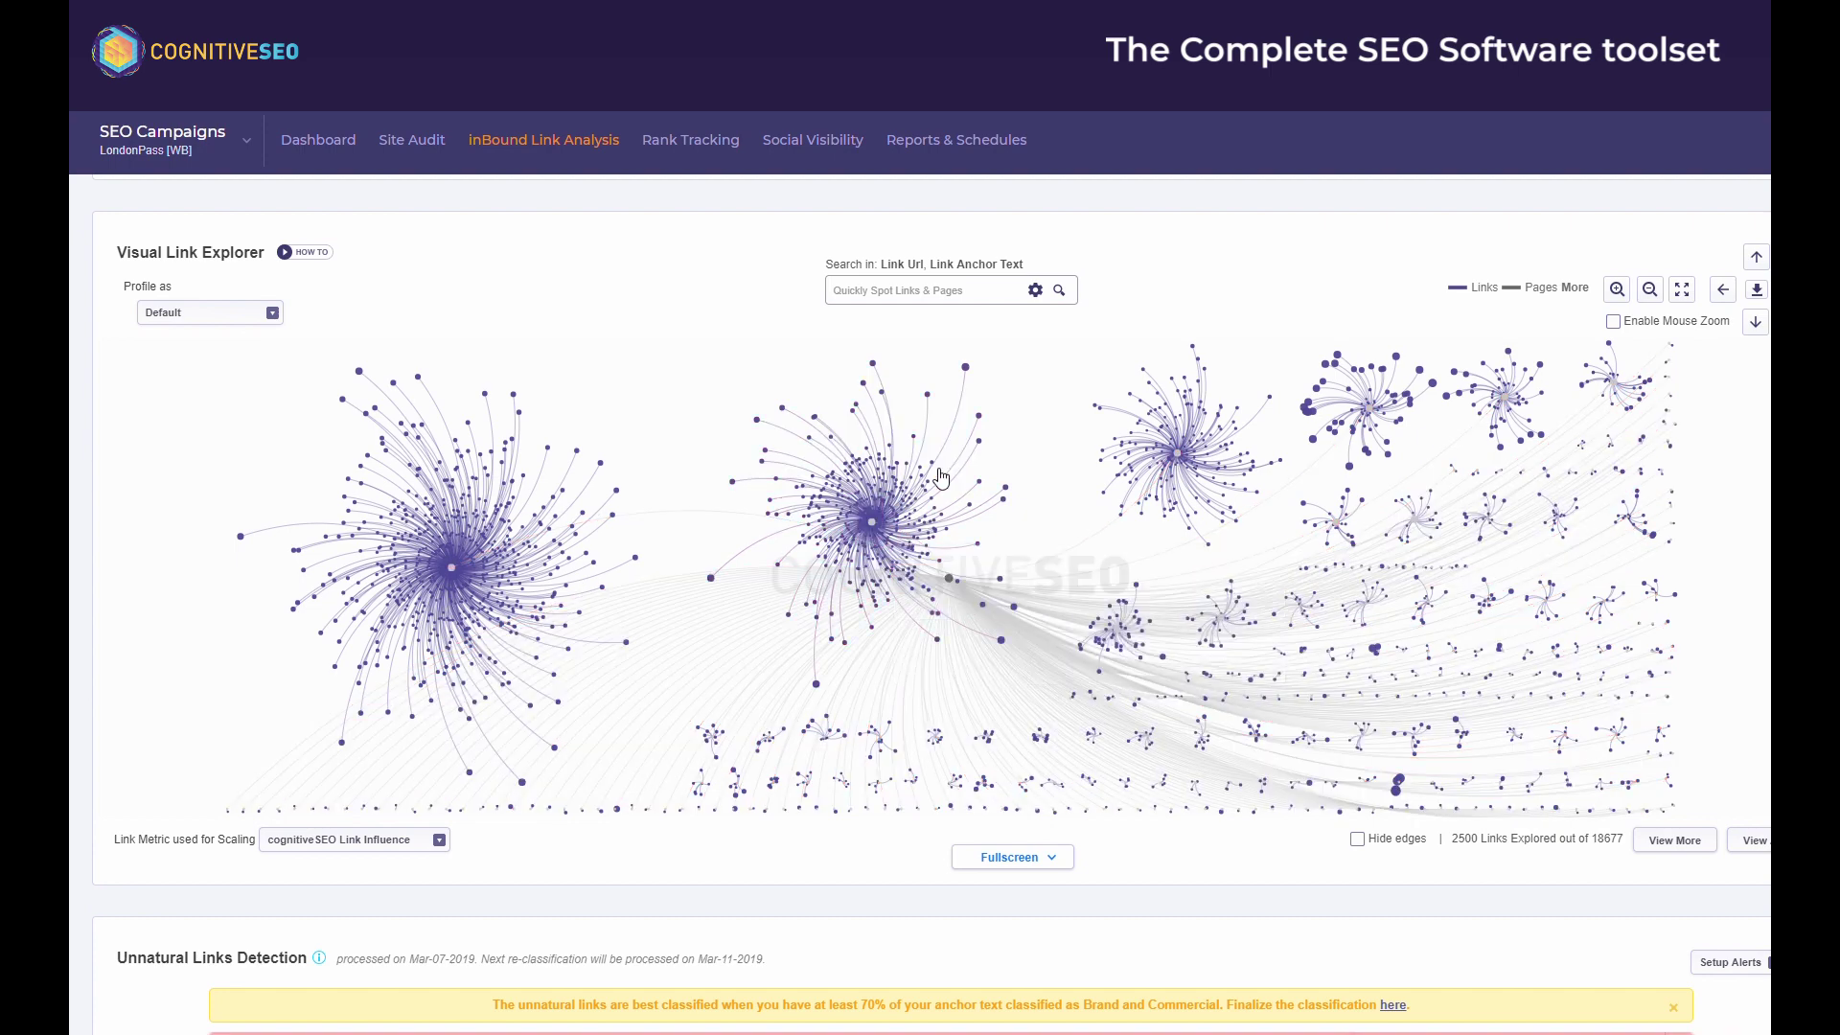
{"action": "left_click", "coordinate": [966, 369]}
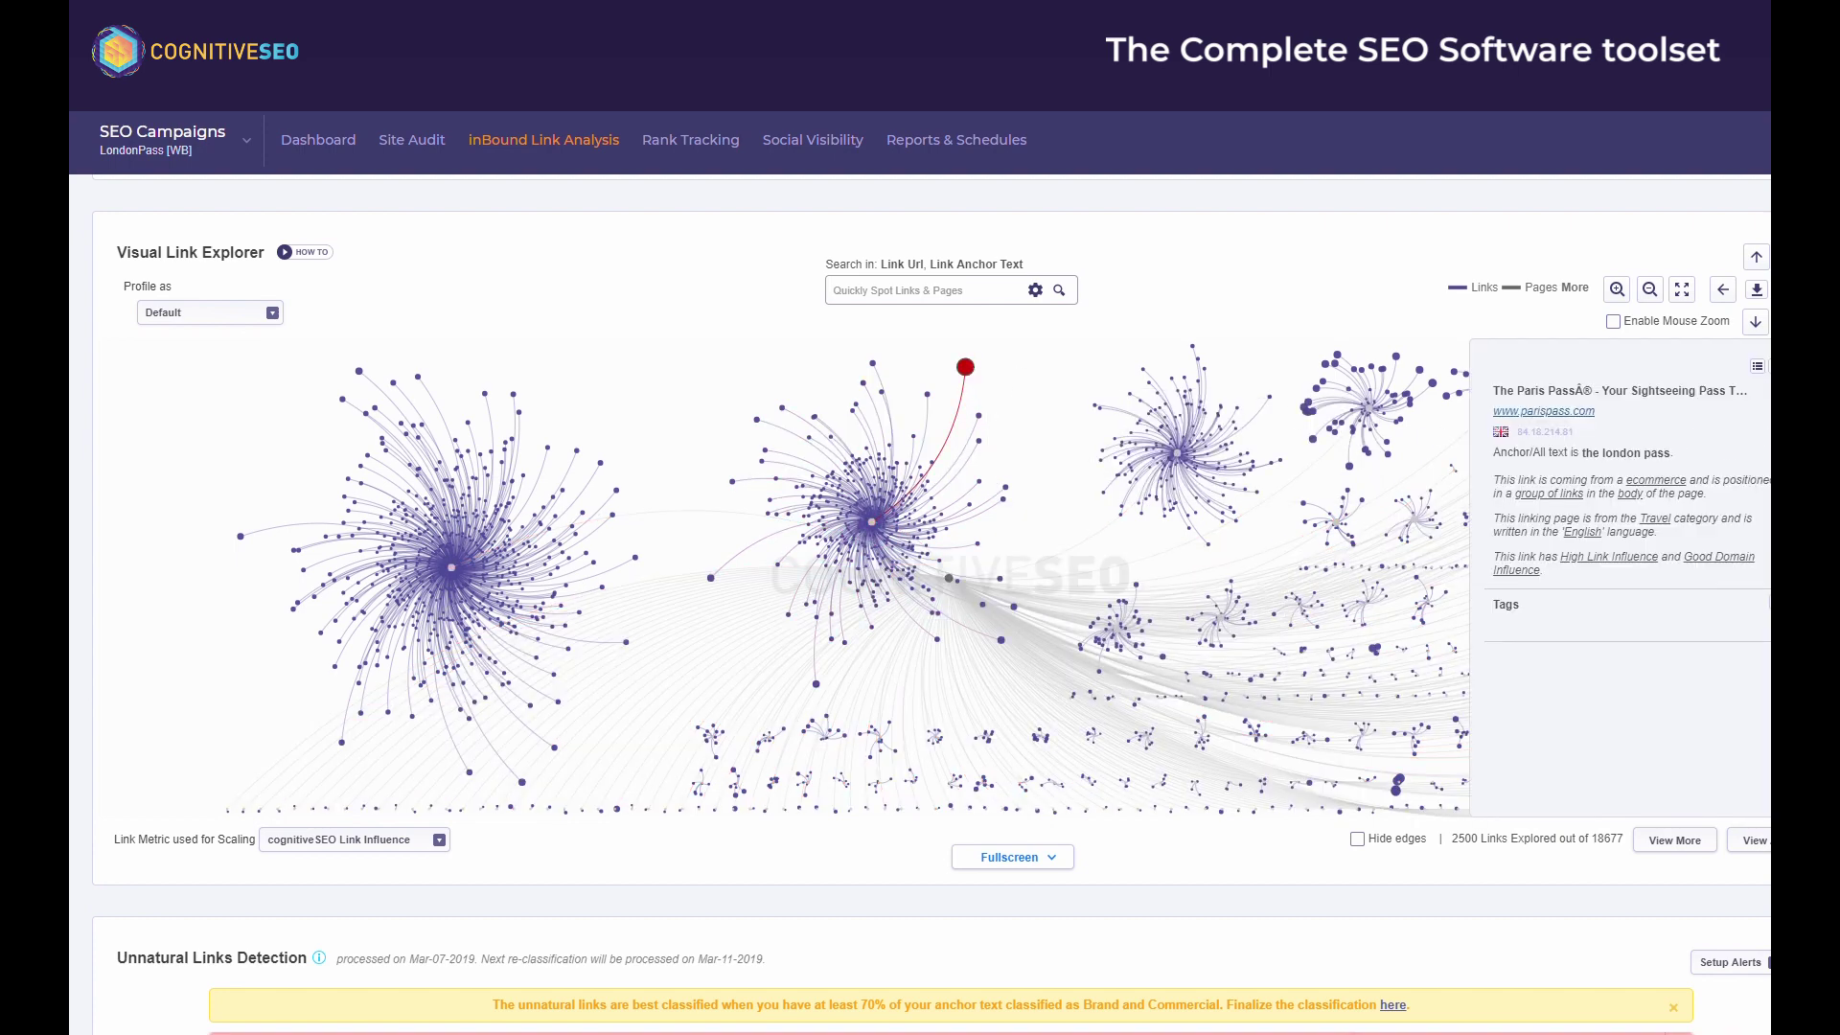
{"action": "scroll", "coordinate": [920, 575], "scroll_direction": "down", "scroll_amount": 7}
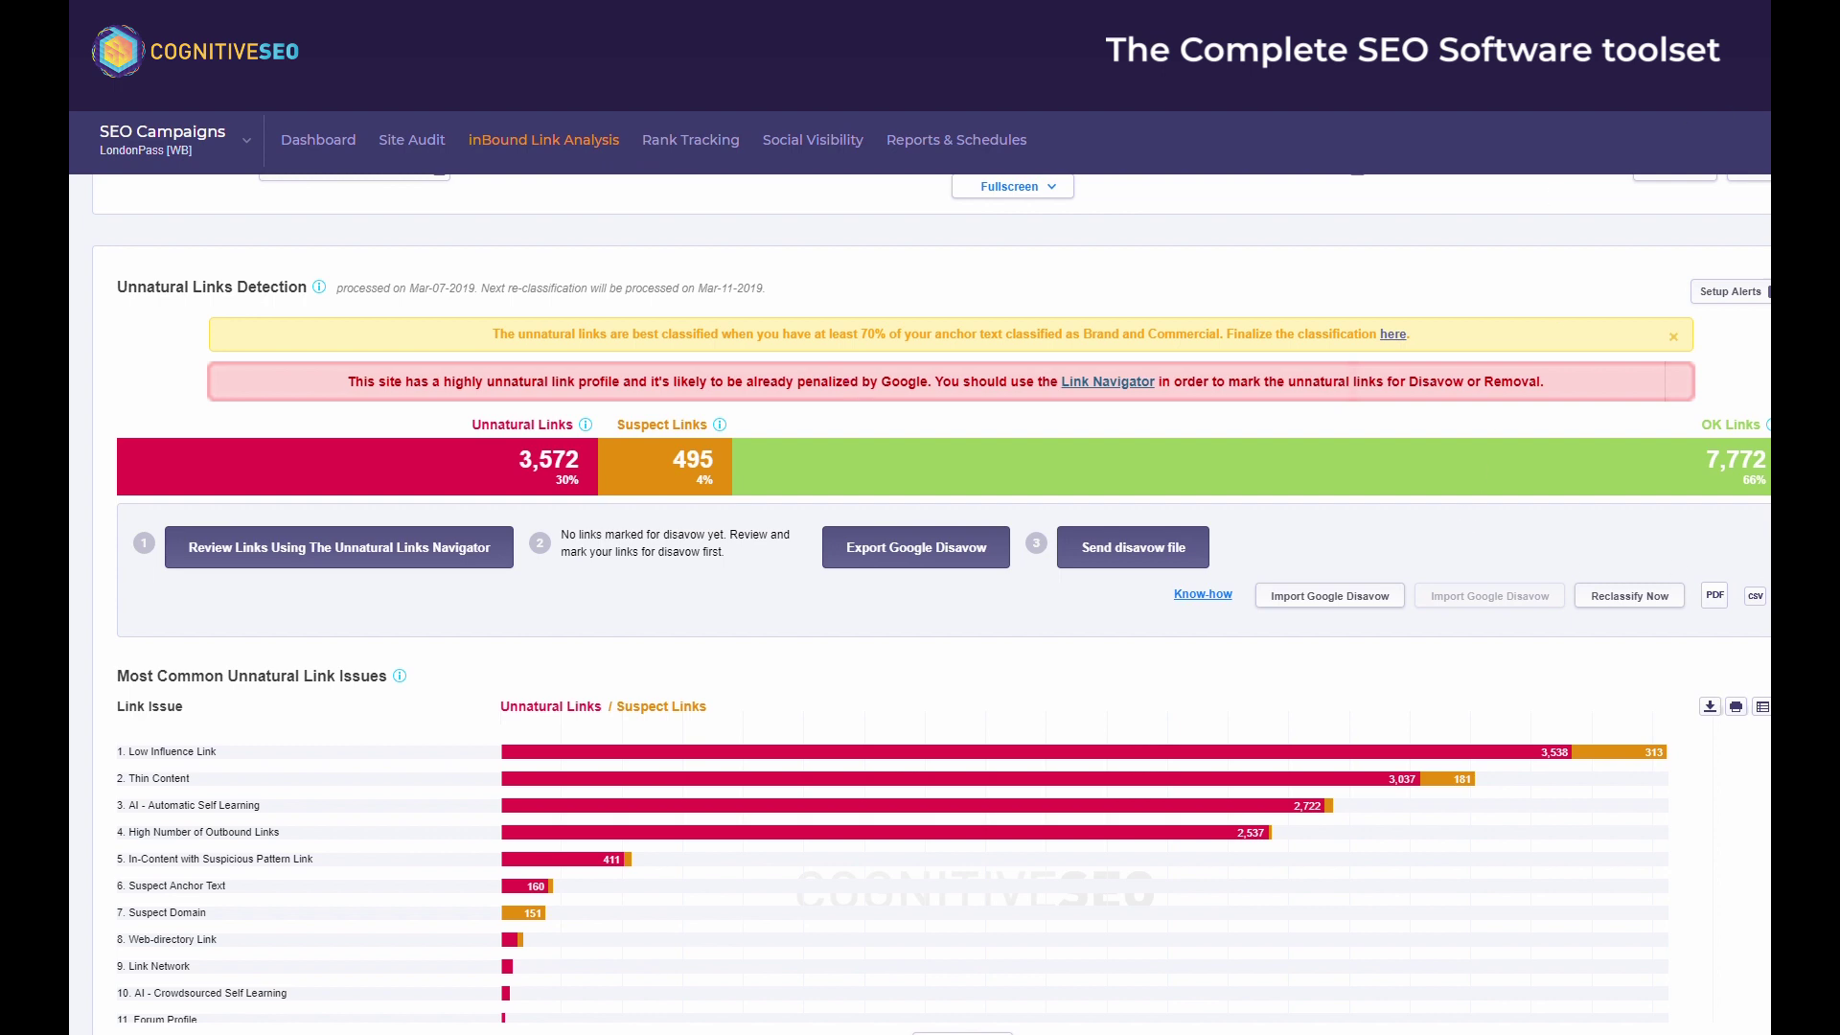
Scroll down through londonpass.com's anchor text reports.
{"action": "scroll", "coordinate": [1274, 515], "scroll_direction": "down", "scroll_amount": 1}
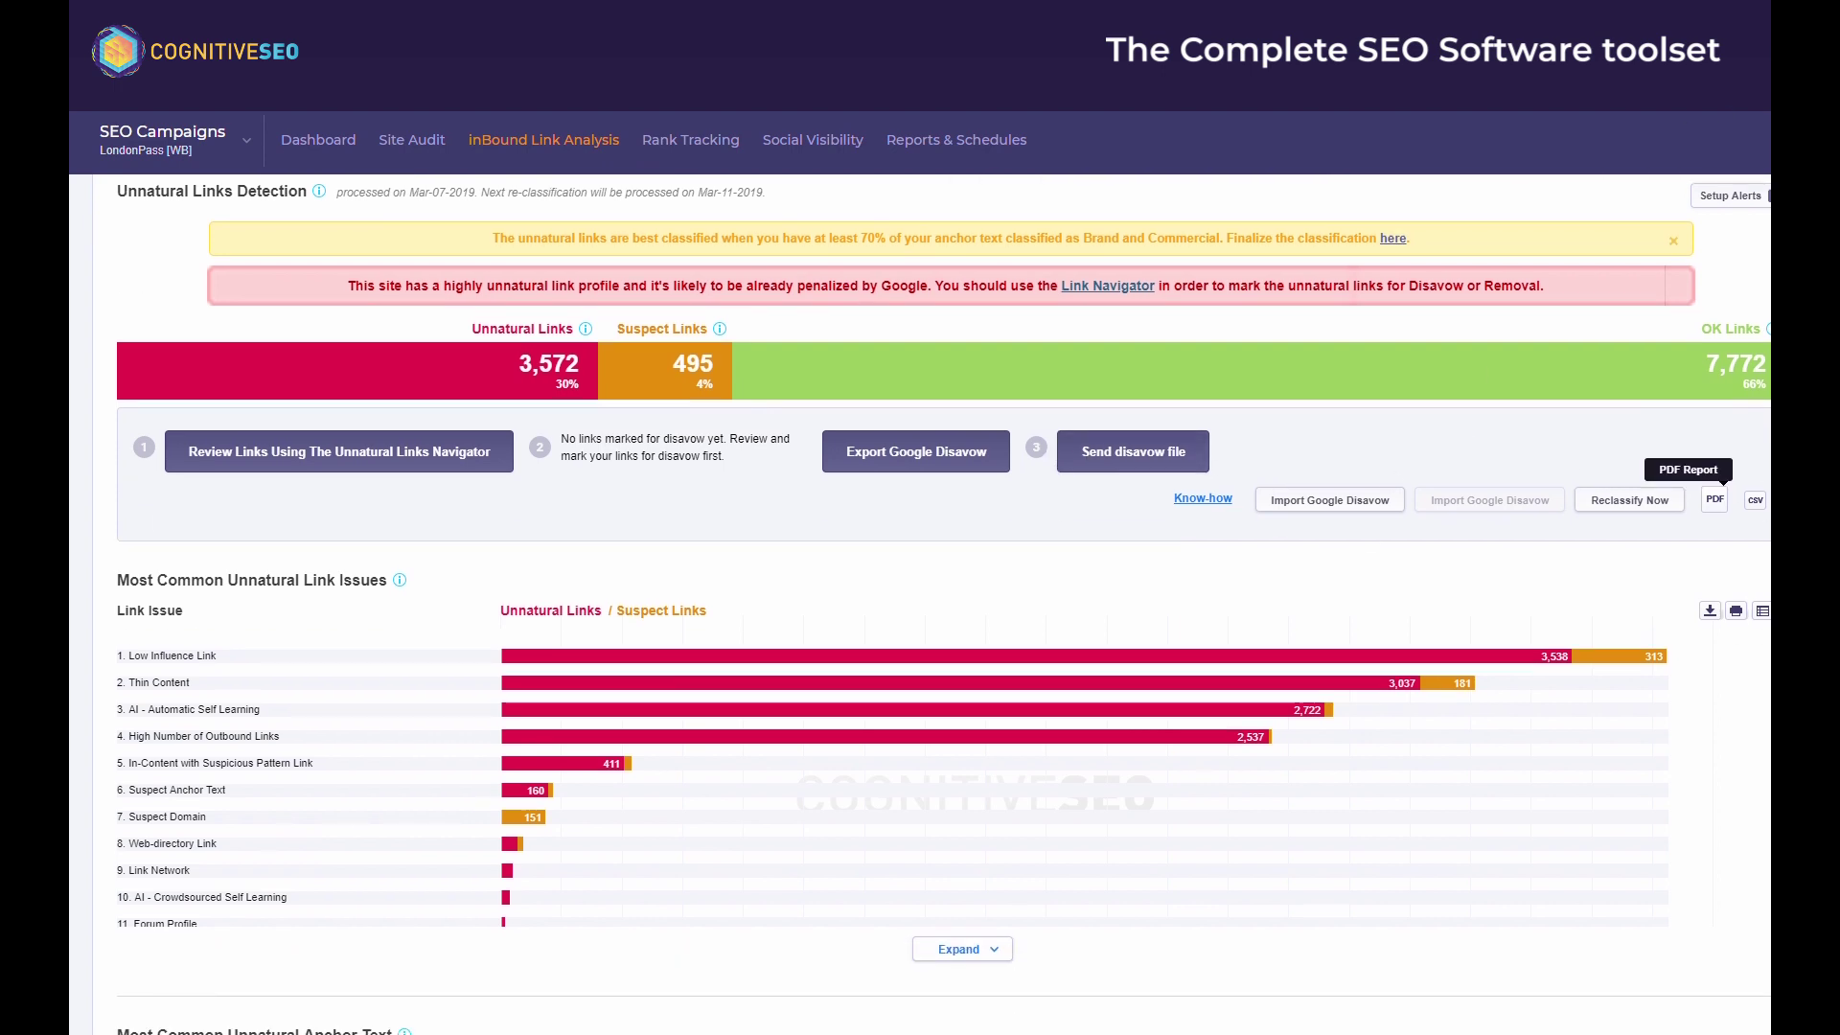
{"action": "scroll", "coordinate": [1715, 499], "scroll_direction": "down", "scroll_amount": 2}
{"action": "scroll", "coordinate": [943, 607], "scroll_direction": "down", "scroll_amount": 20}
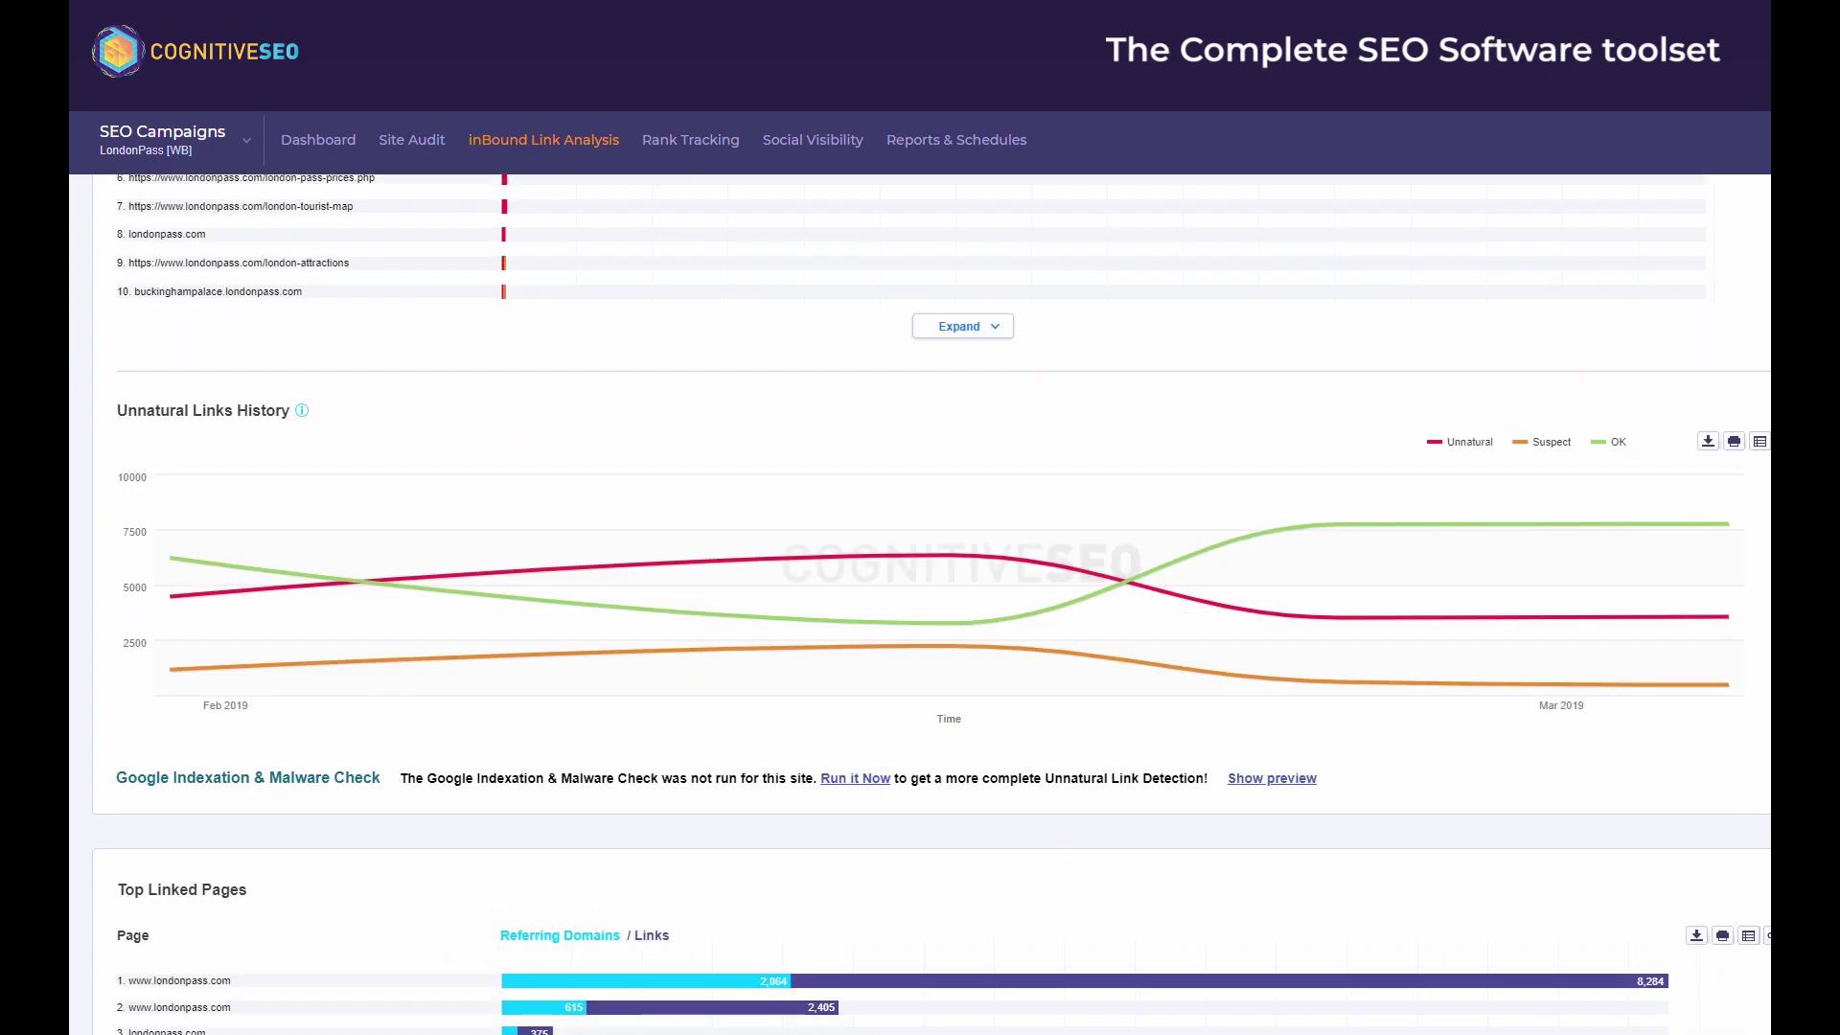
{"action": "scroll", "coordinate": [1686, 520], "scroll_direction": "down", "scroll_amount": 9}
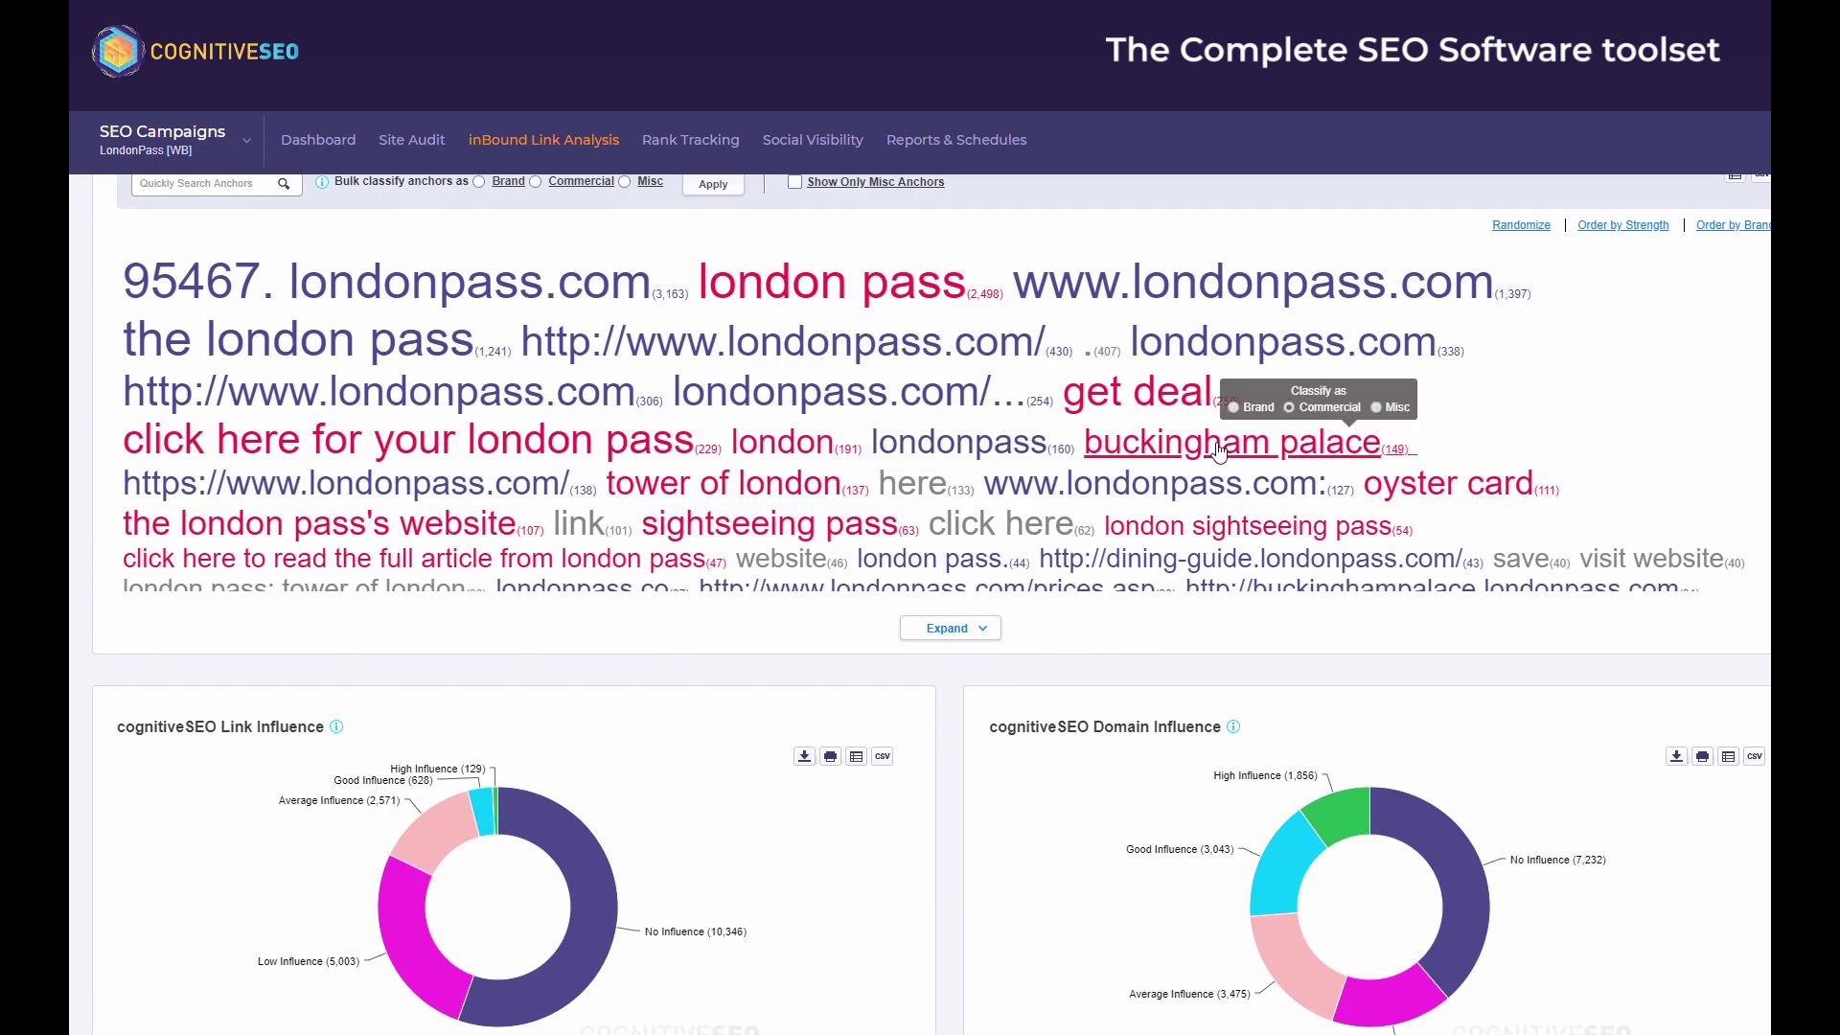
{"action": "scroll", "coordinate": [1687, 520], "scroll_direction": "down", "scroll_amount": 5}
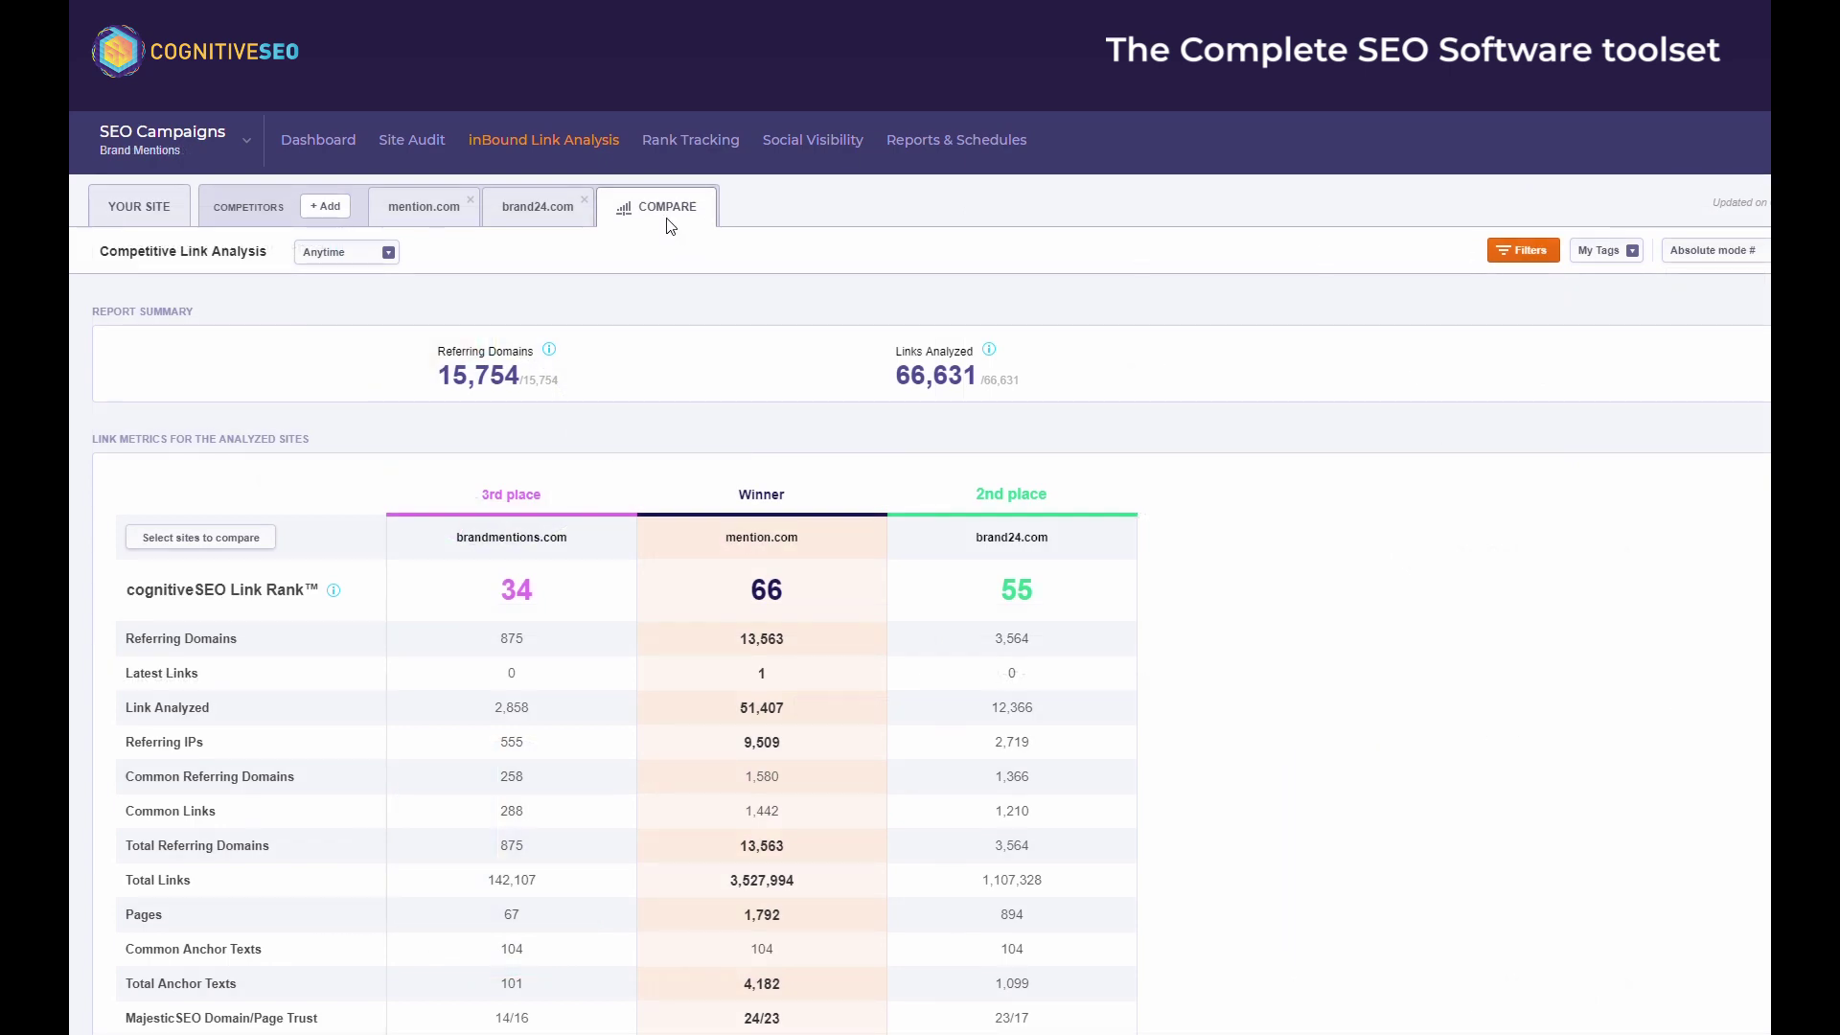
Load the competitive comparison and list brandmentions.com's 288 common links with competitors.
{"action": "left_click", "coordinate": [670, 226]}
{"action": "scroll", "coordinate": [1223, 490], "scroll_direction": "down", "scroll_amount": 15}
{"action": "scroll", "coordinate": [1219, 490], "scroll_direction": "down", "scroll_amount": 15}
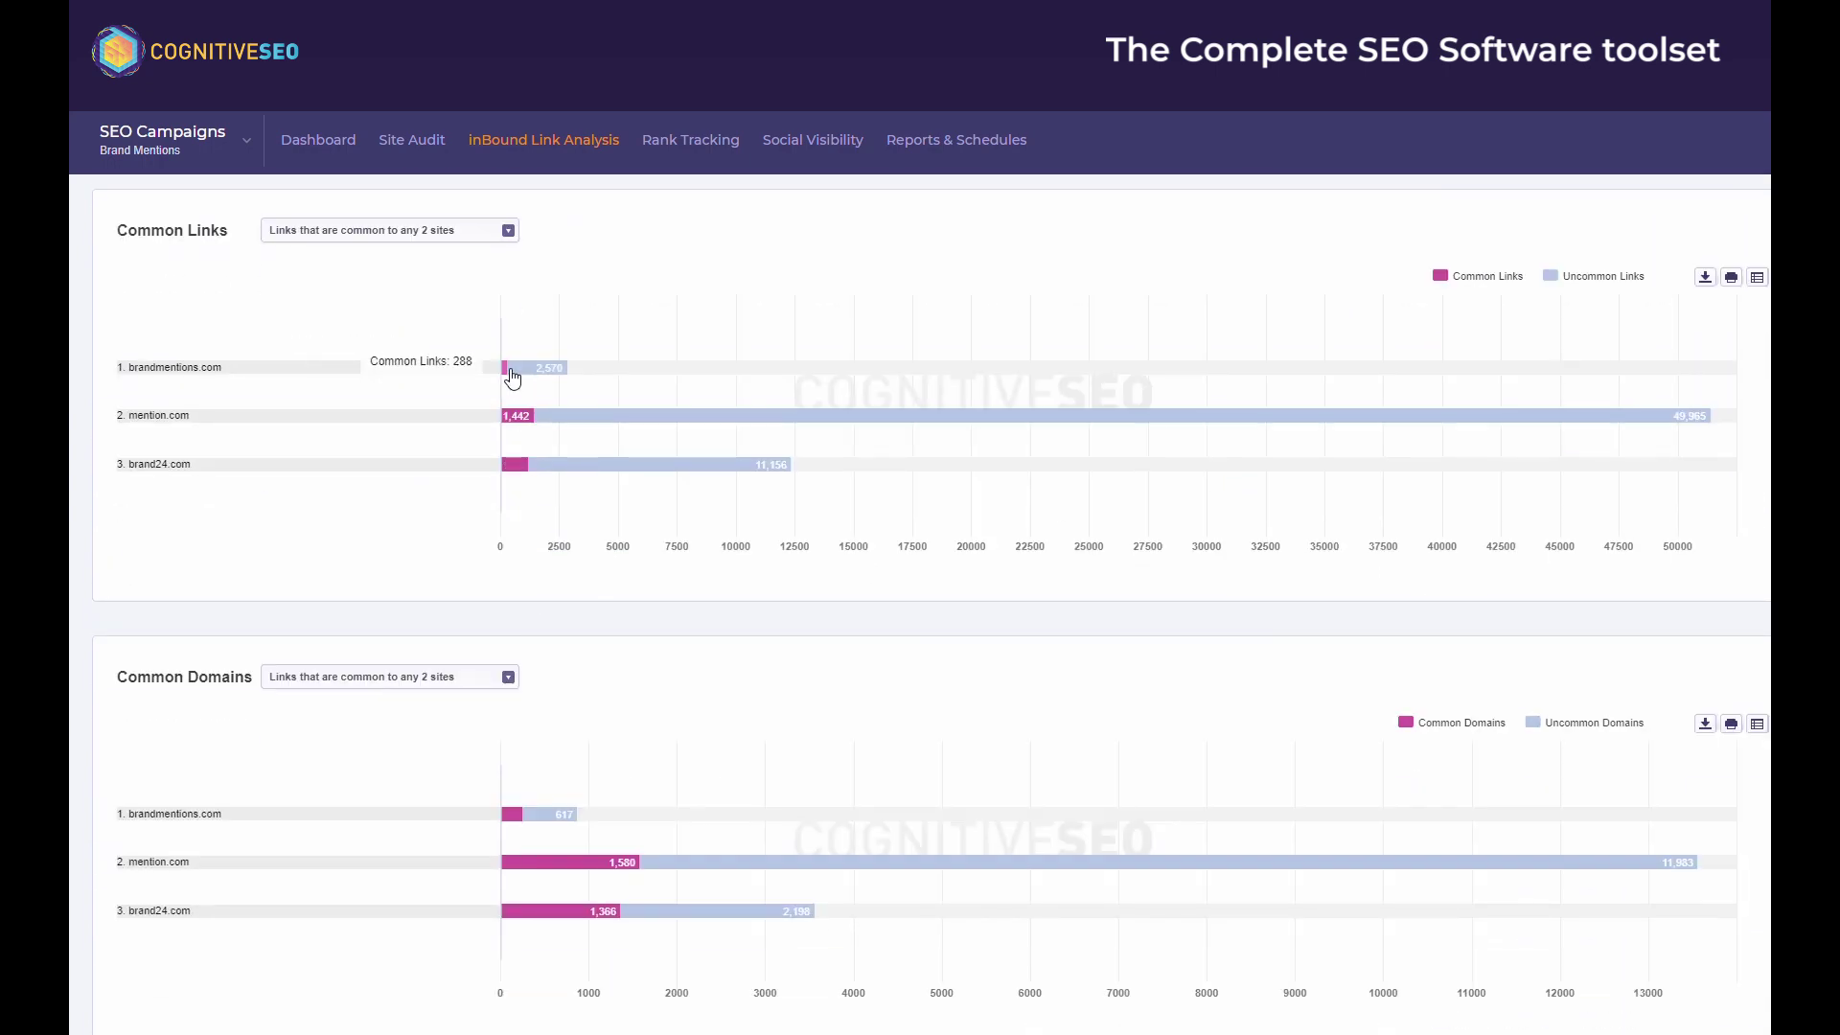
{"action": "left_click", "coordinate": [511, 373]}
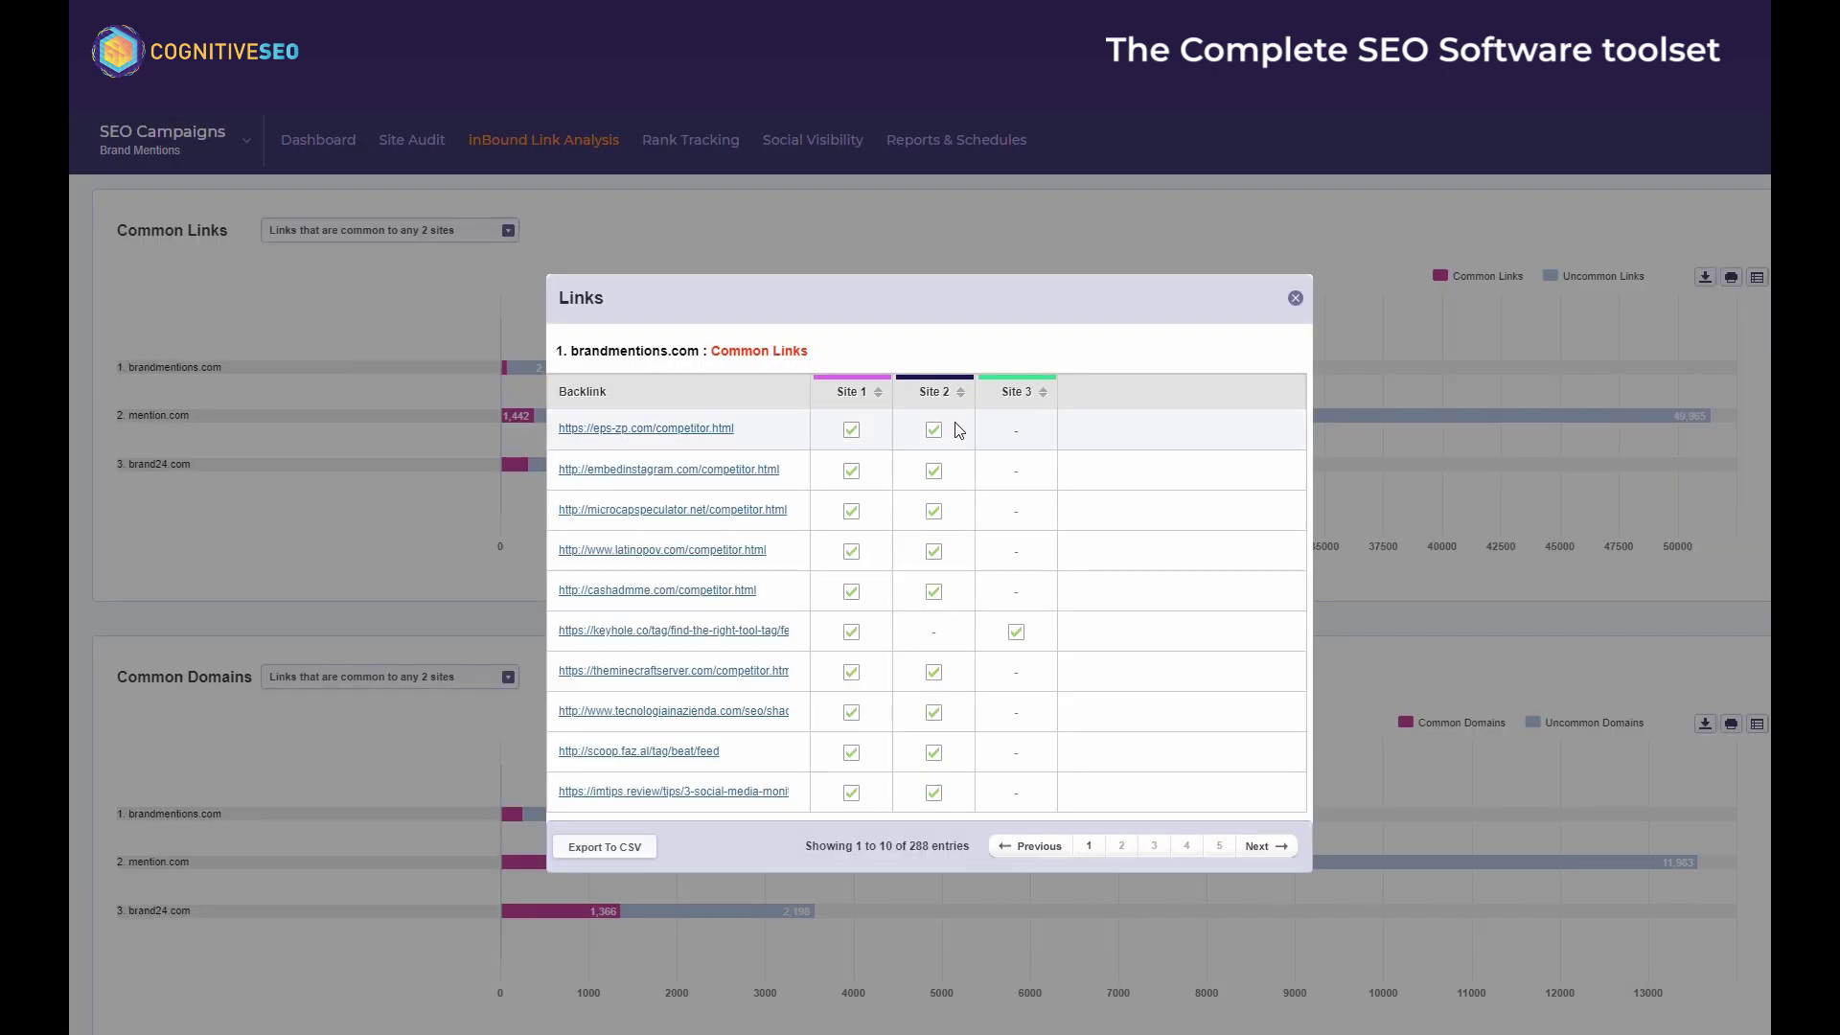
{"action": "left_click", "coordinate": [1295, 298]}
{"action": "scroll", "coordinate": [1405, 561], "scroll_direction": "down", "scroll_amount": 10}
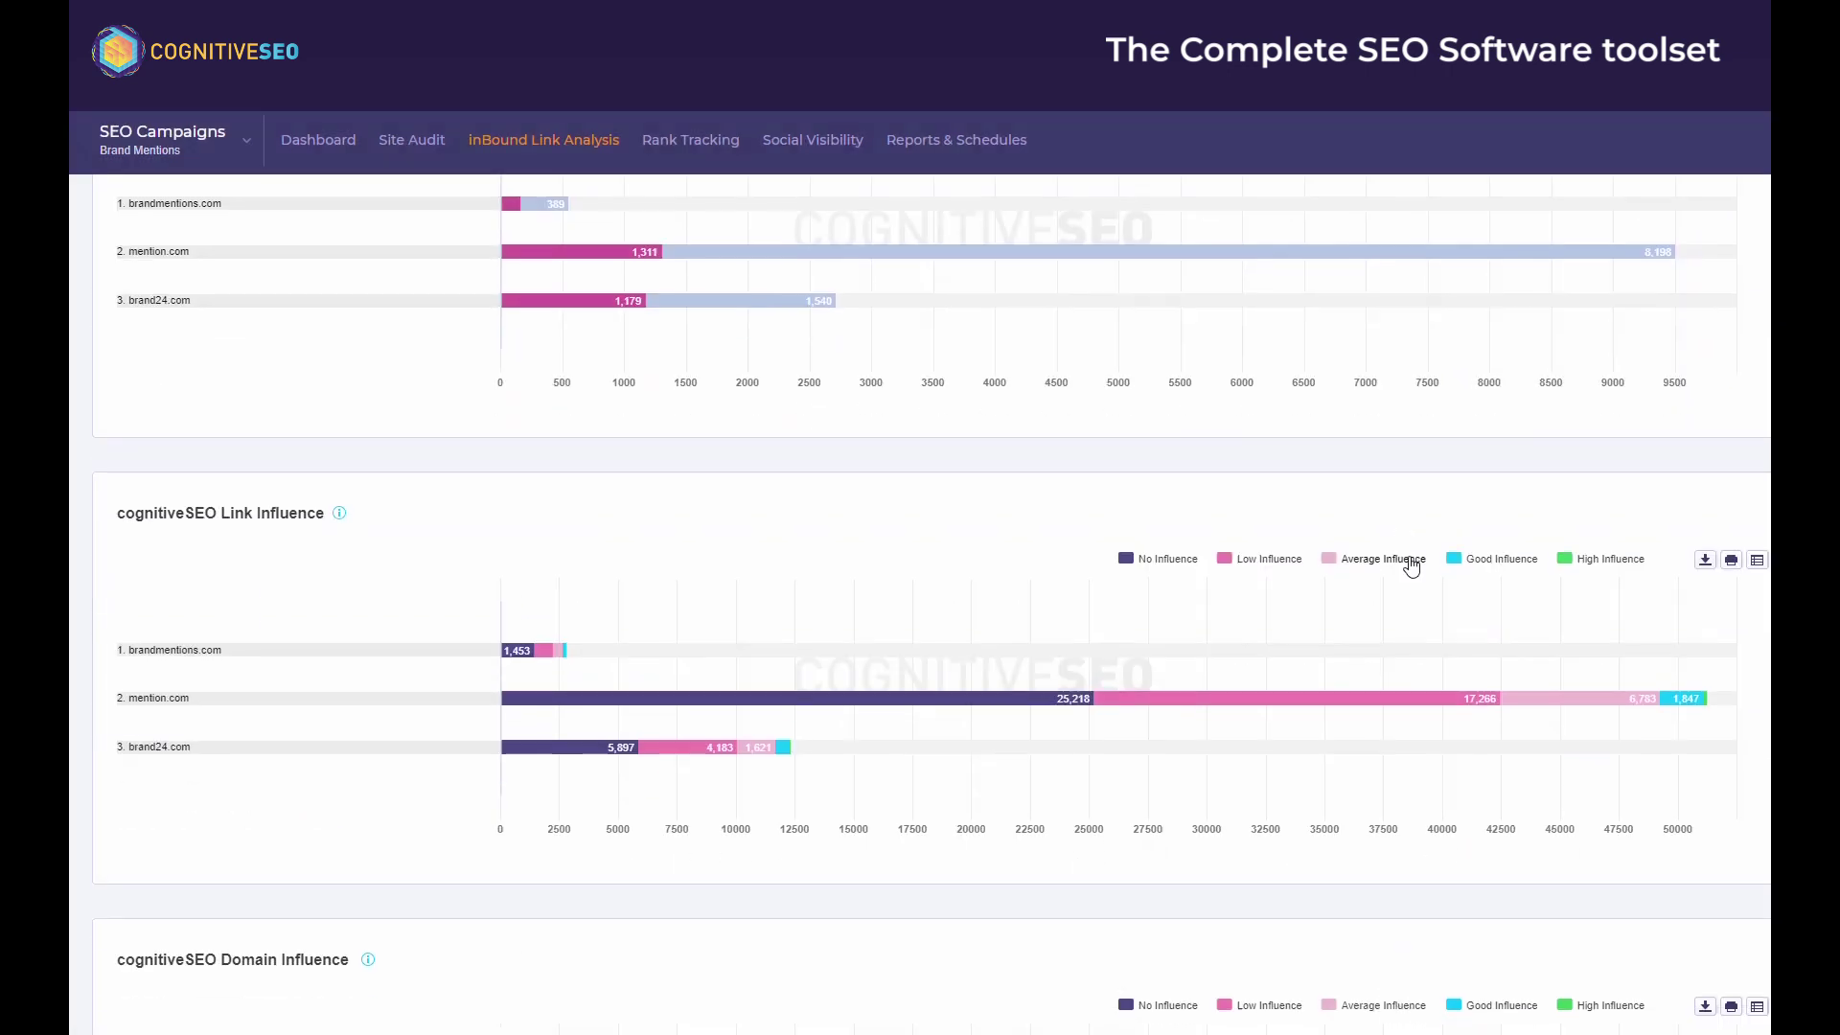
{"action": "left_click", "coordinate": [714, 144]}
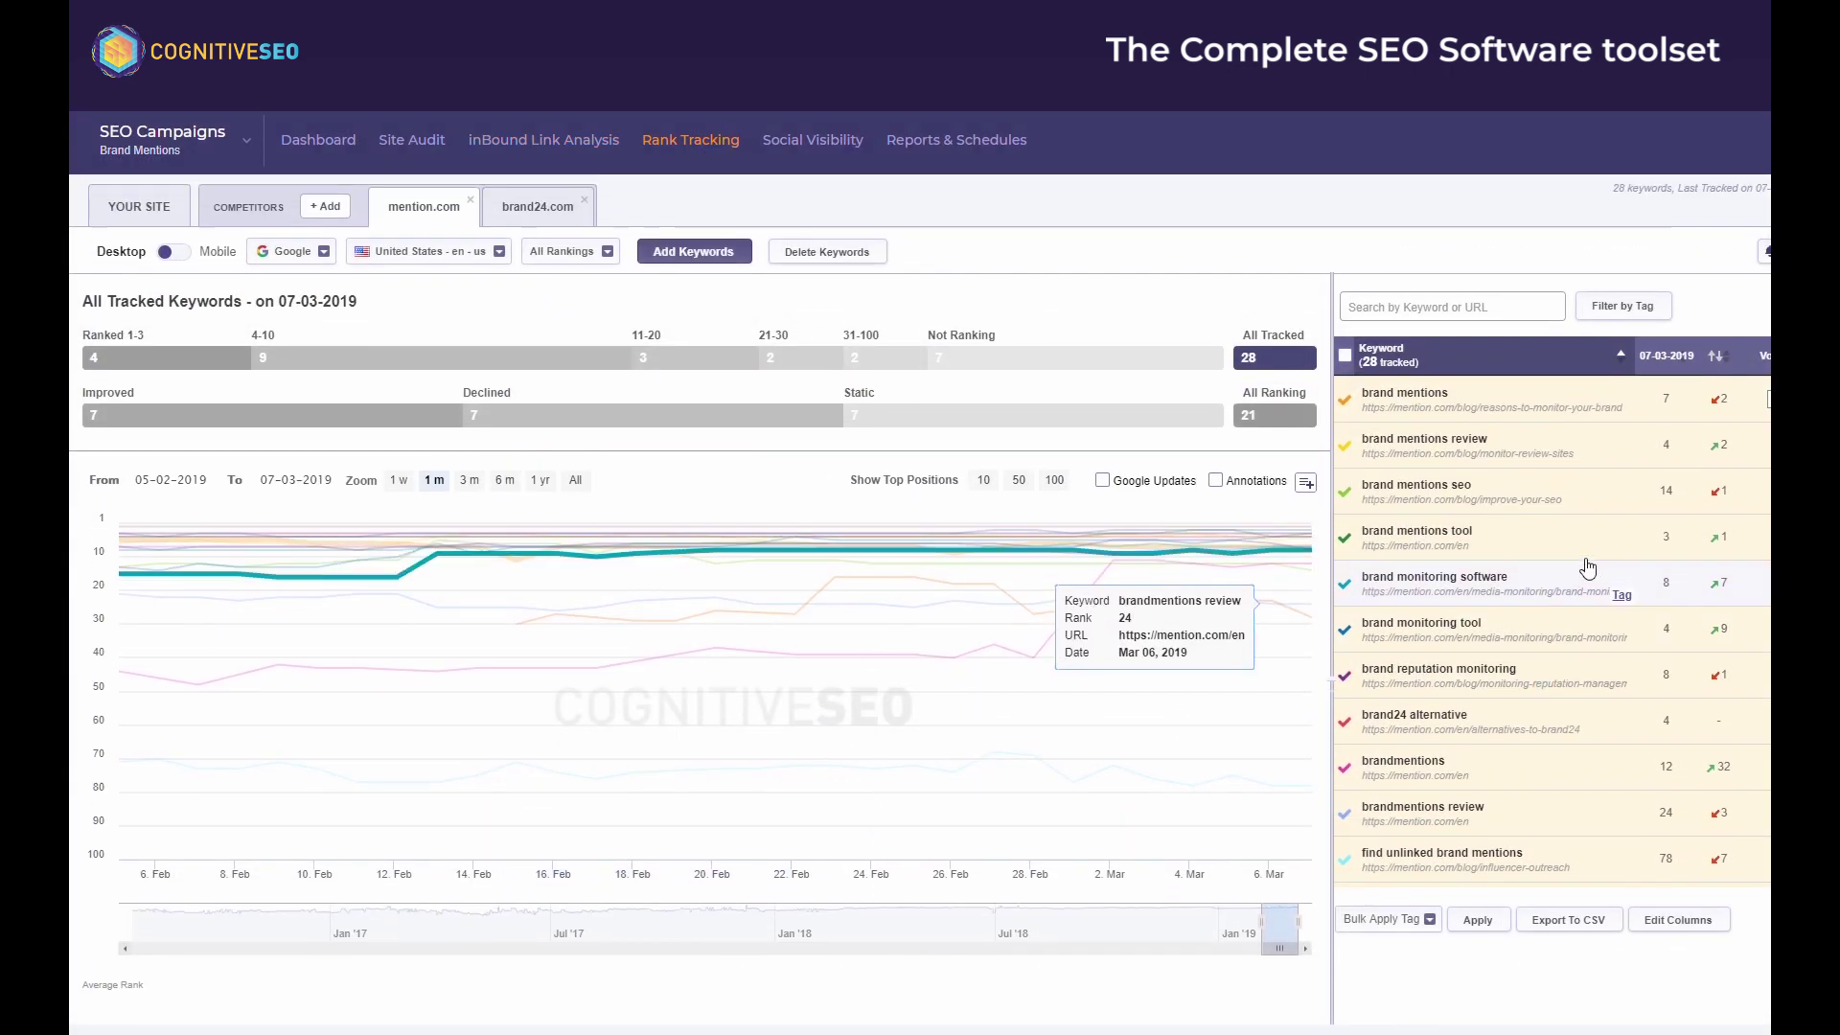
Start adding keywords to track in United Kingdom, with local tracking for London, England.
{"action": "scroll", "coordinate": [1587, 567], "scroll_direction": "down", "scroll_amount": 8}
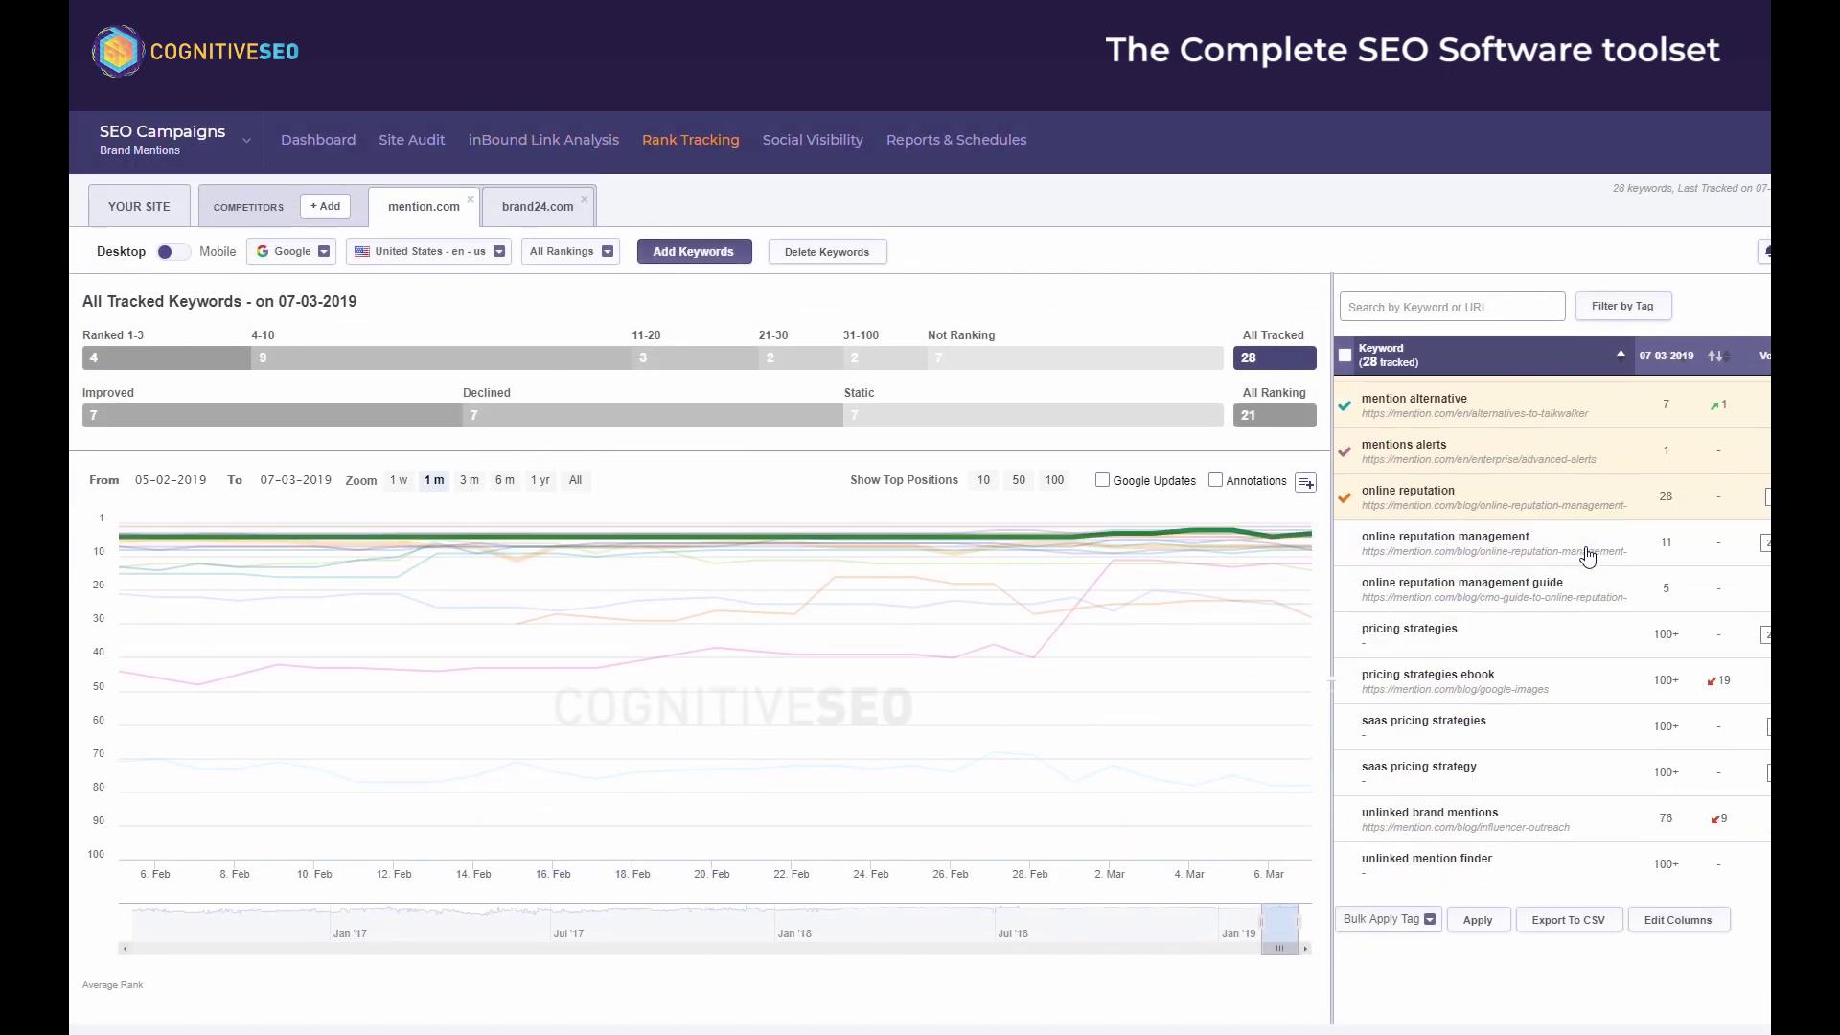
{"action": "scroll", "coordinate": [1588, 556], "scroll_direction": "up", "scroll_amount": 5}
{"action": "scroll", "coordinate": [1587, 556], "scroll_direction": "up", "scroll_amount": 3}
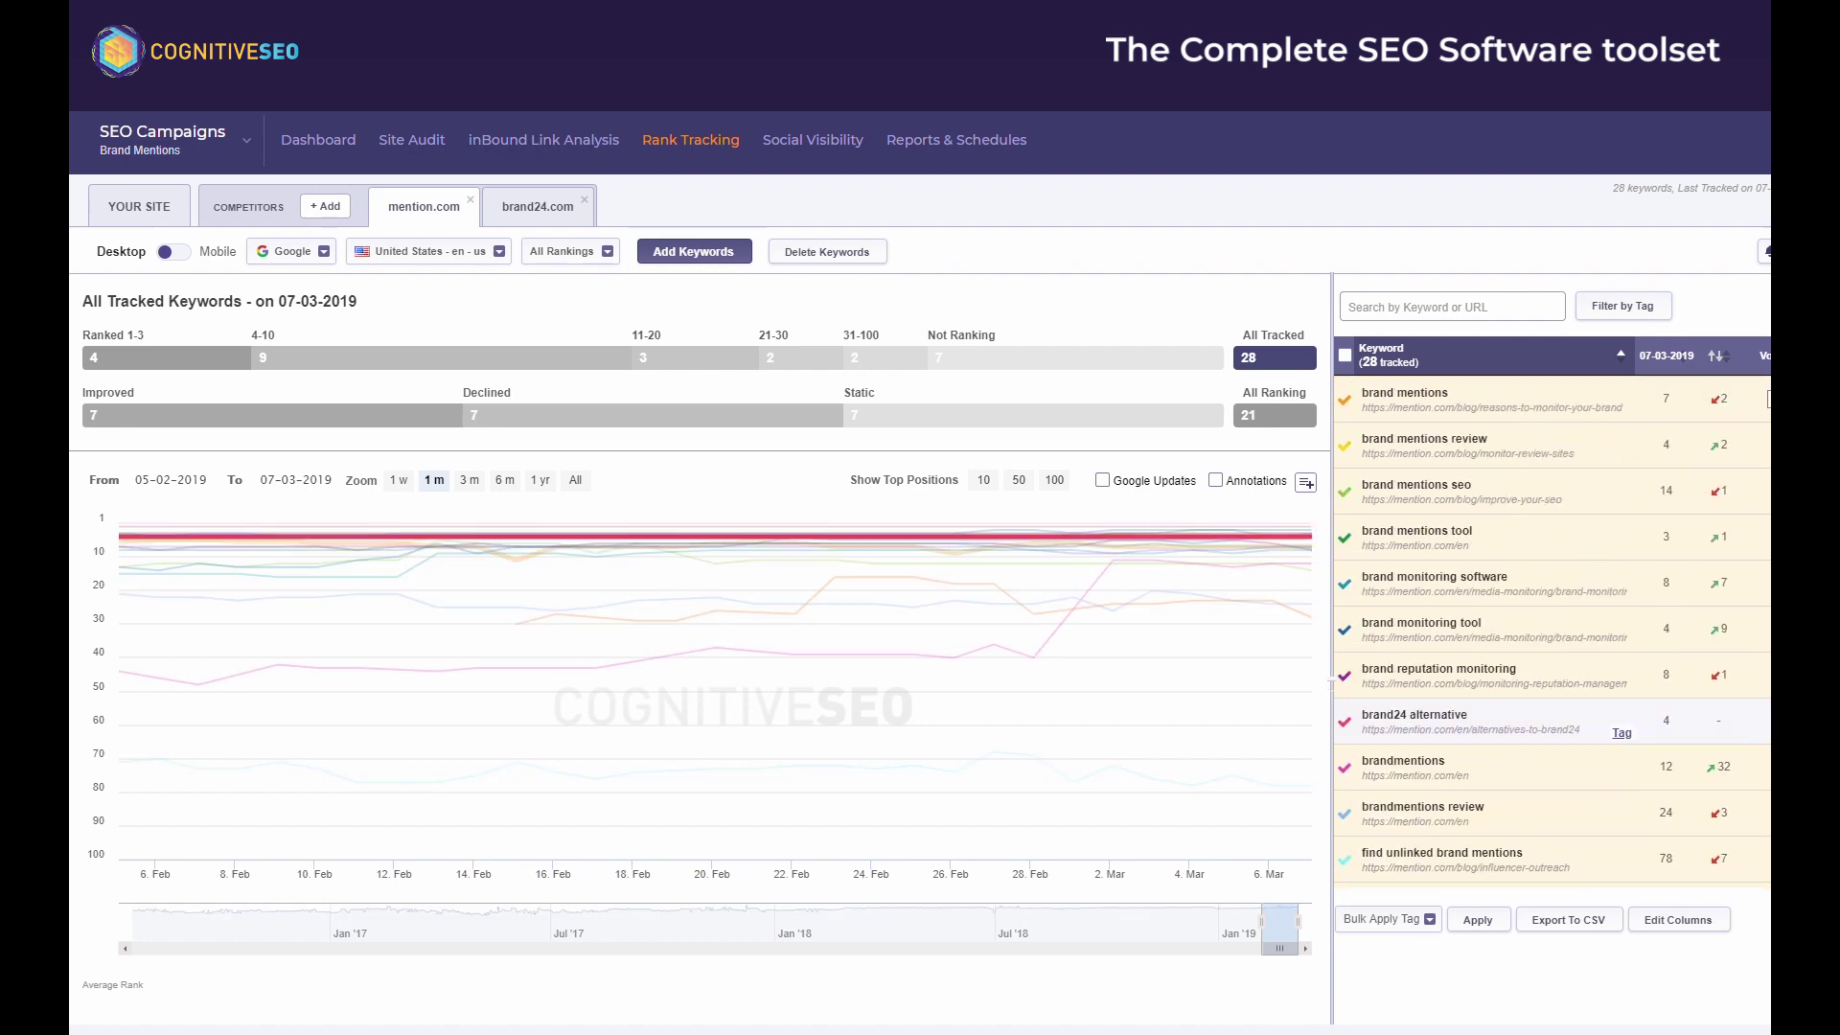
{"action": "left_click", "coordinate": [669, 251]}
{"action": "left_click", "coordinate": [869, 439]}
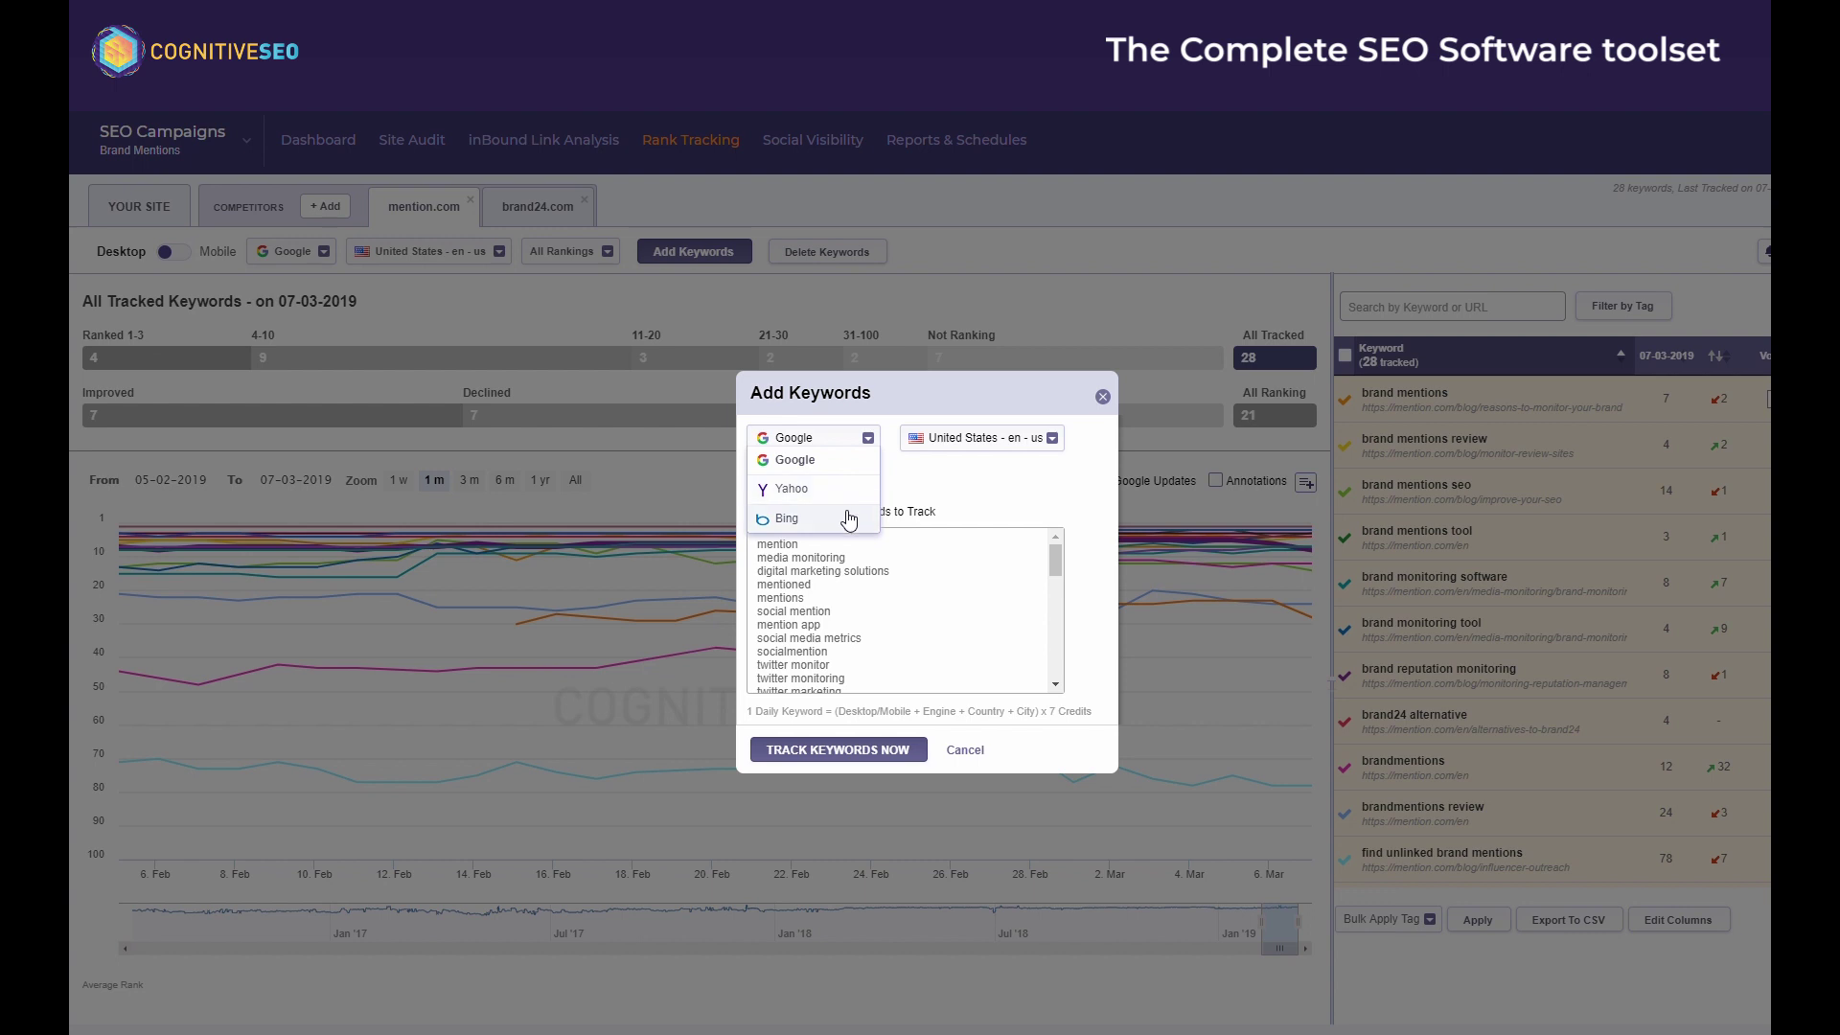
{"action": "left_click", "coordinate": [1066, 449]}
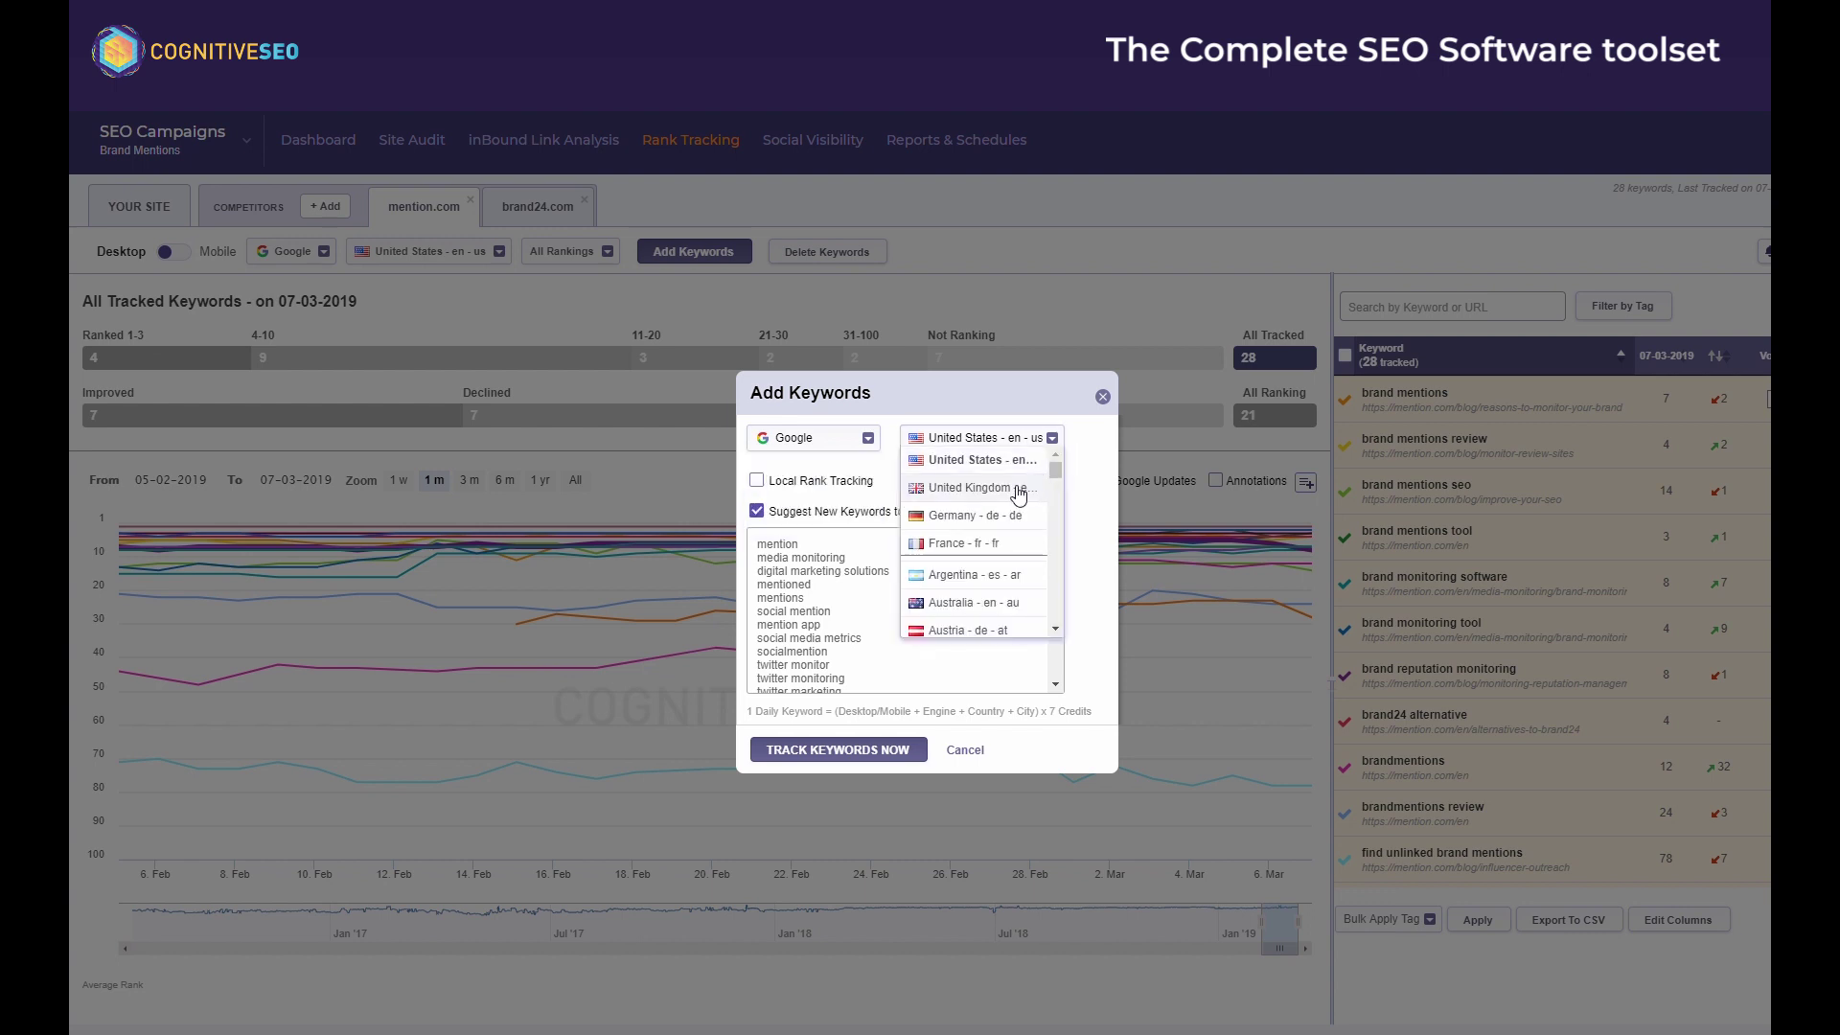
{"action": "left_click", "coordinate": [997, 488]}
{"action": "left_click", "coordinate": [757, 481]}
{"action": "left_click", "coordinate": [948, 484]}
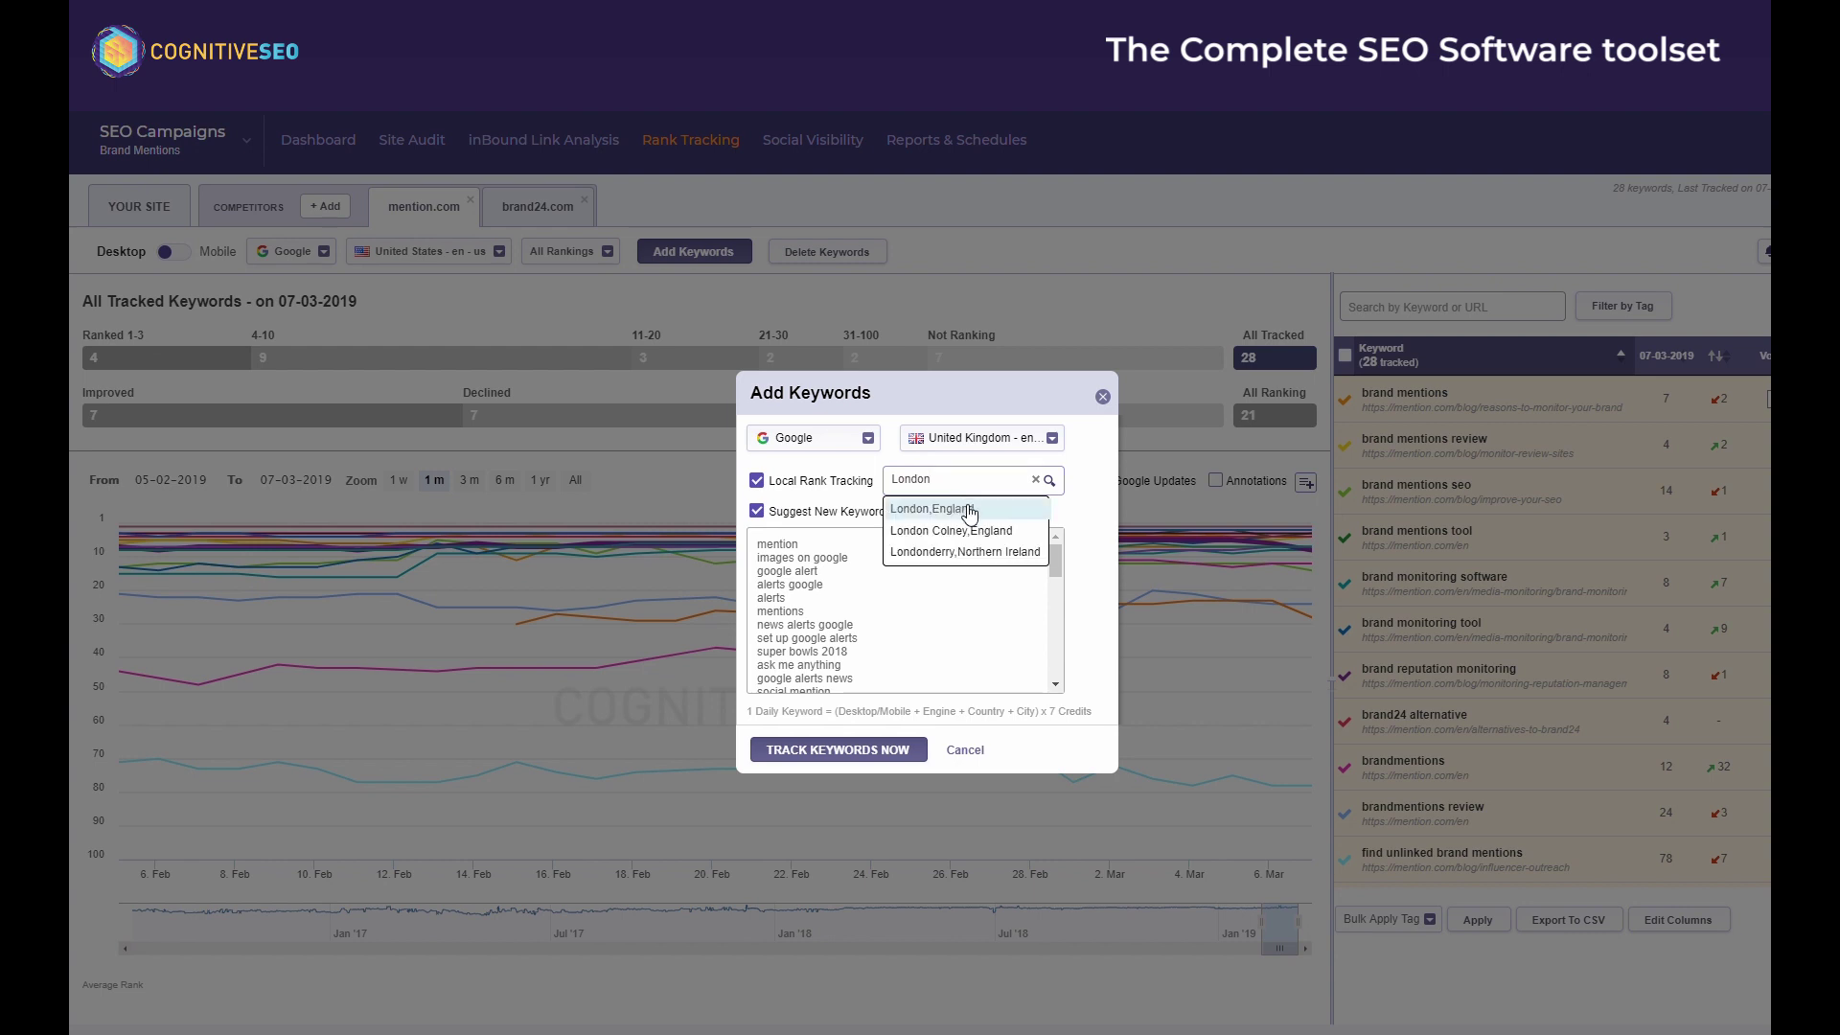
{"action": "left_click", "coordinate": [969, 509]}
Dismiss the Add Keywords dialog without tracking anything and filter to improved keywords.
{"action": "scroll", "coordinate": [853, 582], "scroll_direction": "down", "scroll_amount": 5}
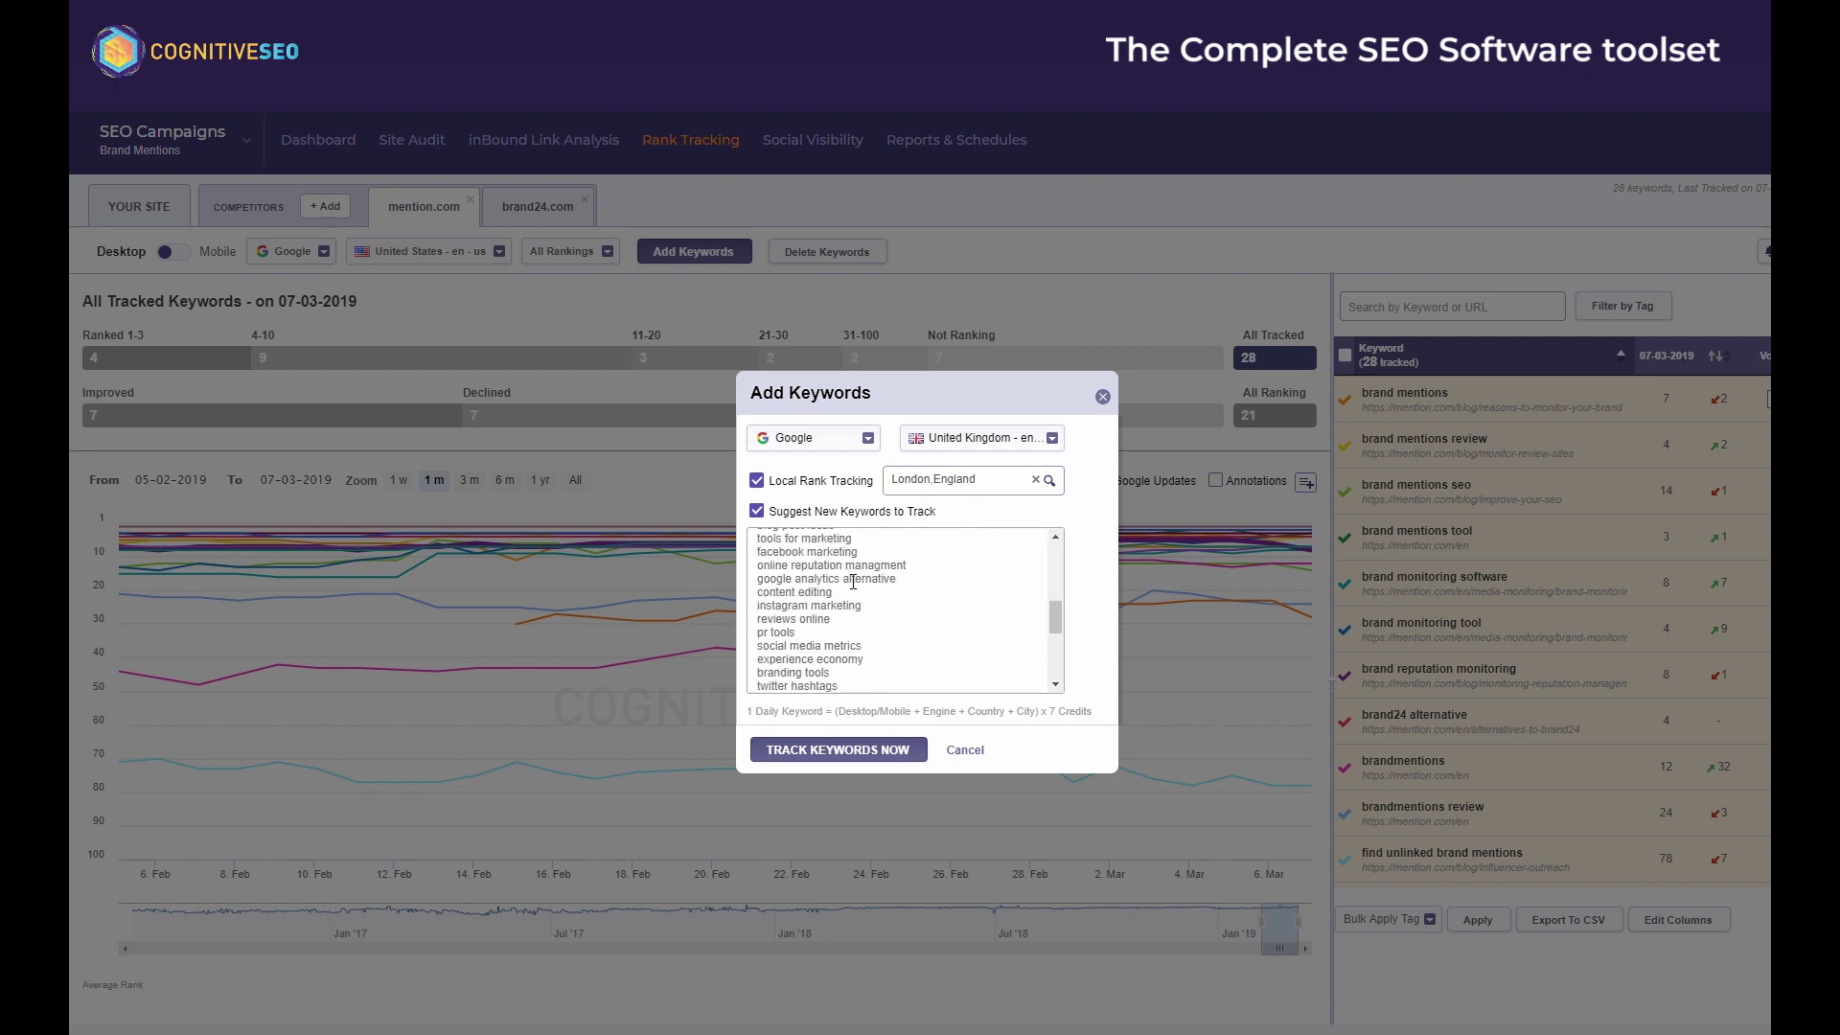
{"action": "scroll", "coordinate": [853, 582], "scroll_direction": "up", "scroll_amount": 5}
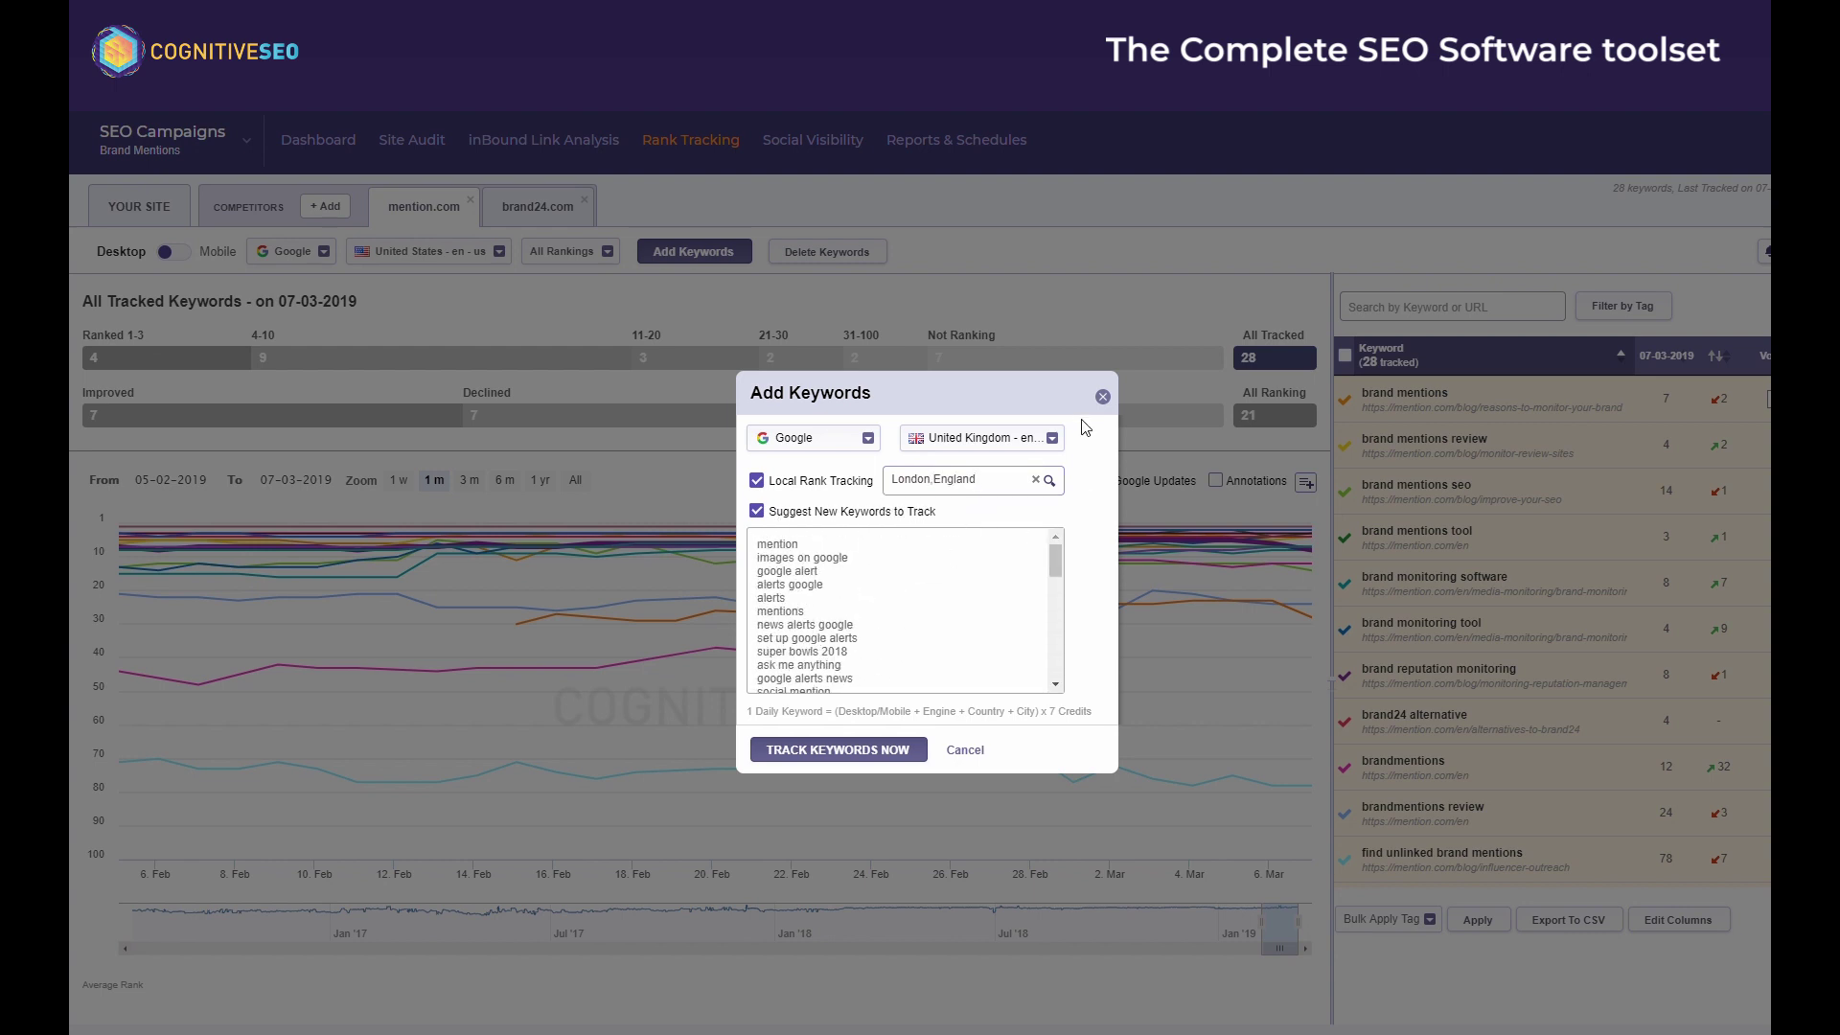
{"action": "left_click", "coordinate": [1103, 398]}
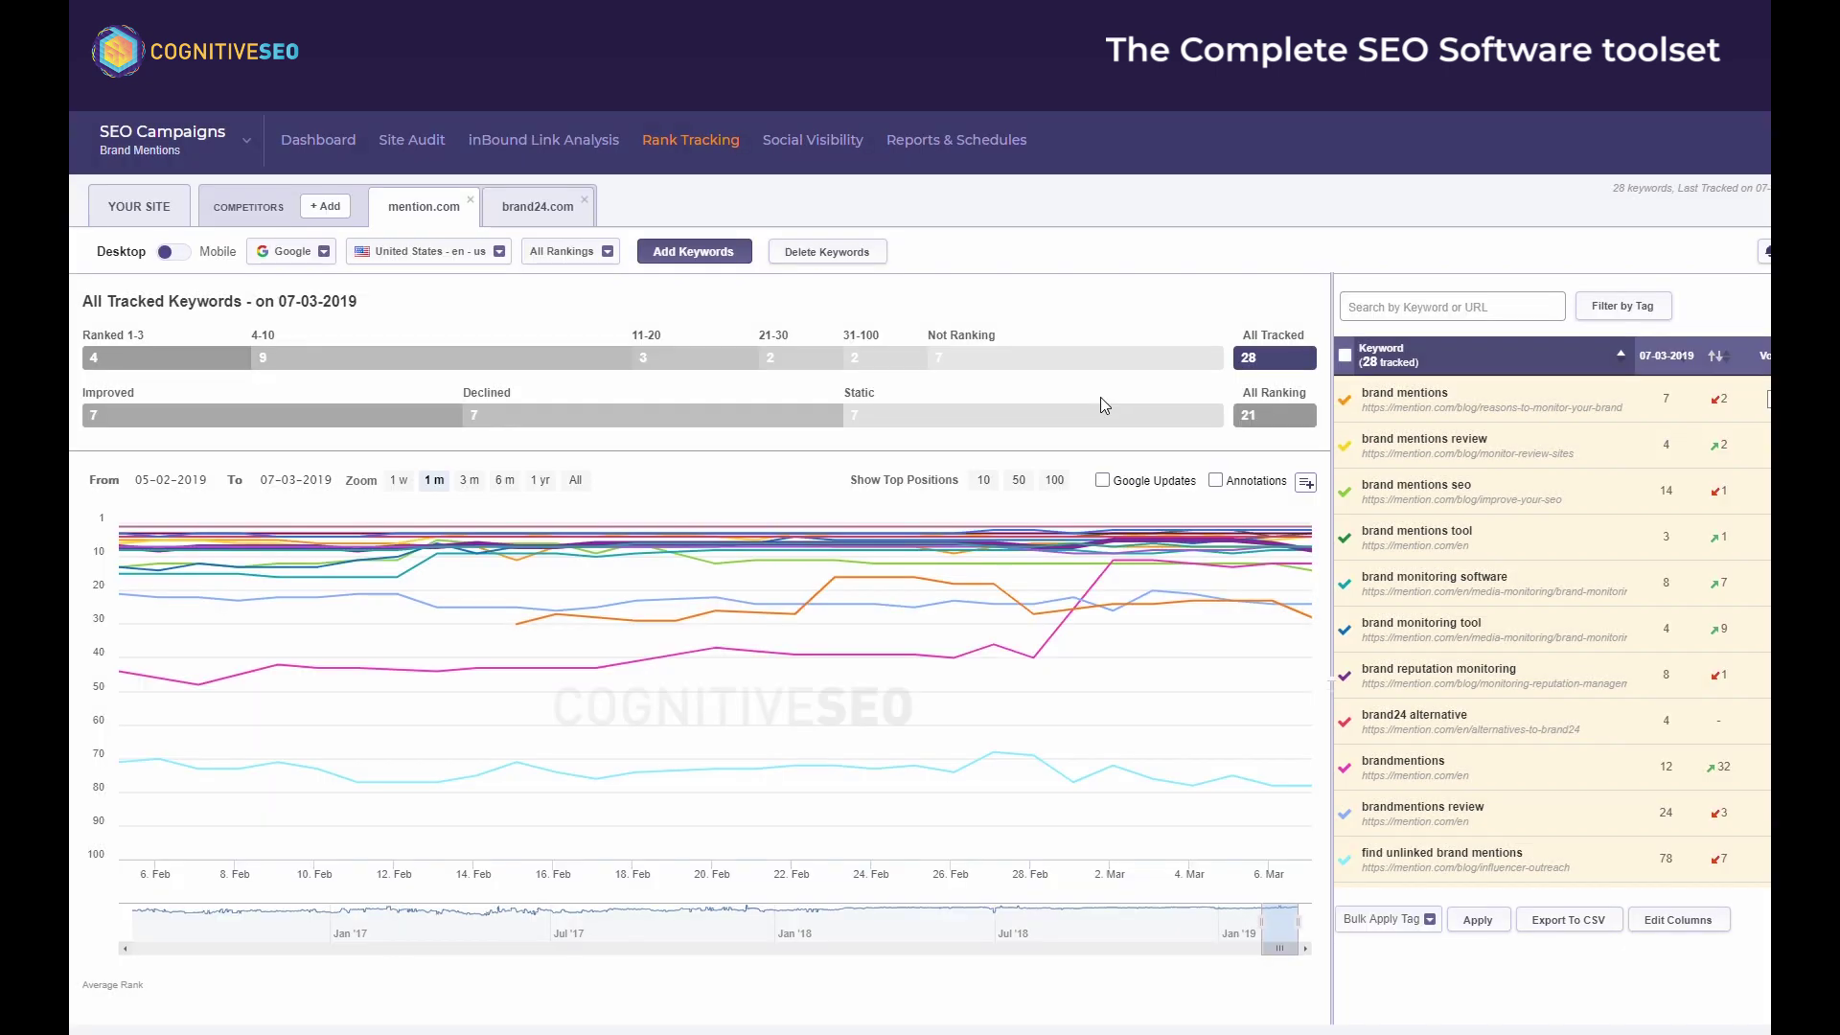
{"action": "left_click", "coordinate": [296, 414]}
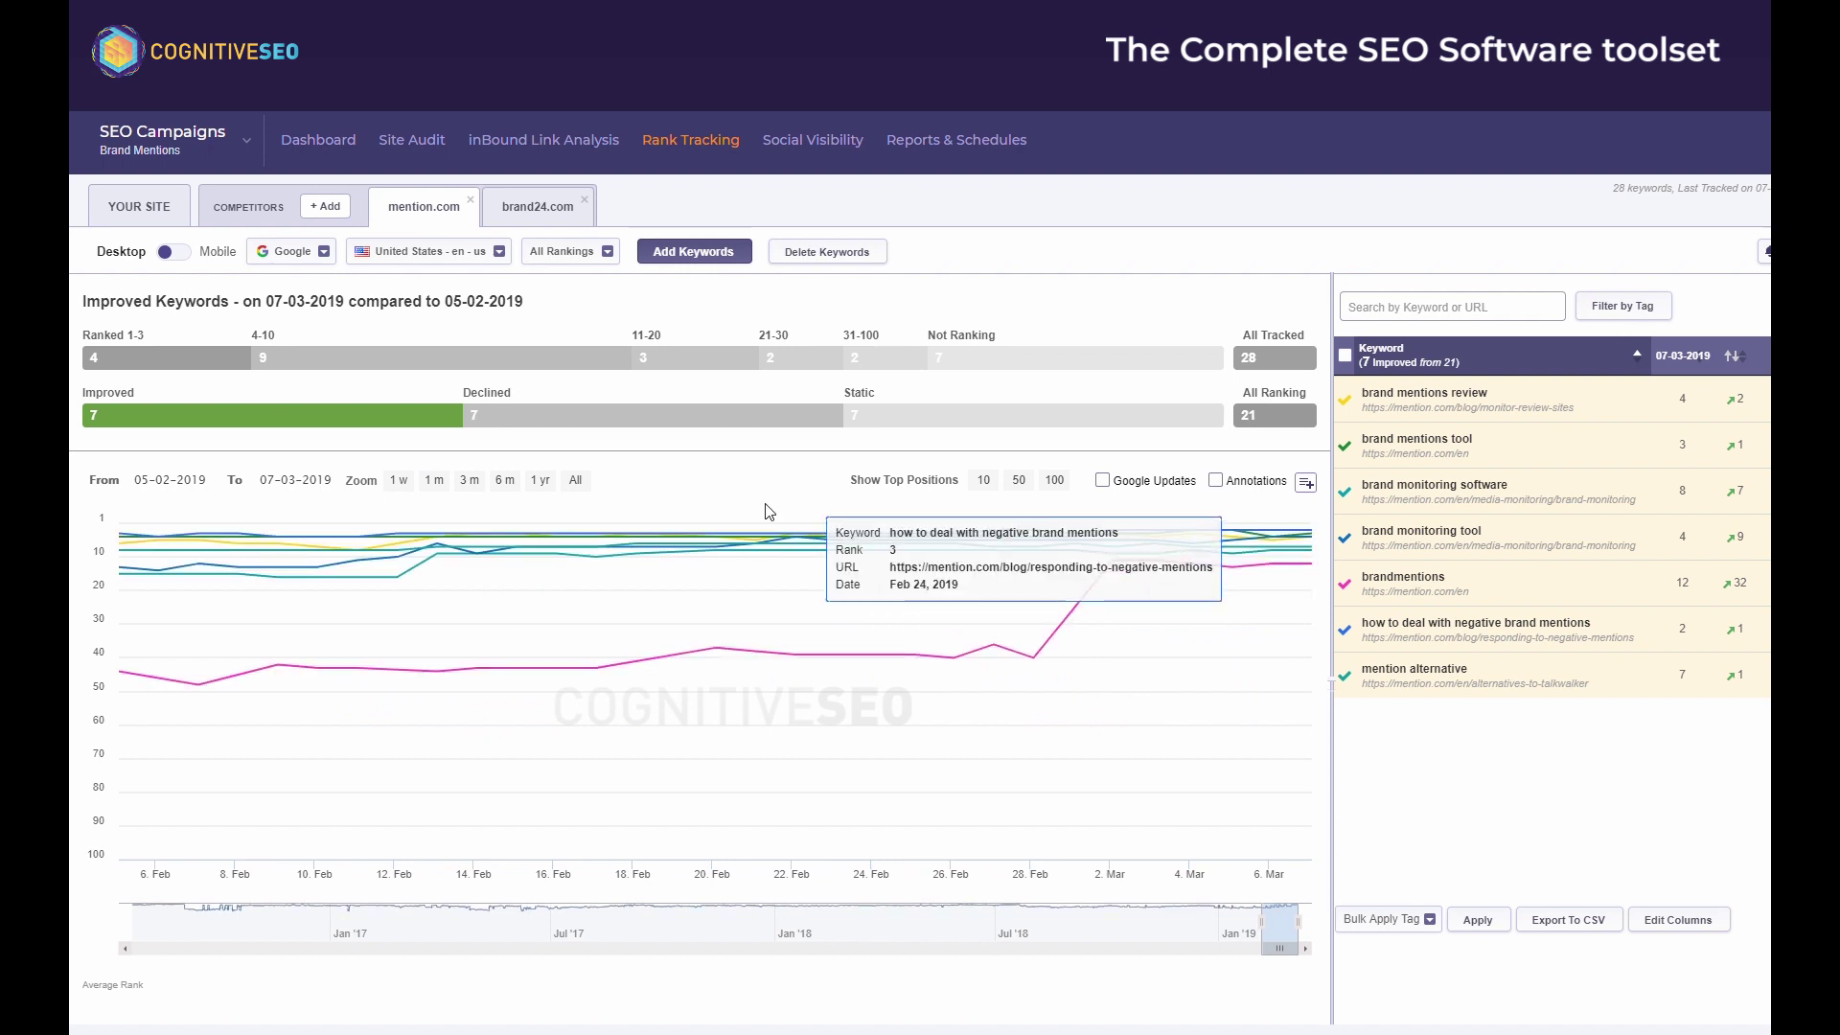
Filter mention.com's tracked keywords to the 7 that declined.
{"action": "left_click", "coordinate": [700, 416]}
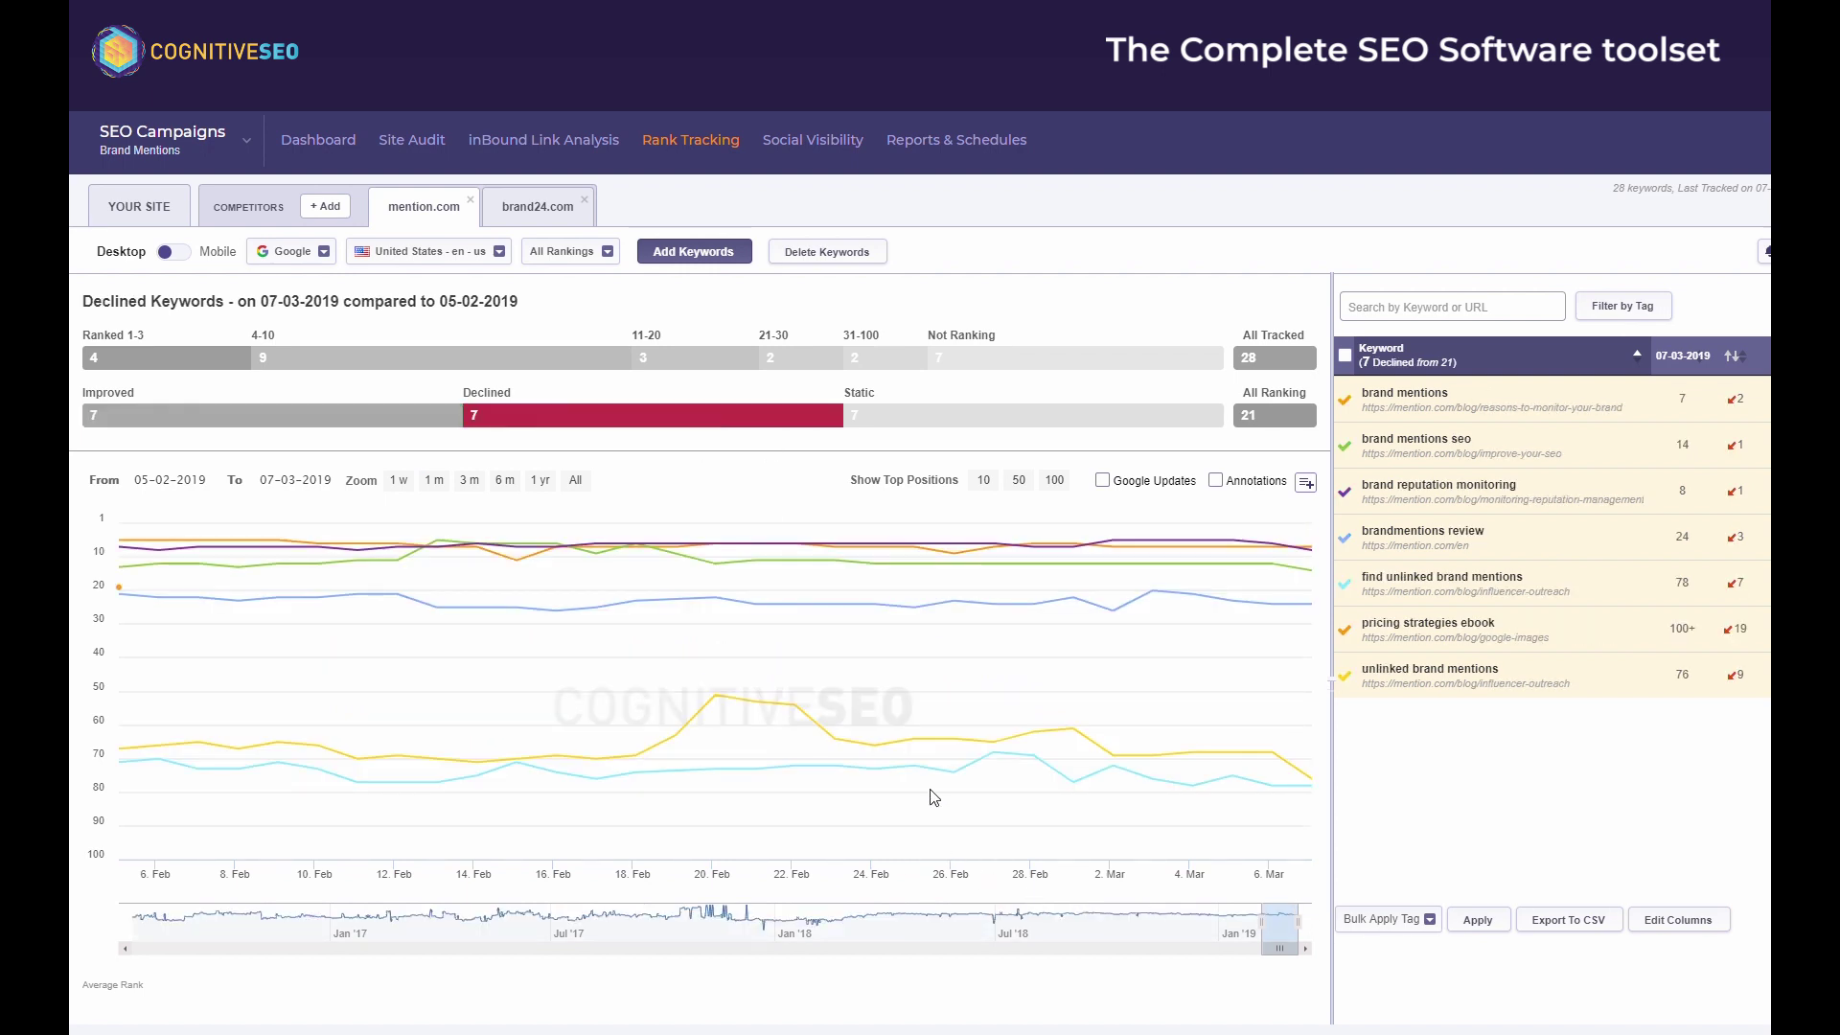
{"action": "mouse_move", "coordinate": [1444, 398]}
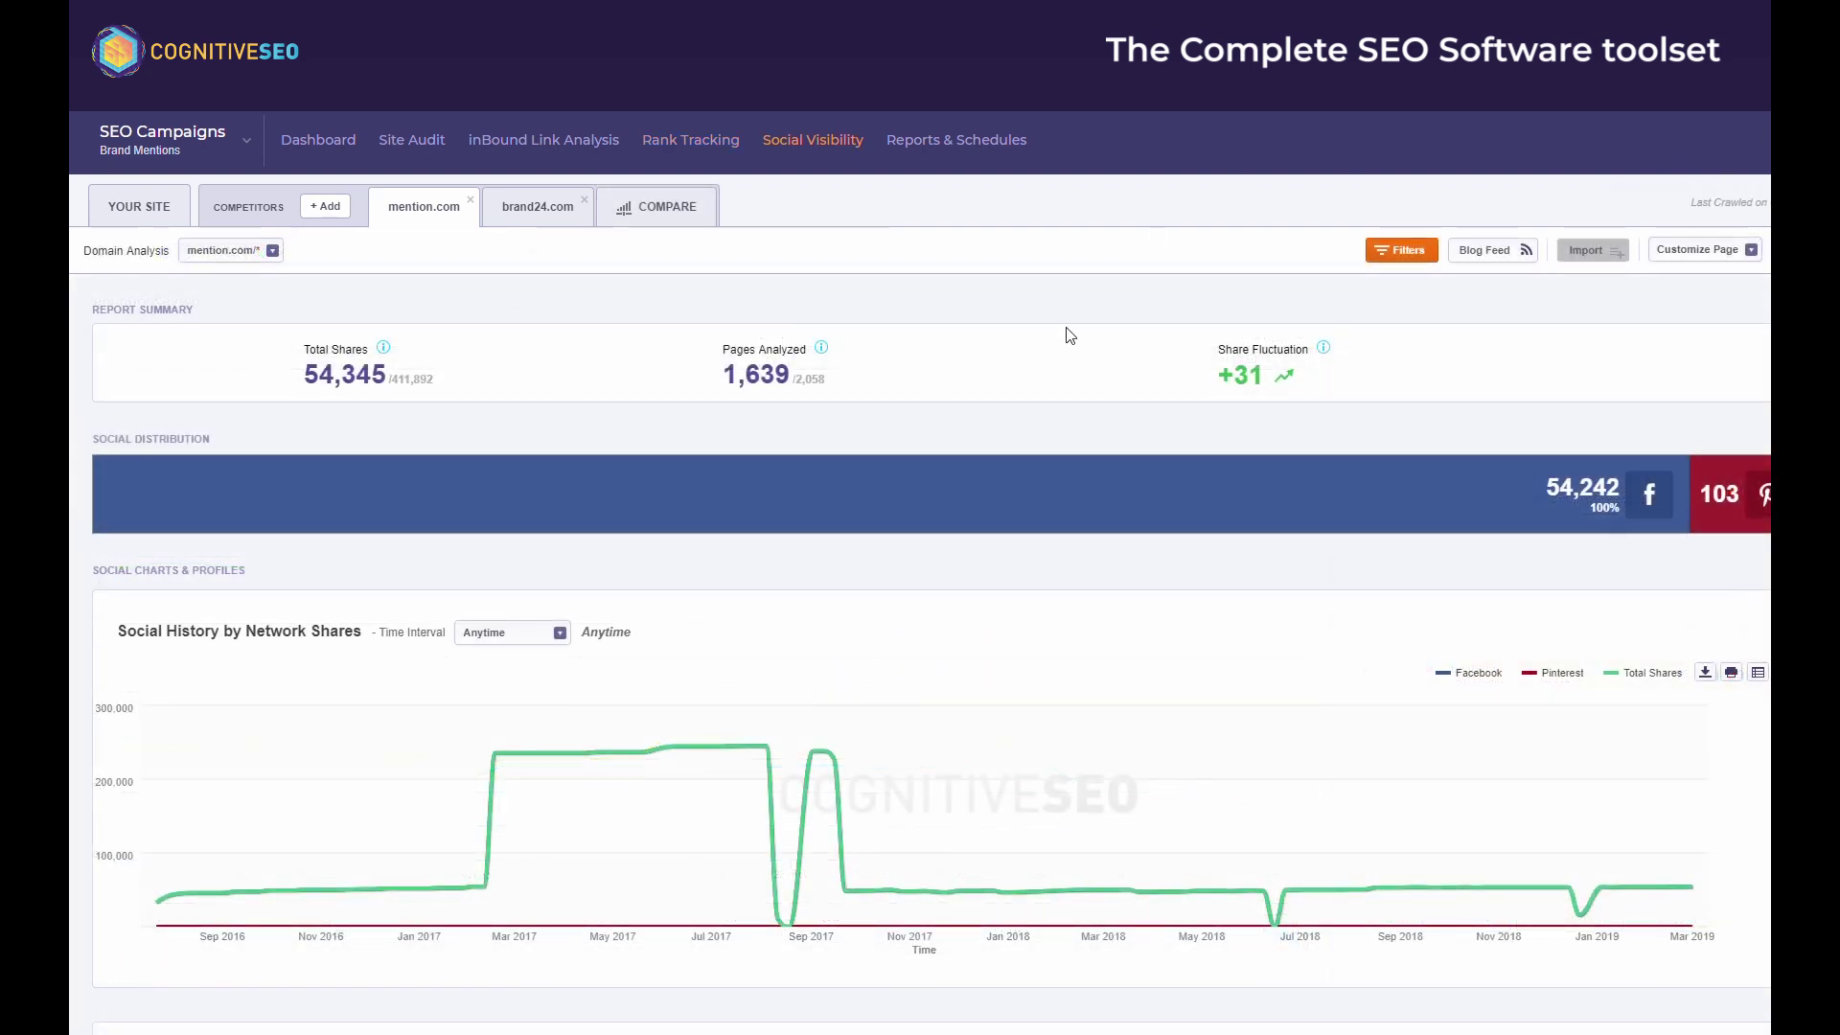
Scroll through mention.com's Social Visibility report of 54,345 shares.
{"action": "mouse_move", "coordinate": [561, 358]}
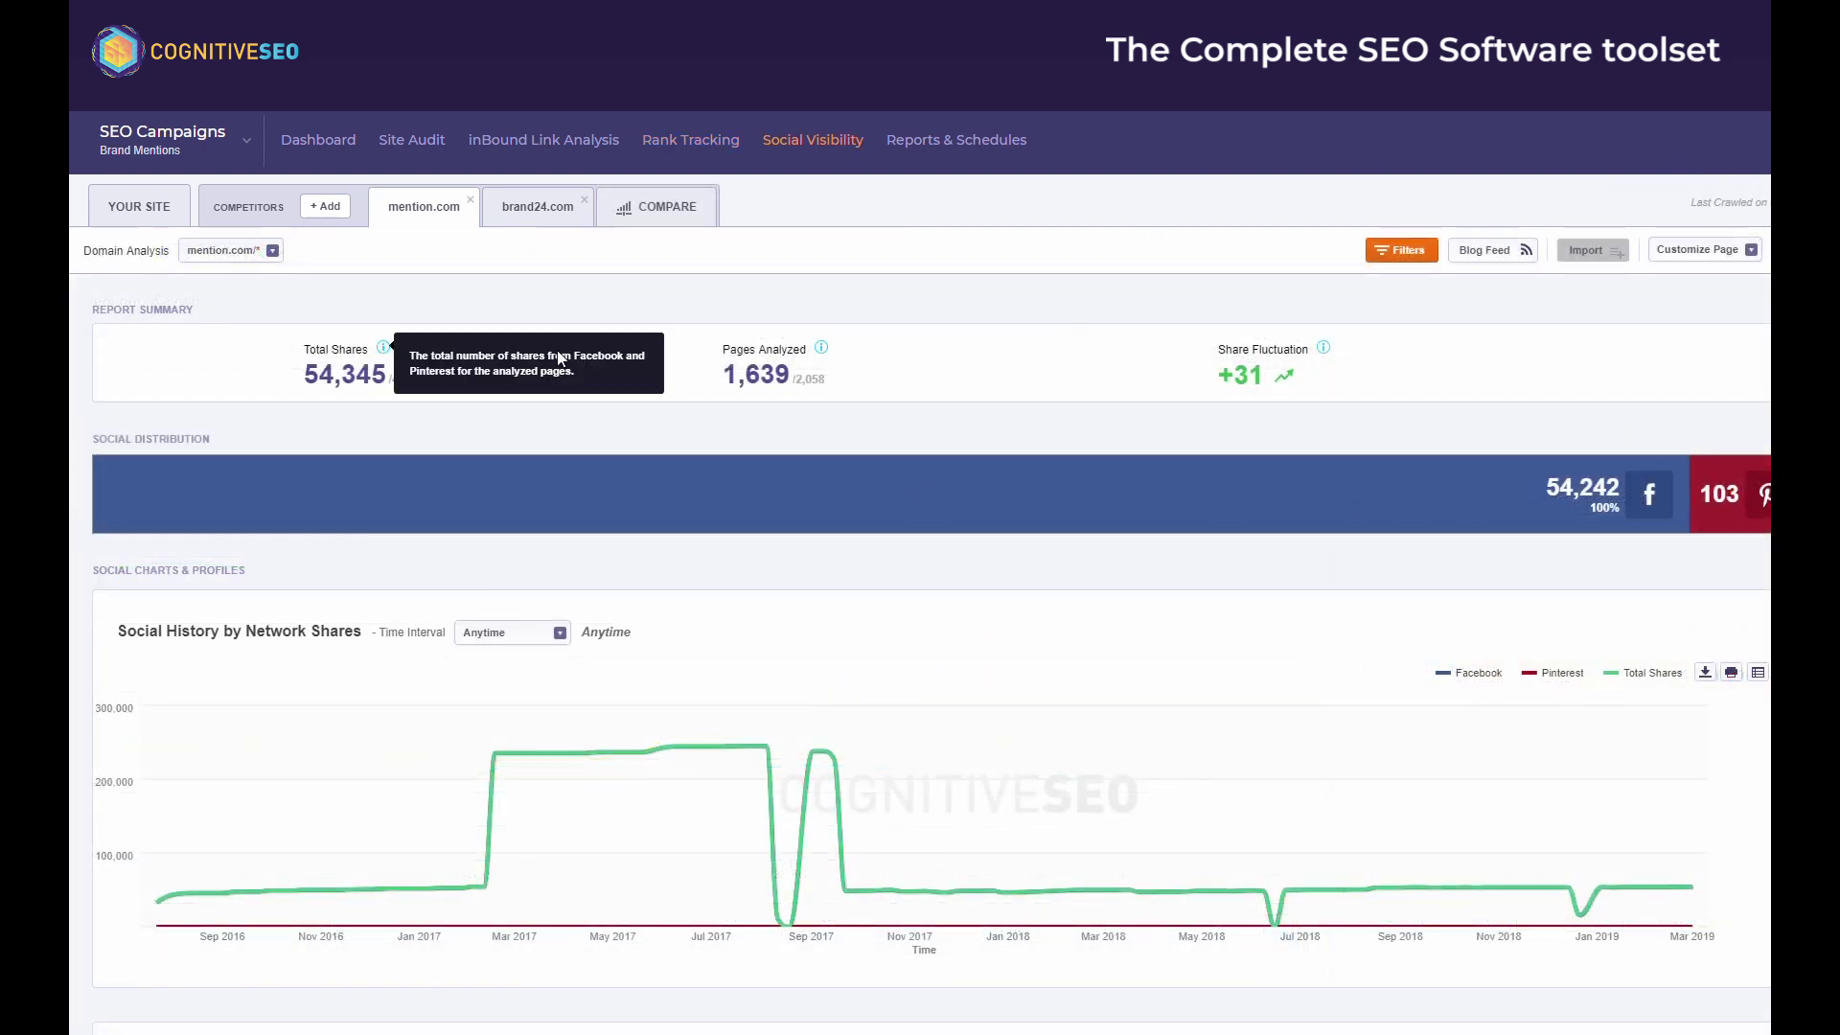
{"action": "scroll", "coordinate": [1273, 658], "scroll_direction": "down", "scroll_amount": 6}
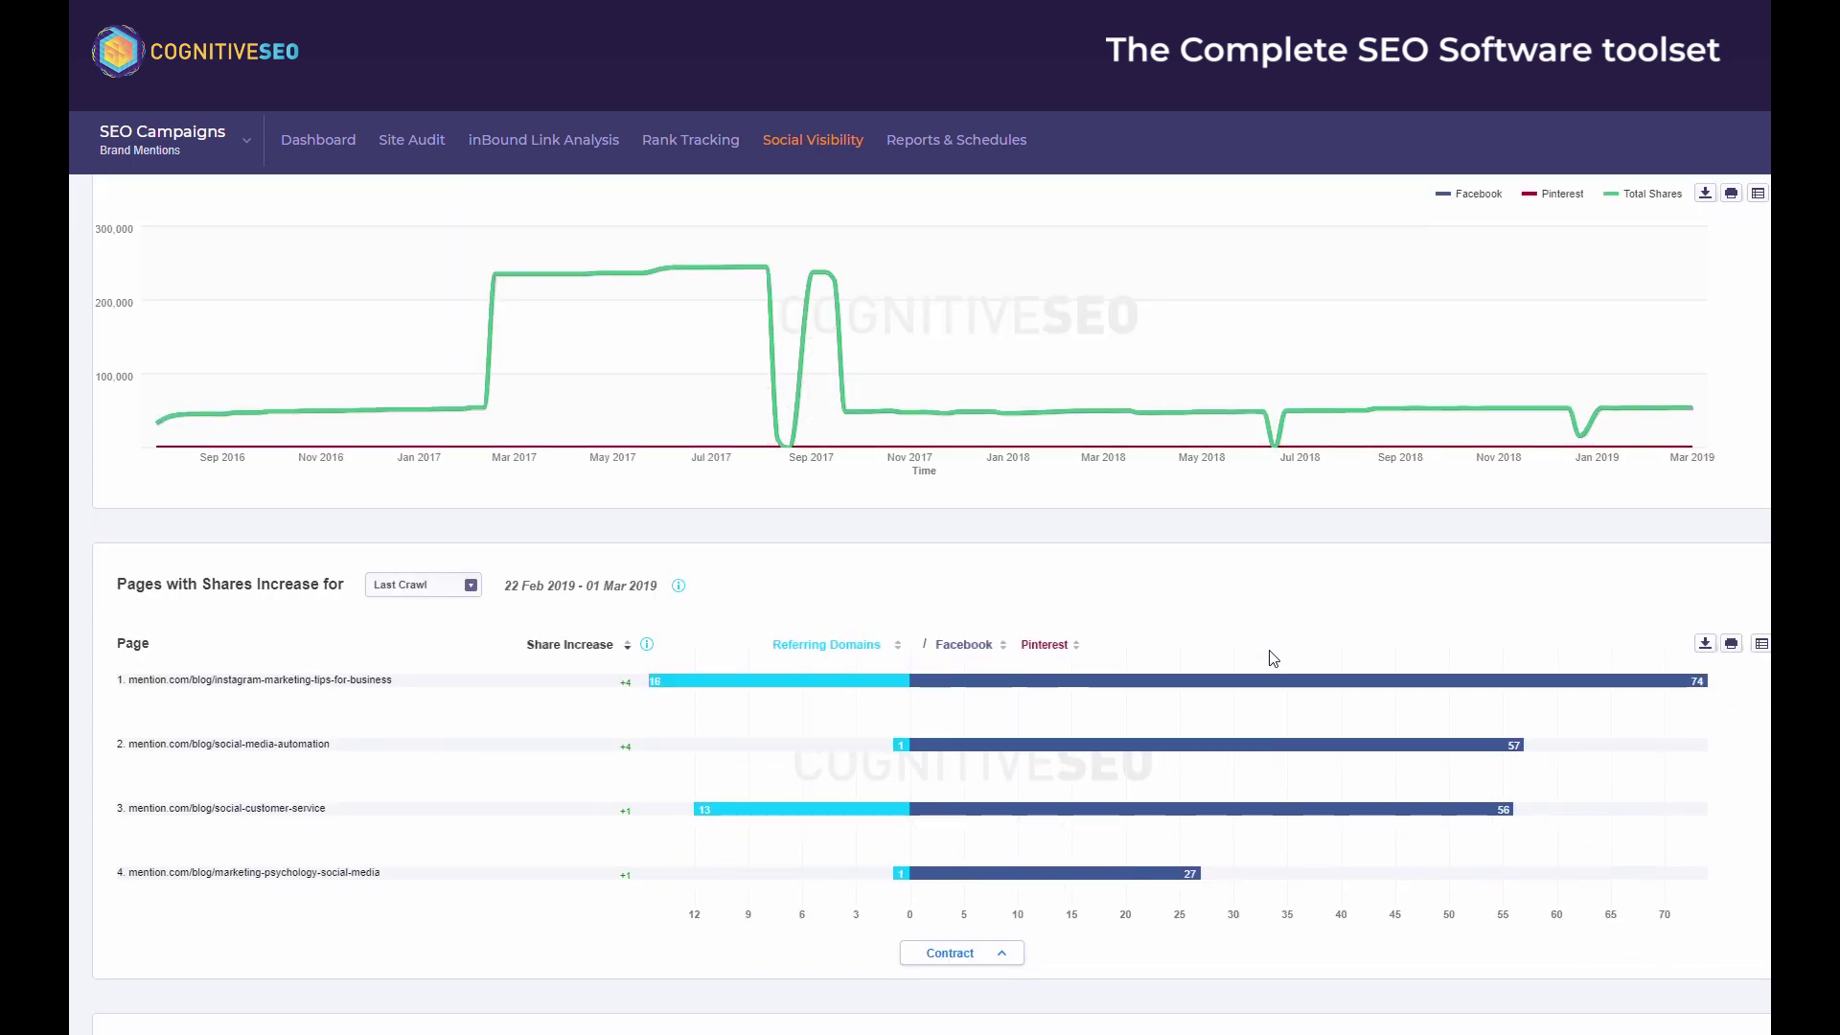
{"action": "scroll", "coordinate": [1273, 659], "scroll_direction": "down", "scroll_amount": 7}
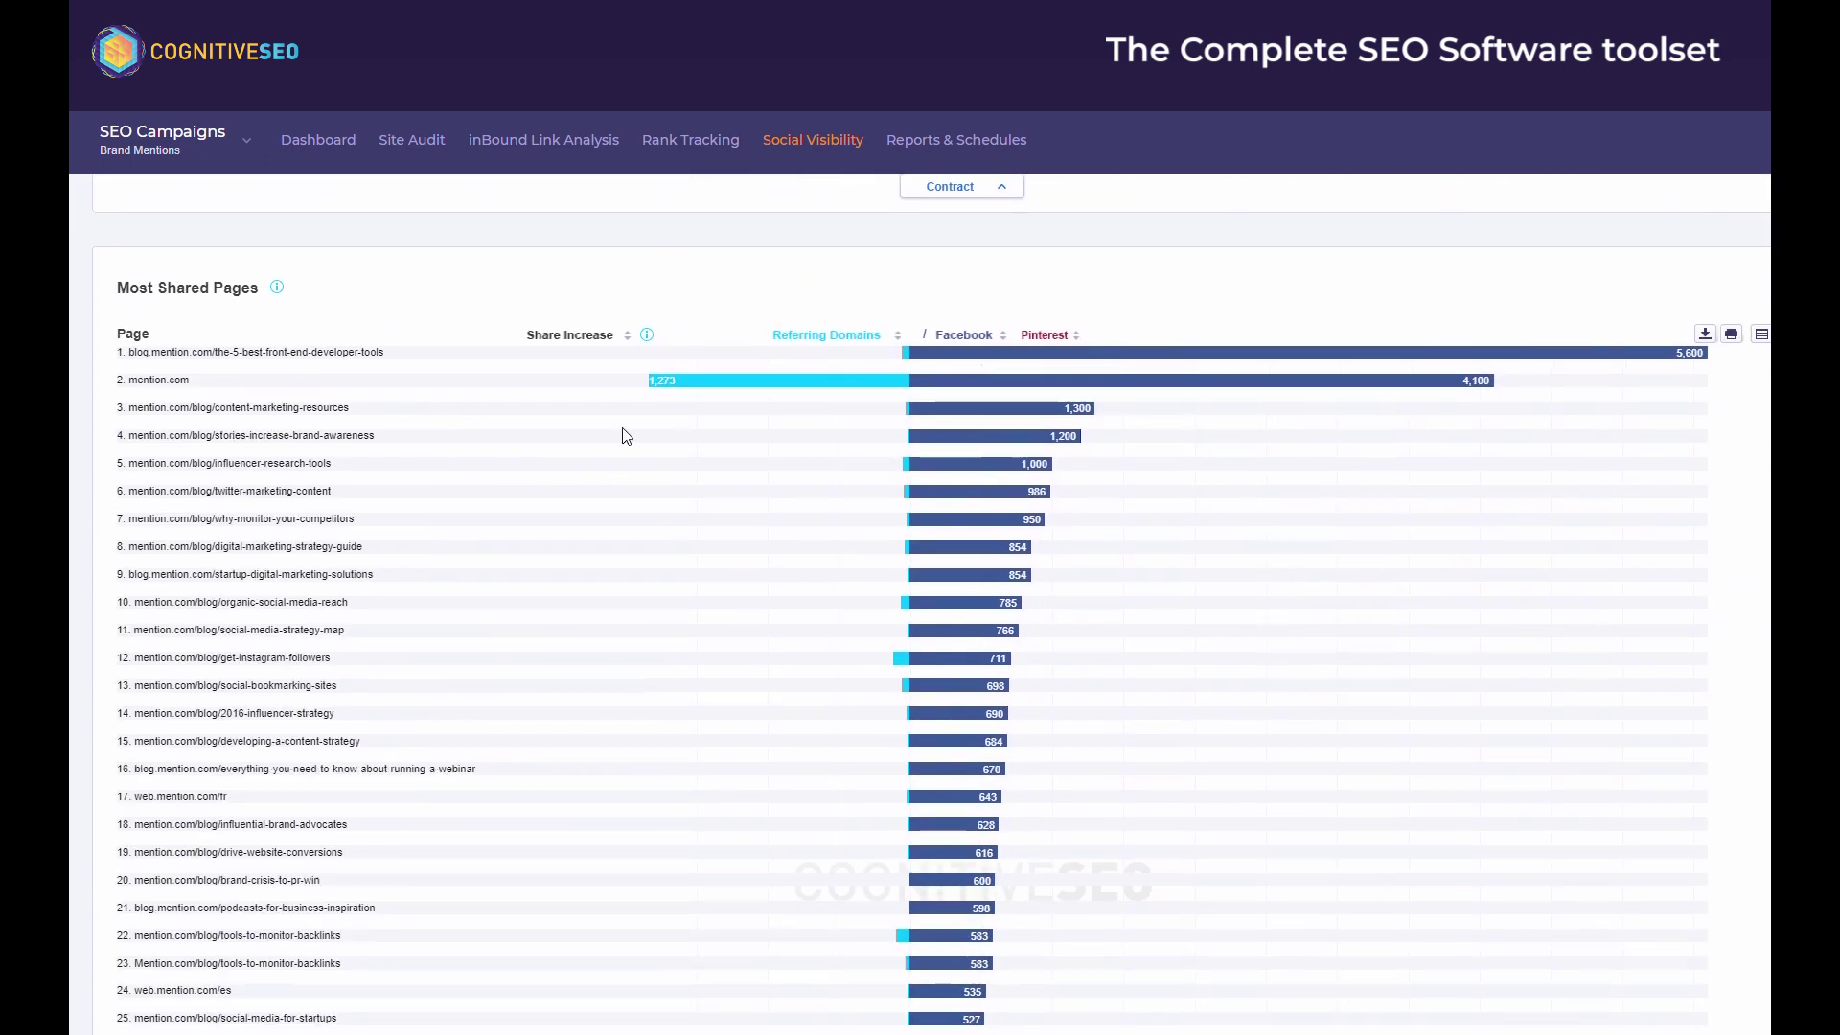
{"action": "scroll", "coordinate": [944, 484], "scroll_direction": "down", "scroll_amount": 1}
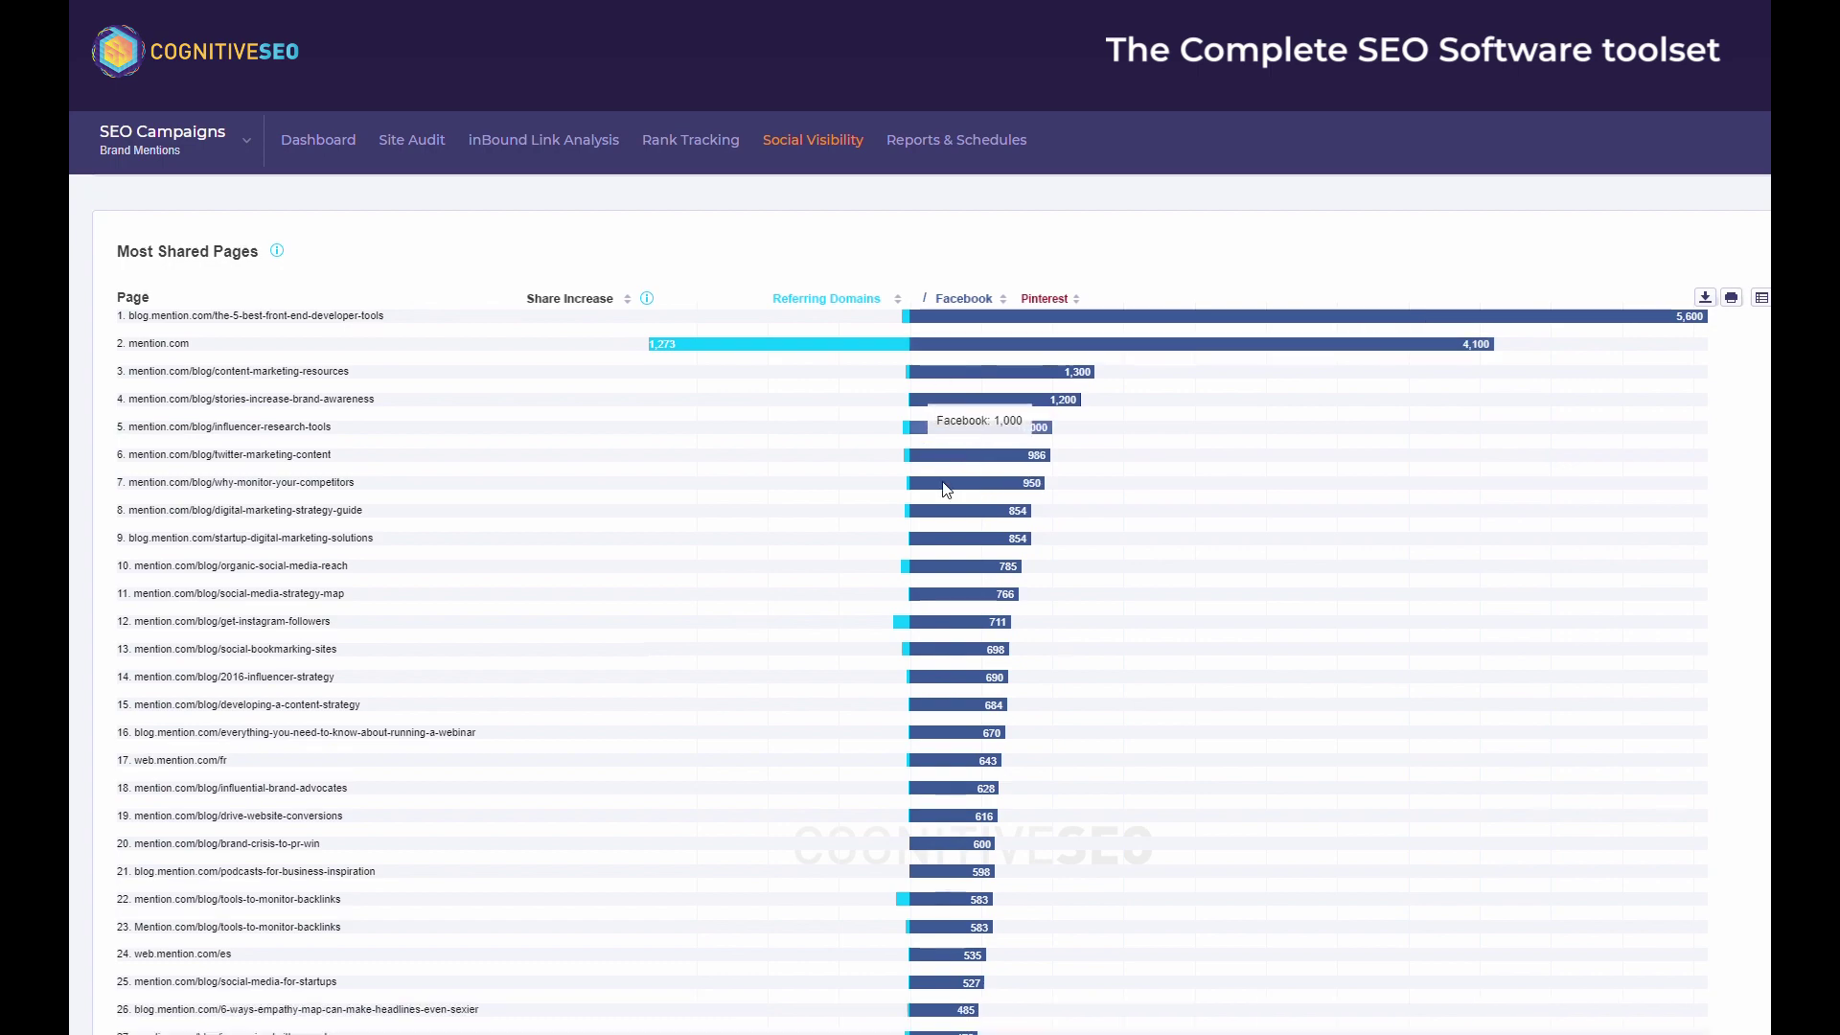
{"action": "scroll", "coordinate": [946, 489], "scroll_direction": "down", "scroll_amount": 20}
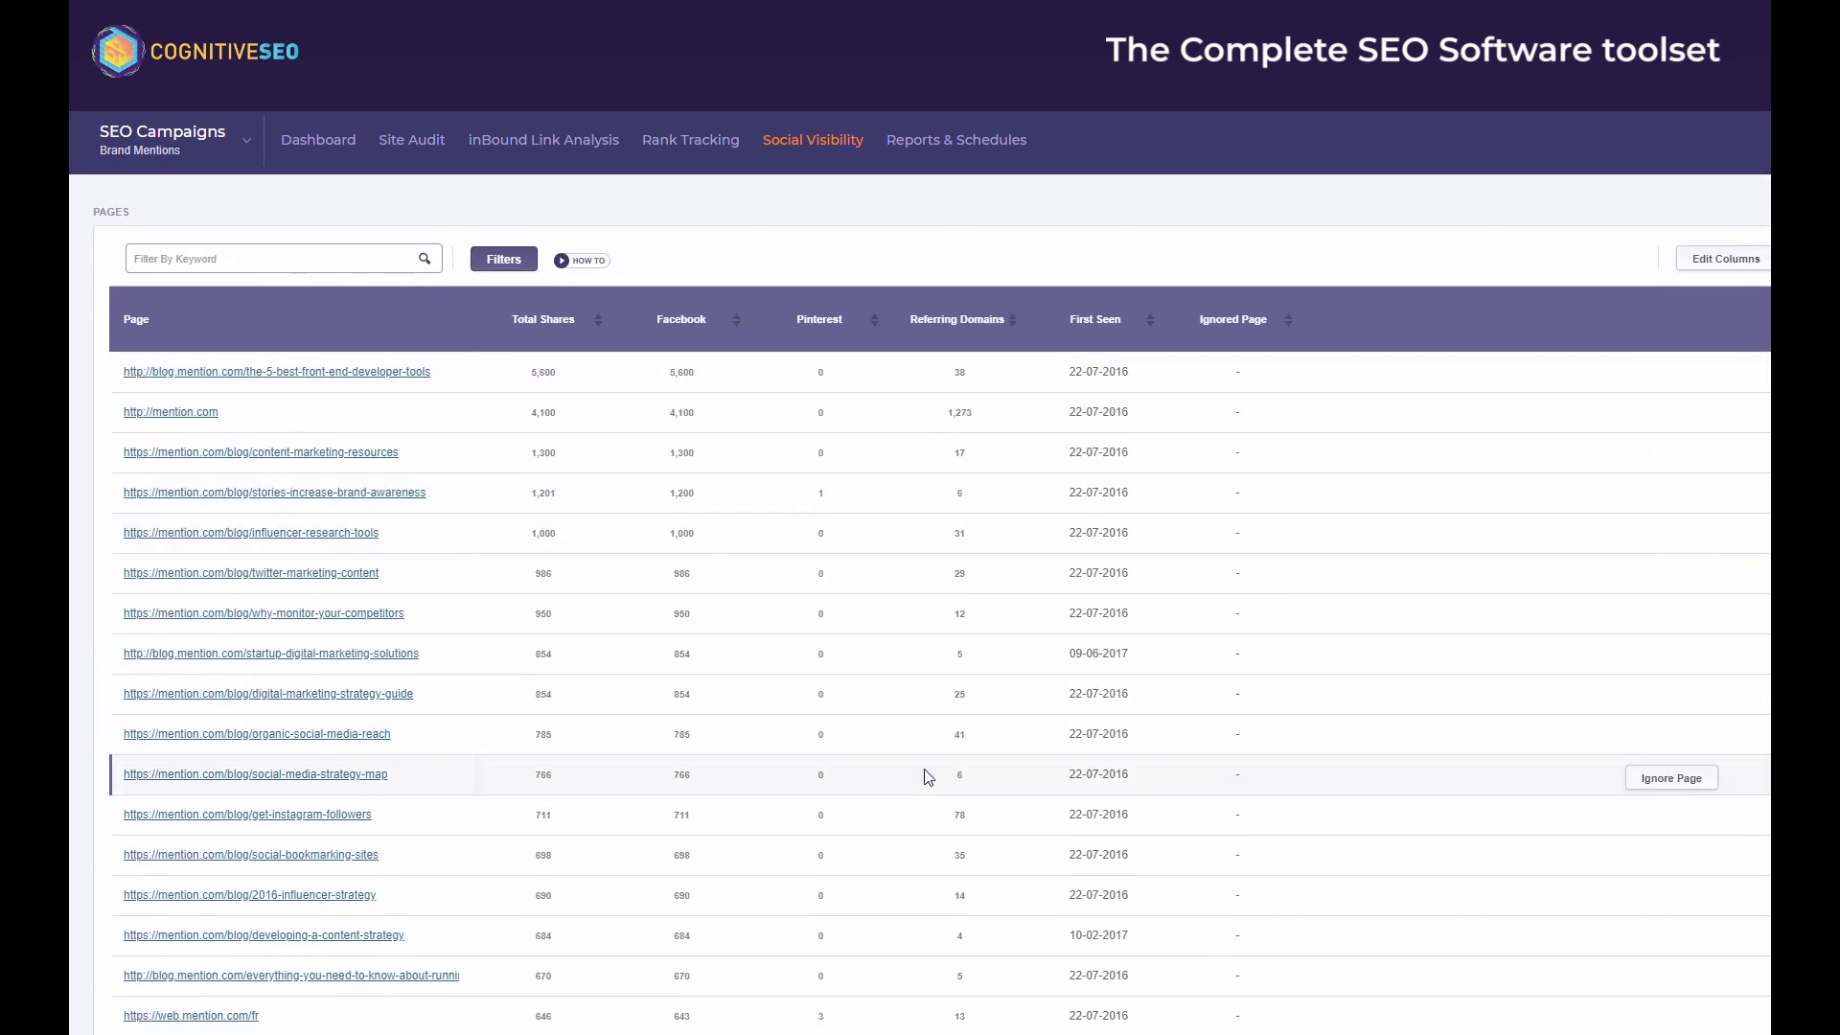
{"action": "scroll", "coordinate": [927, 776], "scroll_direction": "up", "scroll_amount": 20}
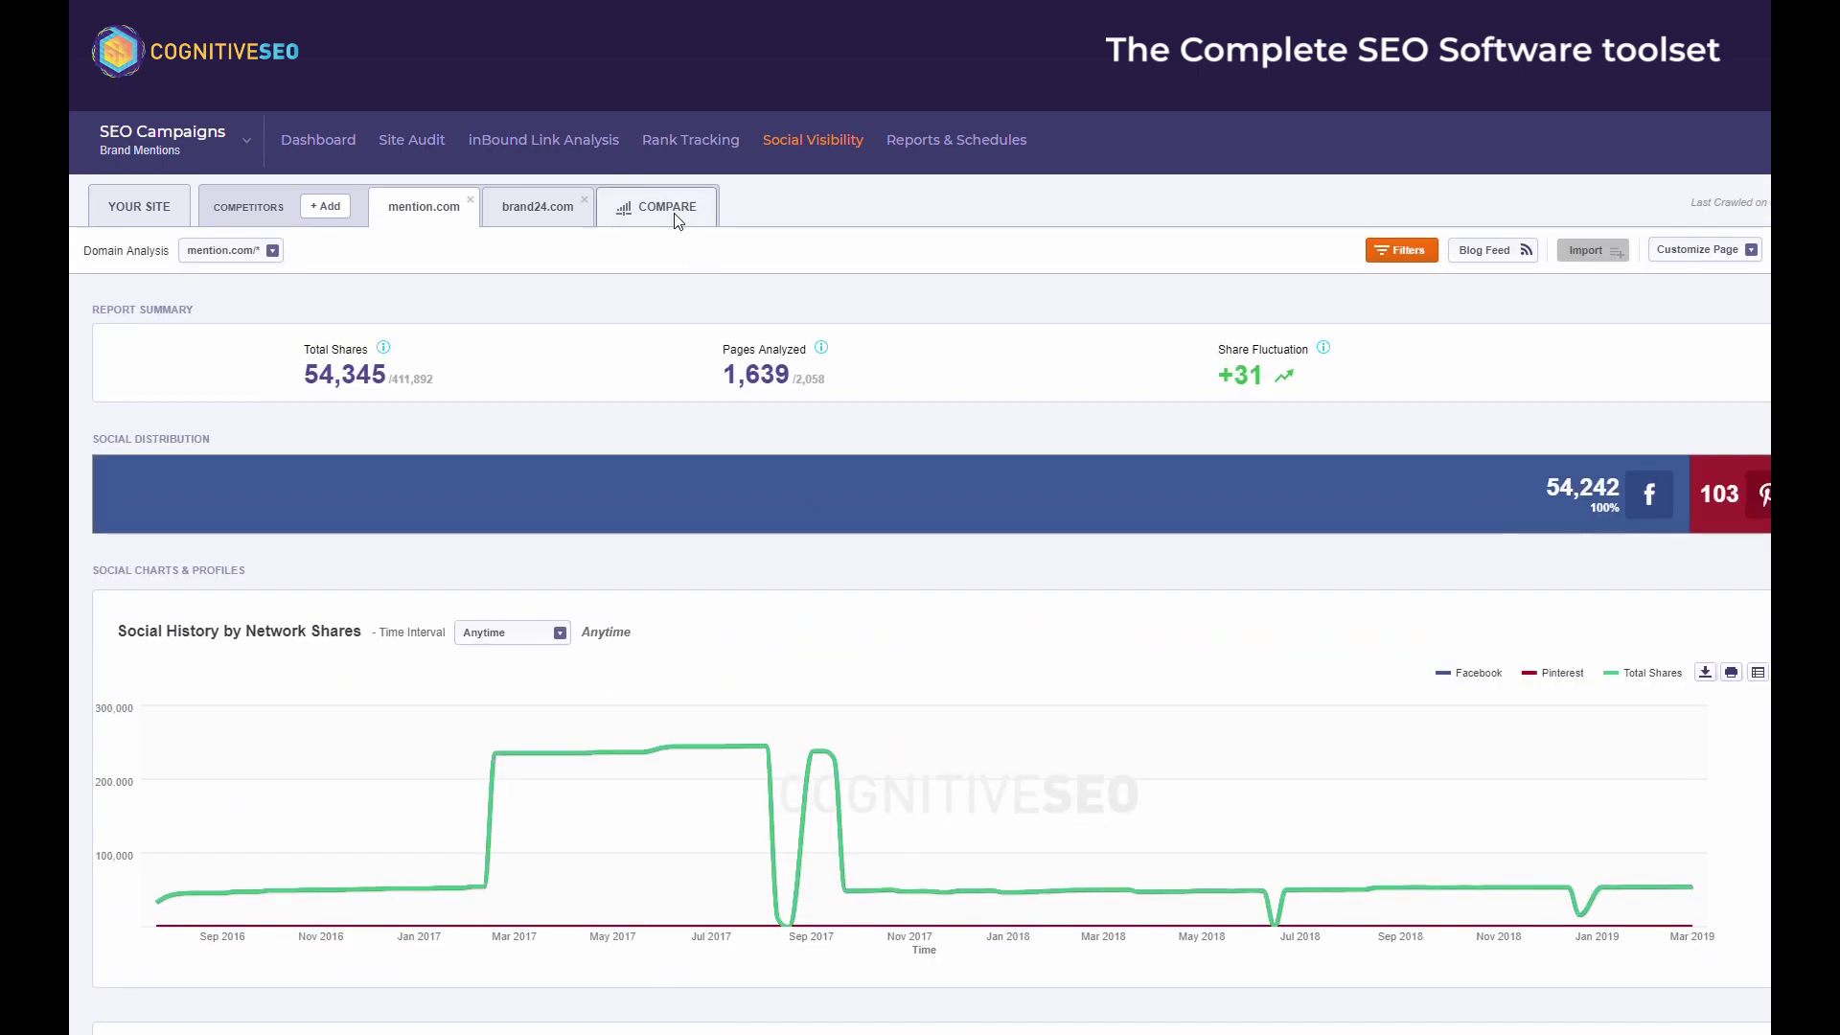
Compare mention.com's social shares against its competitors.
{"action": "left_click", "coordinate": [675, 209]}
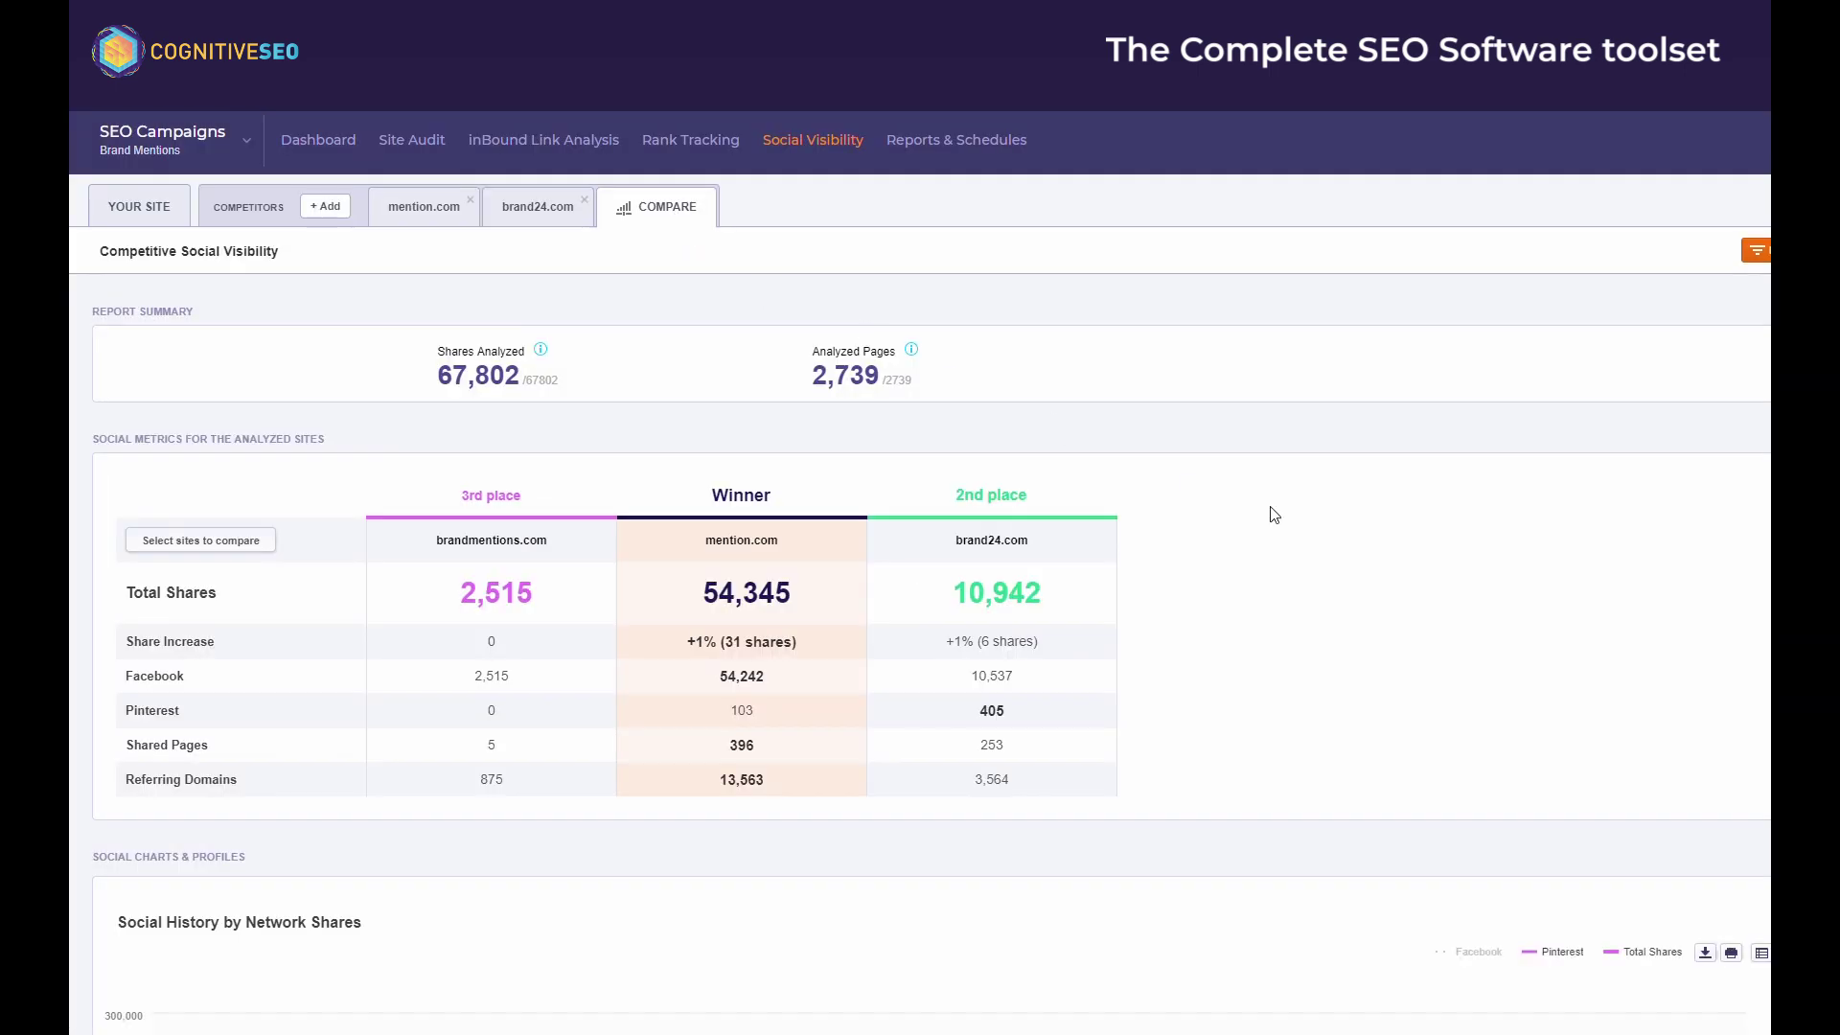
{"action": "scroll", "coordinate": [1270, 514], "scroll_direction": "down", "scroll_amount": 10}
{"action": "scroll", "coordinate": [1274, 516], "scroll_direction": "down", "scroll_amount": 11}
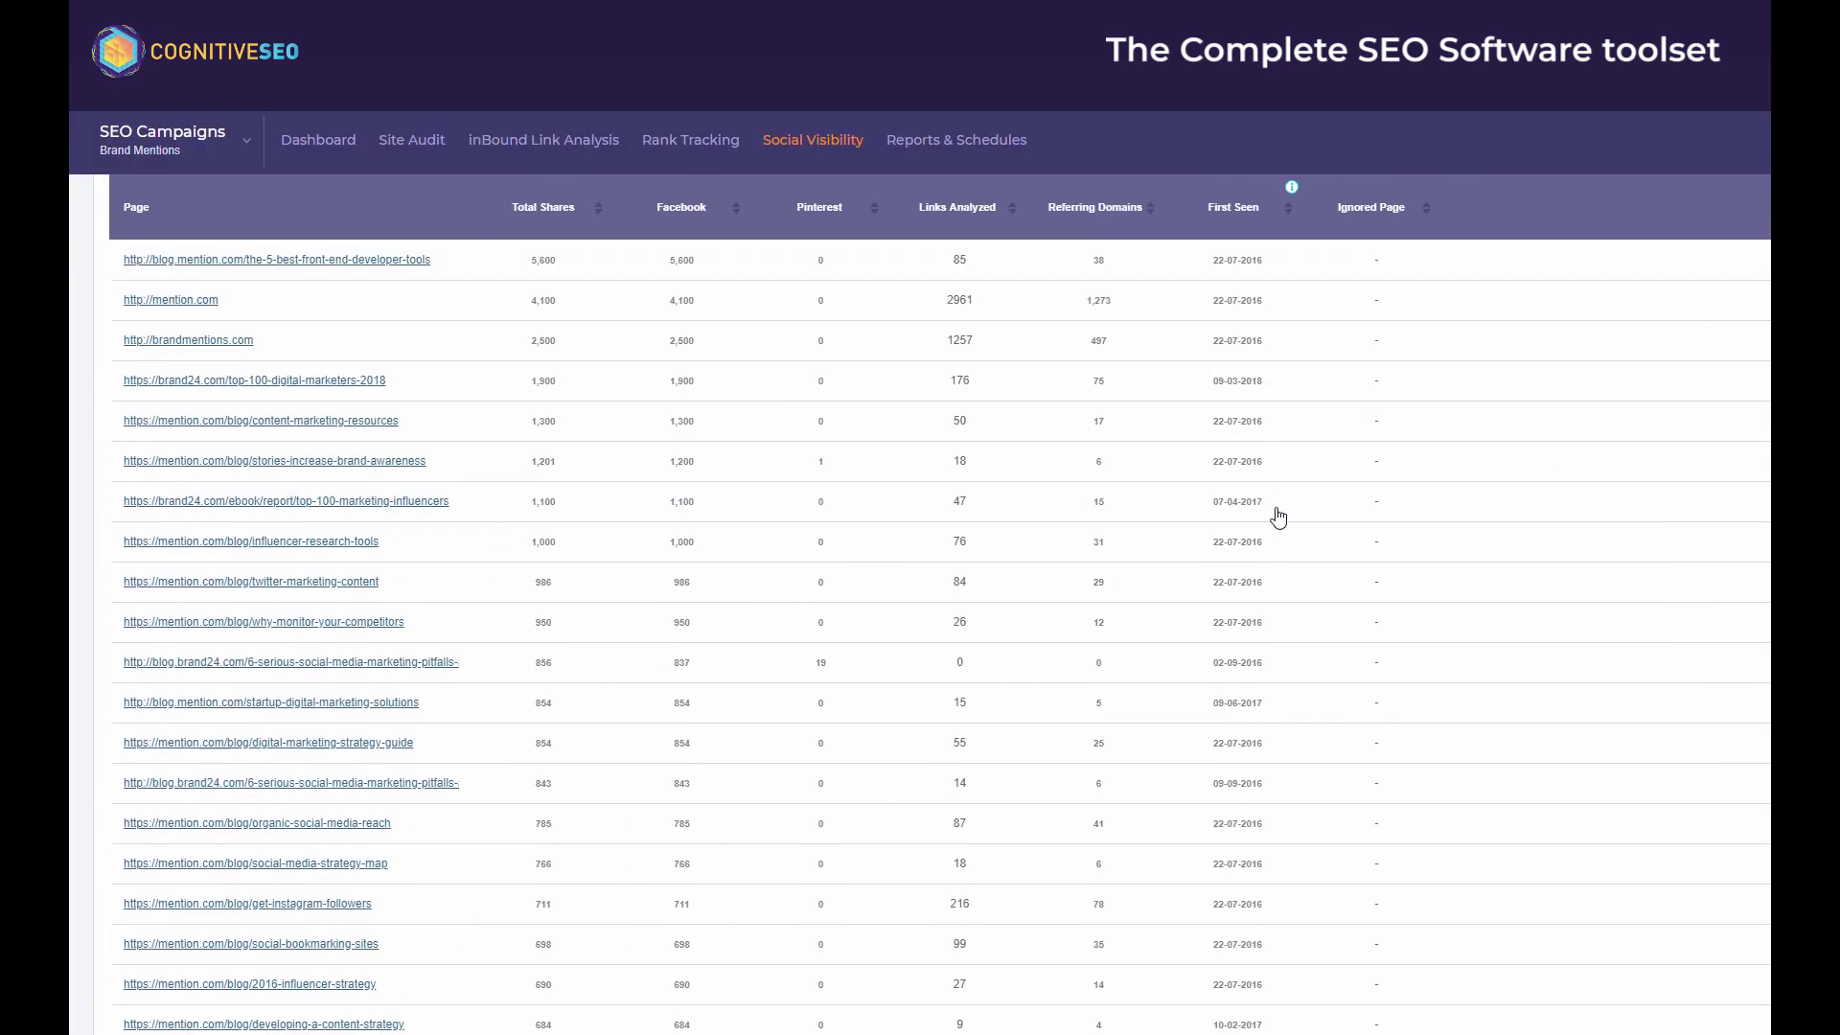
{"action": "scroll", "coordinate": [1236, 705], "scroll_direction": "up", "scroll_amount": 20}
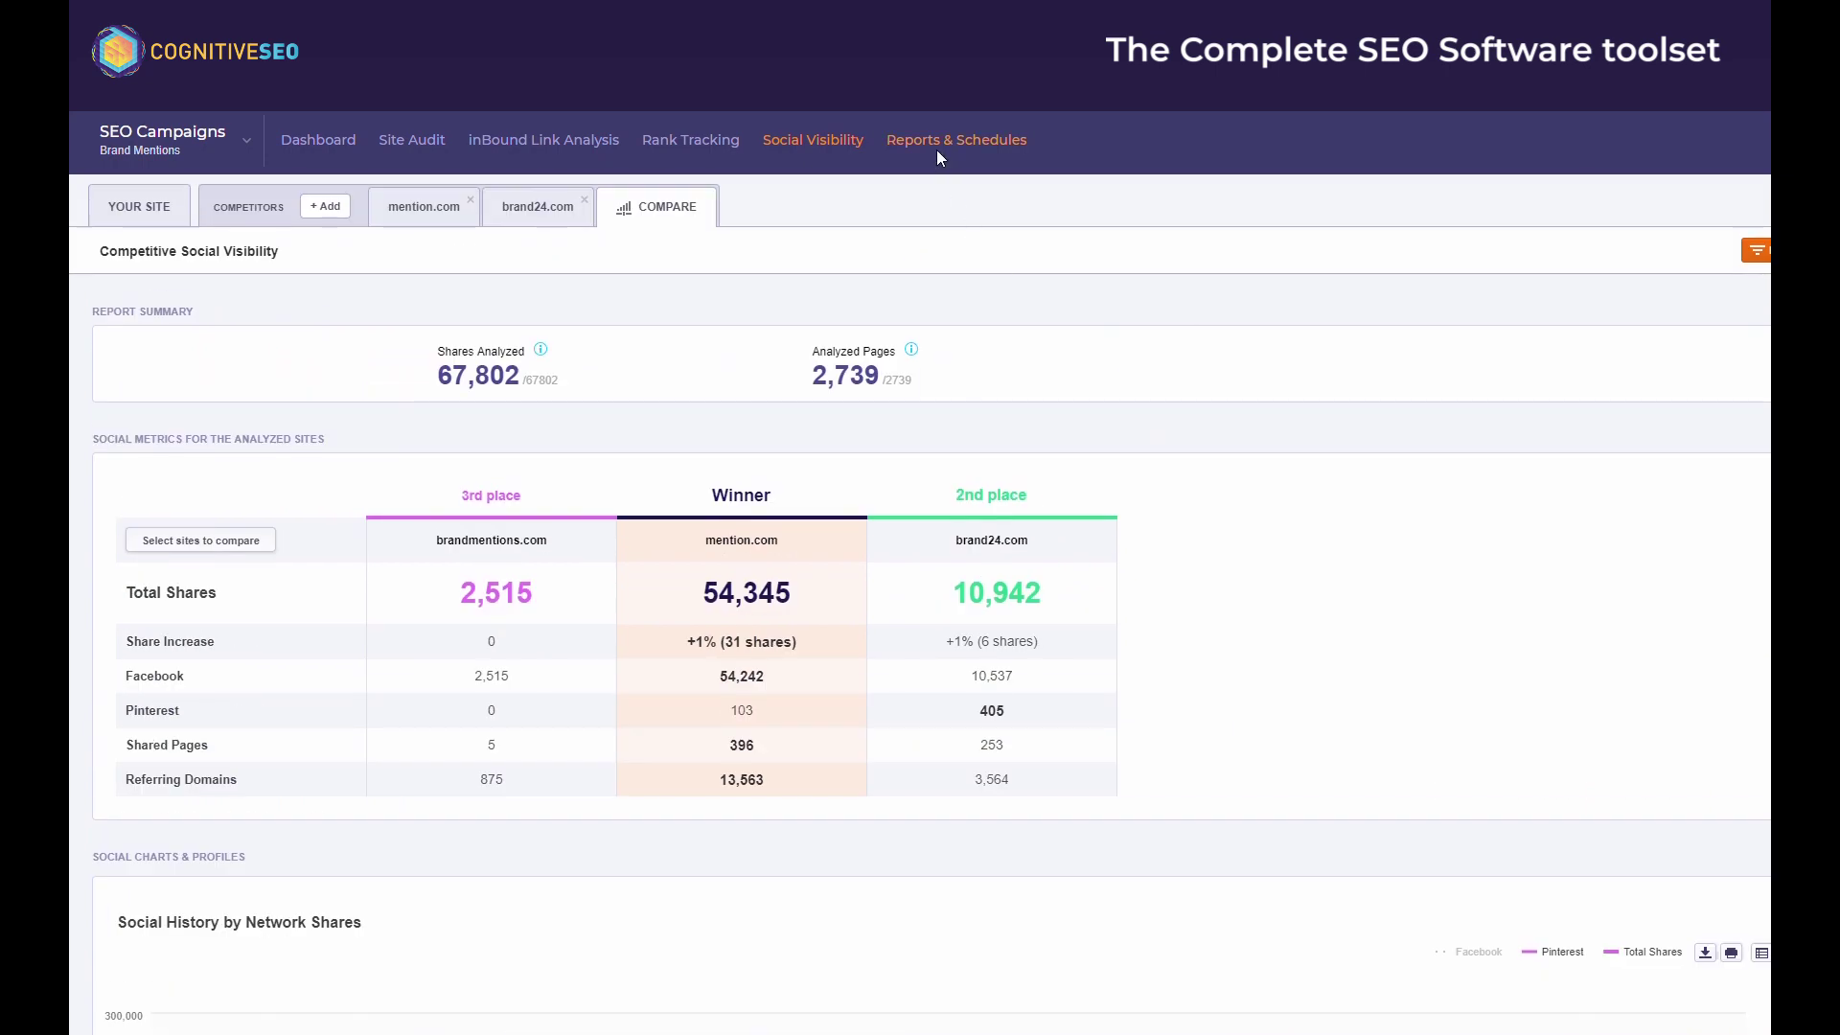
{"action": "left_click", "coordinate": [937, 153]}
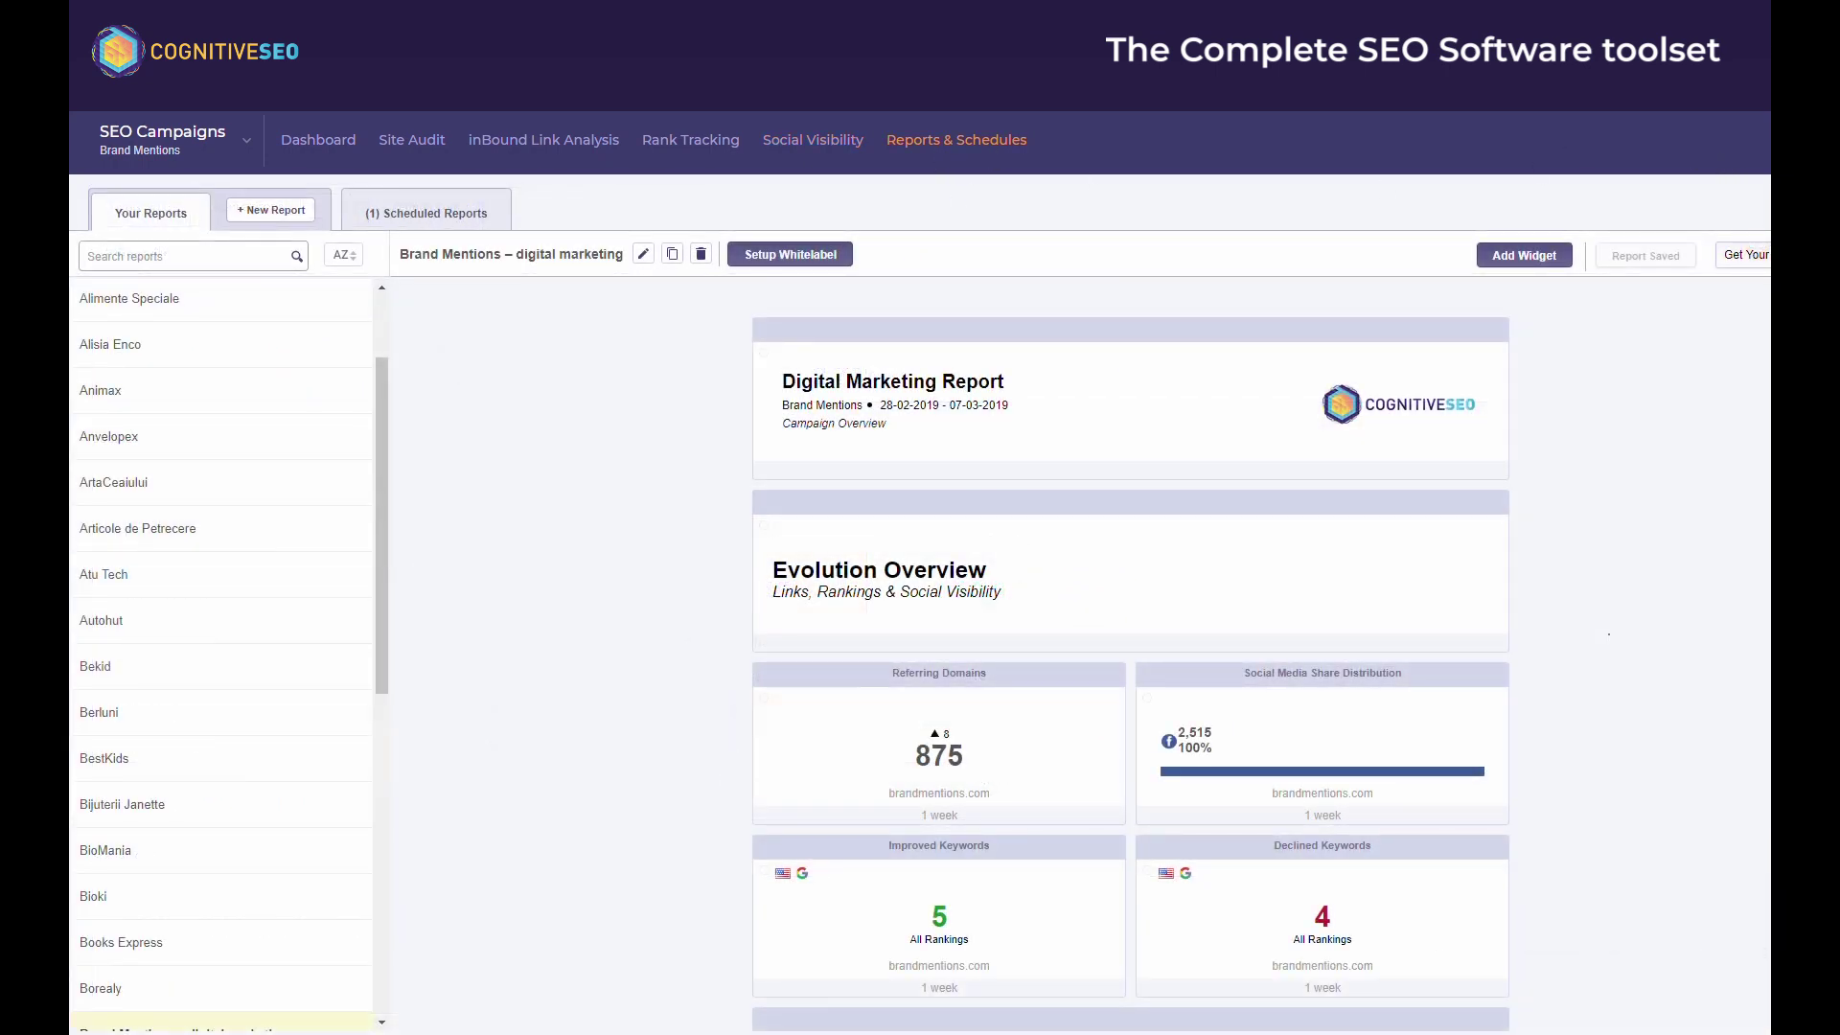
Cancel the Page Header edit without changes and open the 264 keyword rank changes alert.
{"action": "scroll", "coordinate": [1671, 624], "scroll_direction": "down", "scroll_amount": 10}
{"action": "scroll", "coordinate": [1671, 624], "scroll_direction": "up", "scroll_amount": 10}
{"action": "left_click", "coordinate": [1479, 354]}
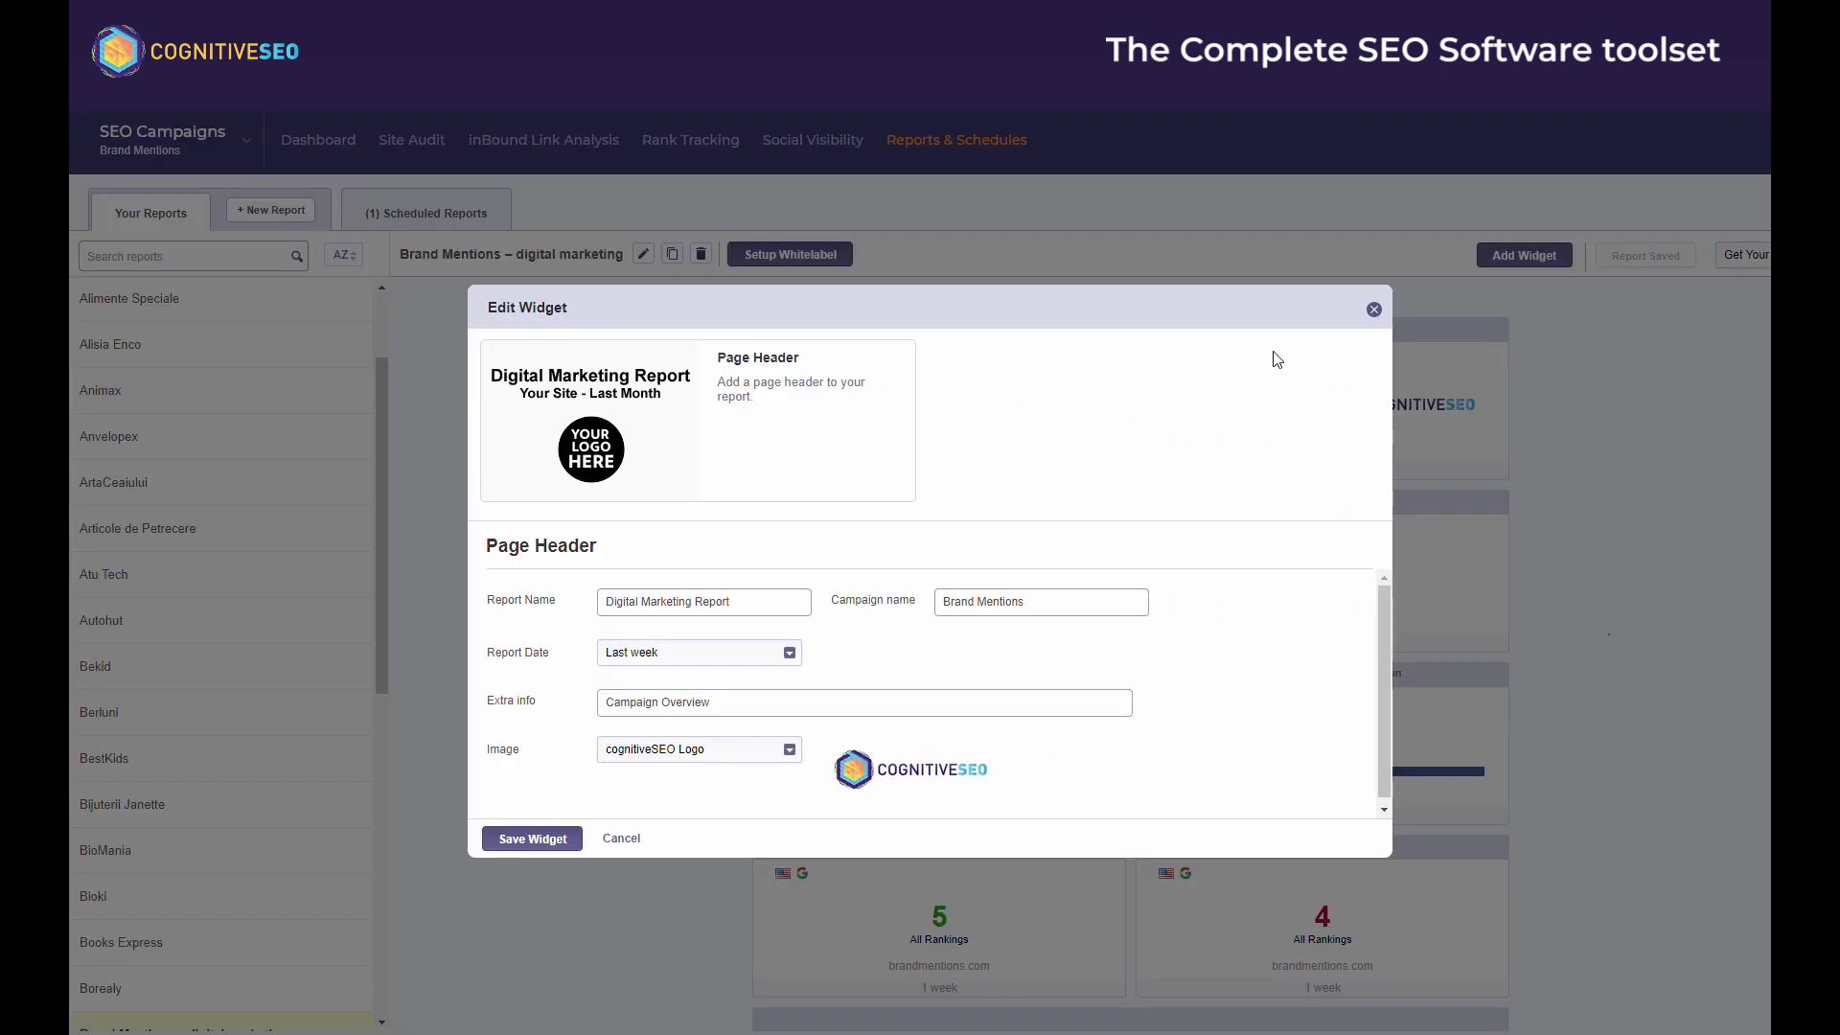
{"action": "left_click", "coordinate": [706, 748]}
{"action": "left_click", "coordinate": [706, 764]}
{"action": "left_click", "coordinate": [621, 839]}
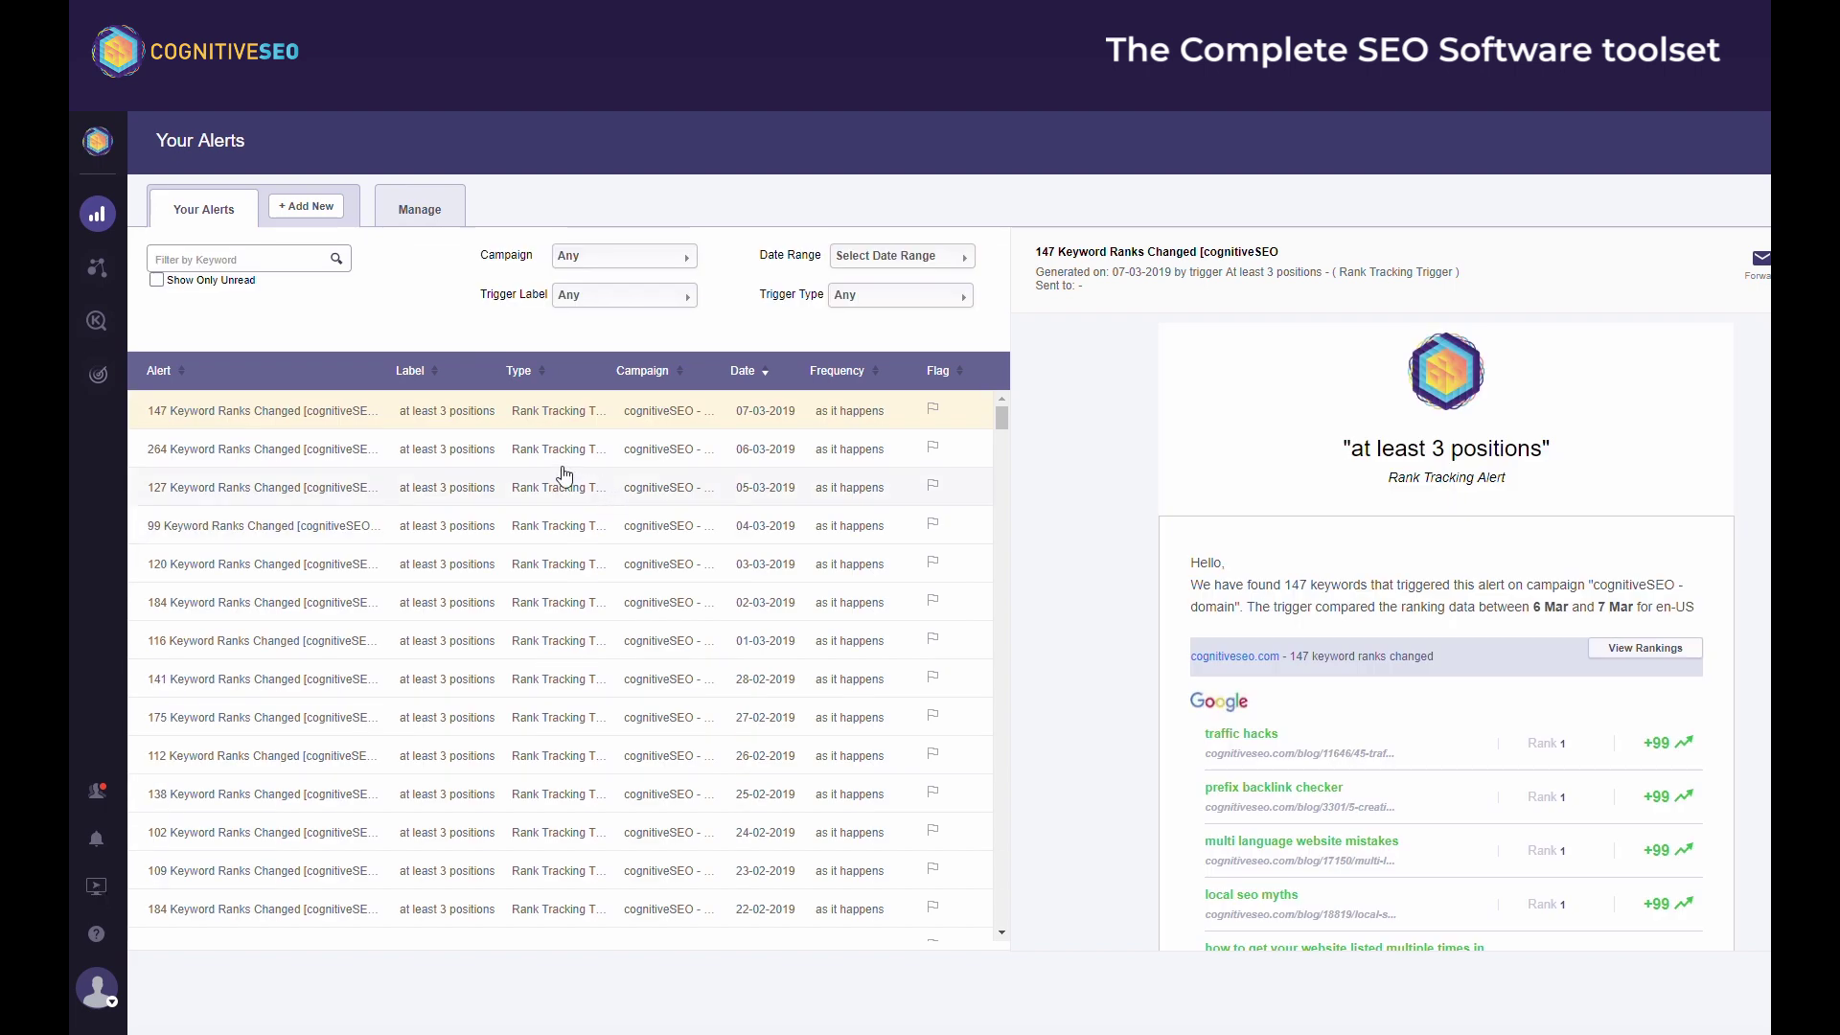
{"action": "left_click", "coordinate": [492, 455]}
Scroll through the 264 keyword-ranks-changed alert details, then go to Site Explorer.
{"action": "scroll", "coordinate": [1552, 608], "scroll_direction": "down", "scroll_amount": 5}
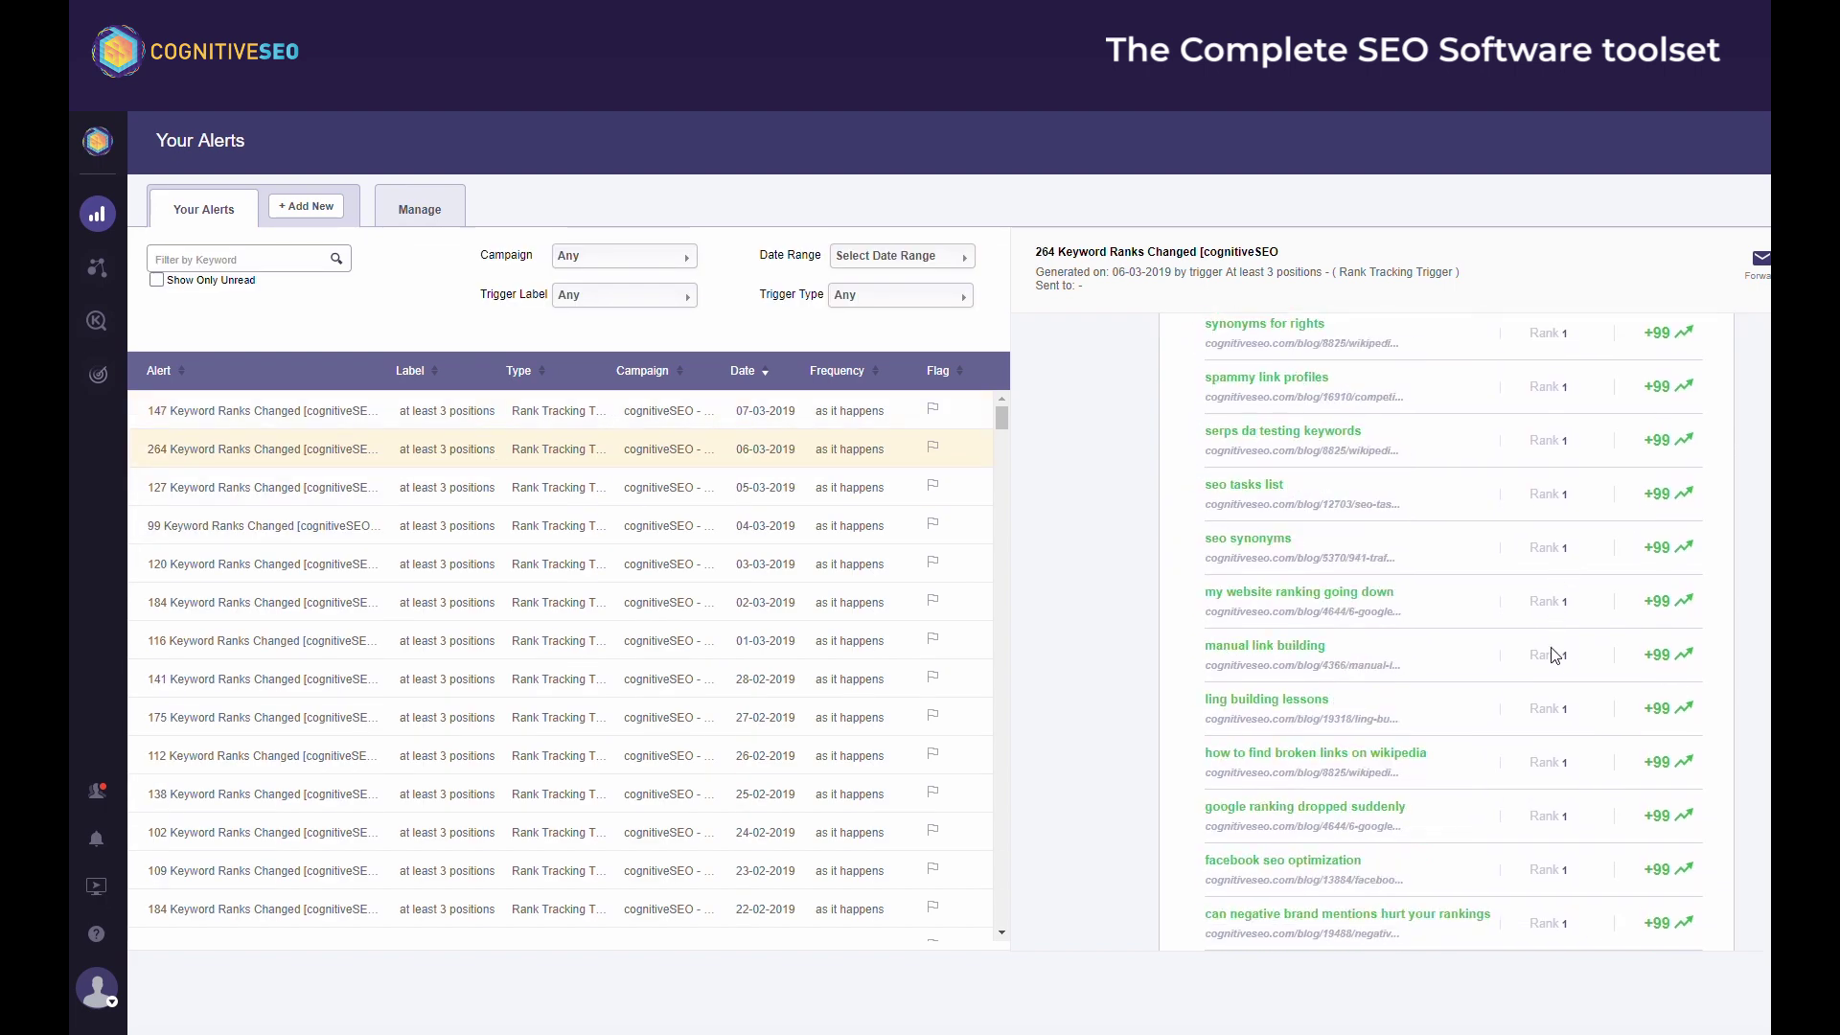
{"action": "scroll", "coordinate": [1555, 656], "scroll_direction": "down", "scroll_amount": 10}
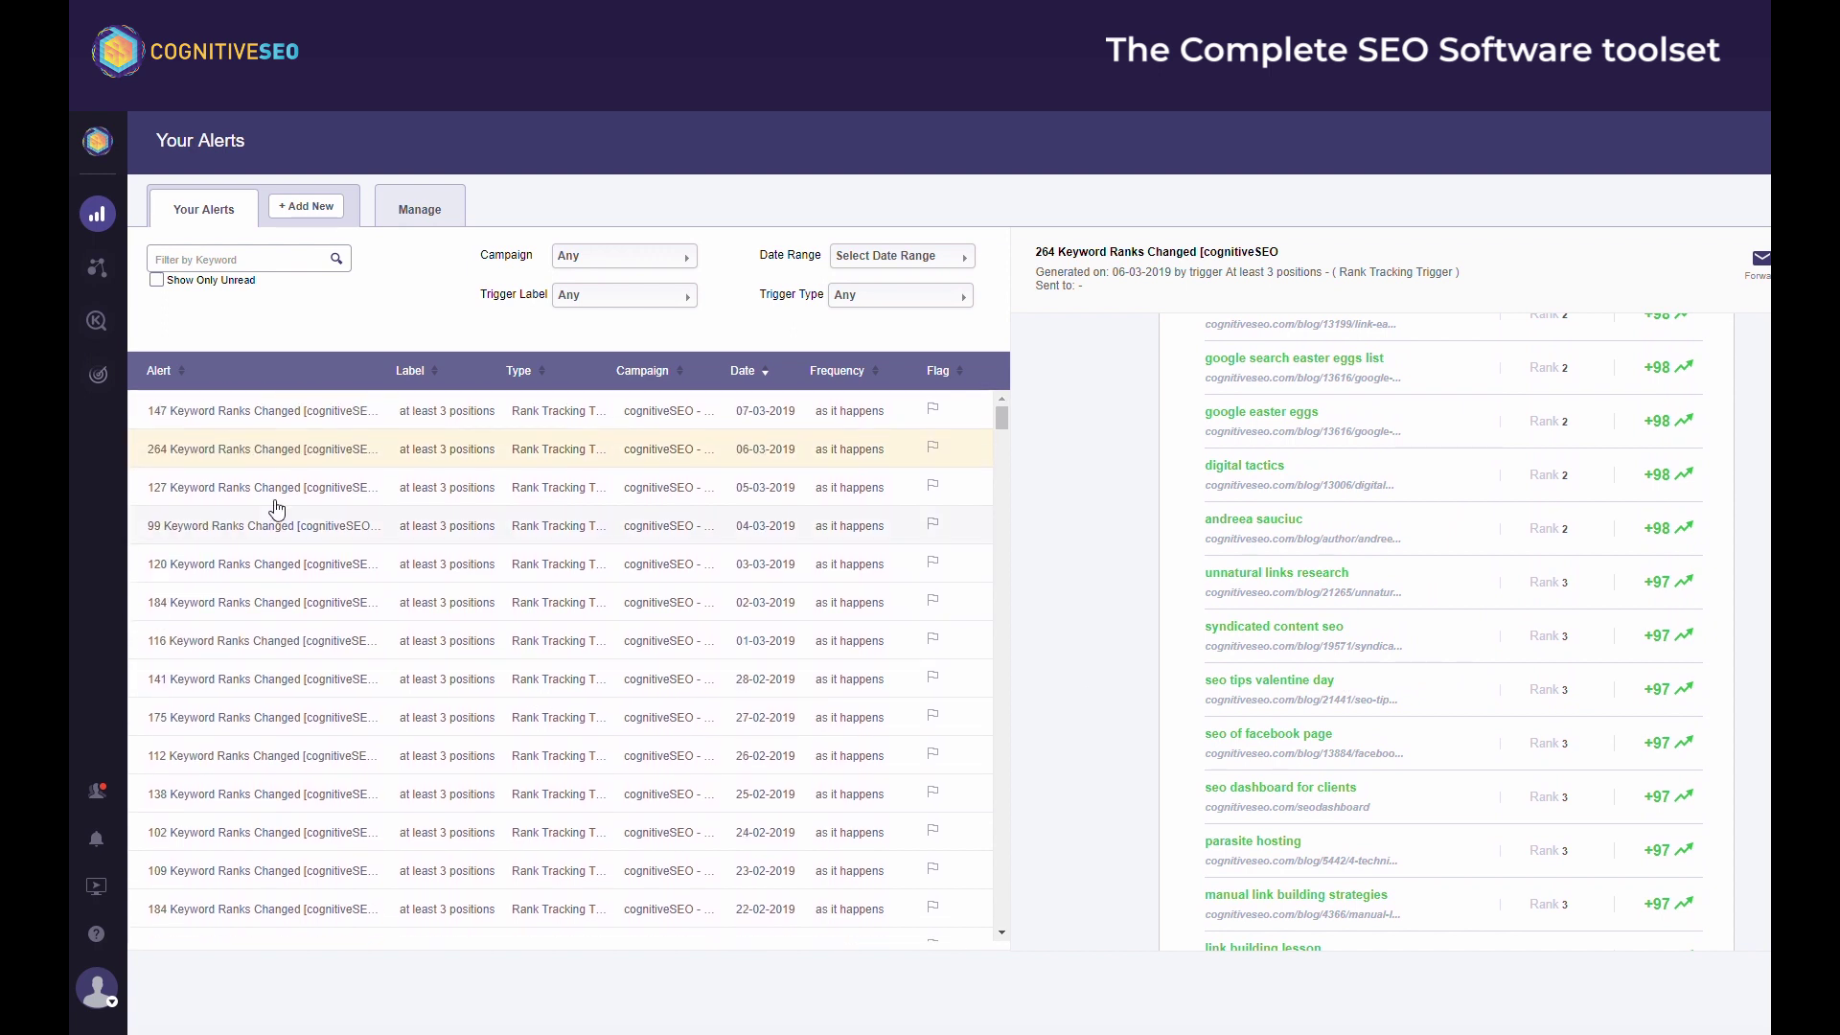
{"action": "left_click", "coordinate": [106, 278]}
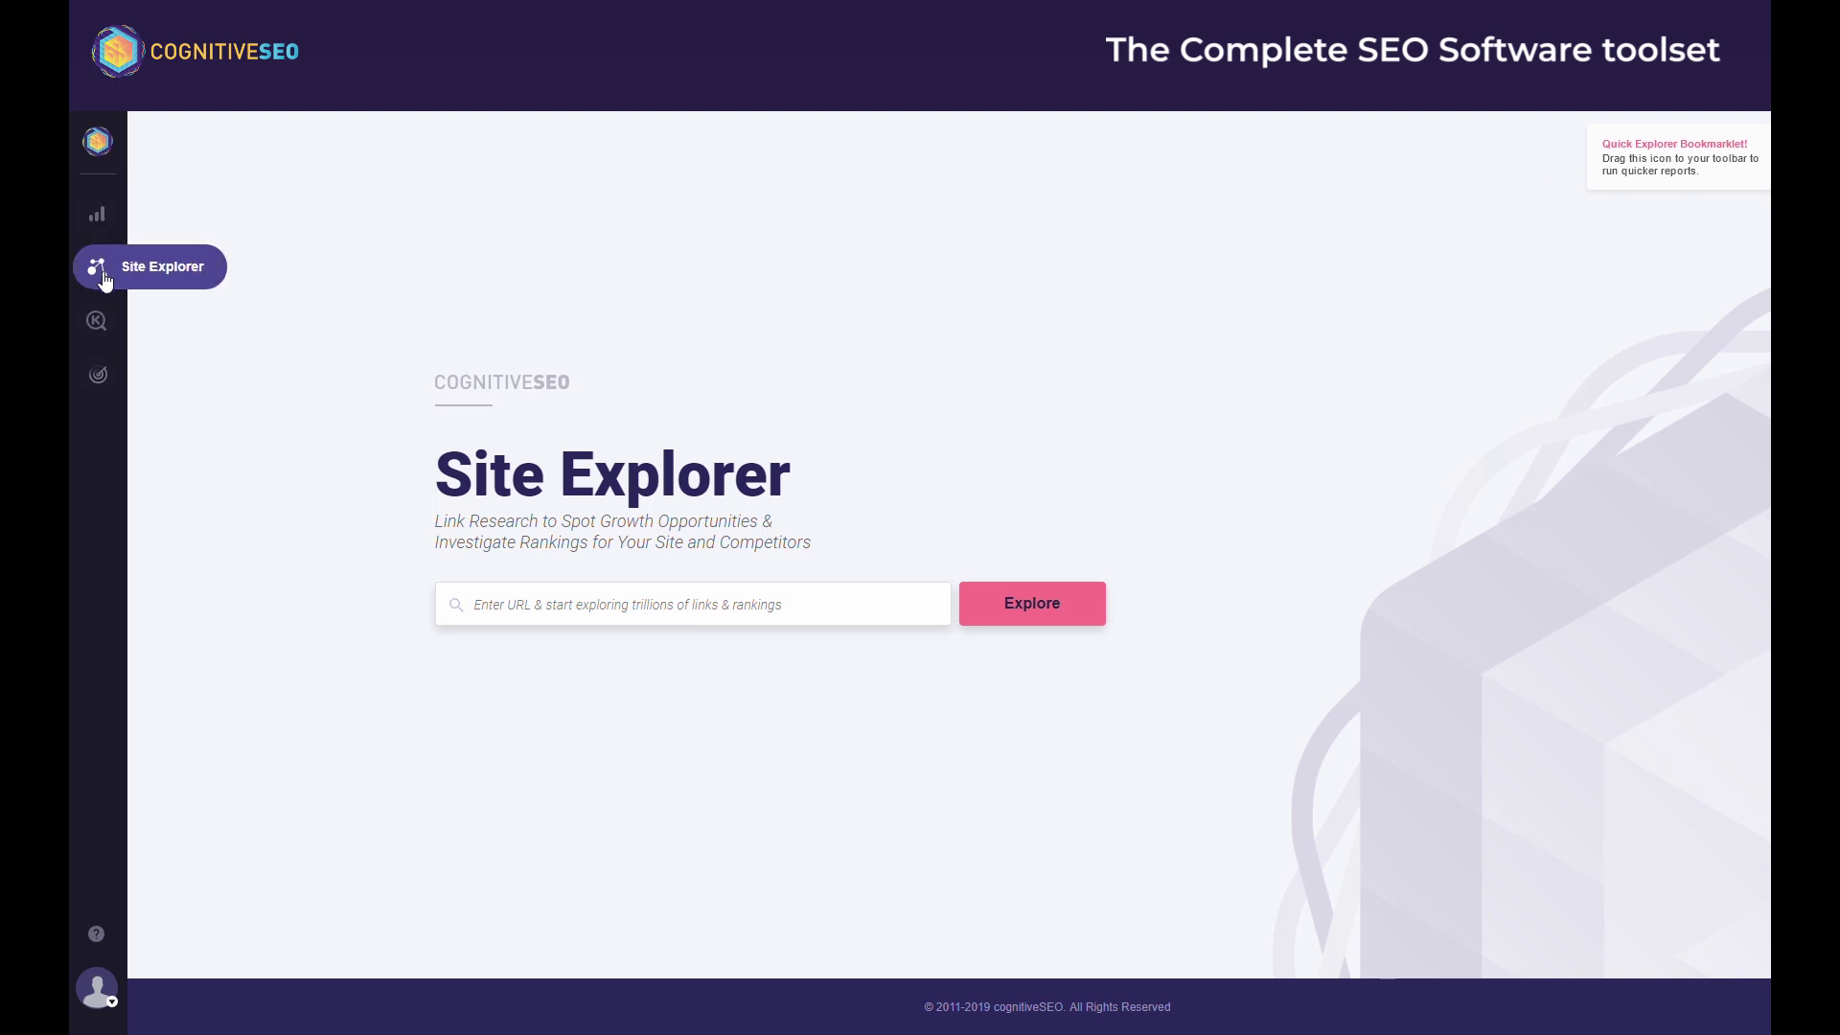
Explore microsoft.com in Site Explorer to see its referring domains and links.
{"action": "left_click", "coordinate": [480, 604]}
{"action": "type", "text": "microsof"}
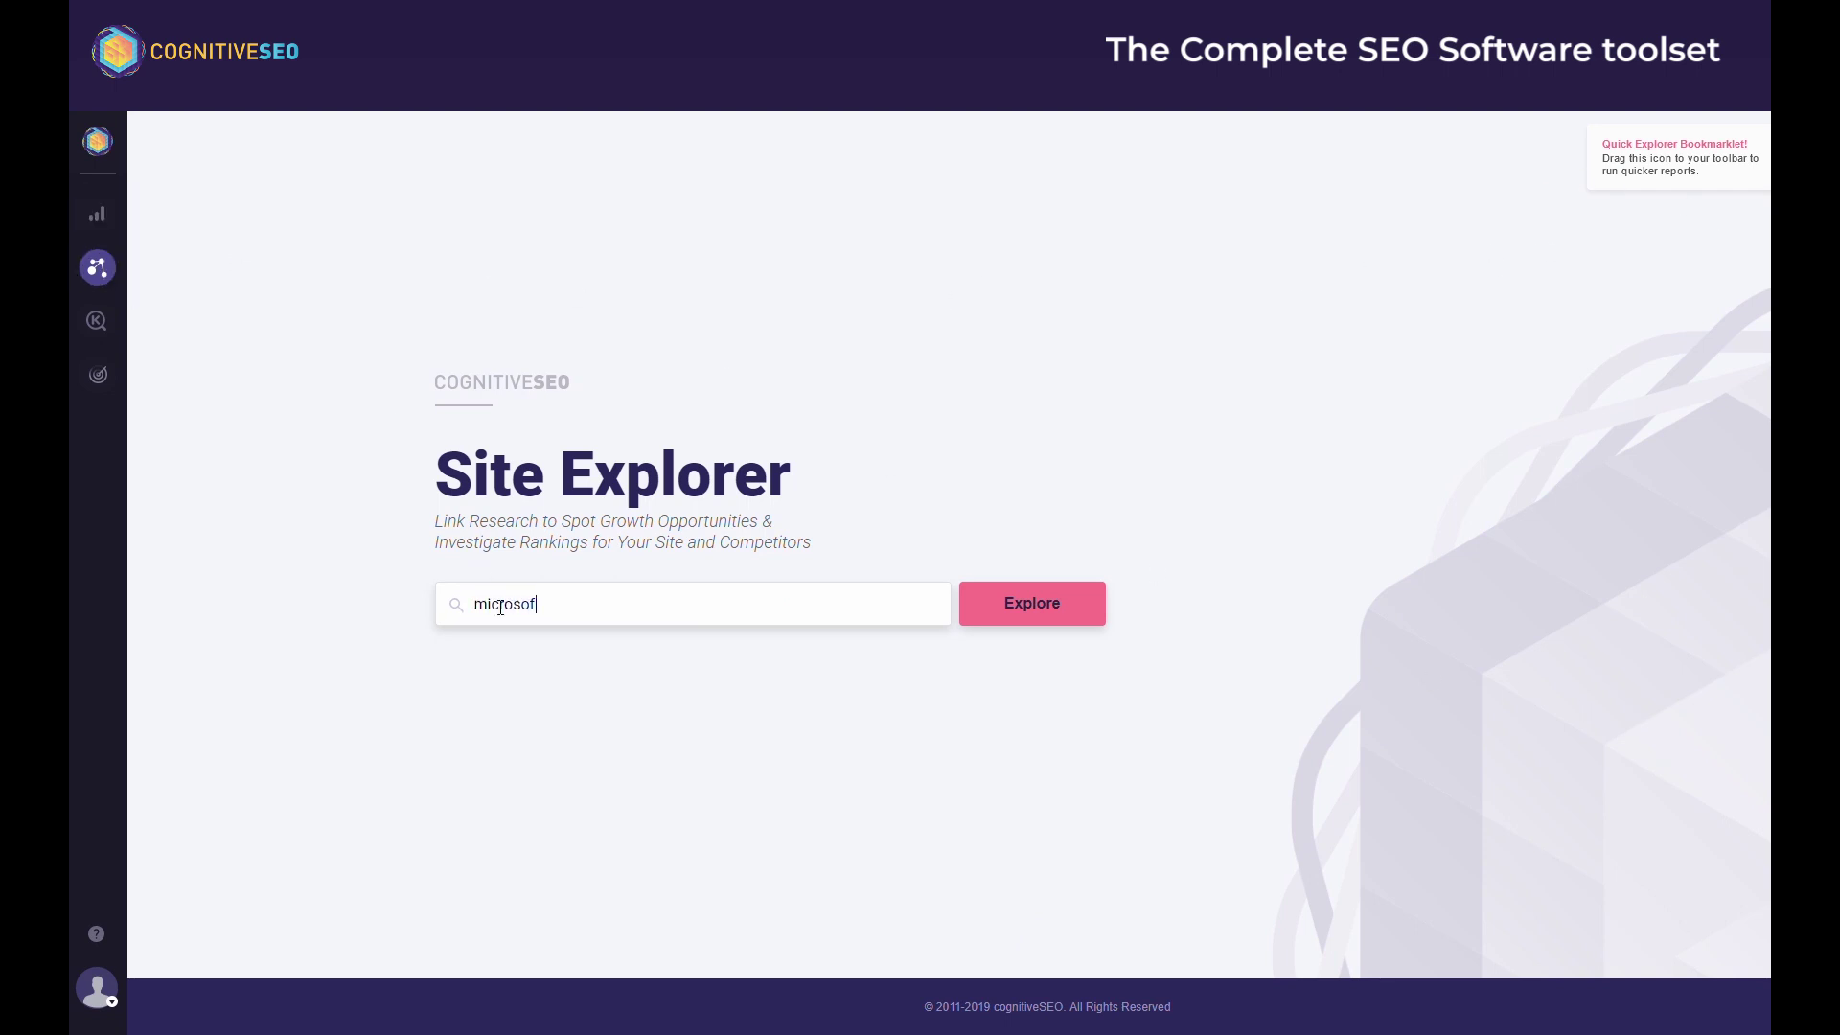
{"action": "type", "text": "t.com"}
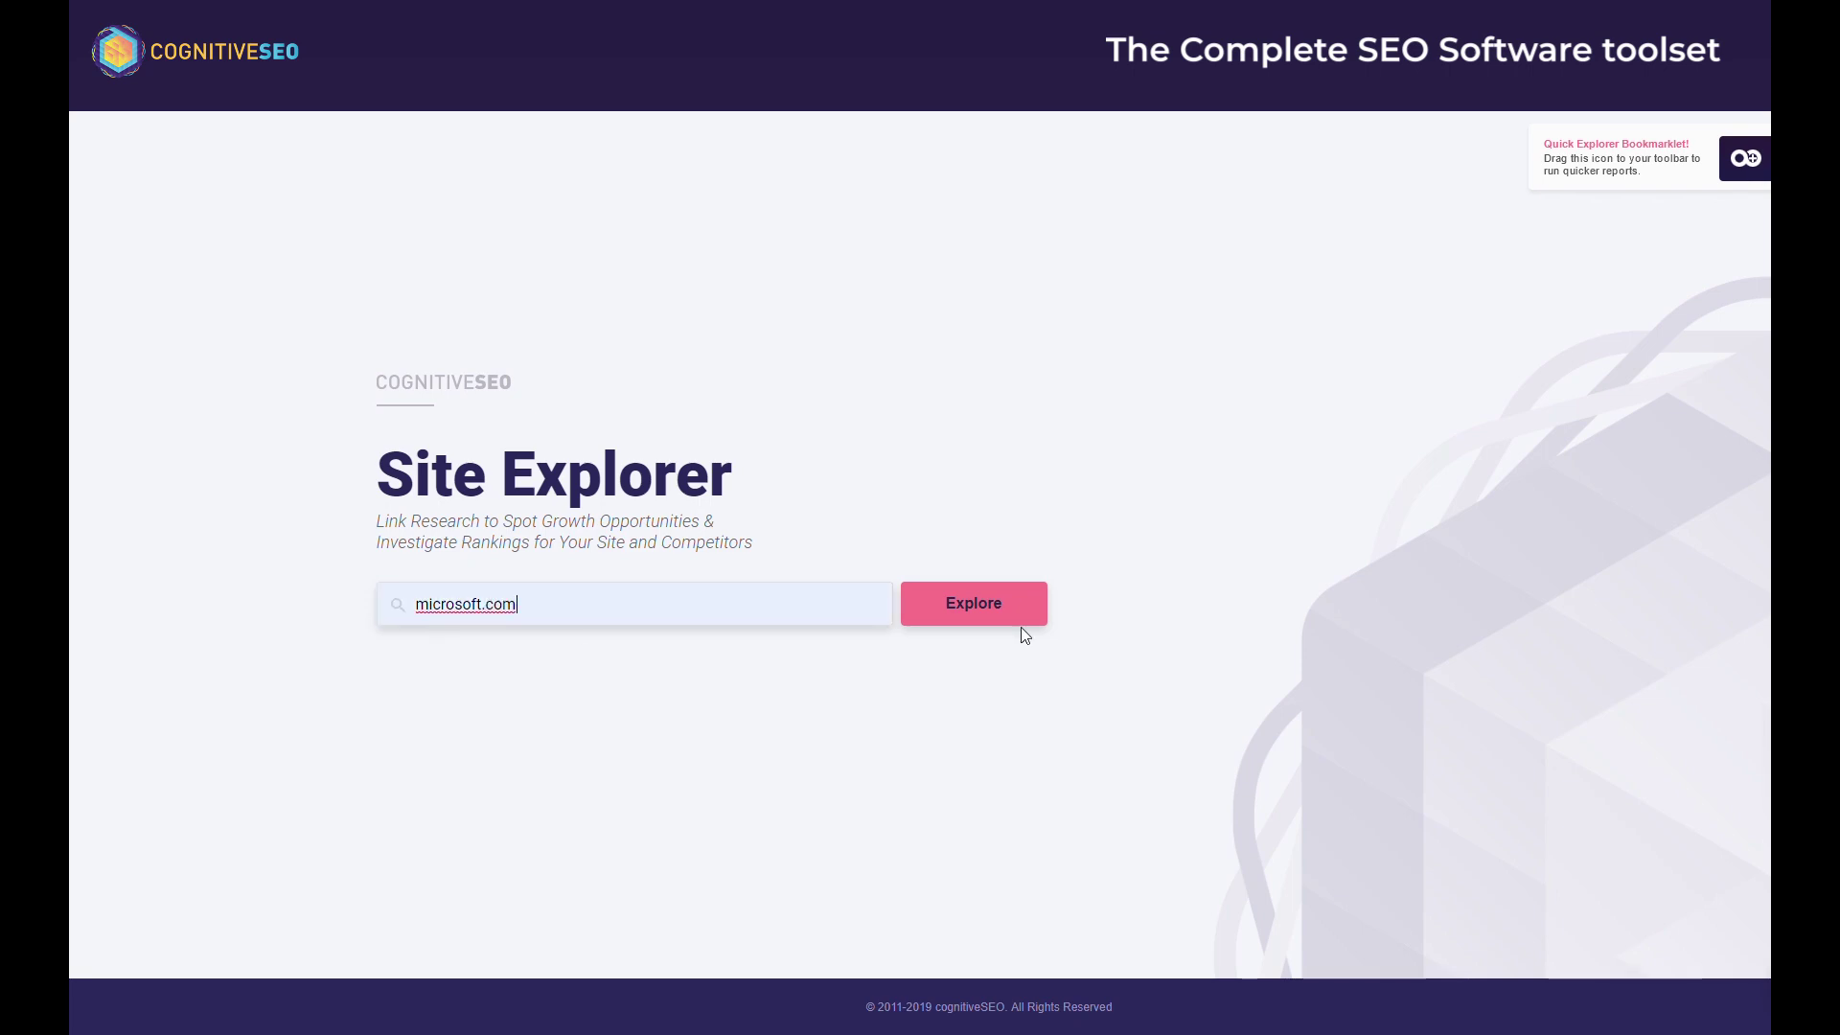
{"action": "left_click", "coordinate": [1039, 622]}
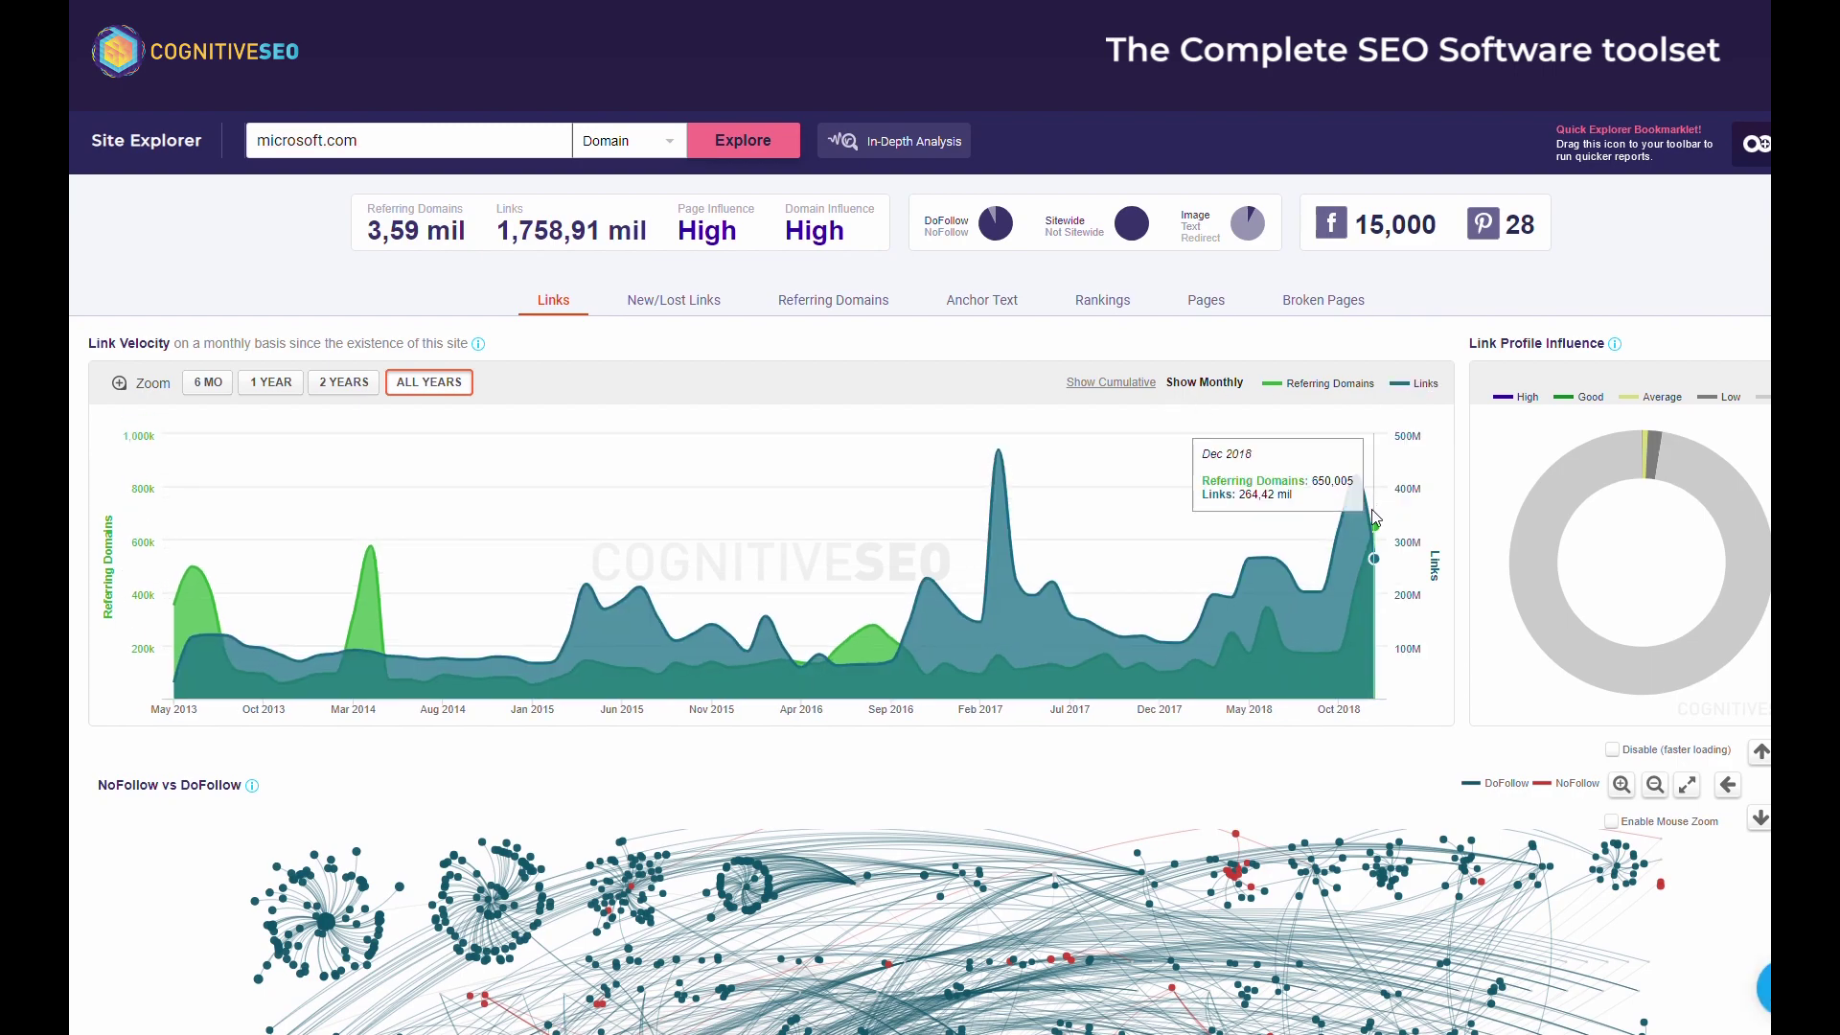
{"action": "scroll", "coordinate": [1375, 517], "scroll_direction": "down", "scroll_amount": 20}
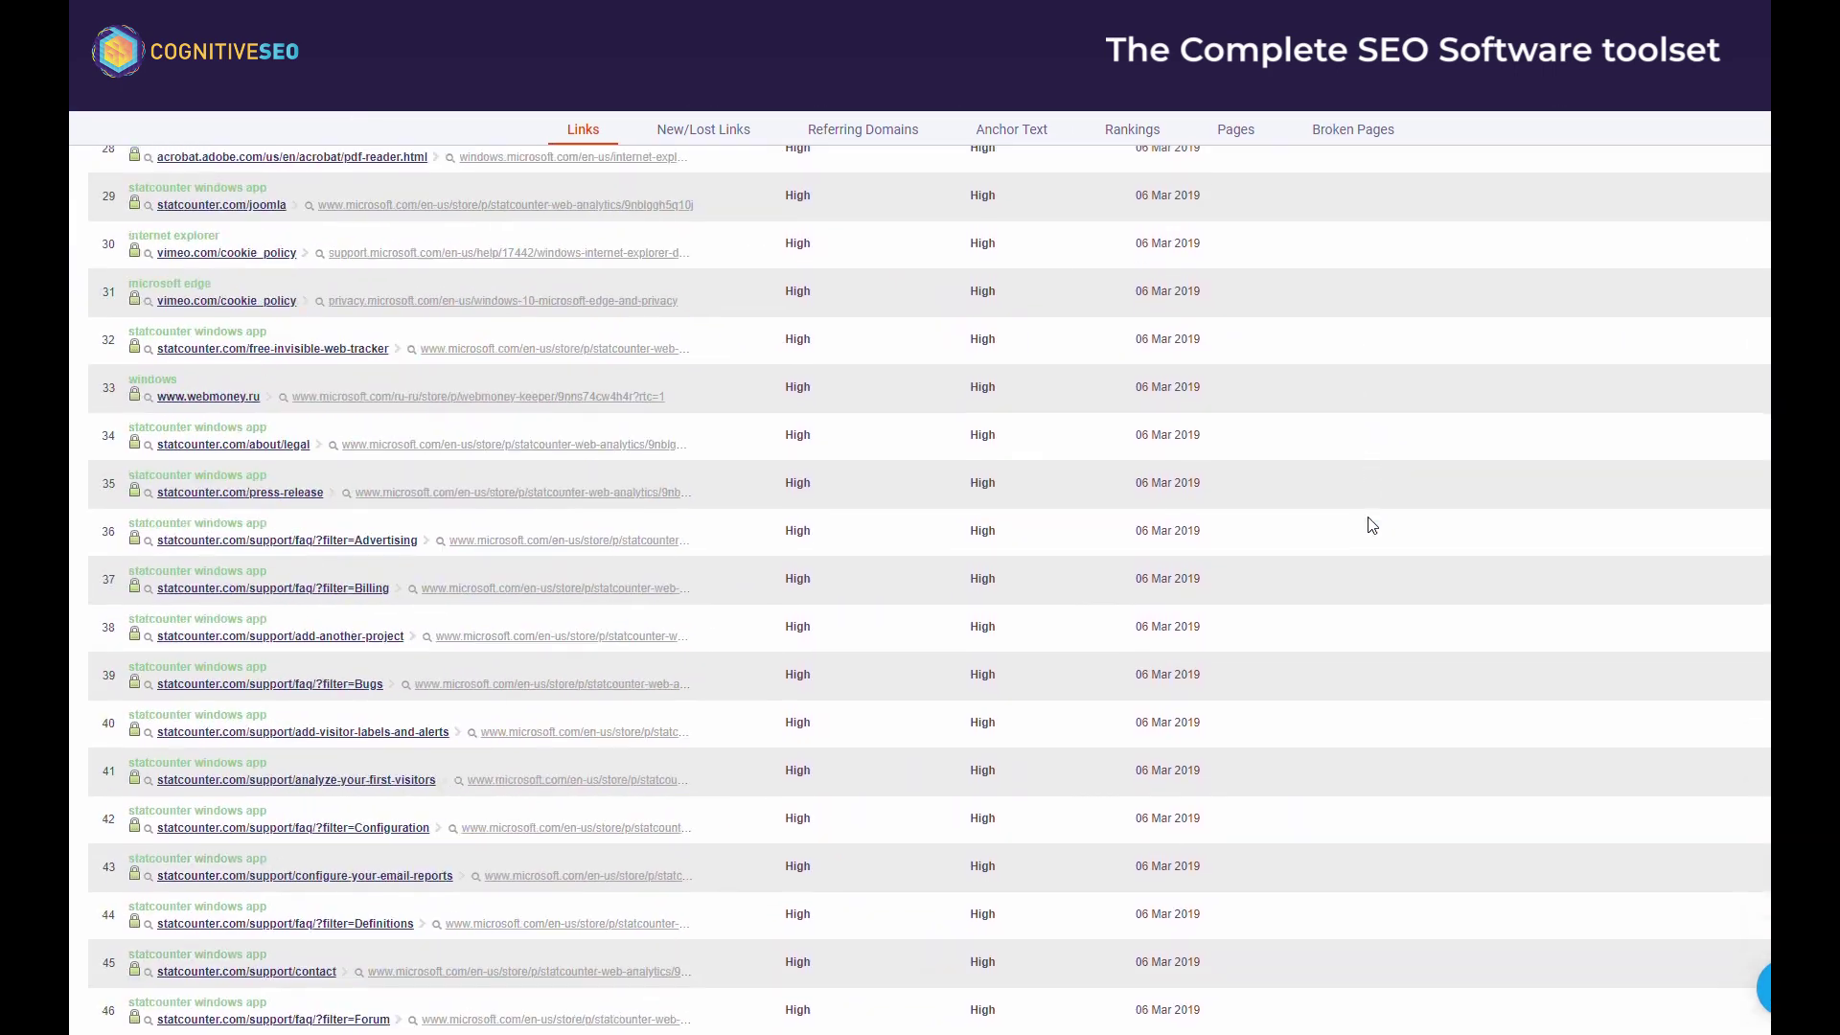
View microsoft.com's new and lost links, listing those found on 16 Feb 2019.
{"action": "scroll", "coordinate": [1373, 526], "scroll_direction": "up", "scroll_amount": 20}
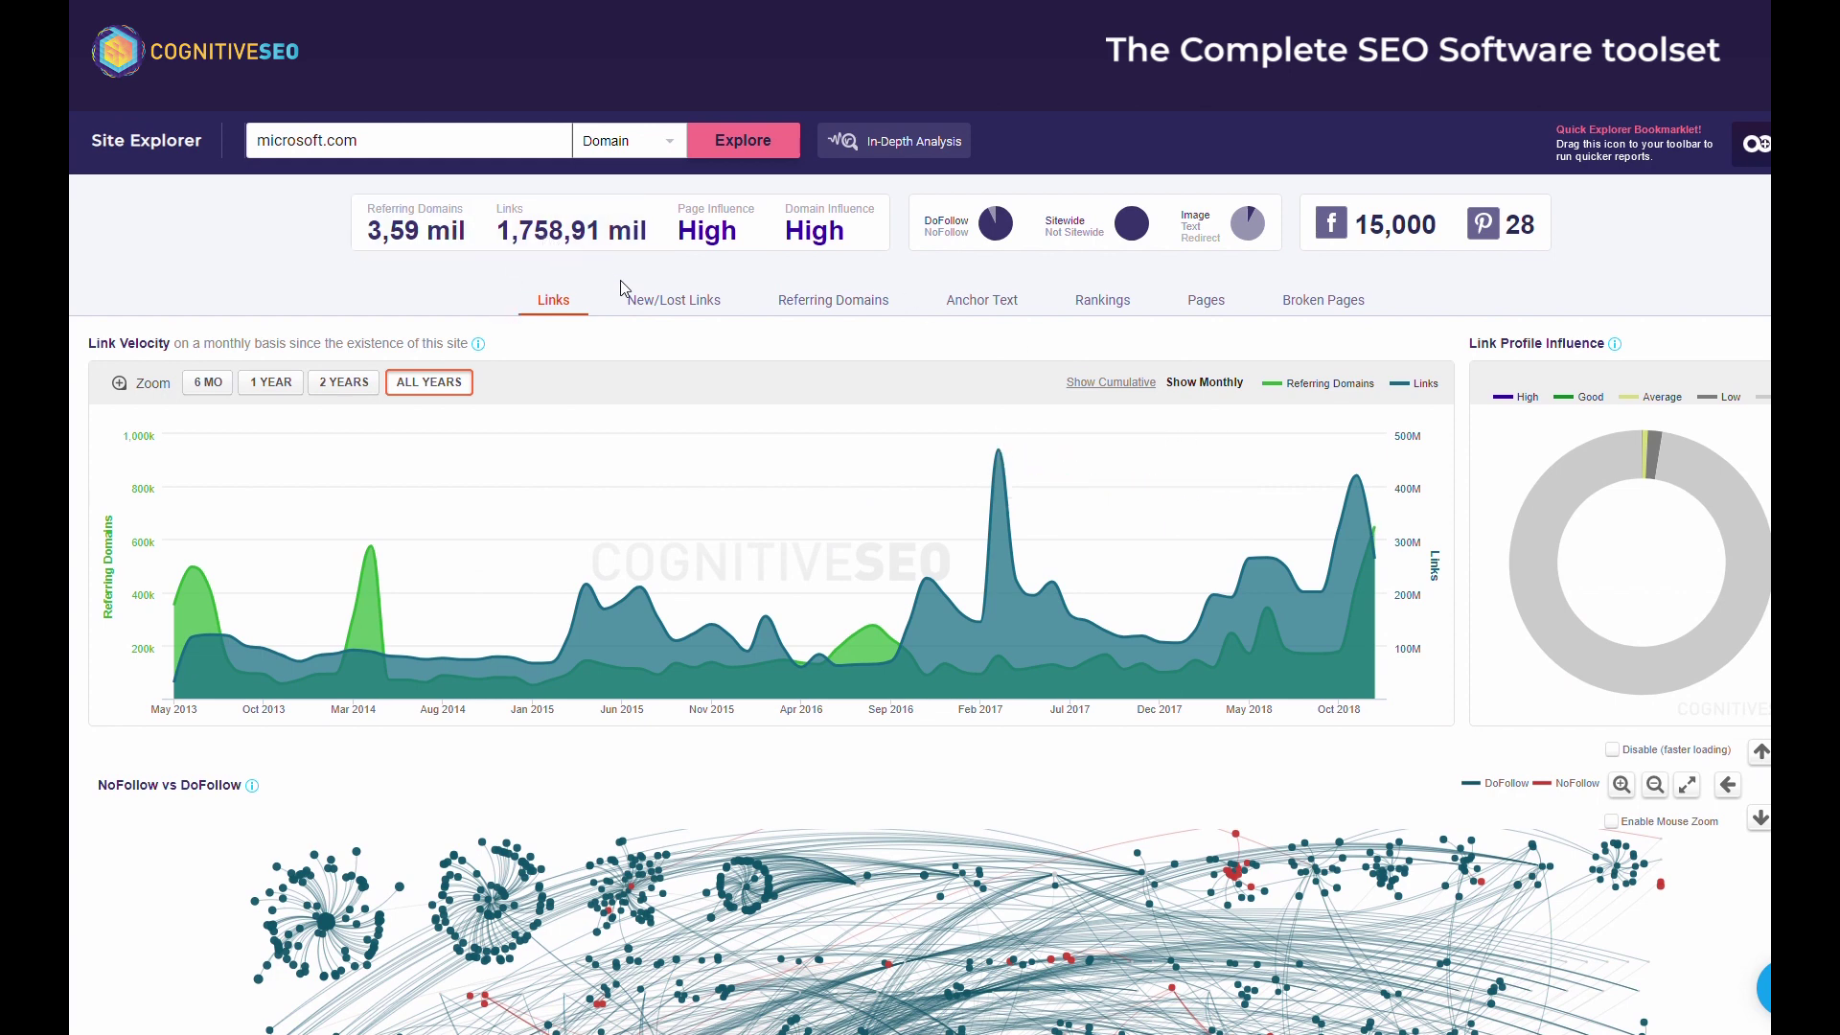
{"action": "left_click", "coordinate": [641, 297]}
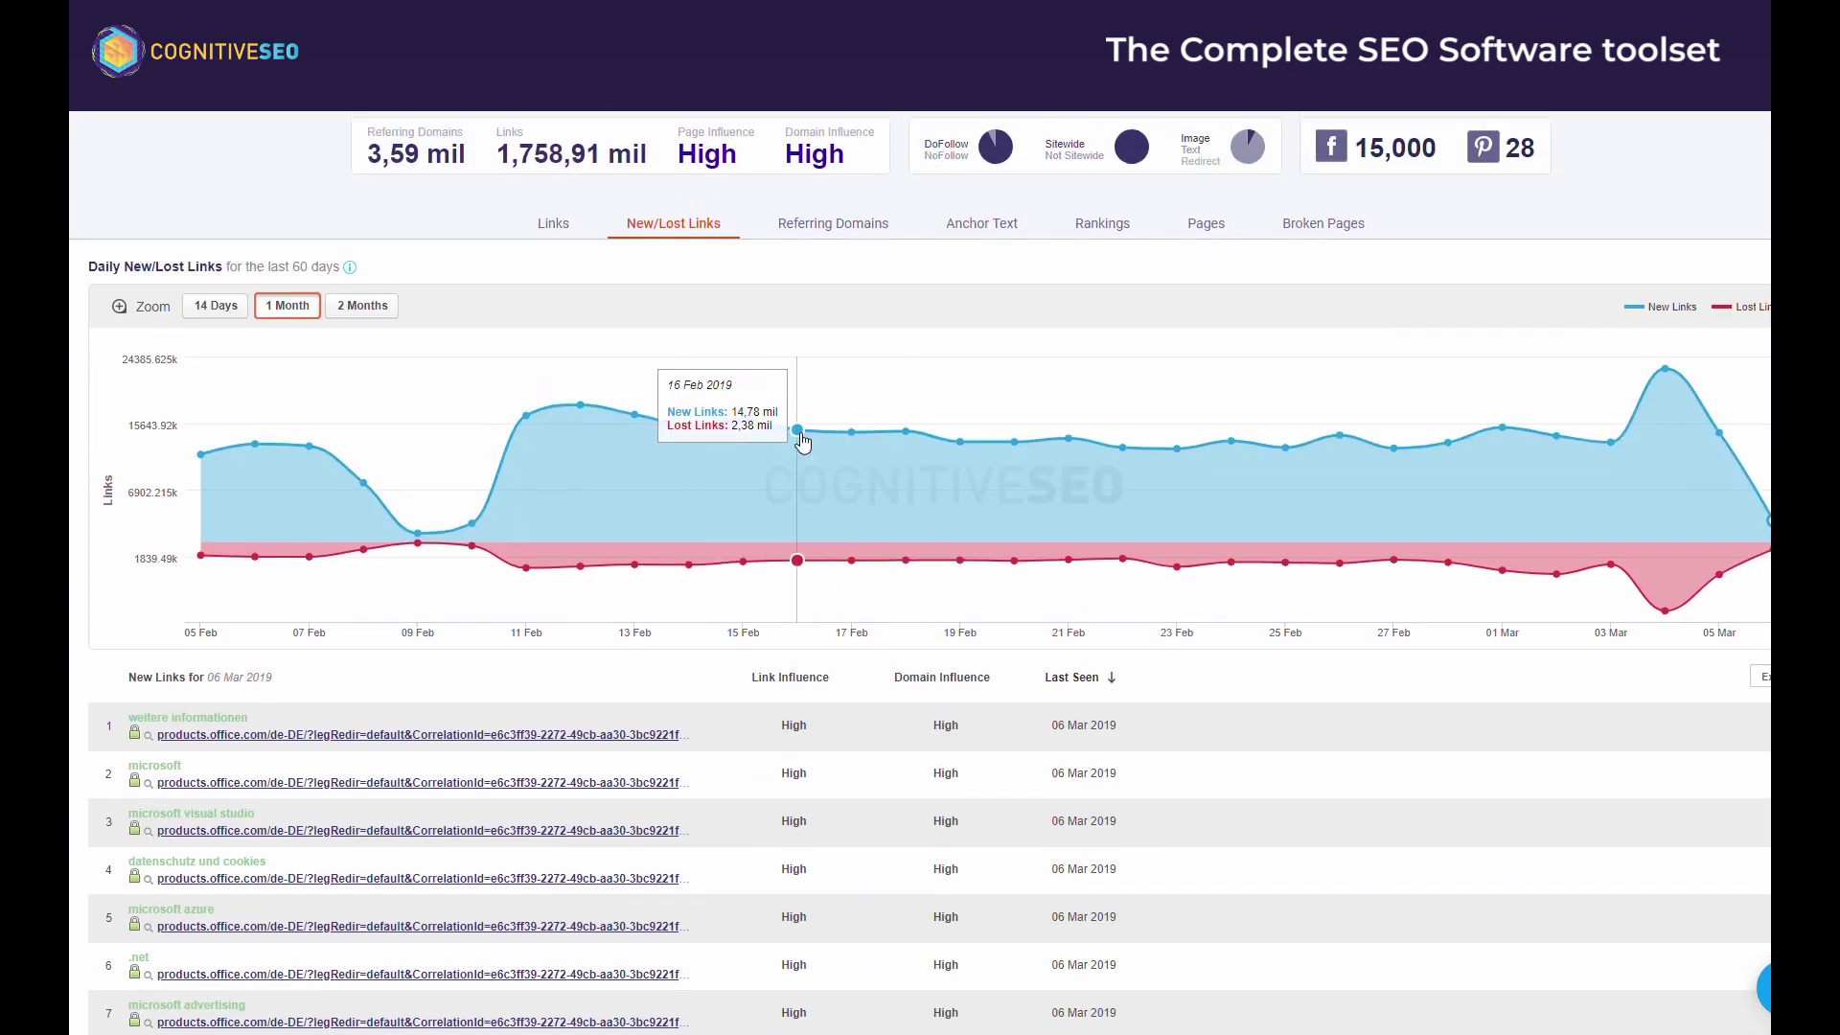
{"action": "left_click", "coordinate": [801, 437]}
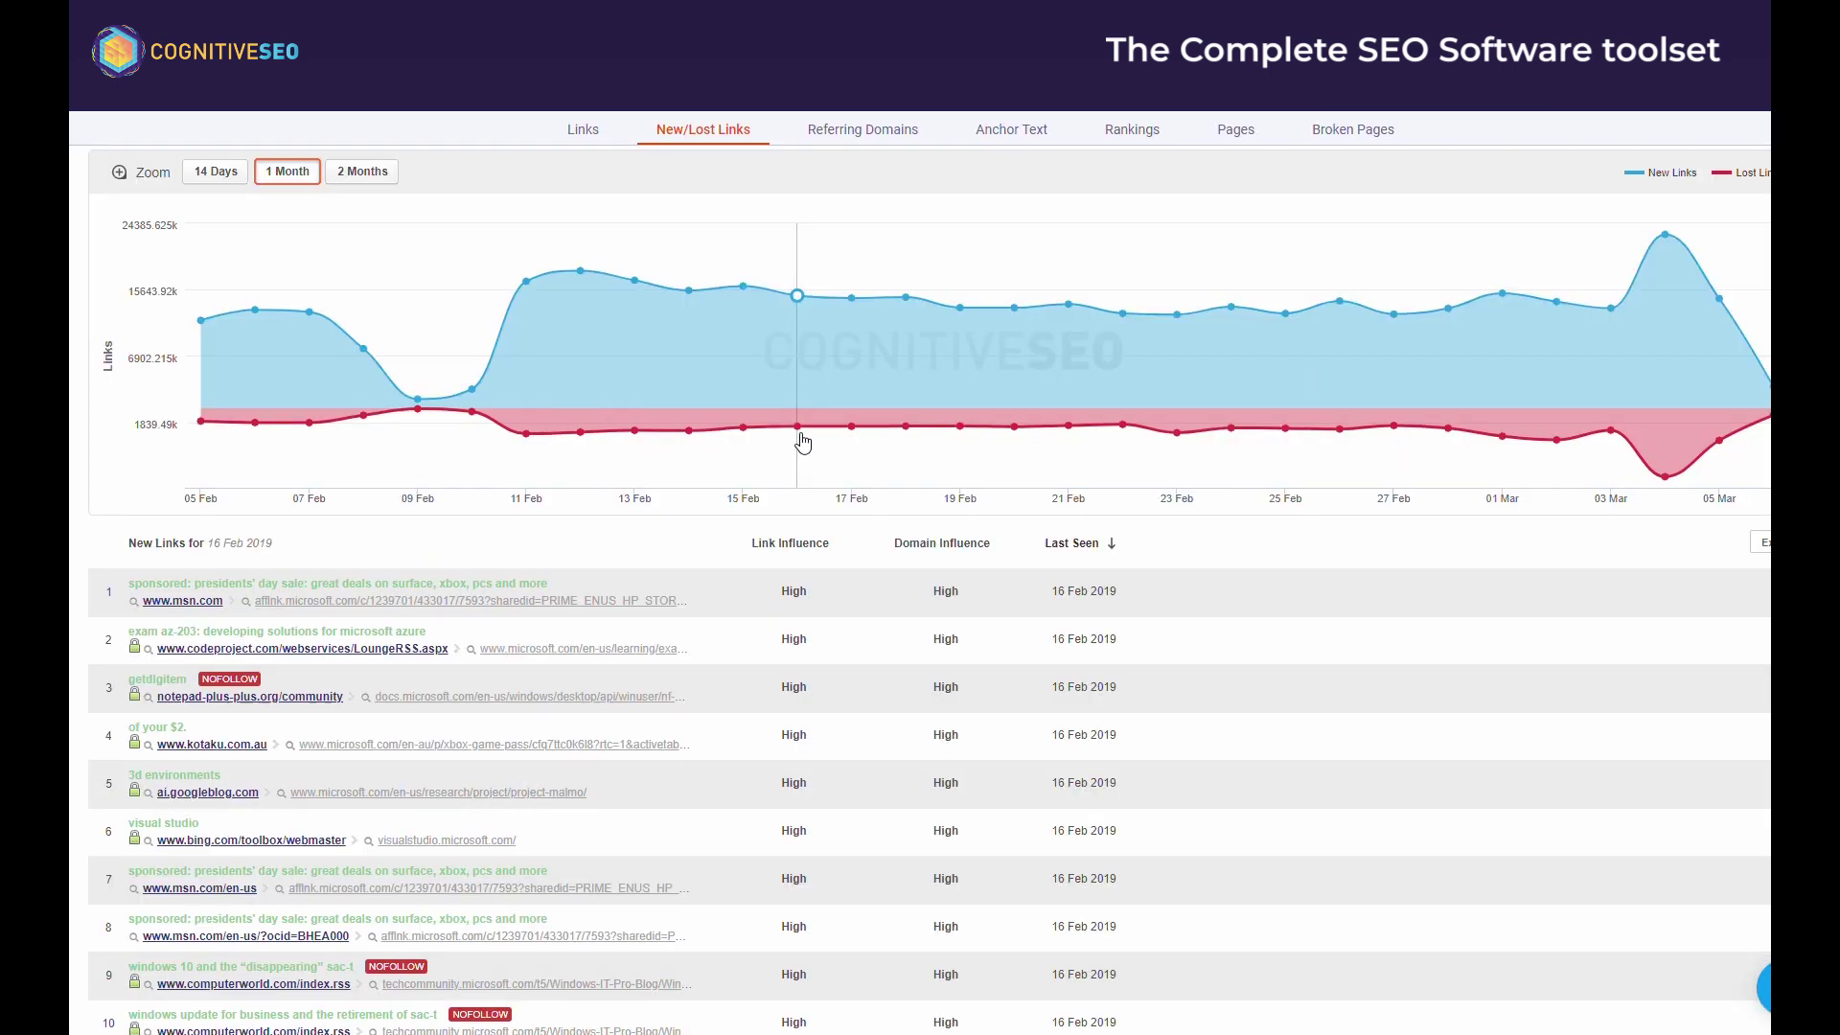
{"action": "scroll", "coordinate": [805, 657], "scroll_direction": "down", "scroll_amount": 5}
{"action": "scroll", "coordinate": [805, 657], "scroll_direction": "up", "scroll_amount": 10}
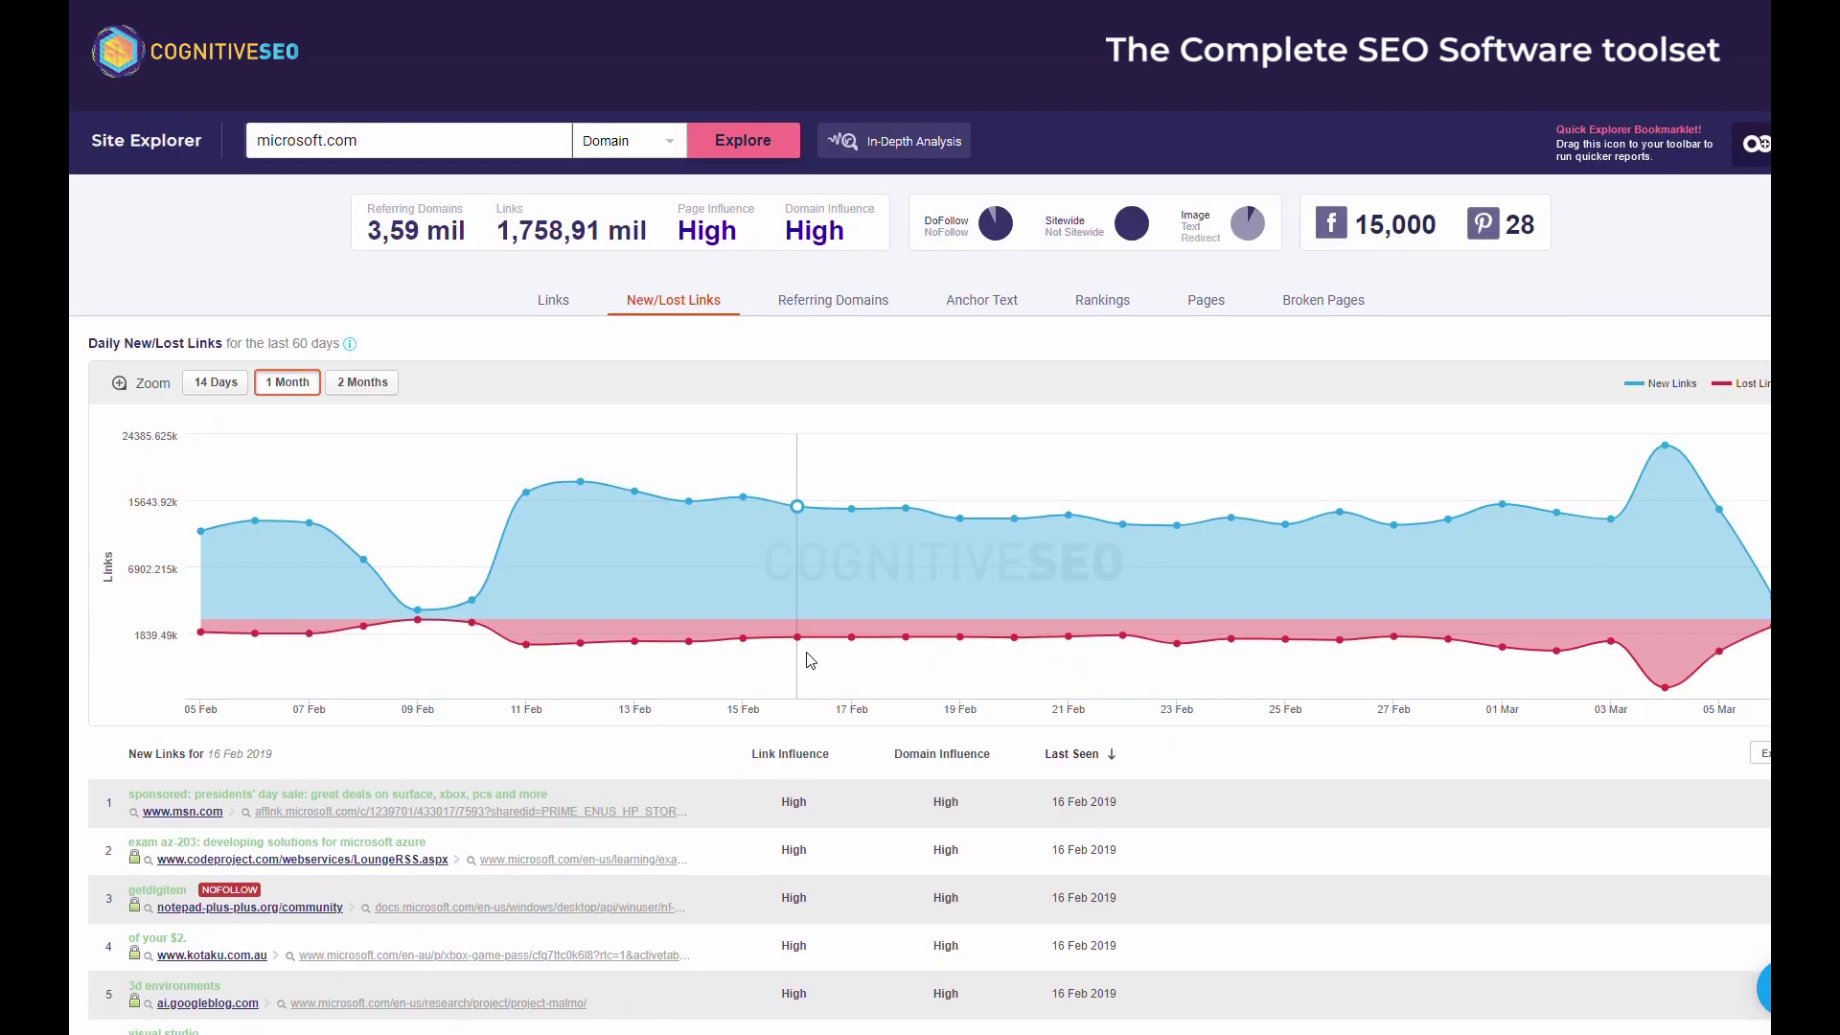
Show Referring Domains with blogspot.com expanded, filter to .com domains, then return to the overview.
{"action": "left_click", "coordinate": [849, 306]}
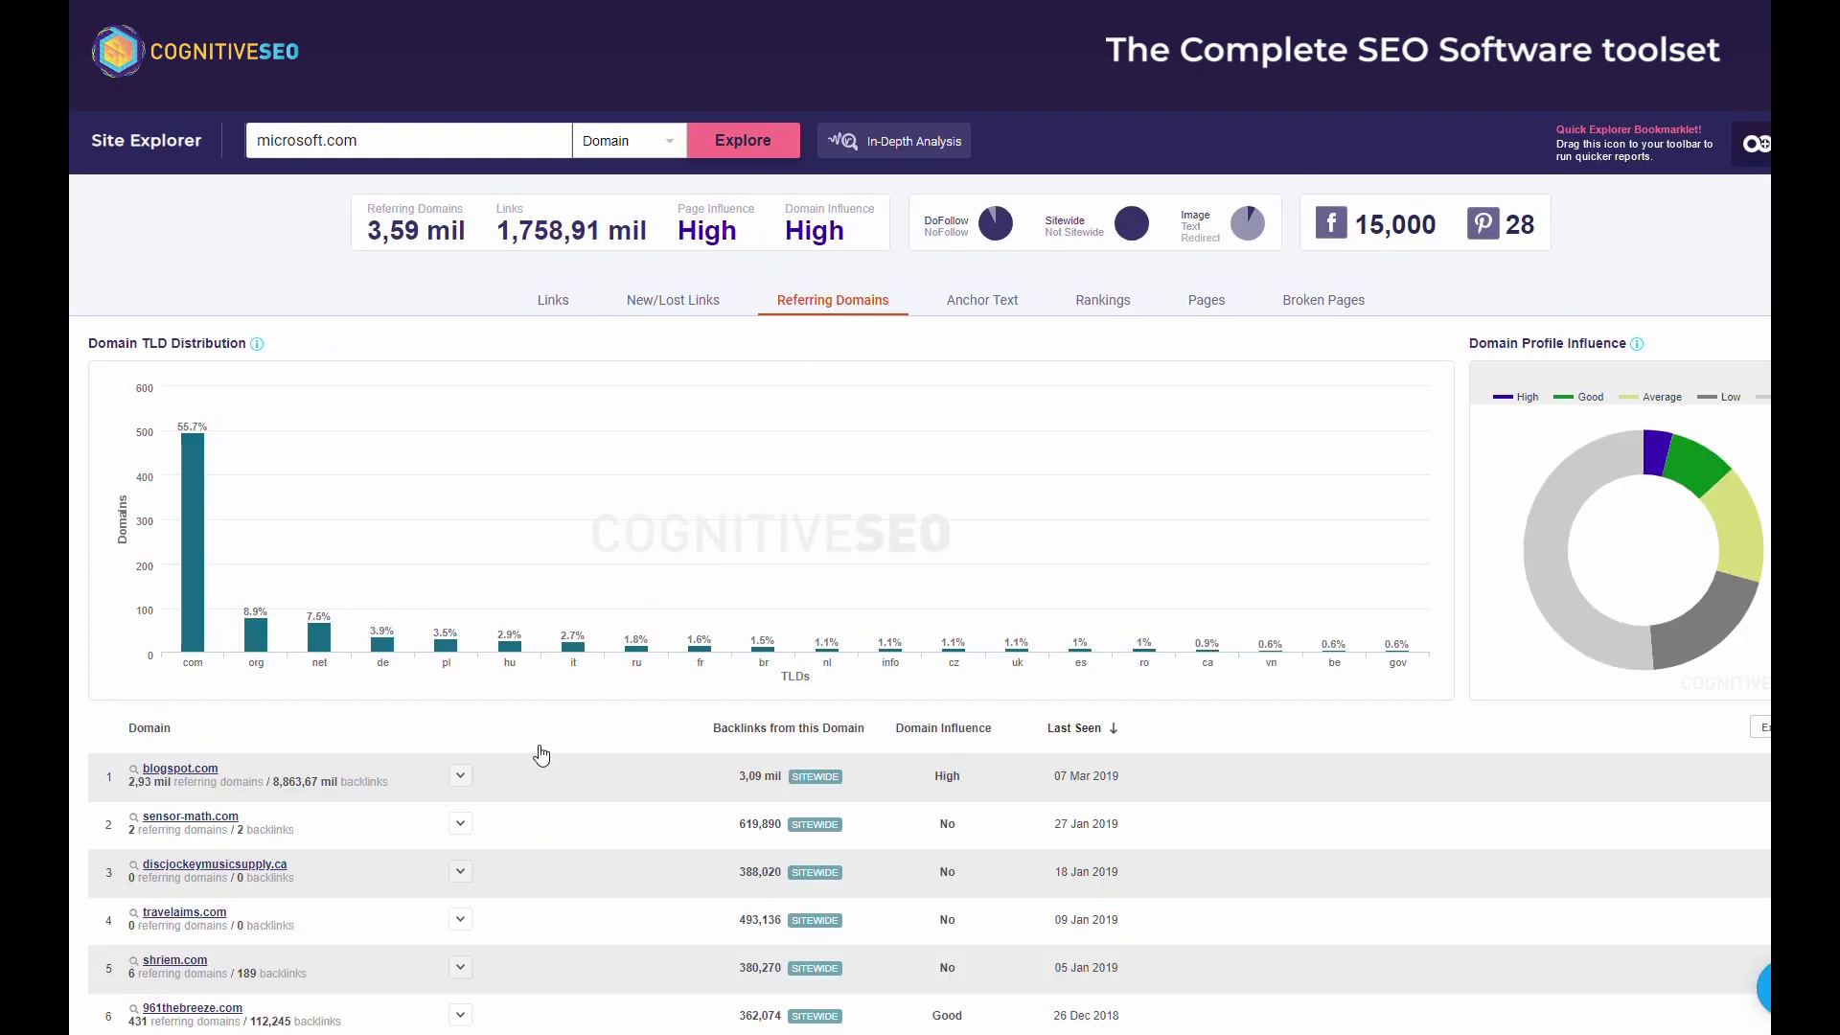
{"action": "left_click", "coordinate": [461, 776]}
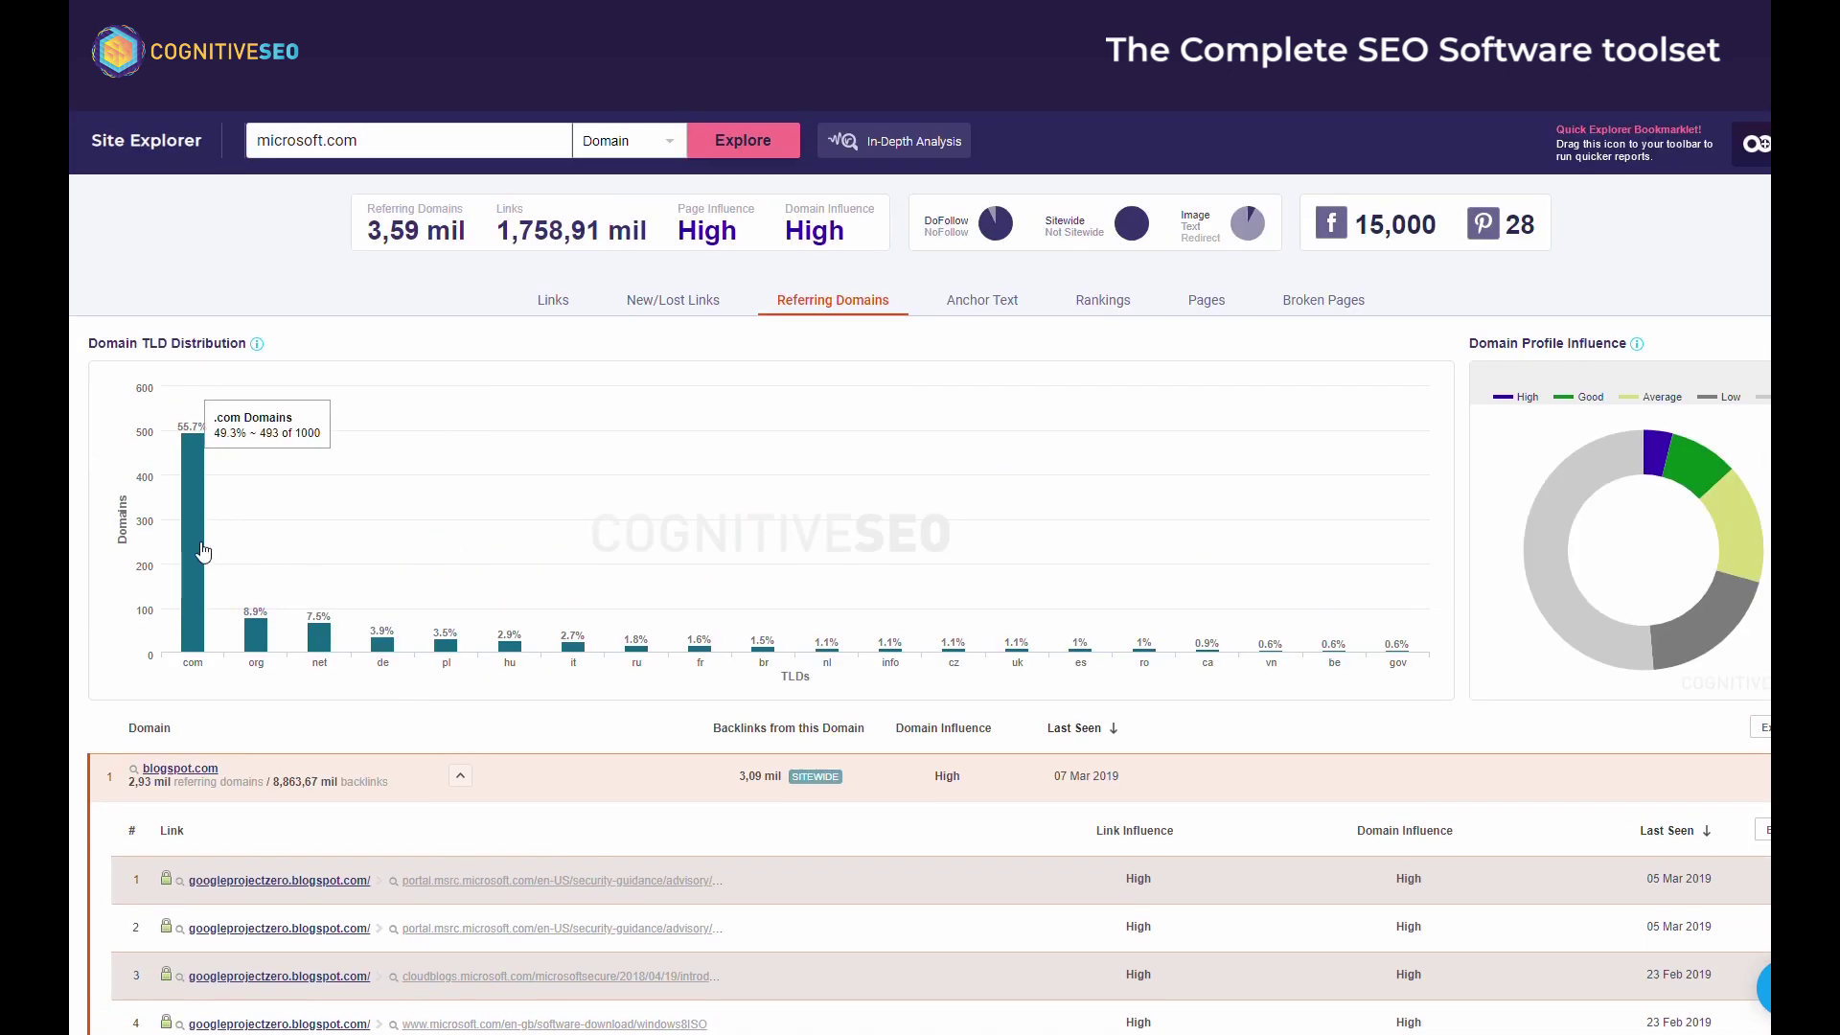
{"action": "left_click", "coordinate": [202, 552]}
{"action": "left_click", "coordinate": [135, 151]}
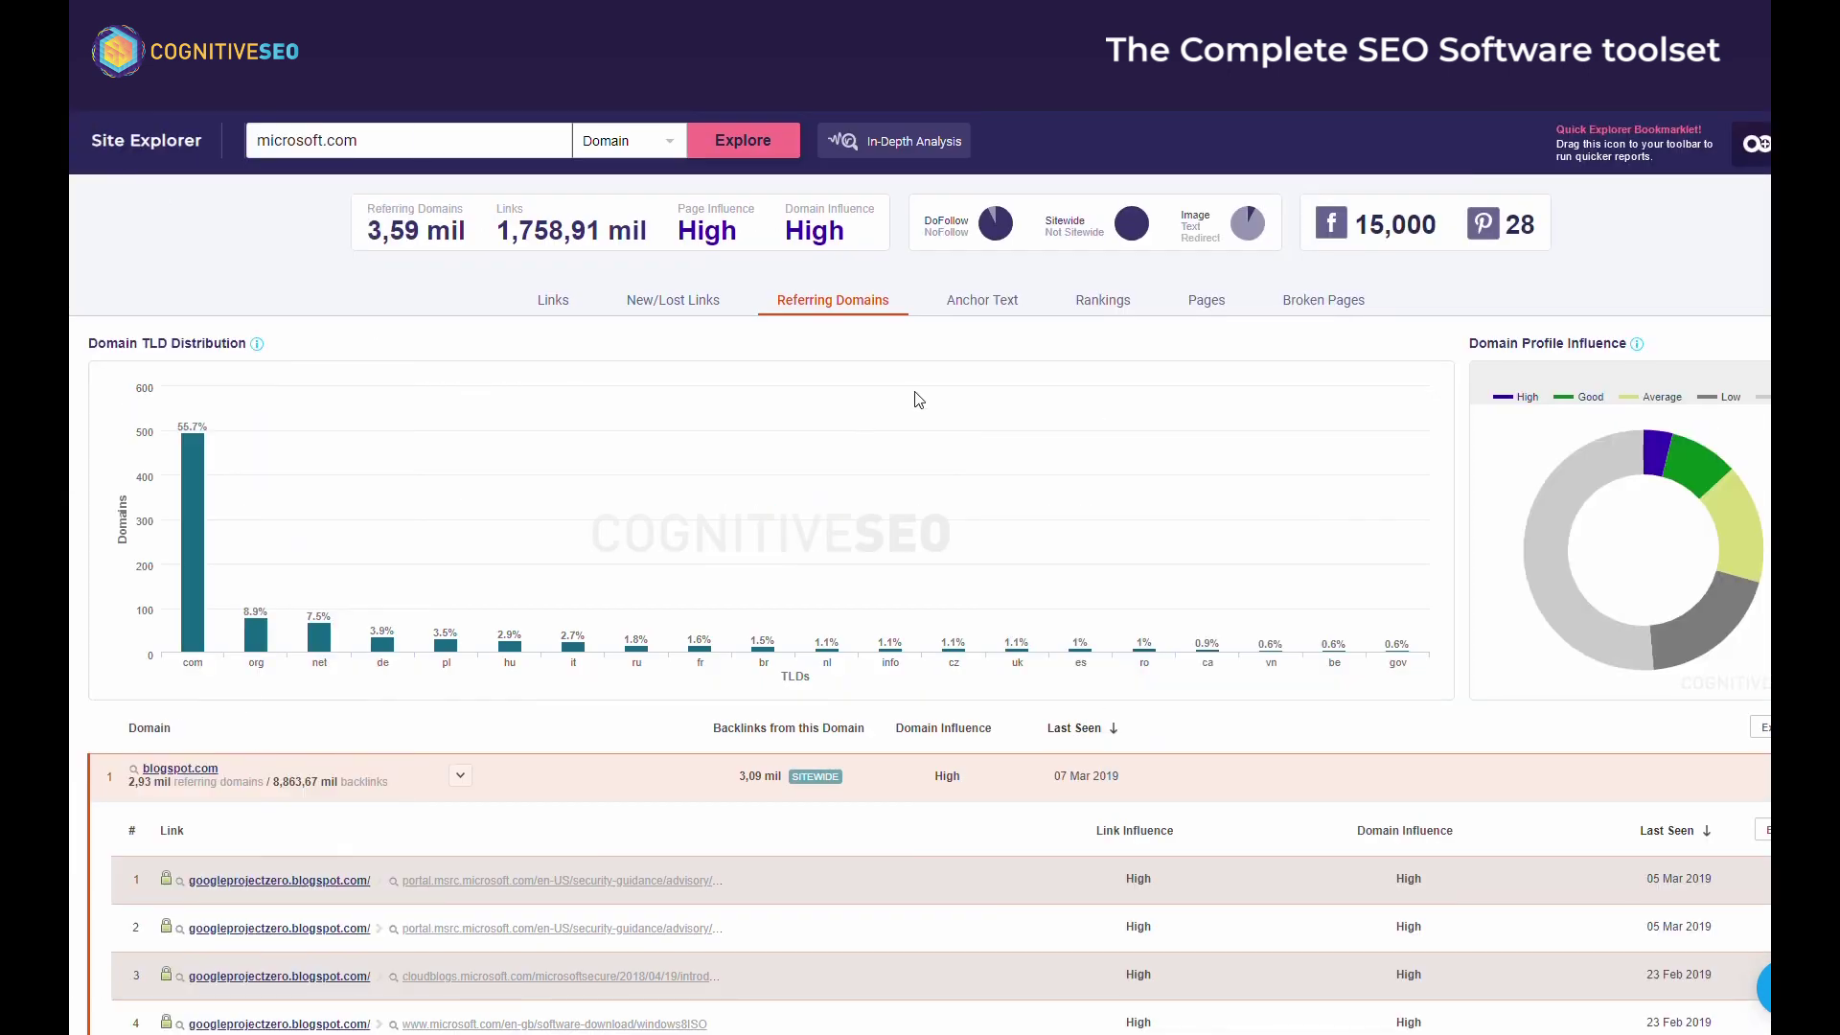
Show USA rankings, trying 5-year, 10-year and 1-year chart ranges with Google updates marked.
{"action": "left_click", "coordinate": [1090, 305]}
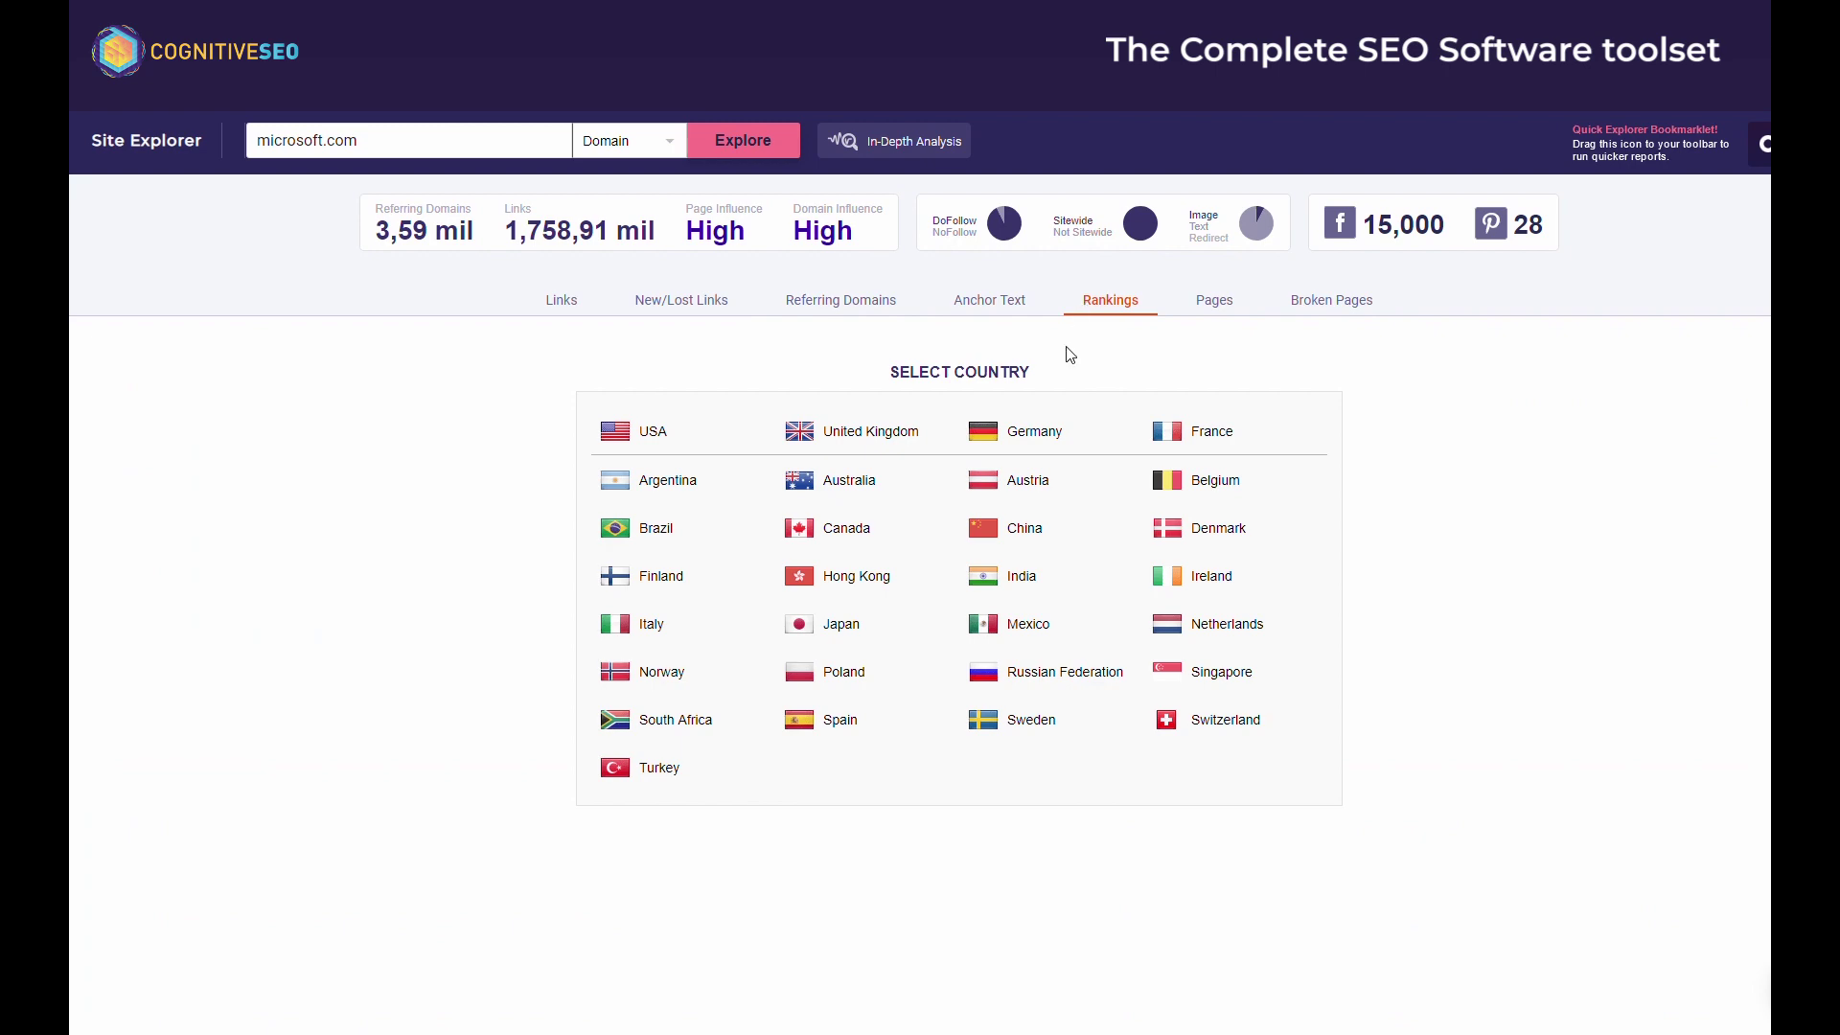
{"action": "left_click", "coordinate": [658, 433]}
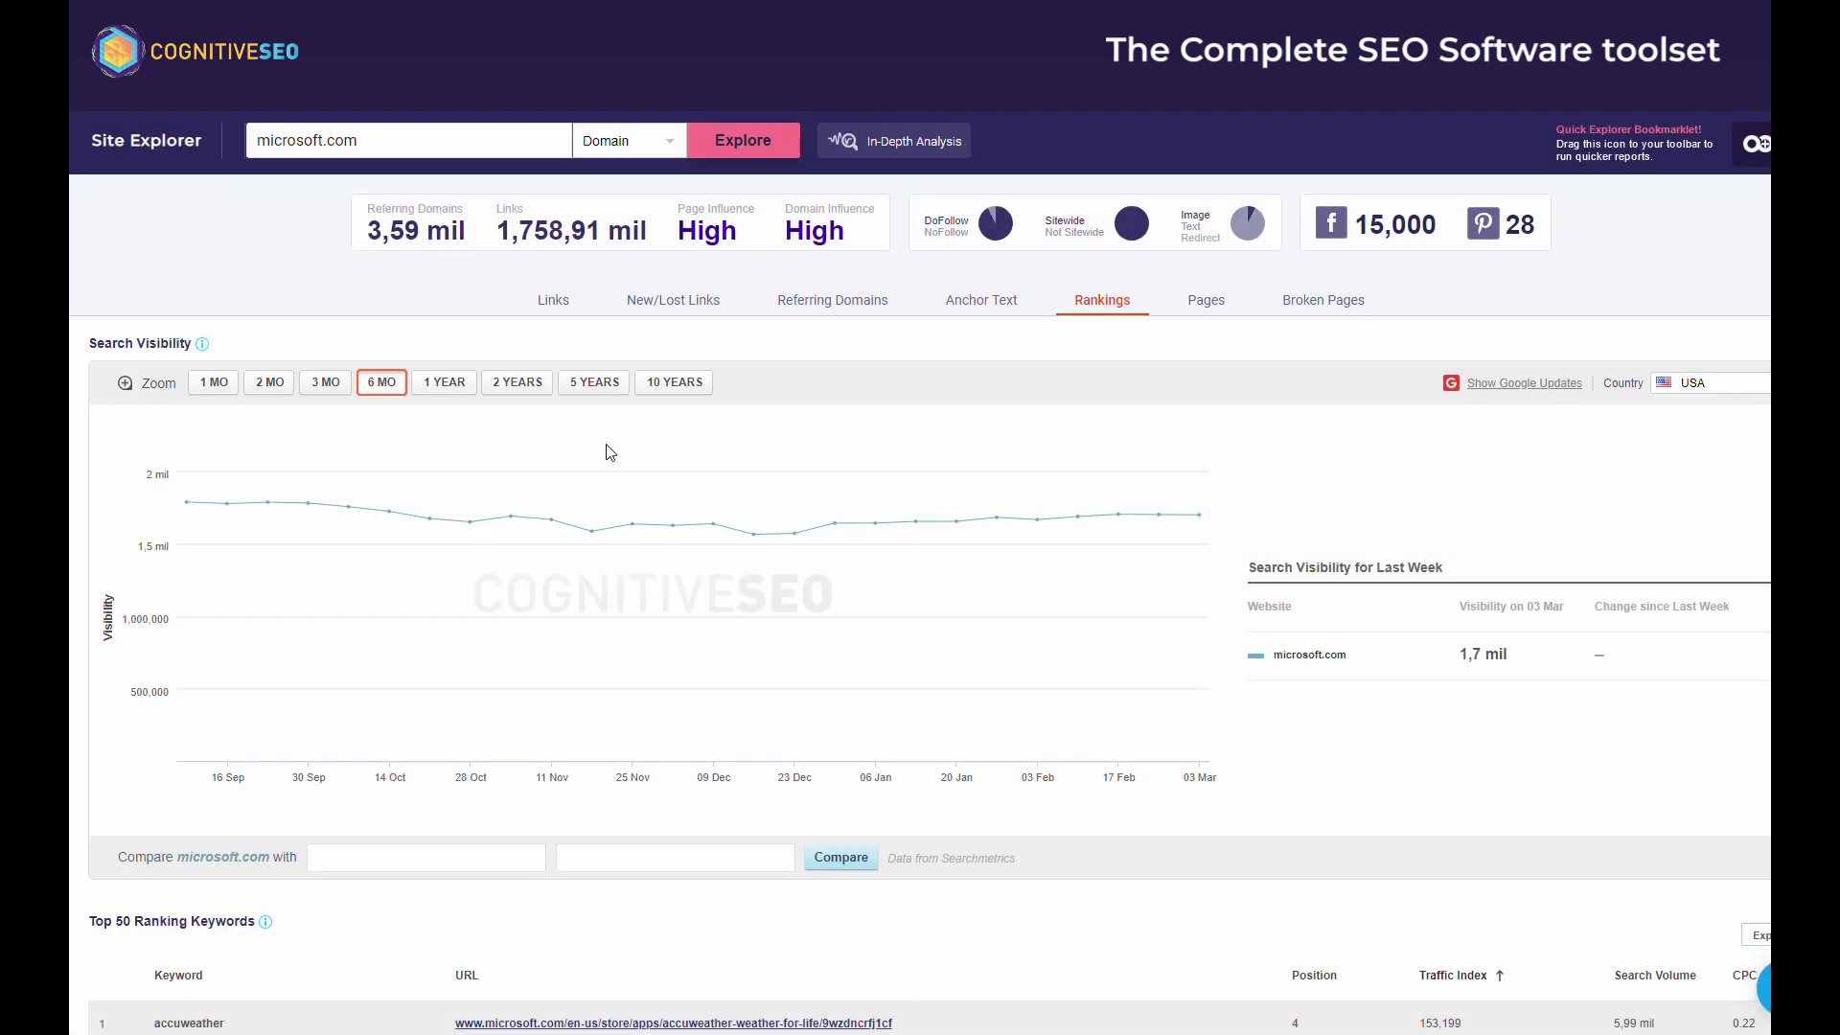
{"action": "left_click", "coordinate": [587, 382]}
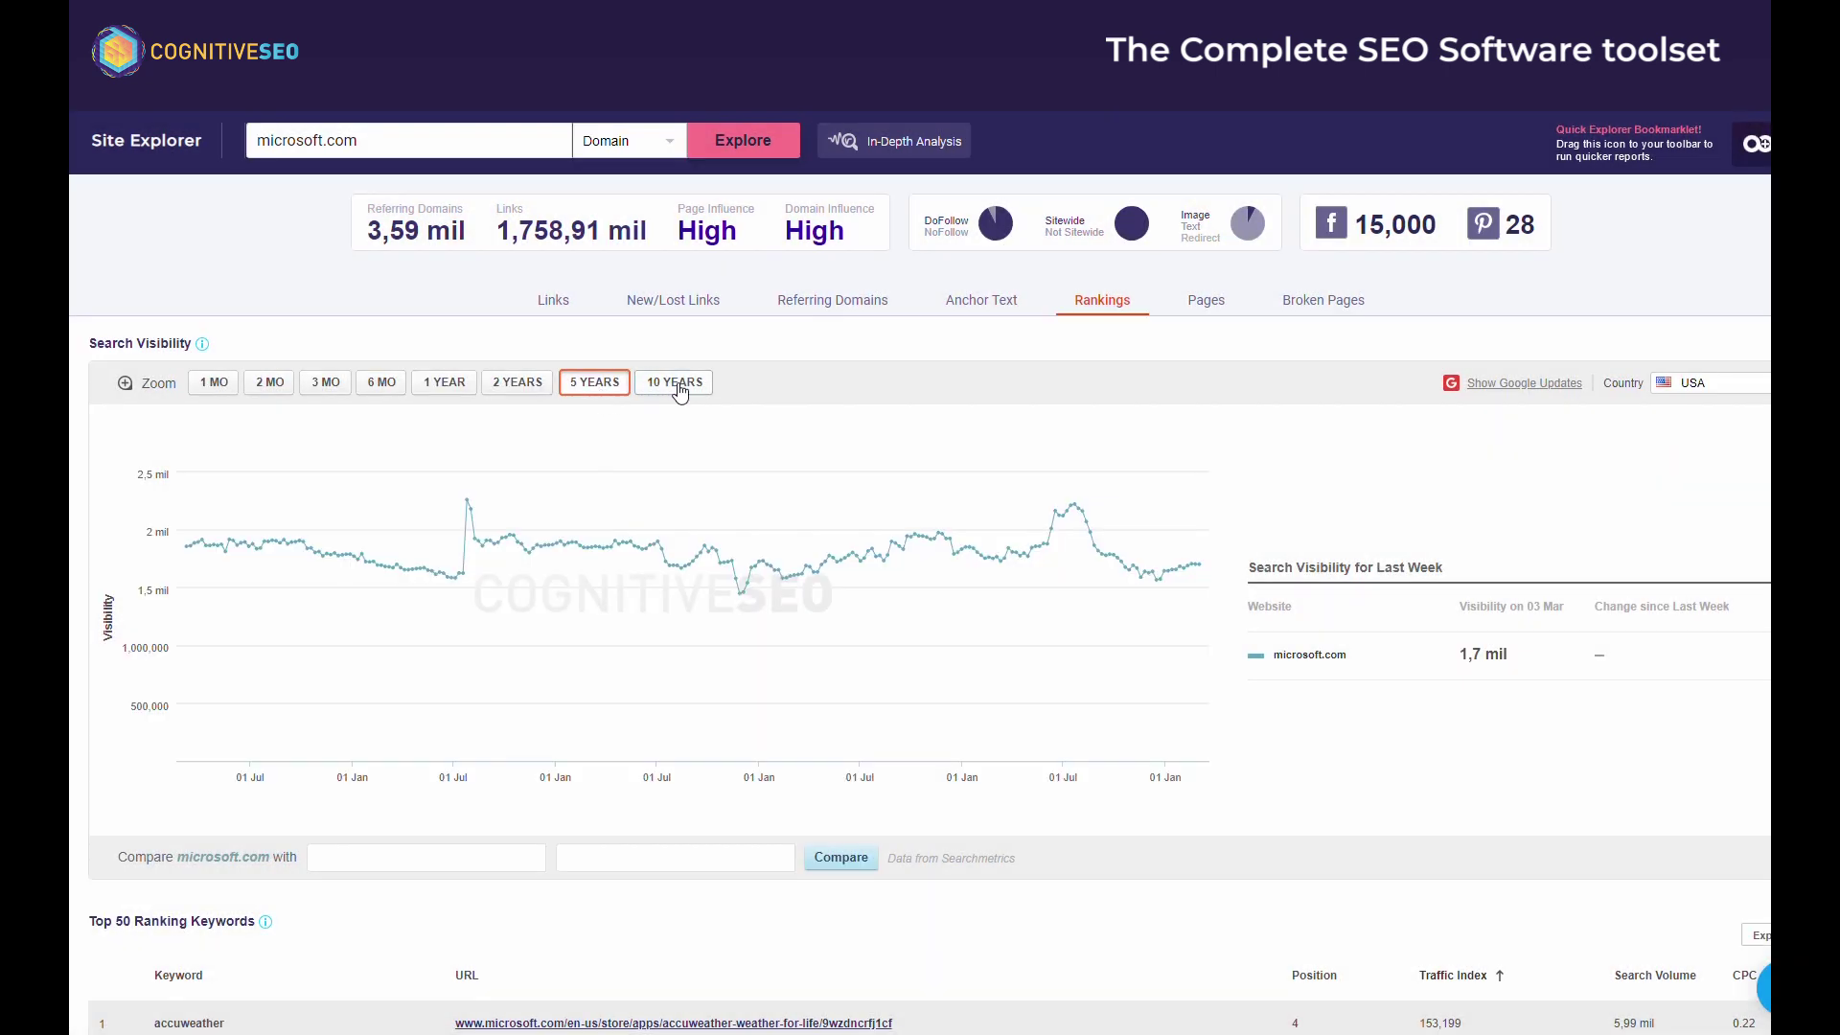
{"action": "left_click", "coordinate": [677, 385]}
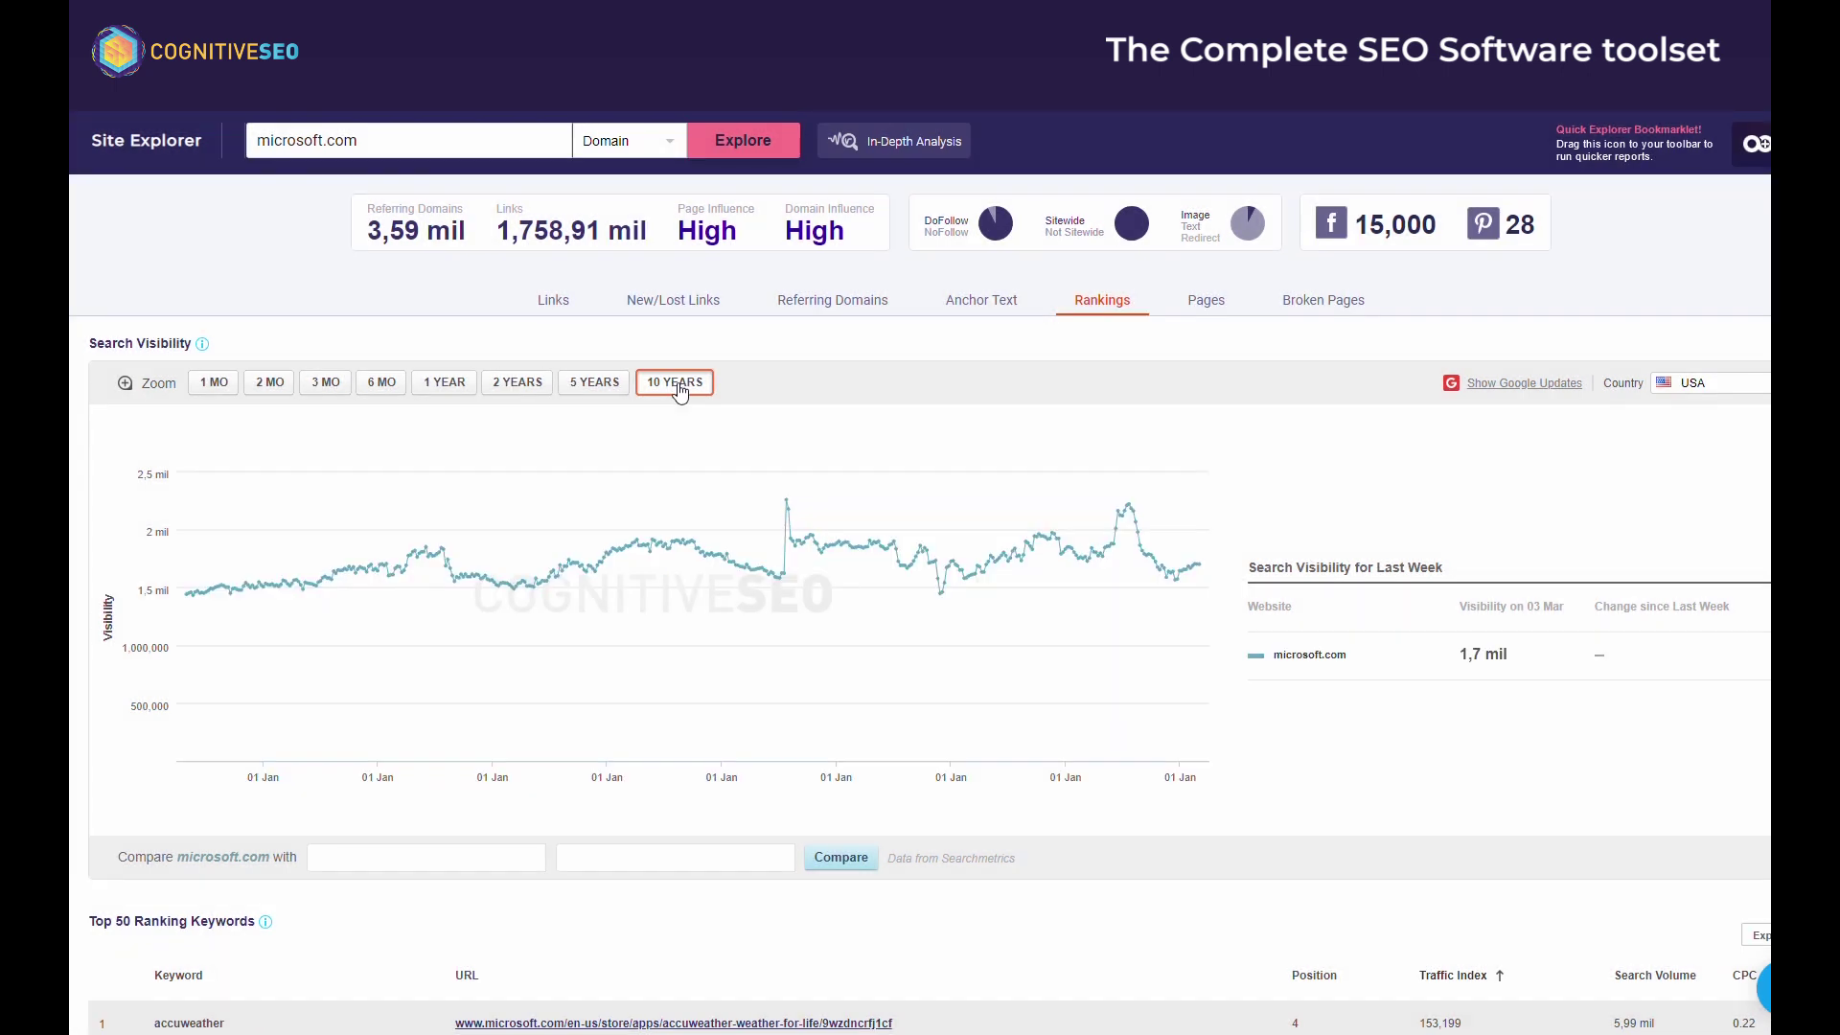
{"action": "left_click", "coordinate": [441, 384]}
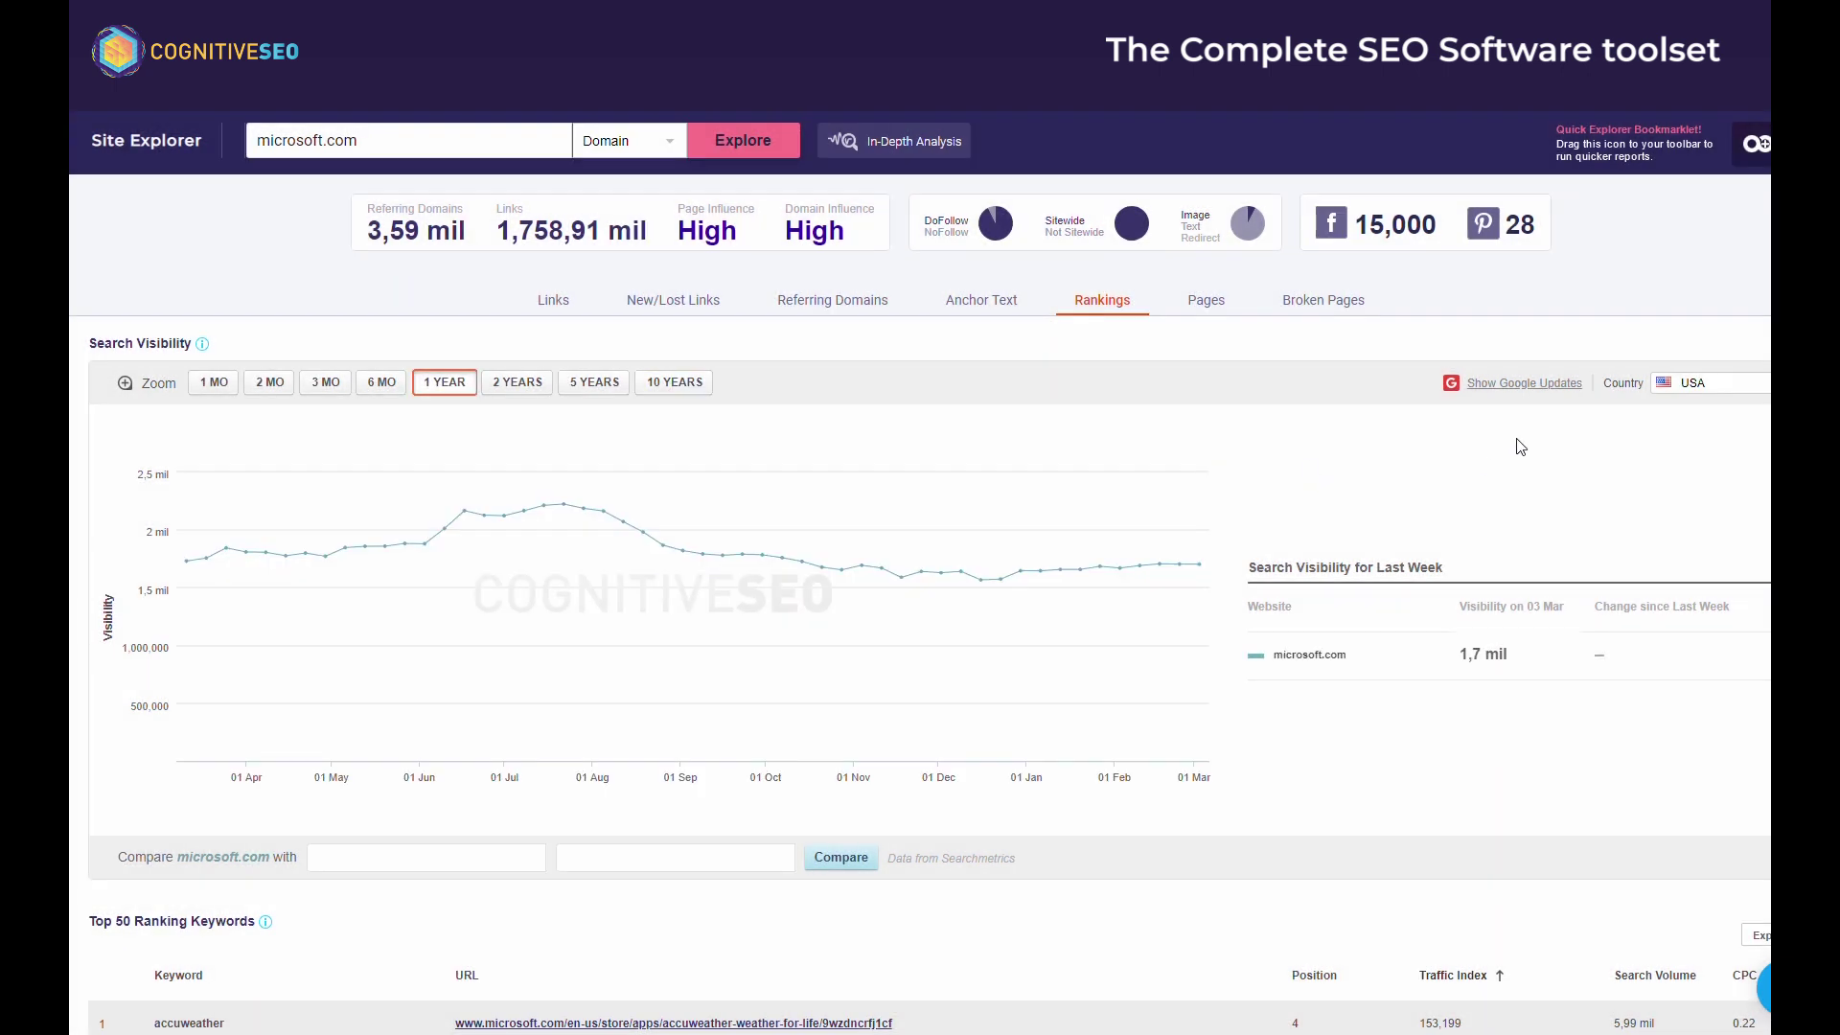
{"action": "left_click", "coordinate": [1523, 384]}
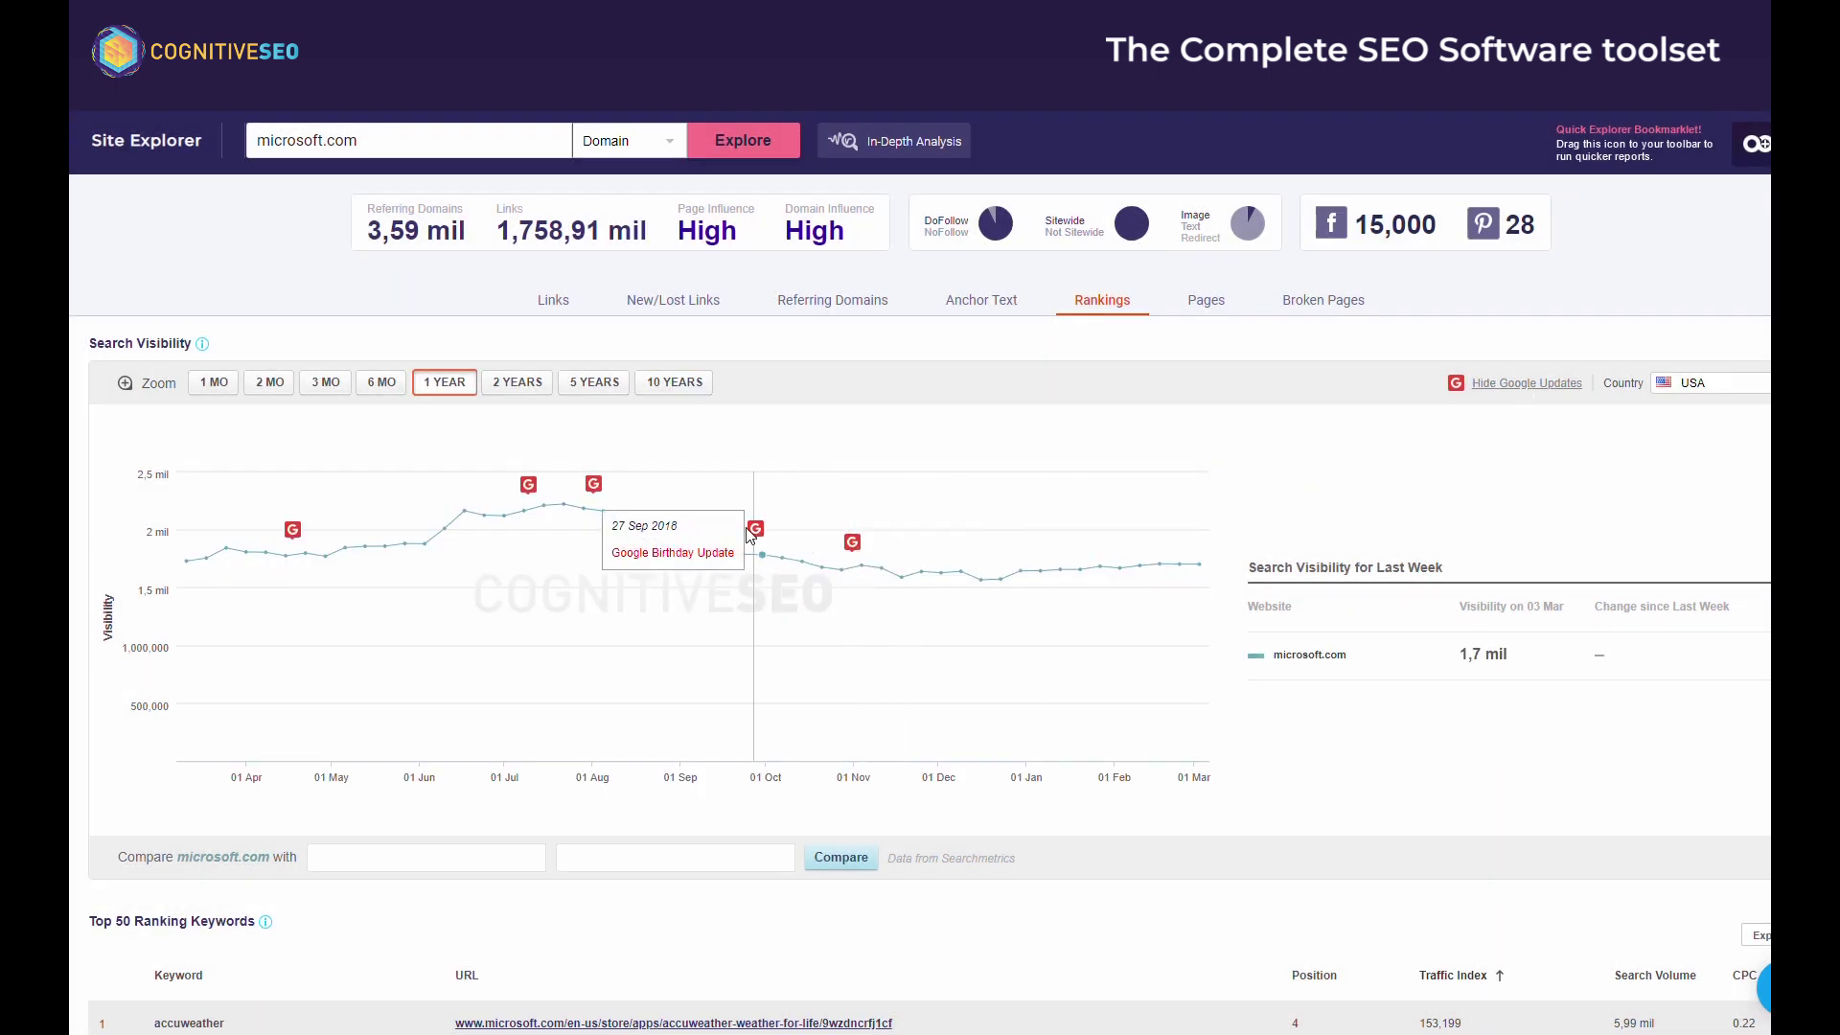
Expand the keyword table to 20 rows and sort it by position, search volume and CPC.
{"action": "scroll", "coordinate": [1307, 608], "scroll_direction": "down", "scroll_amount": 5}
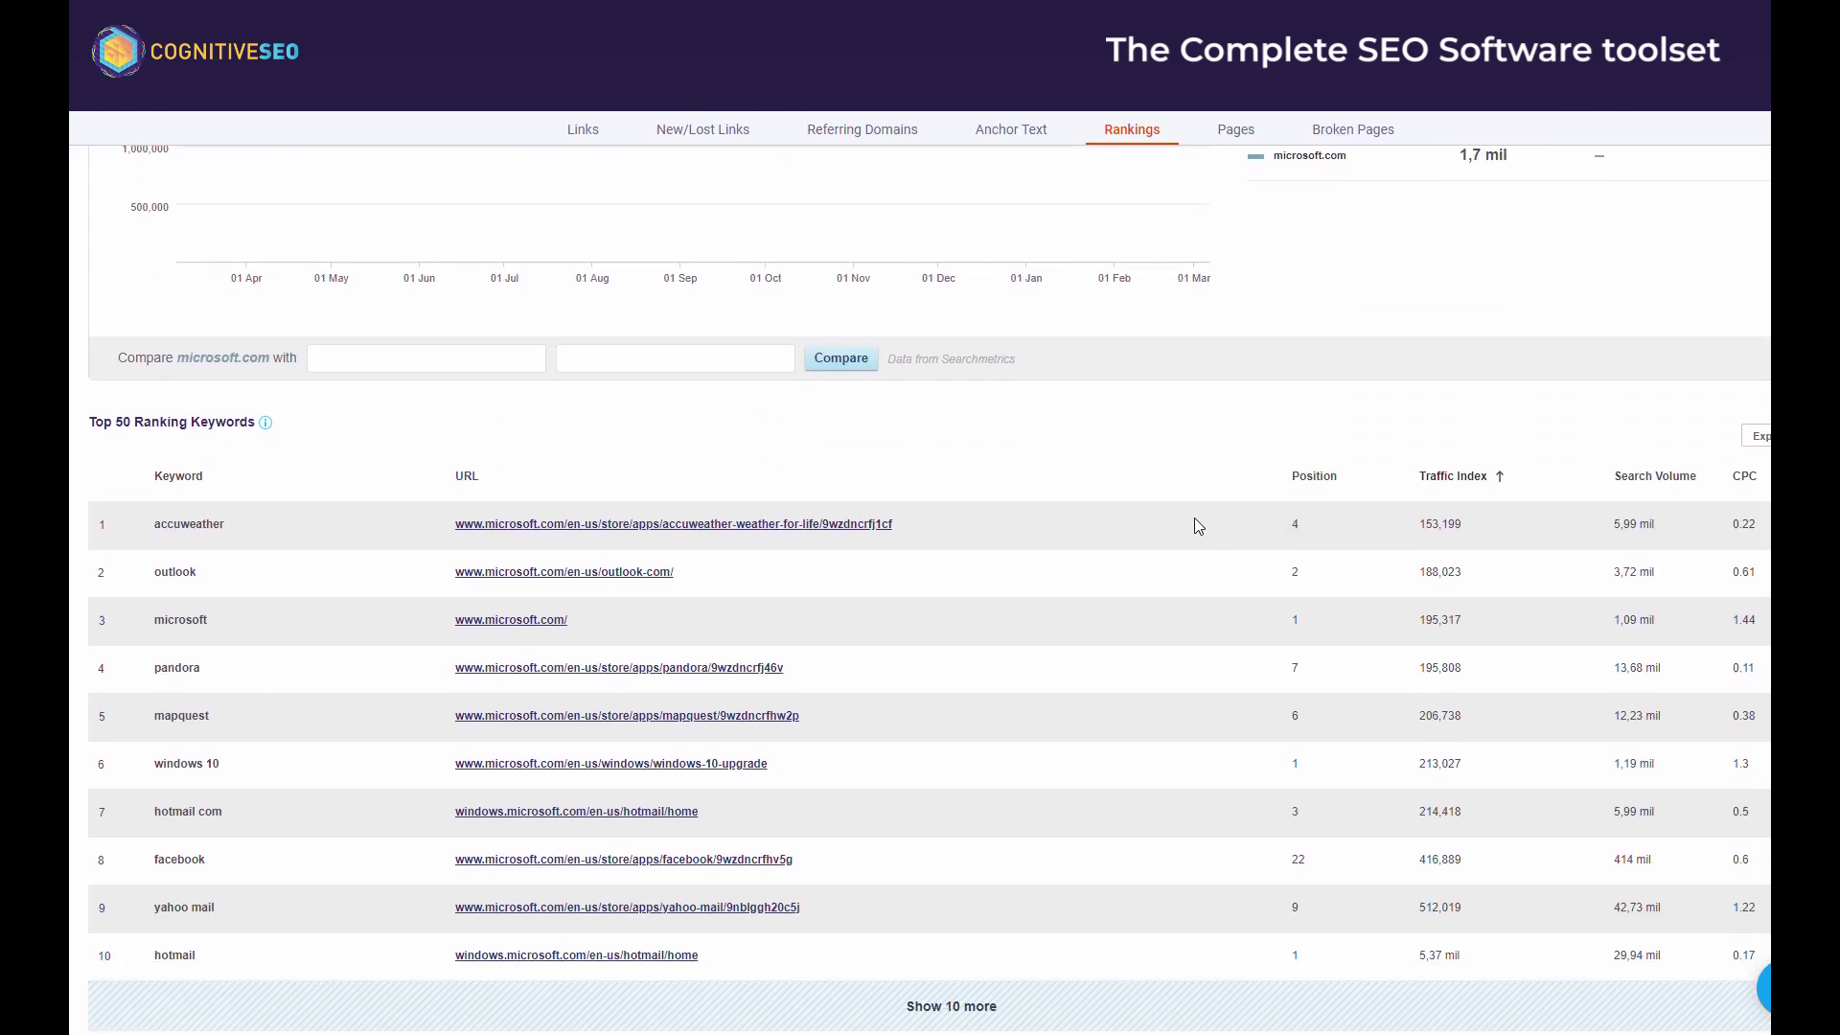
{"action": "left_click", "coordinate": [958, 1004]}
{"action": "scroll", "coordinate": [1026, 757], "scroll_direction": "down", "scroll_amount": 5}
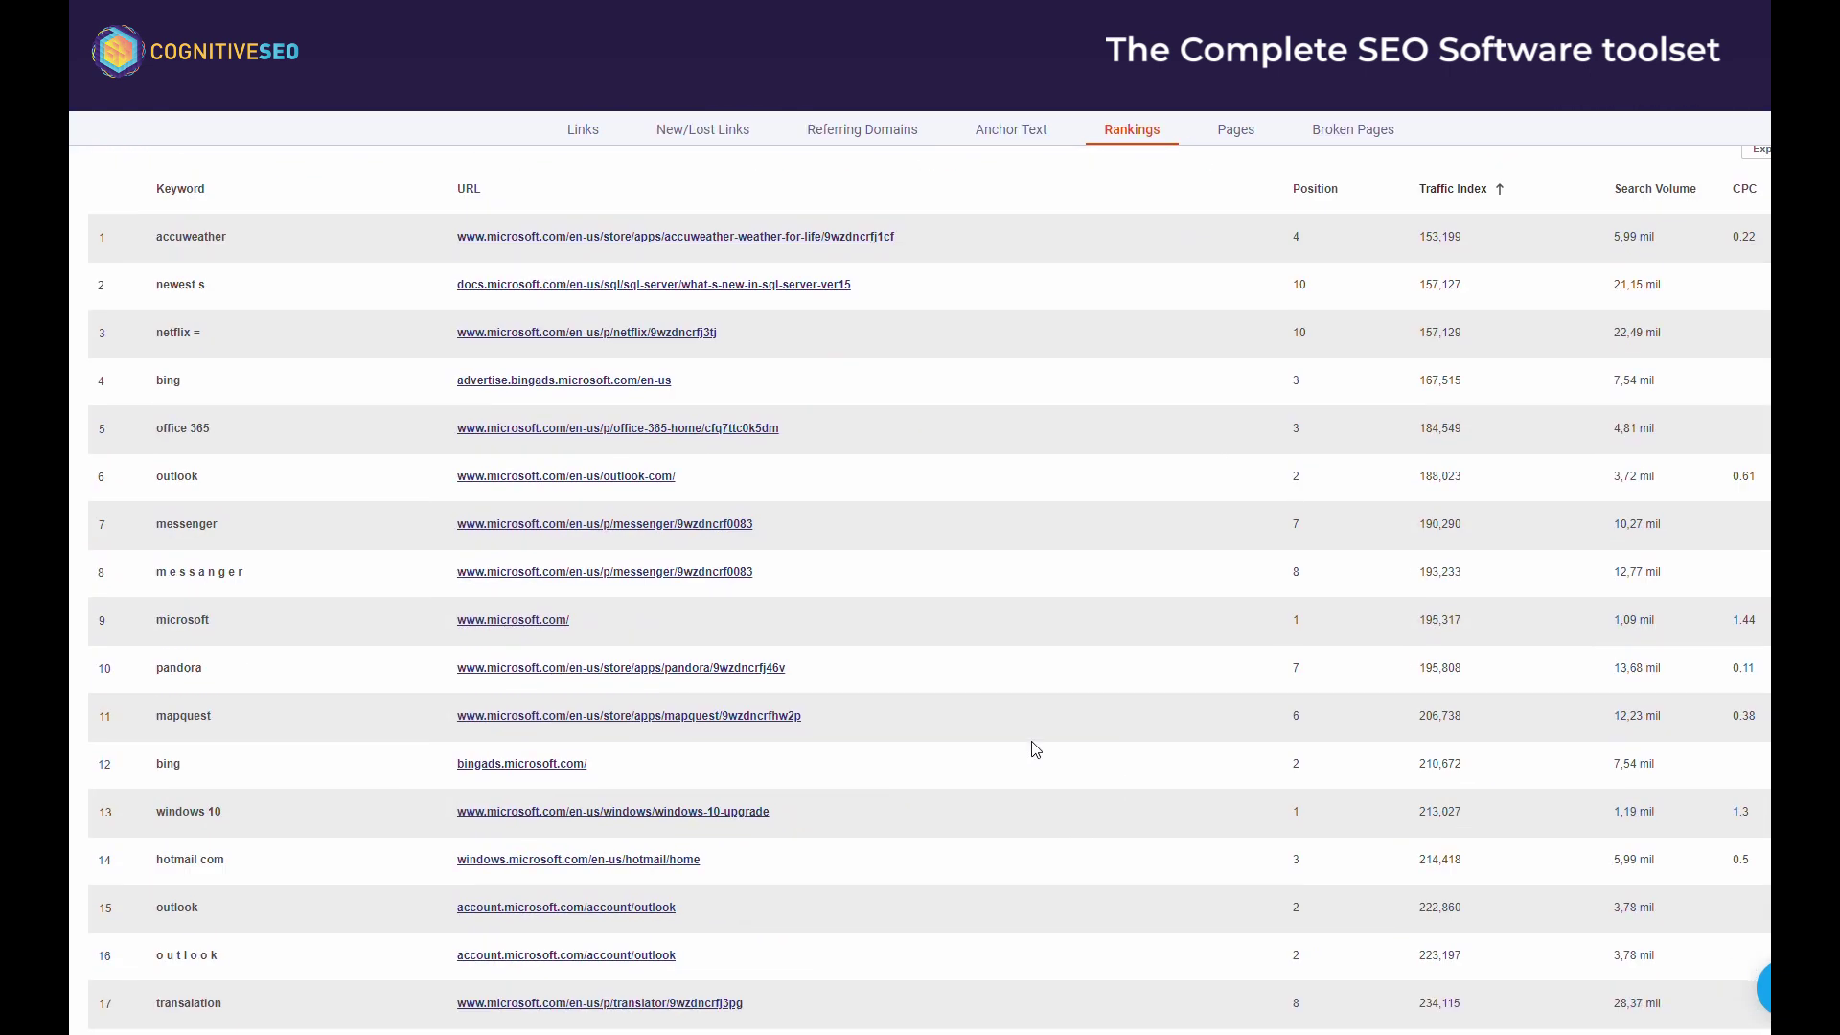
{"action": "scroll", "coordinate": [1035, 748], "scroll_direction": "up", "scroll_amount": 7}
{"action": "left_click", "coordinate": [1349, 667]}
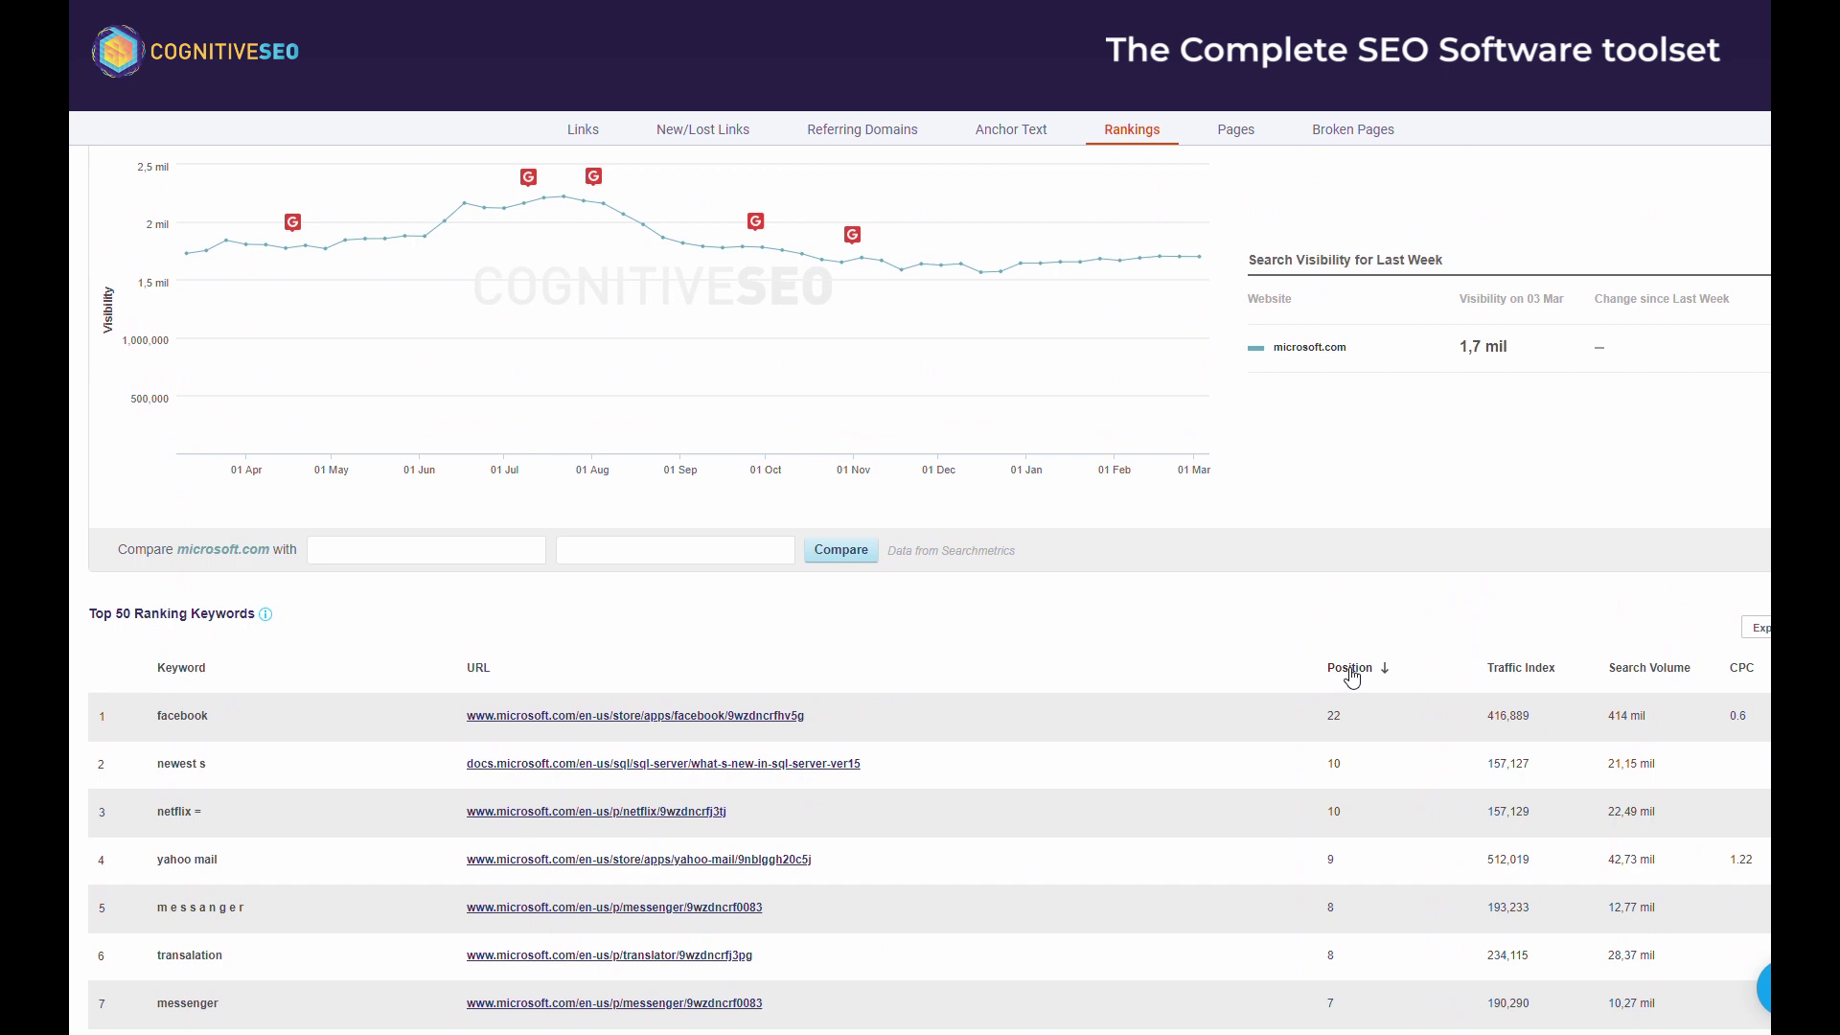
{"action": "left_click", "coordinate": [1351, 671]}
{"action": "scroll", "coordinate": [1563, 644], "scroll_direction": "down", "scroll_amount": 2}
{"action": "left_click", "coordinate": [1686, 476]}
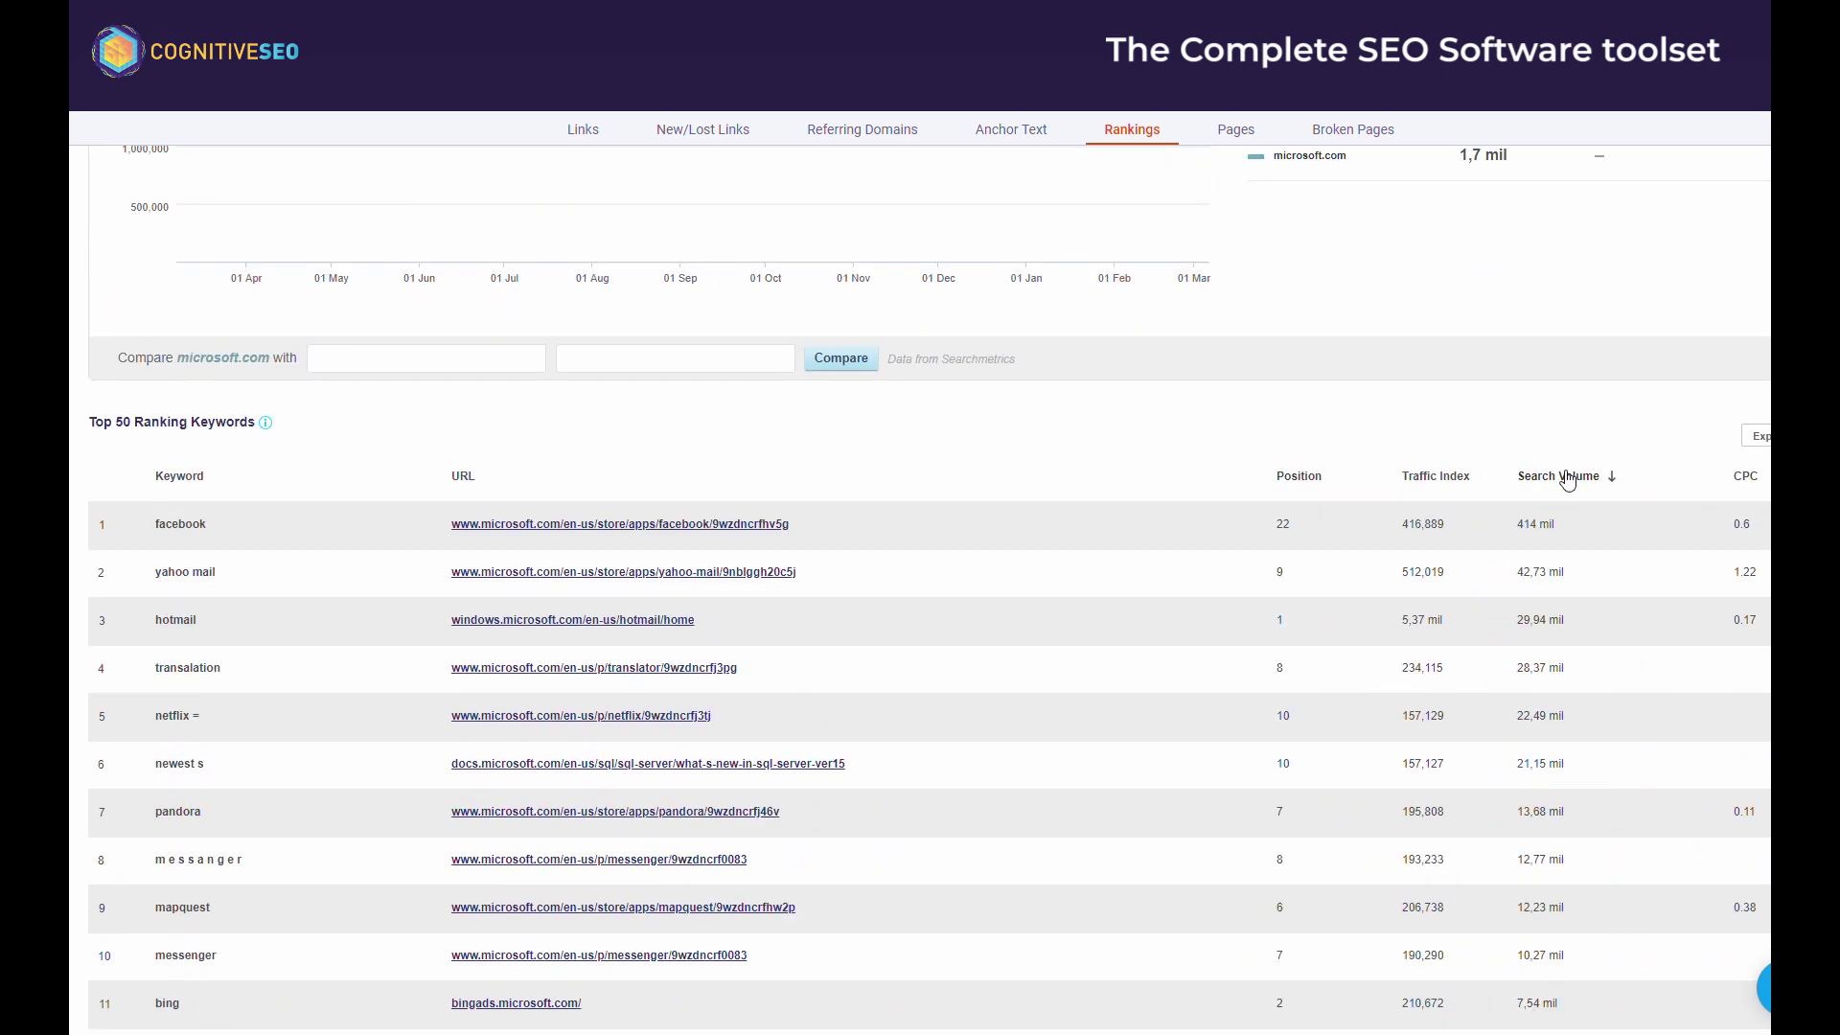
{"action": "left_click", "coordinate": [1749, 479]}
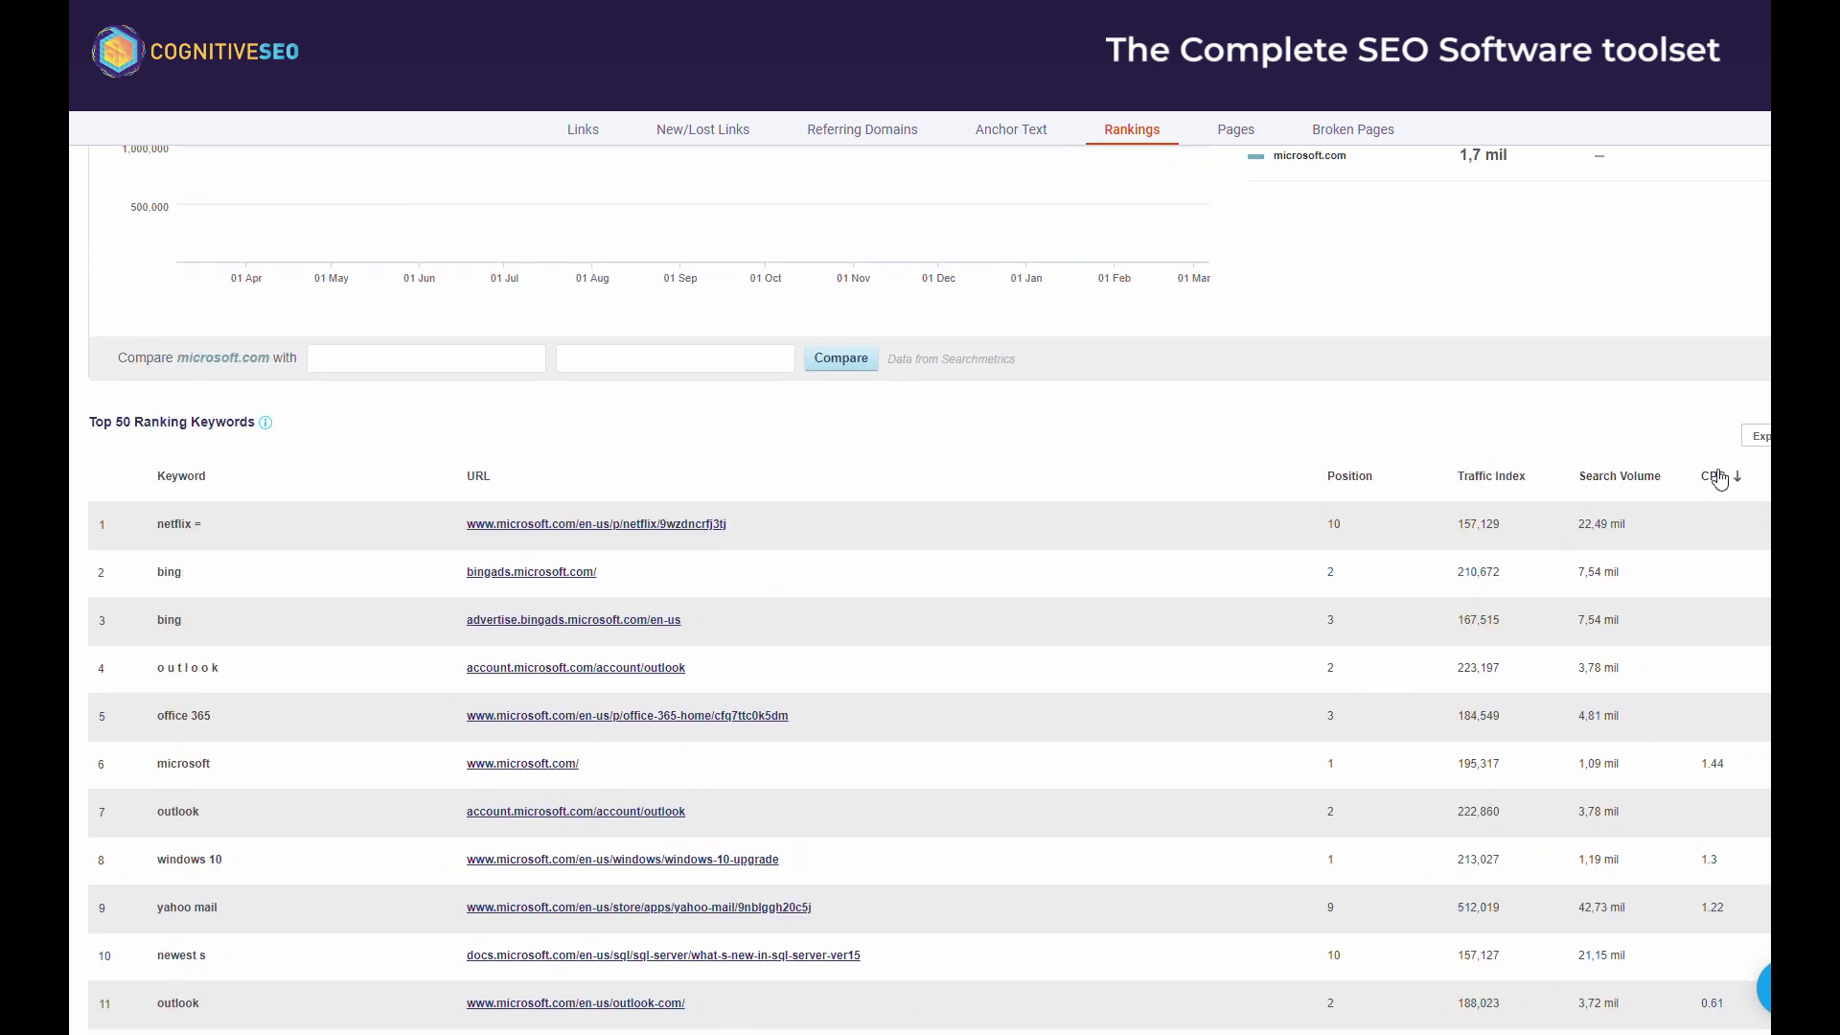
{"action": "left_click", "coordinate": [1720, 479]}
{"action": "scroll", "coordinate": [1313, 616], "scroll_direction": "up", "scroll_amount": 5}
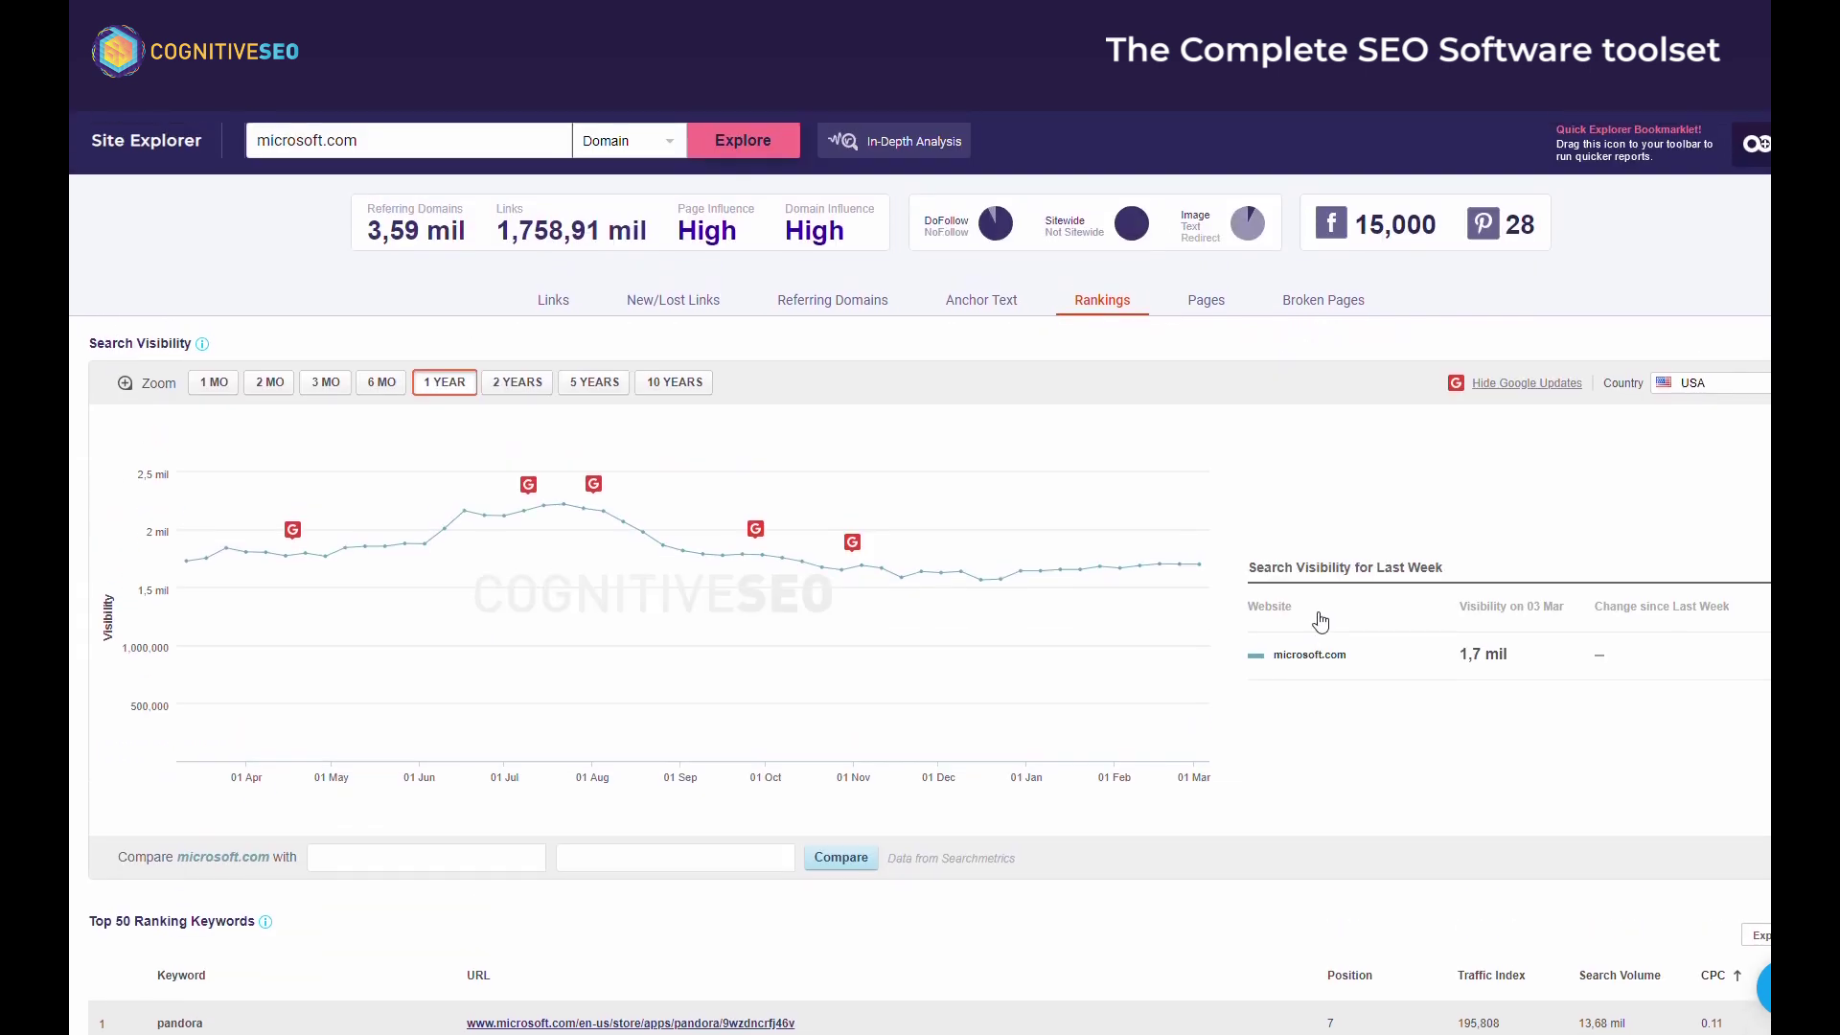
Set the visibility chart back to ten years, check the country list, and open Broken Pages.
{"action": "left_click", "coordinate": [1301, 305]}
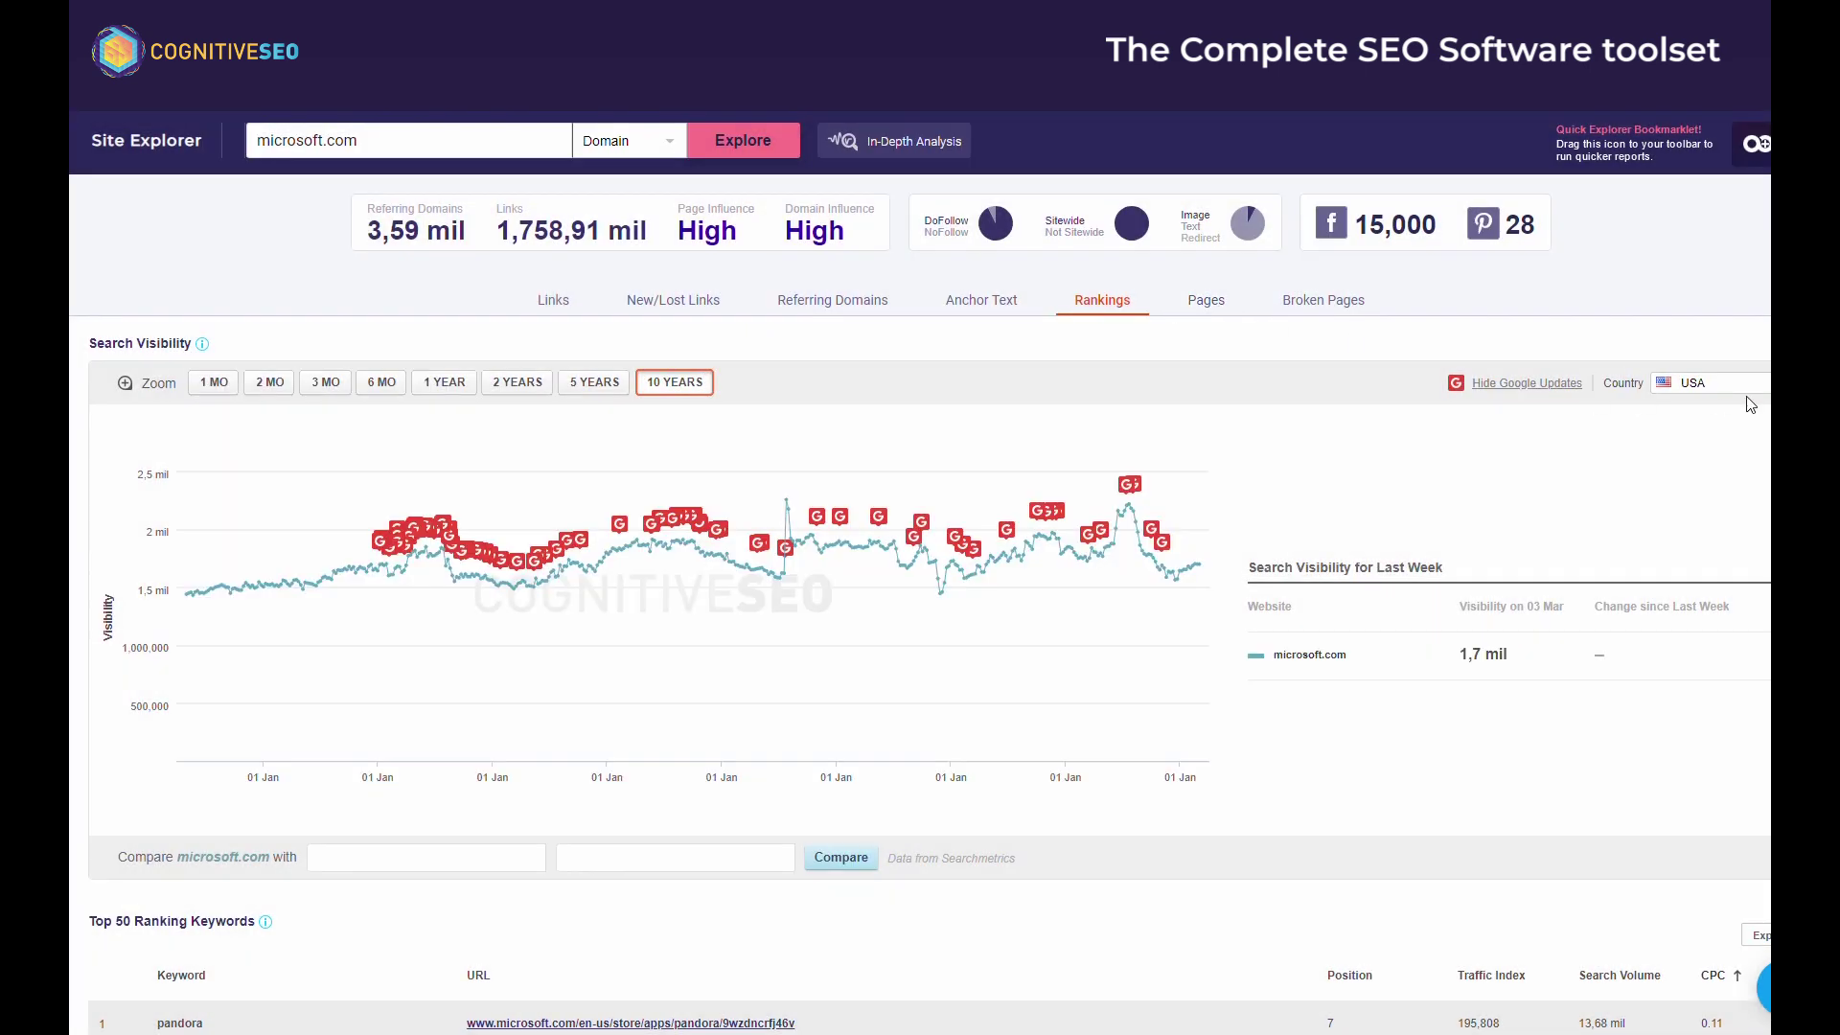
{"action": "left_click", "coordinate": [1751, 403]}
{"action": "scroll", "coordinate": [1730, 483], "scroll_direction": "down", "scroll_amount": 10}
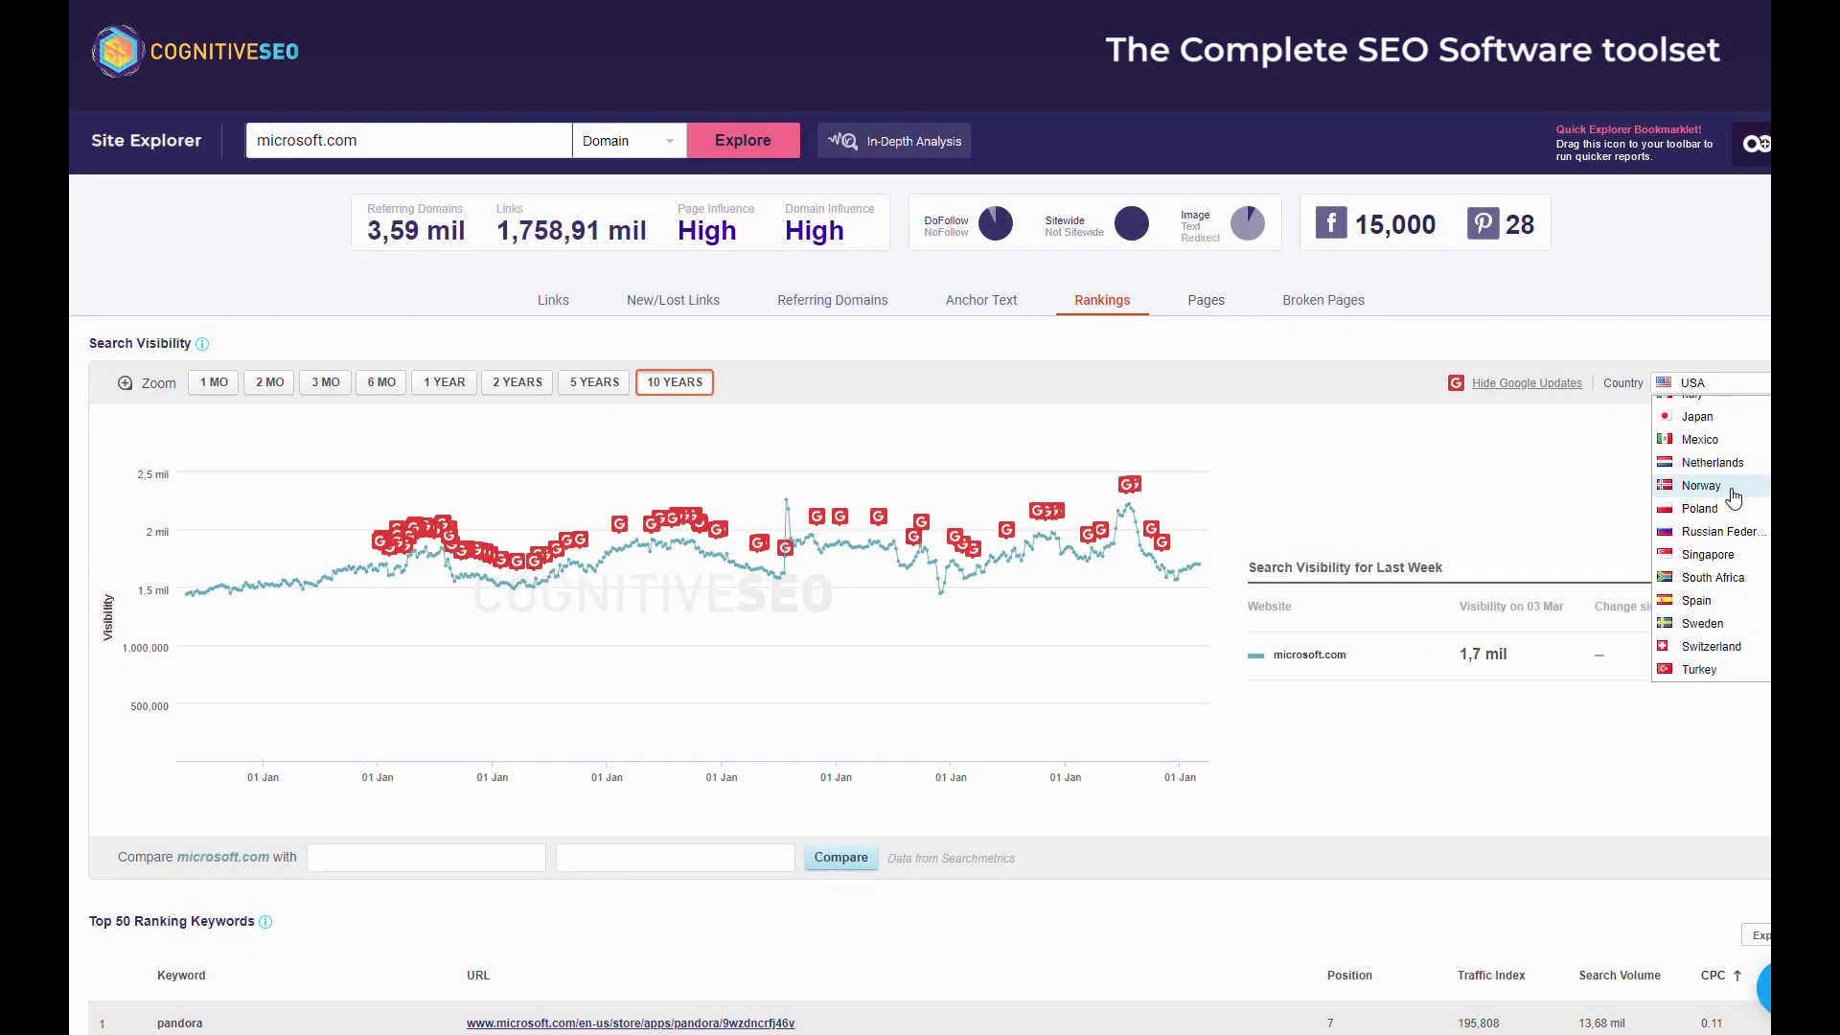
{"action": "scroll", "coordinate": [1727, 546], "scroll_direction": "up", "scroll_amount": 10}
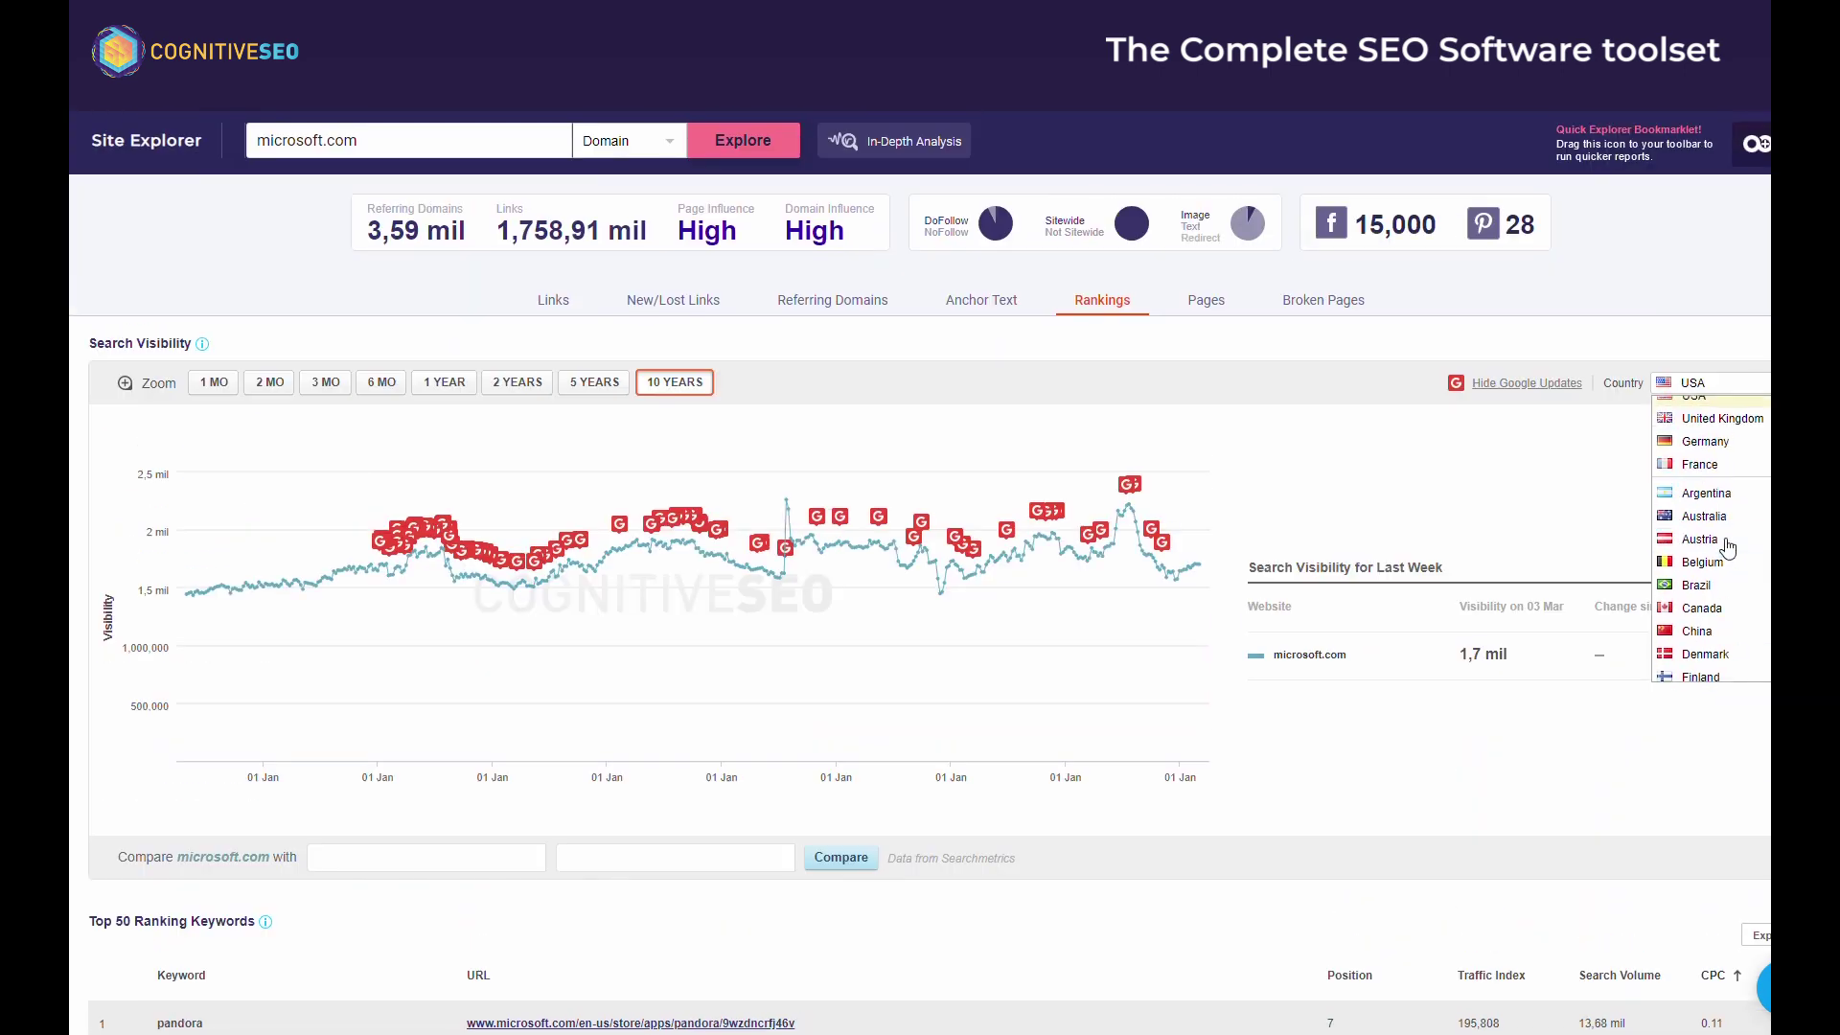
{"action": "left_click", "coordinate": [1337, 320]}
Inspect the referring domains and individual links of the top broken page, then return to the list.
{"action": "scroll", "coordinate": [1238, 509], "scroll_direction": "down", "scroll_amount": 5}
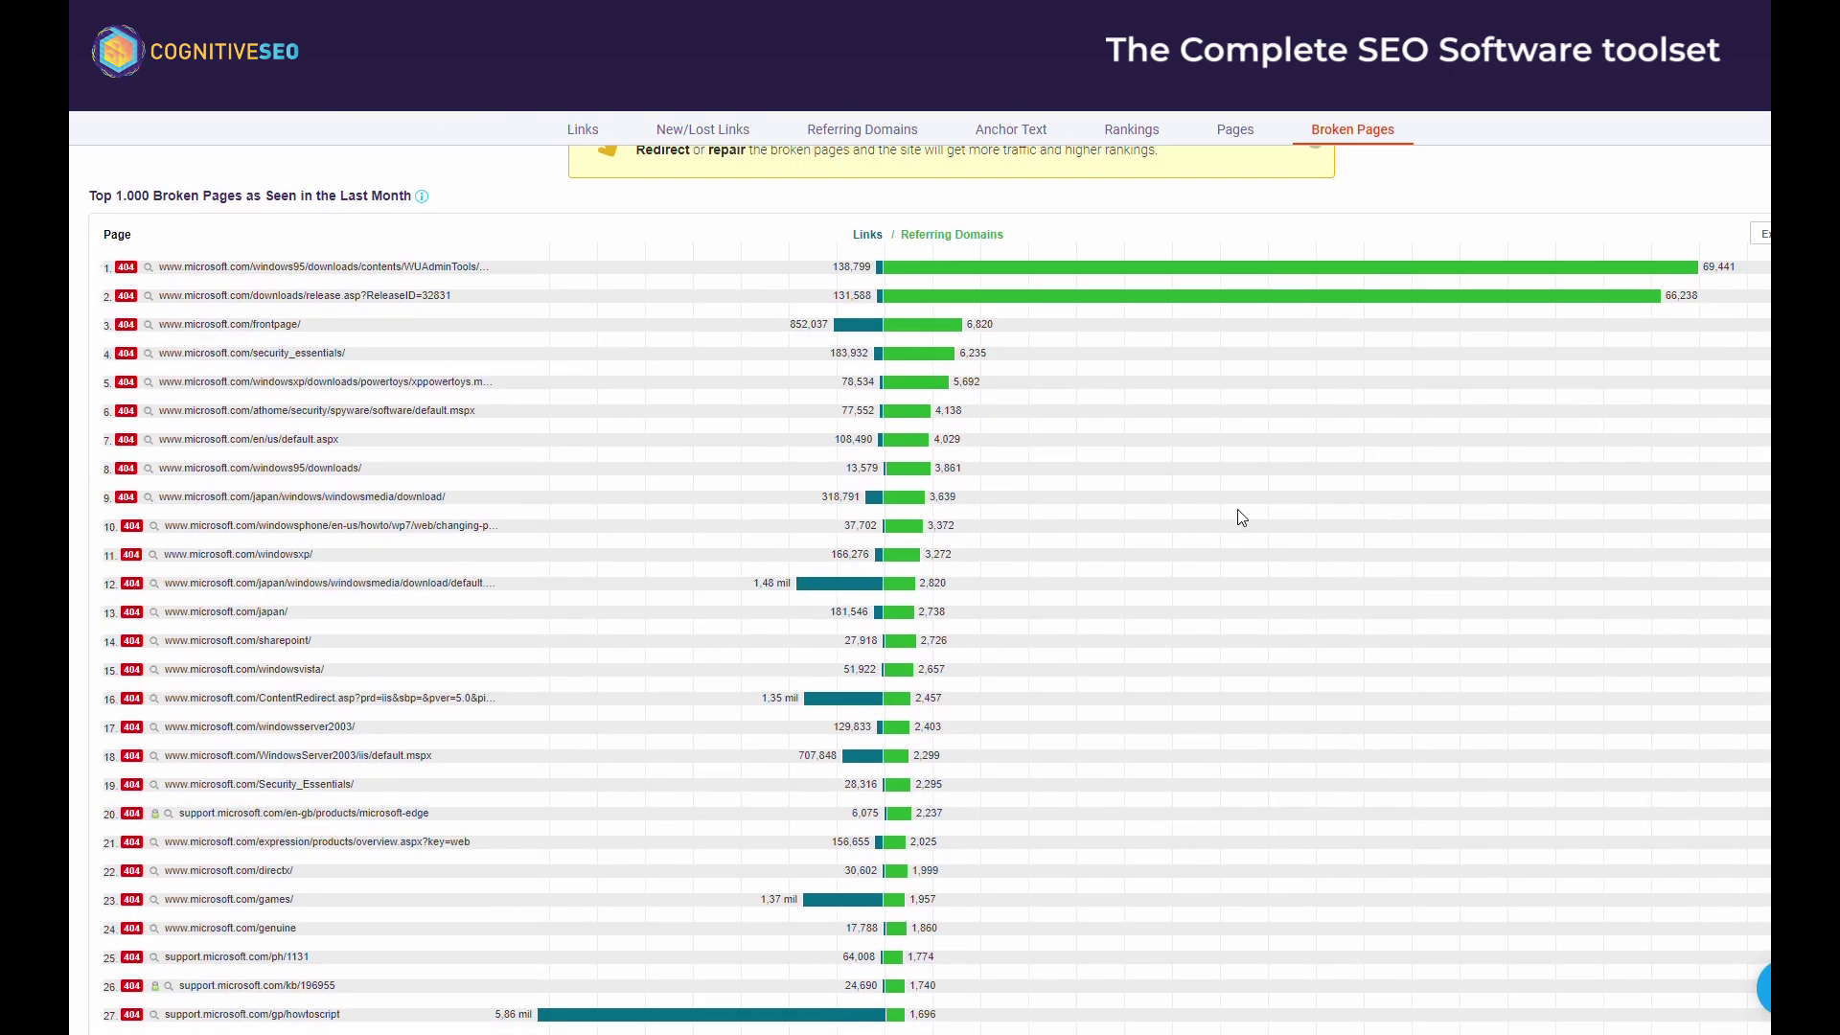
{"action": "scroll", "coordinate": [1238, 509], "scroll_direction": "up", "scroll_amount": 5}
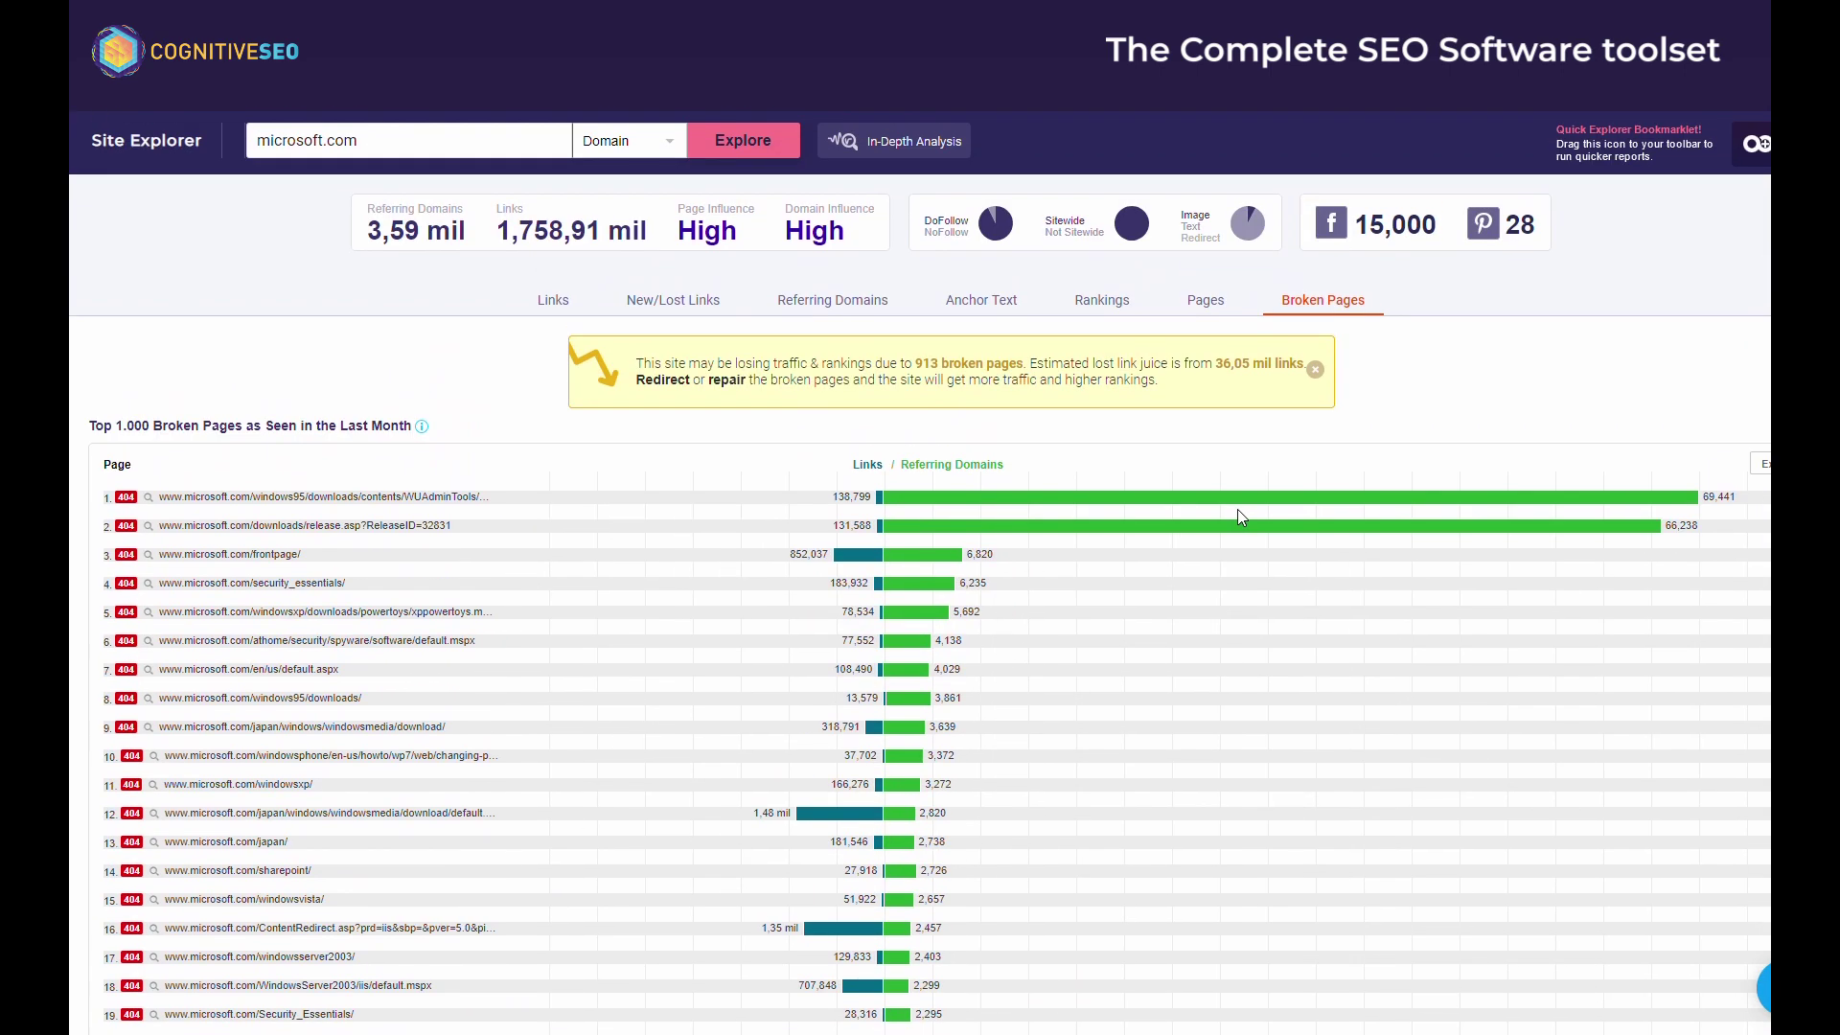
{"action": "left_click", "coordinate": [900, 497]}
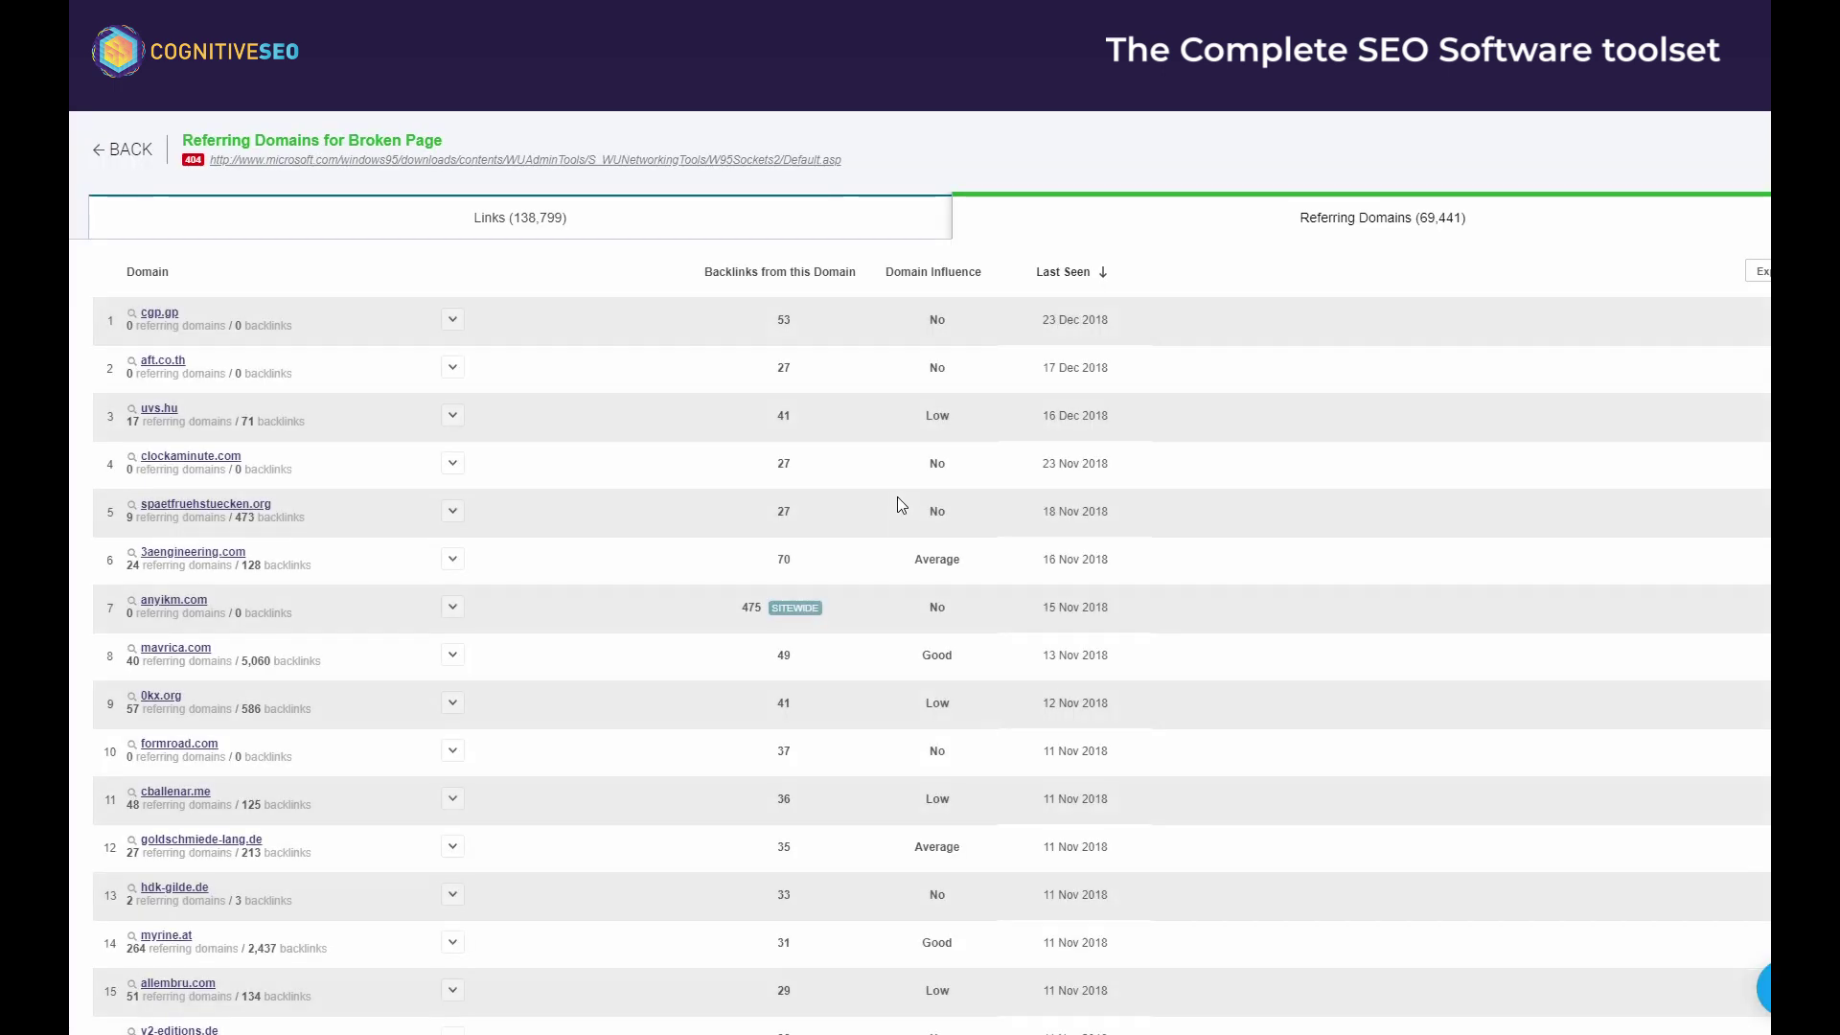
{"action": "left_click", "coordinate": [741, 219]}
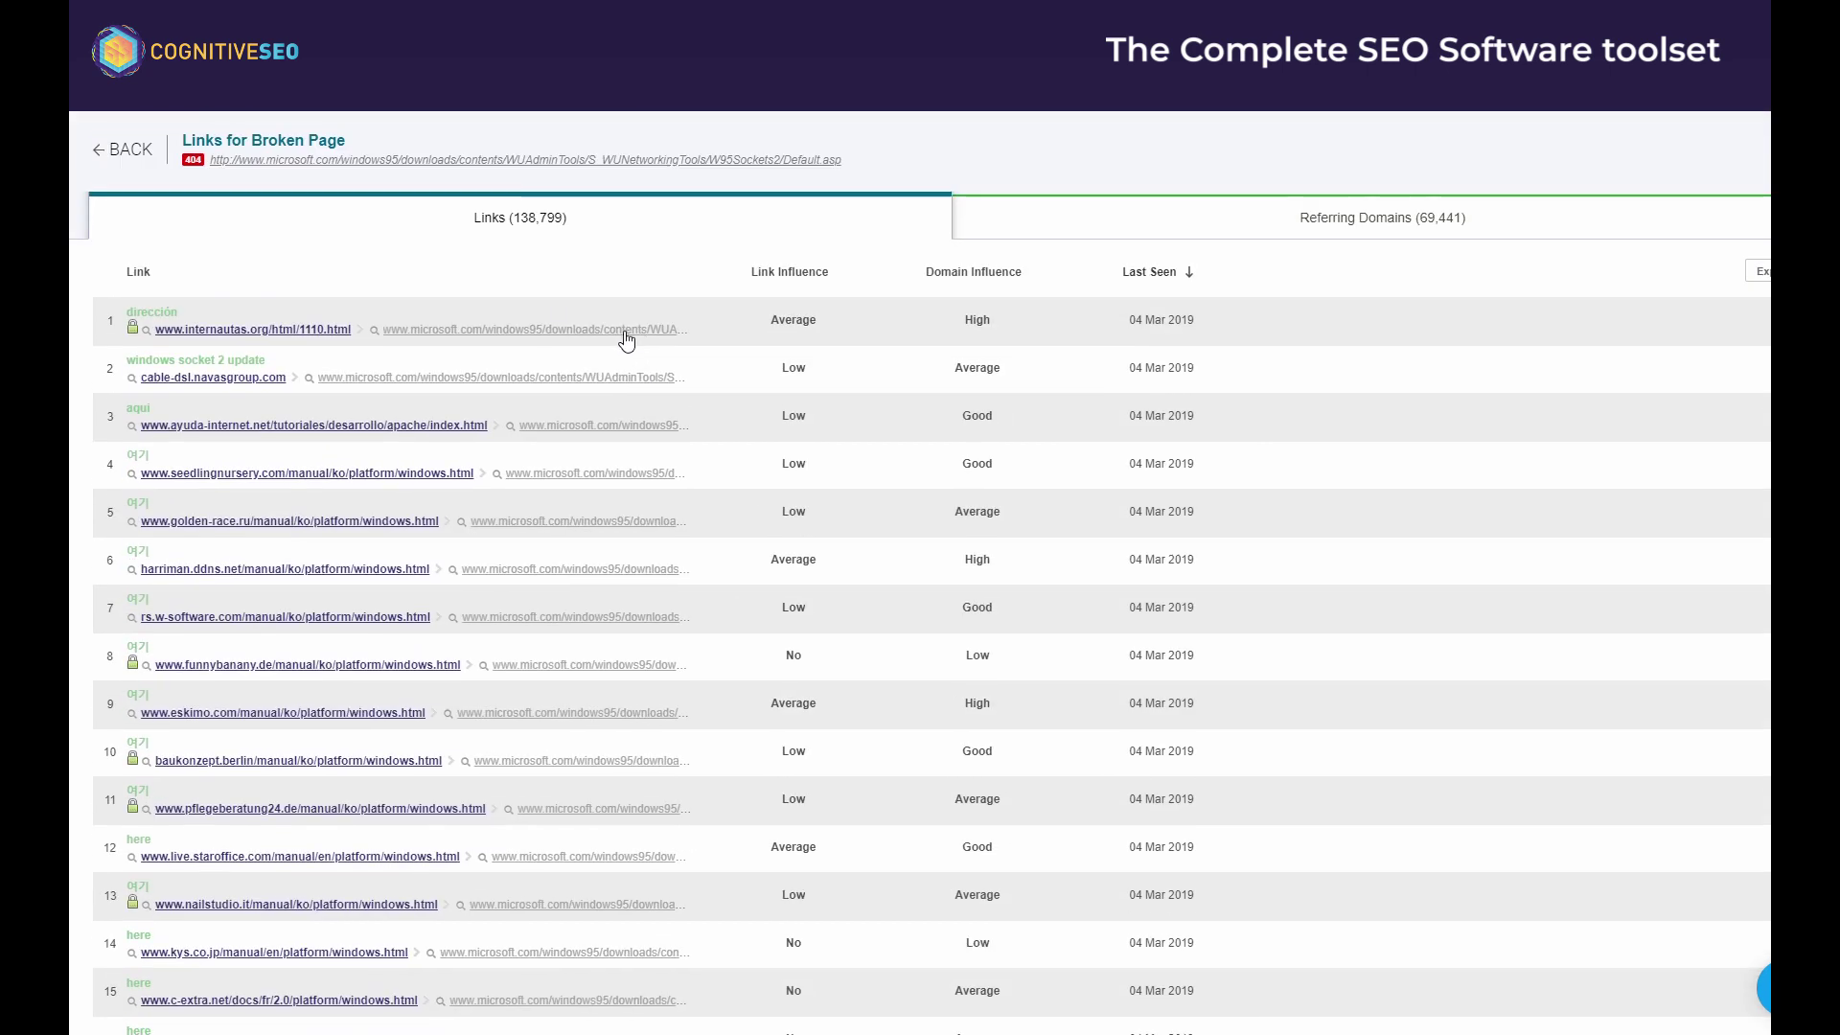
{"action": "left_click", "coordinate": [132, 153]}
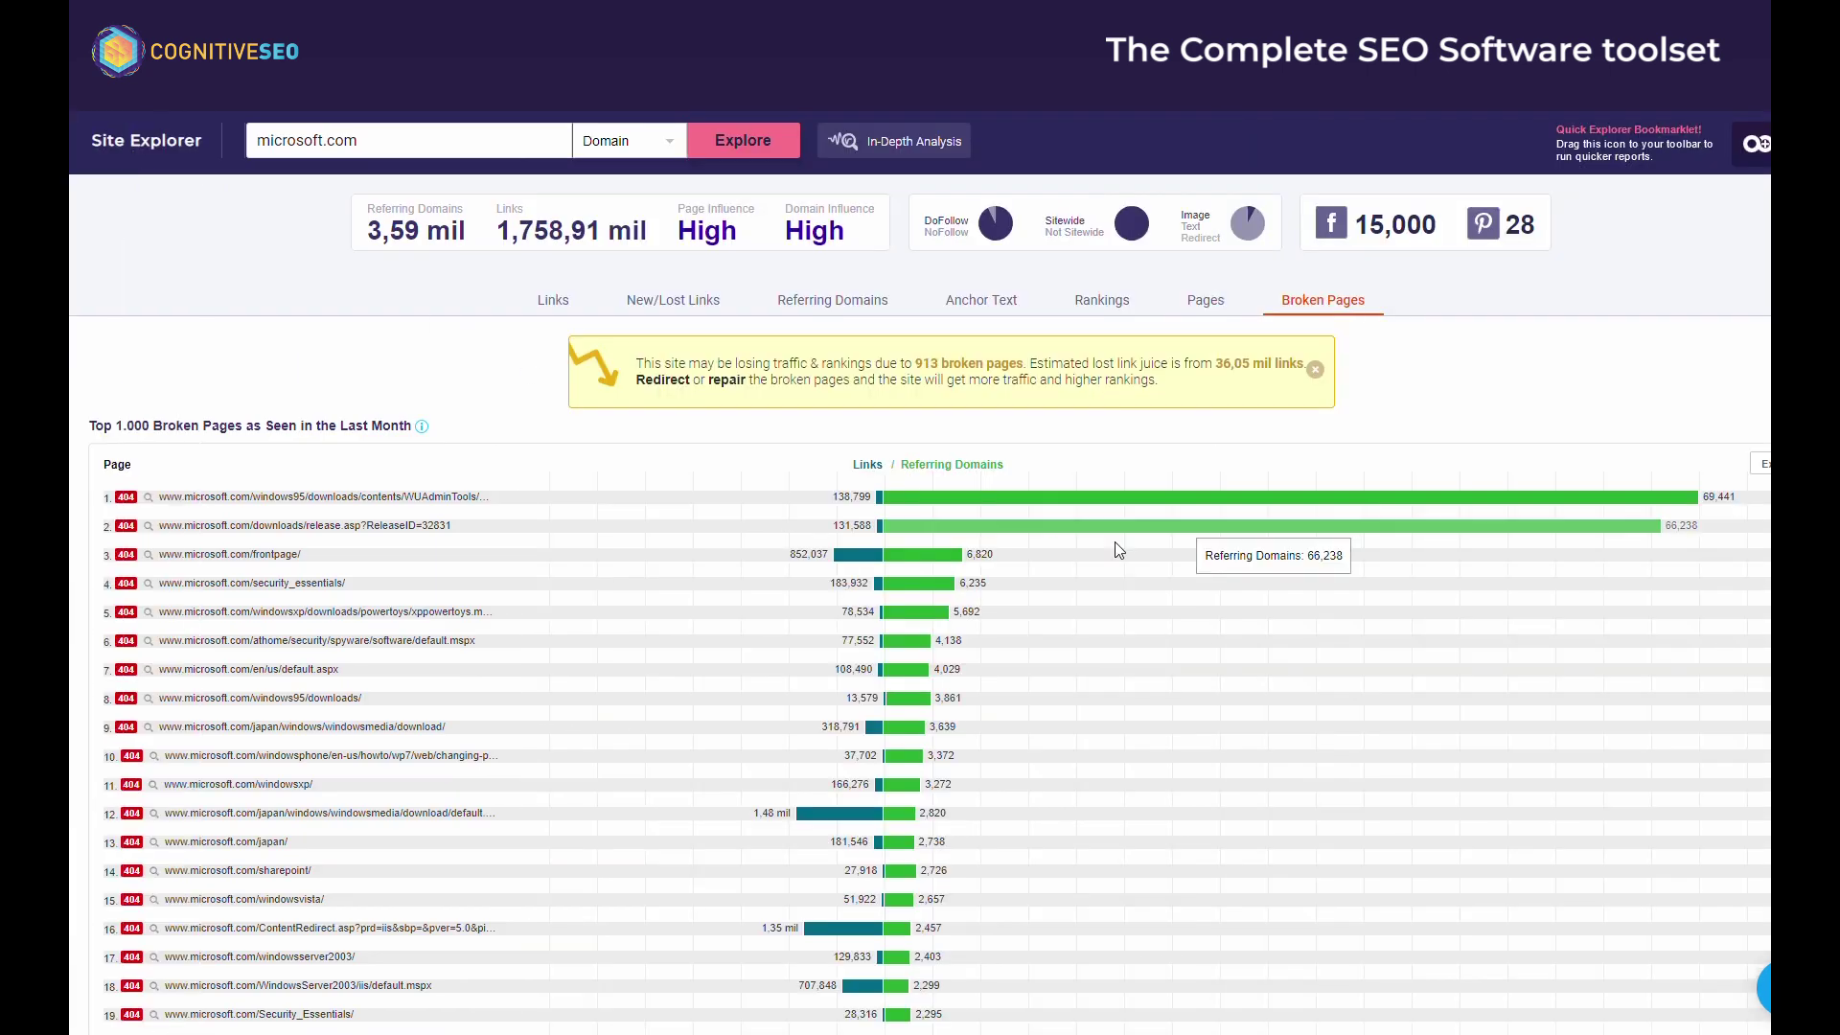
Check the broken pages export options, then switch to Referring Domains and the Links overview.
{"action": "scroll", "coordinate": [1162, 616], "scroll_direction": "down", "scroll_amount": 5}
{"action": "scroll", "coordinate": [1162, 616], "scroll_direction": "up", "scroll_amount": 5}
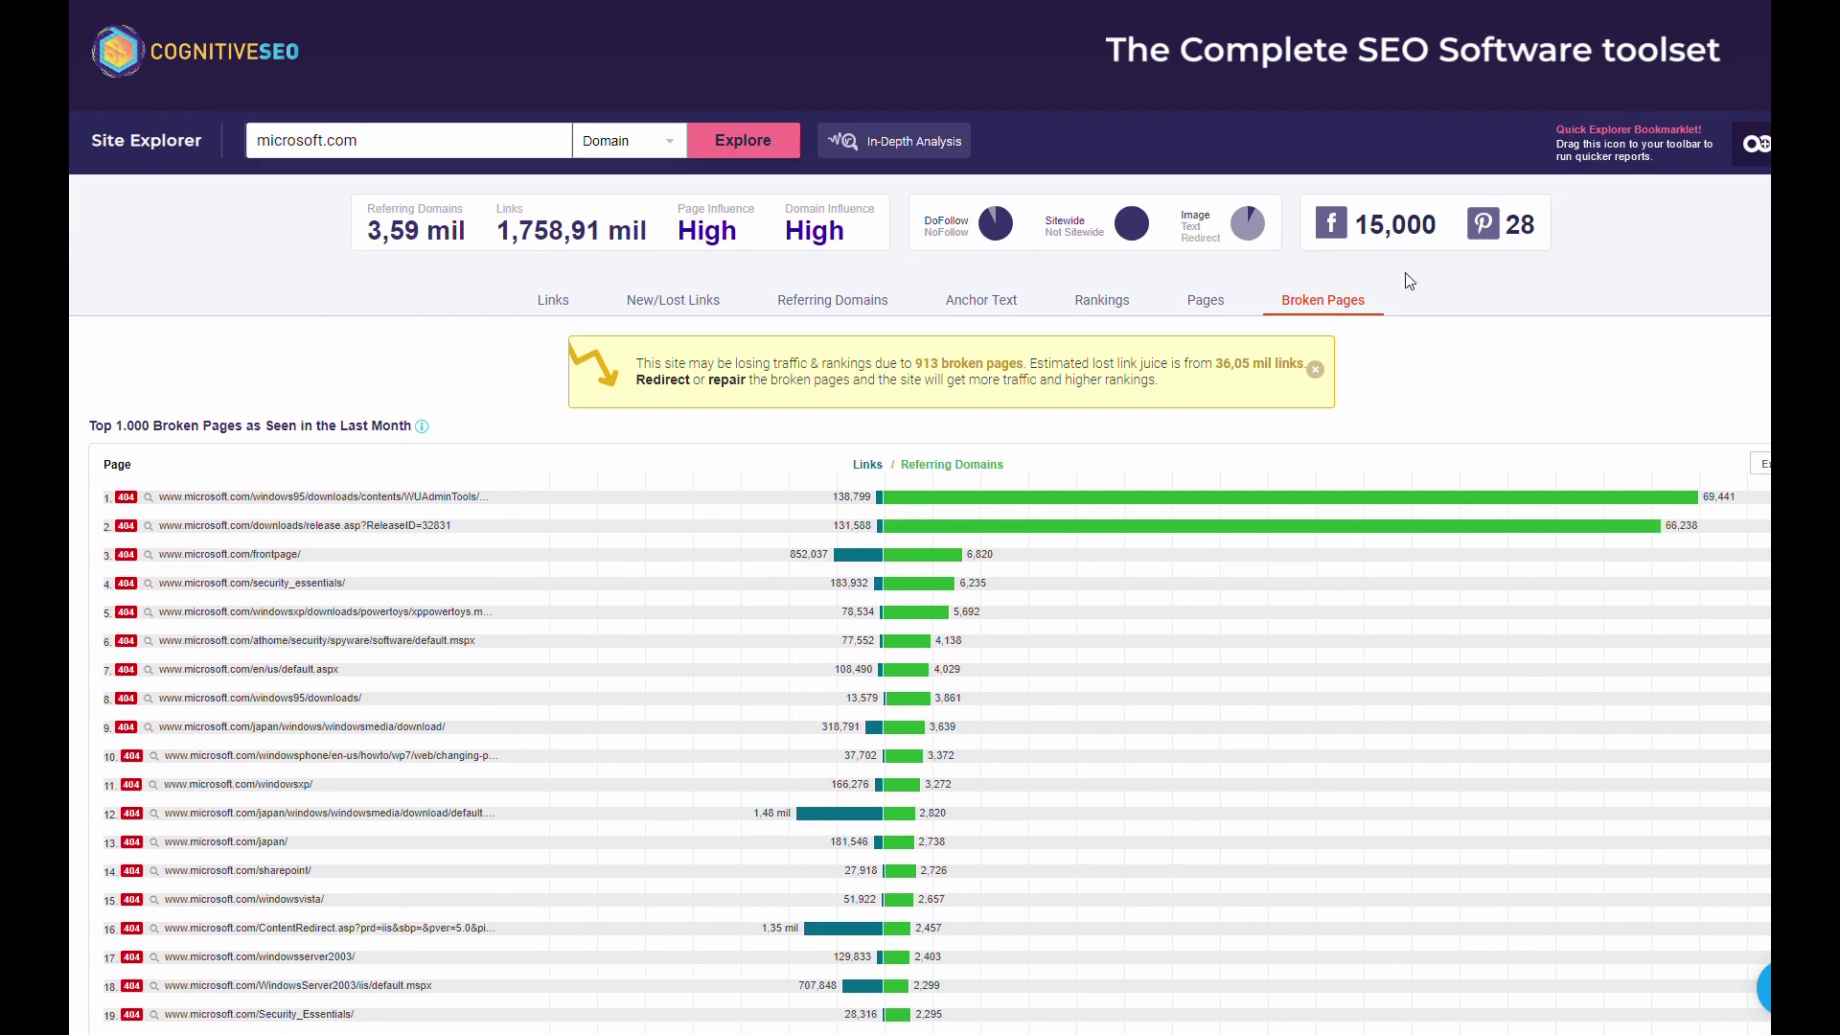
{"action": "left_click", "coordinate": [1766, 464]}
{"action": "left_click", "coordinate": [399, 227]}
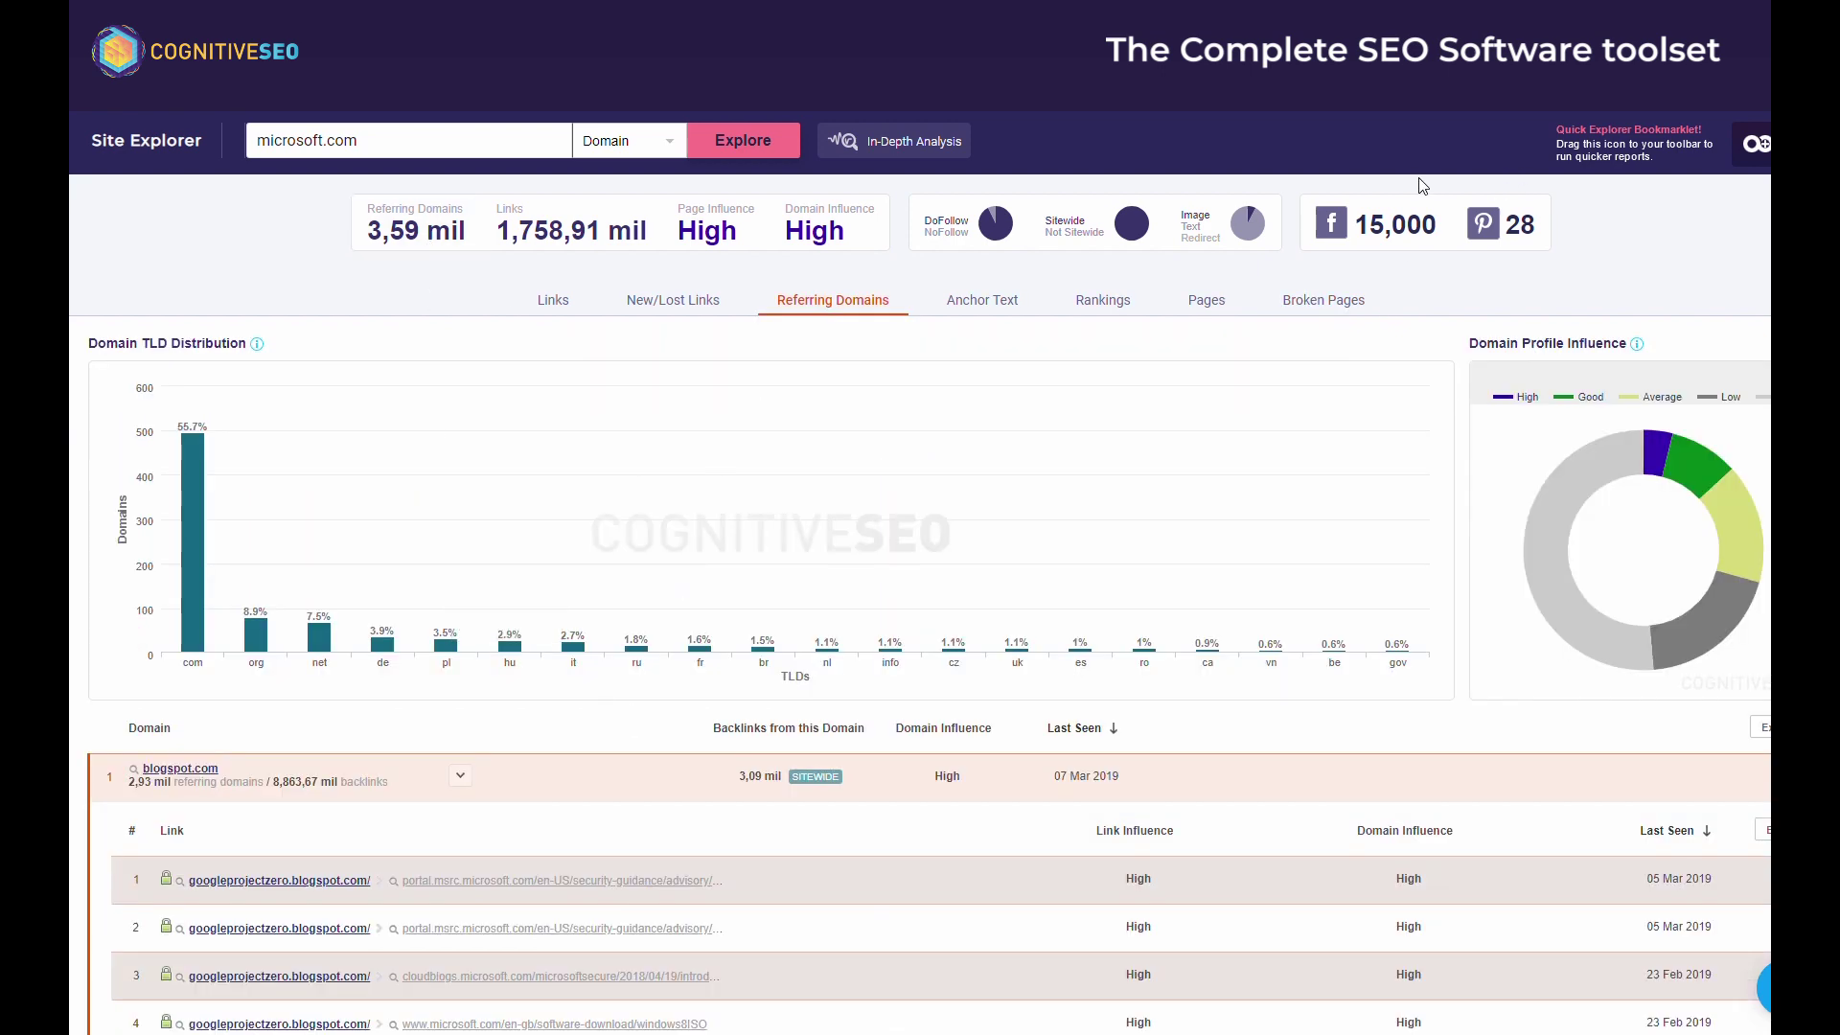
{"action": "left_click", "coordinate": [553, 299]}
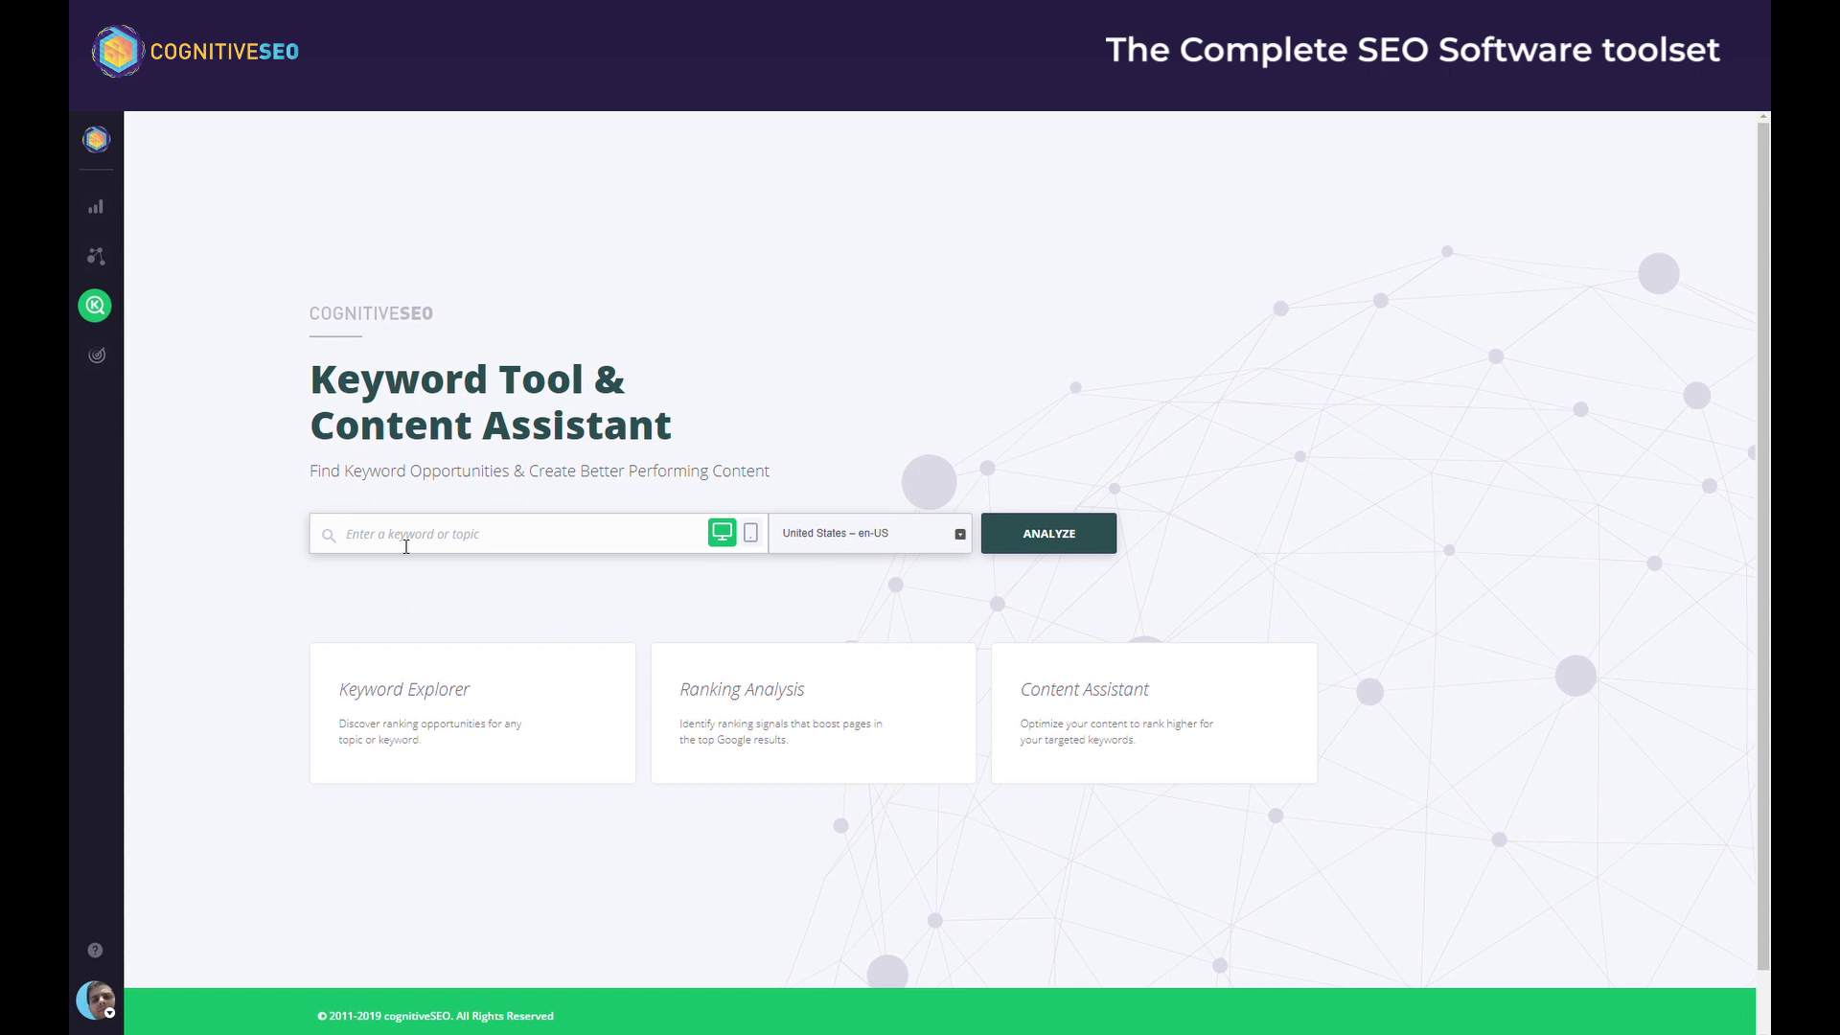
Analyse 'protein shakes' on desktop for London, England, United Kingdom.
{"action": "type", "text": "protei"}
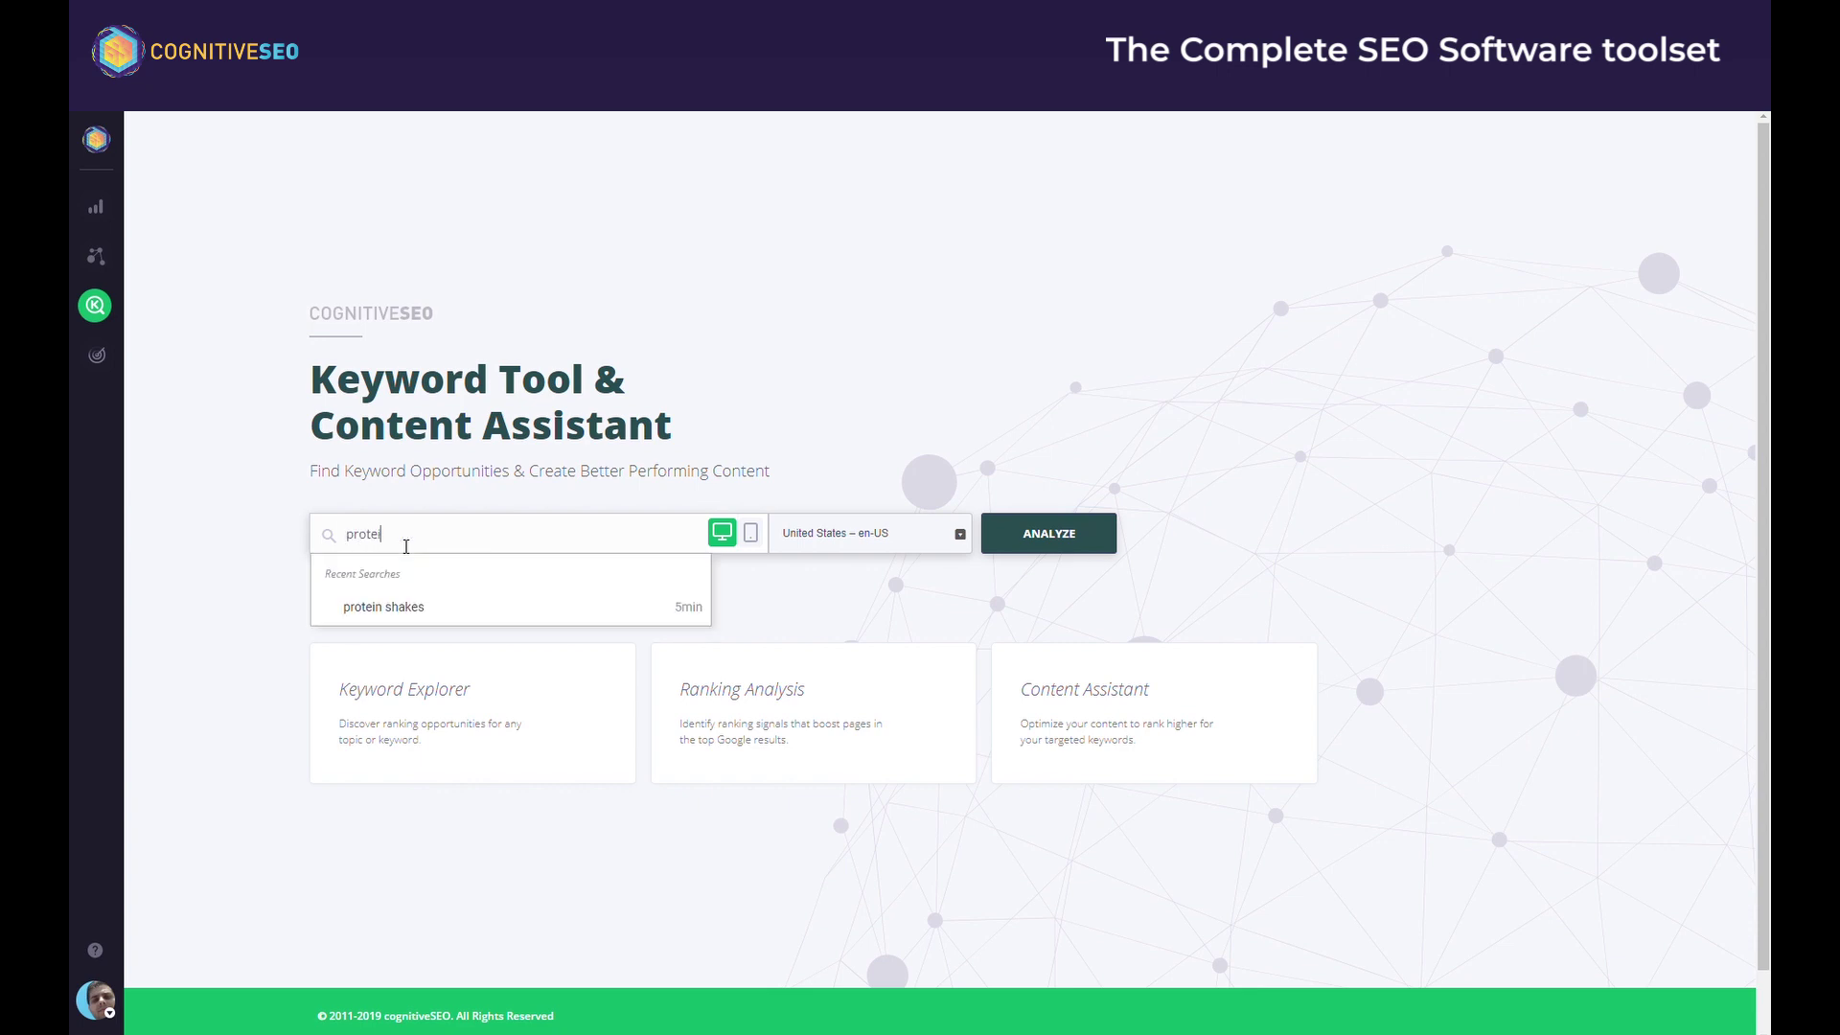
{"action": "type", "text": "n shakes"}
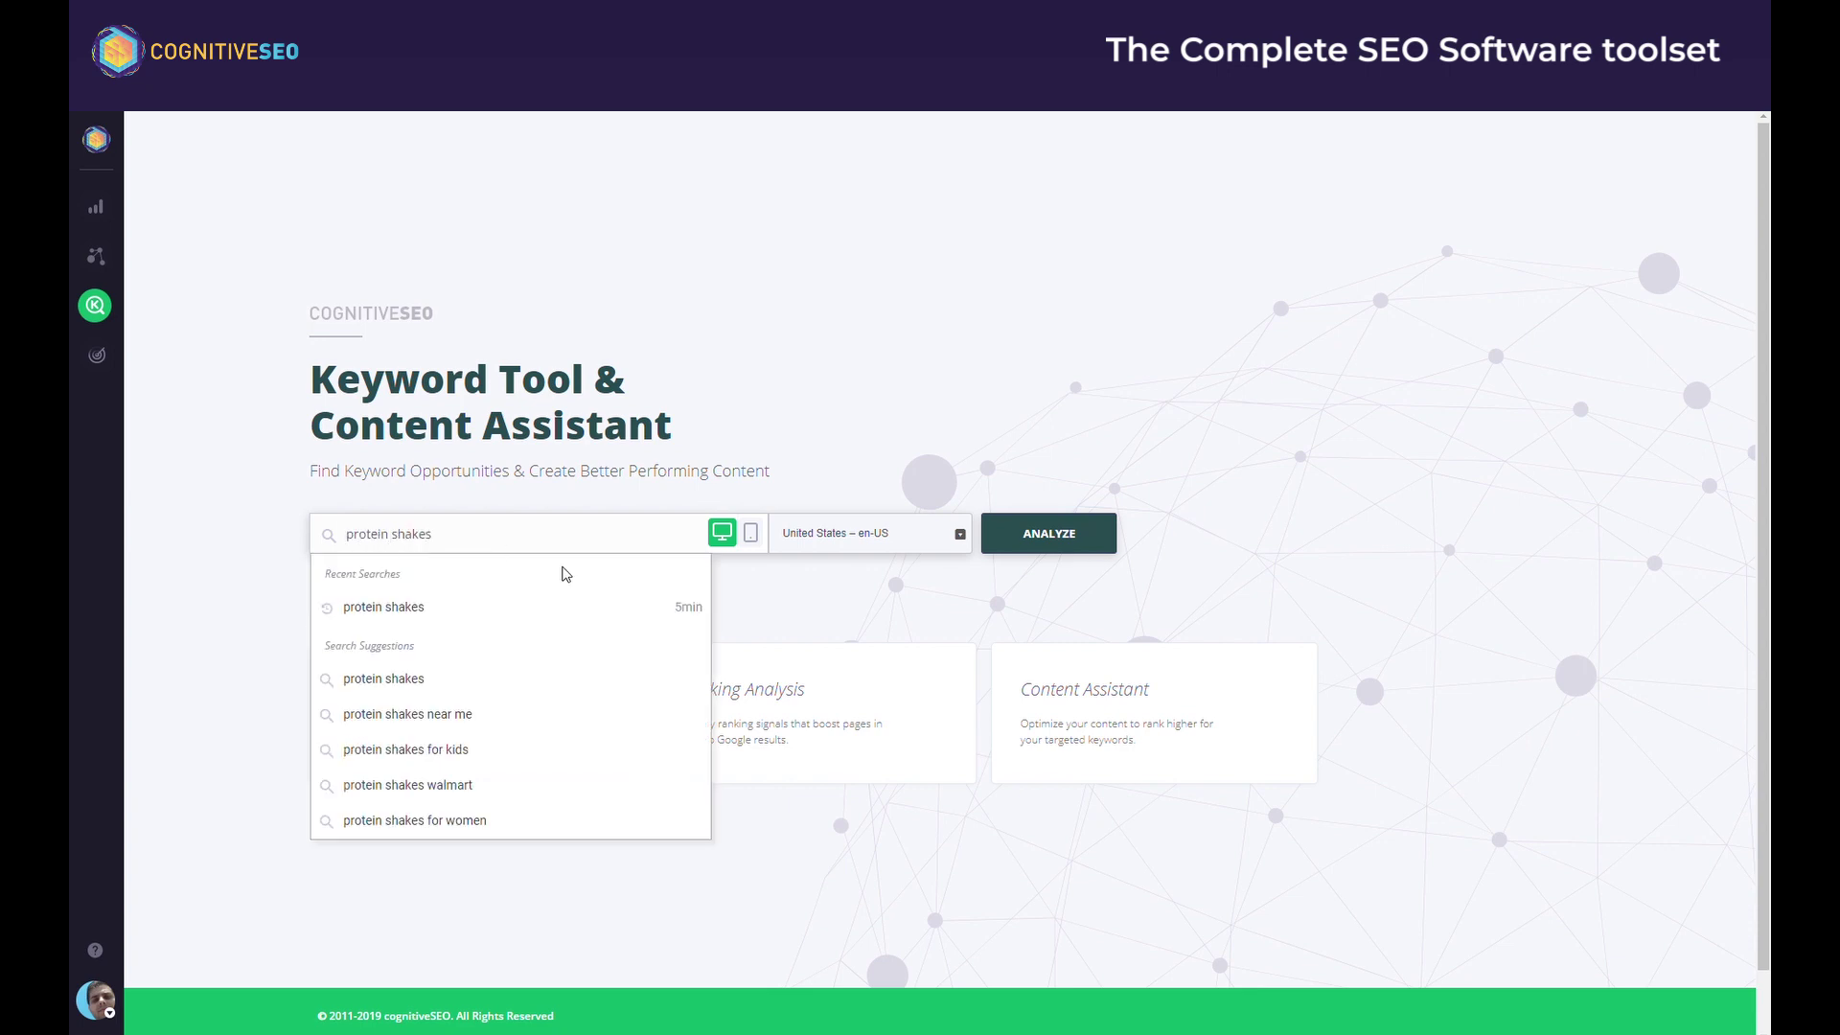
{"action": "left_click", "coordinate": [914, 601]}
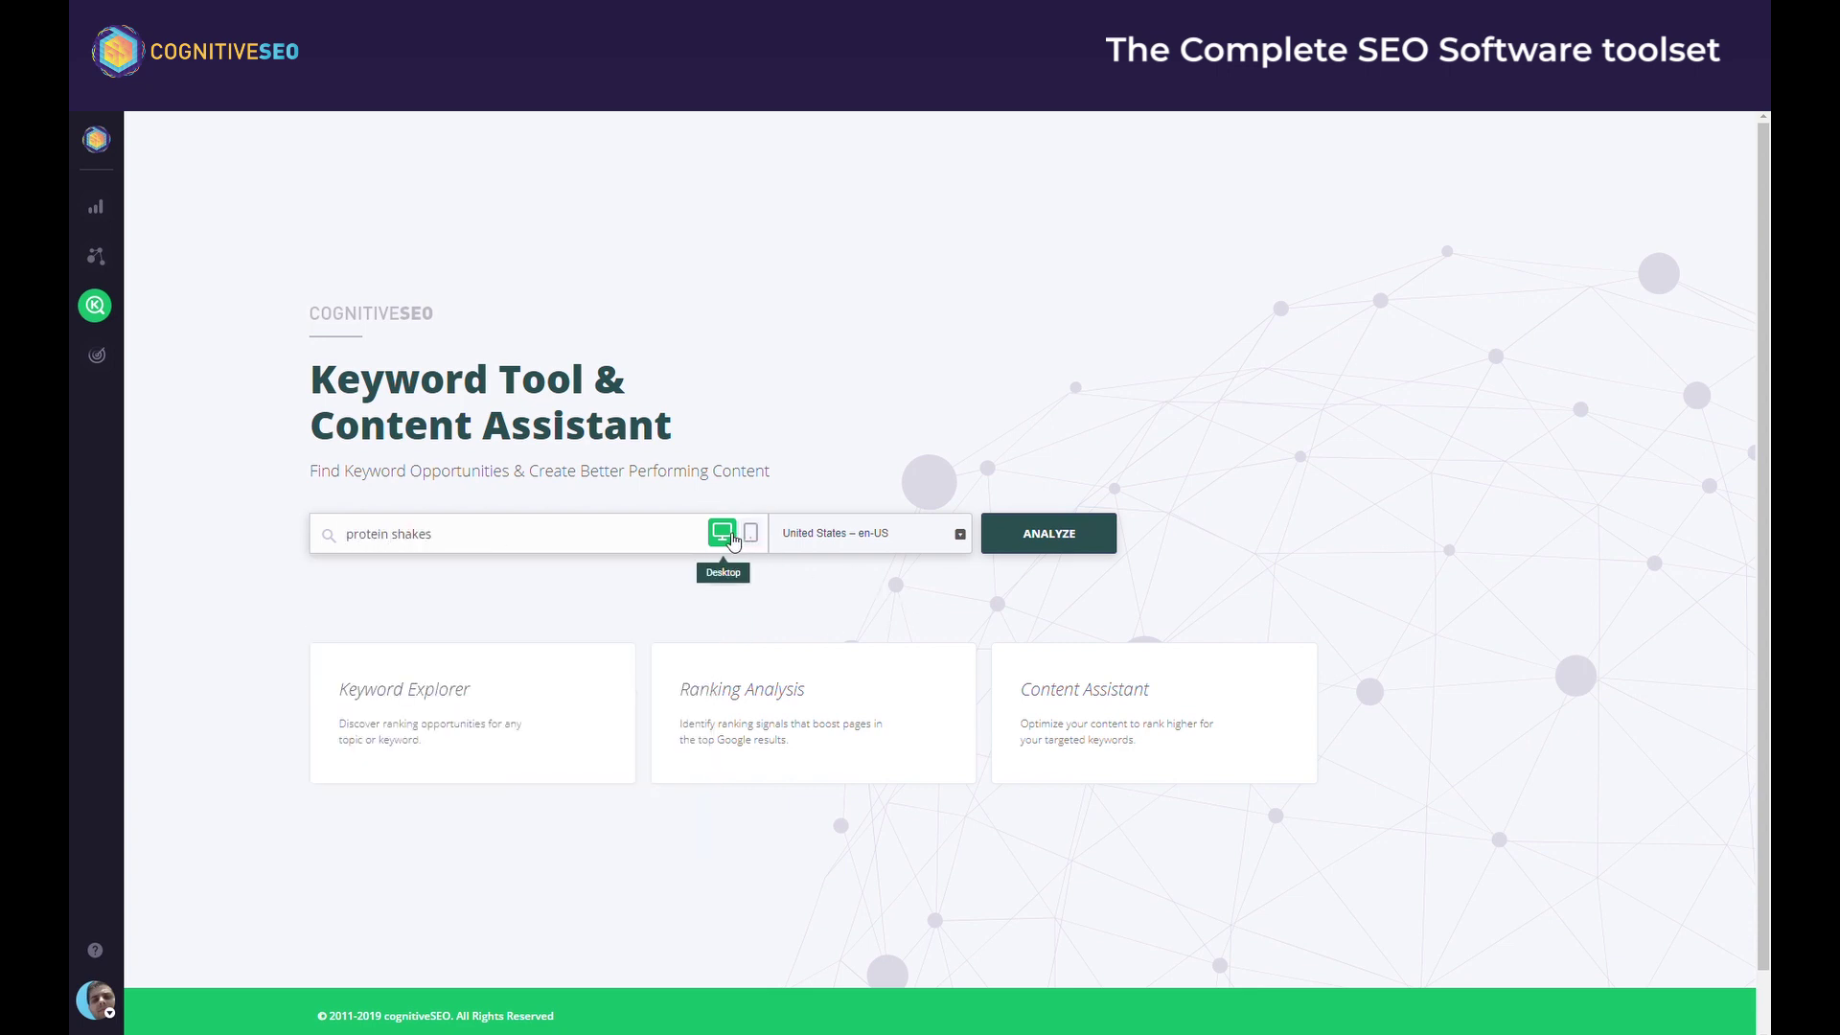
{"action": "left_click", "coordinate": [960, 535]}
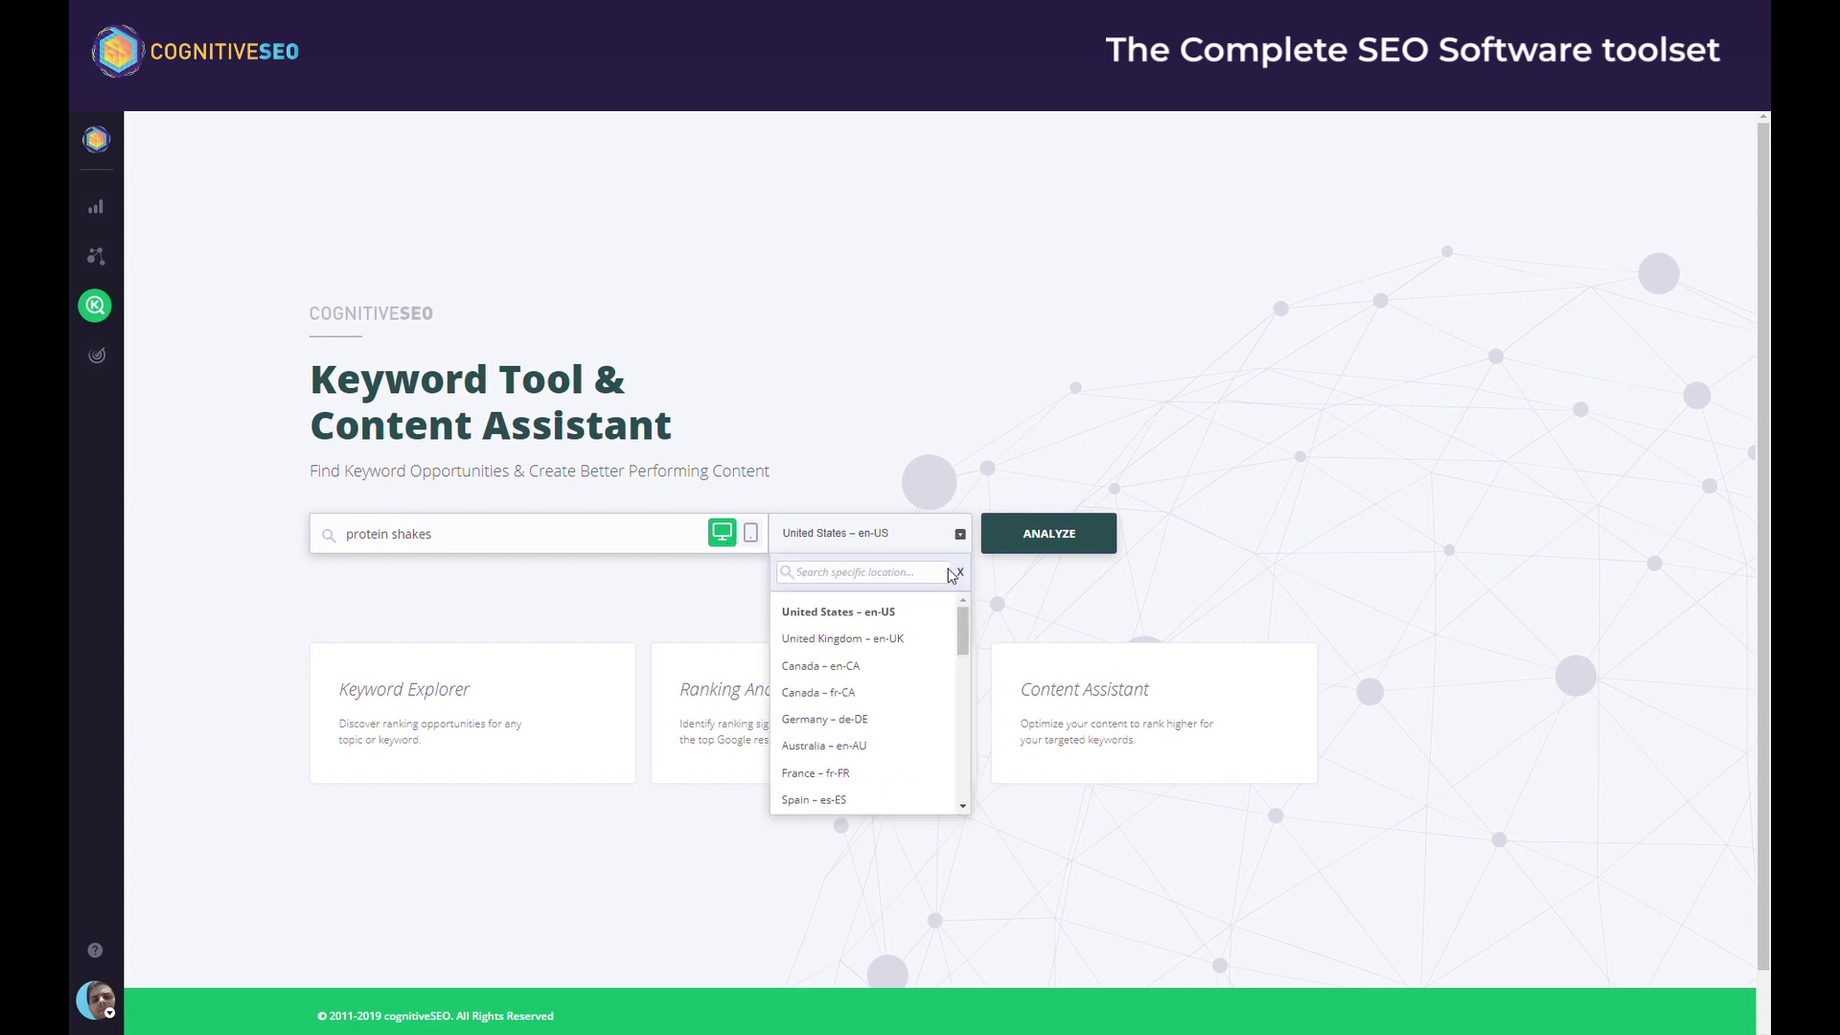
{"action": "left_click", "coordinate": [901, 637]}
{"action": "left_click", "coordinate": [920, 551]}
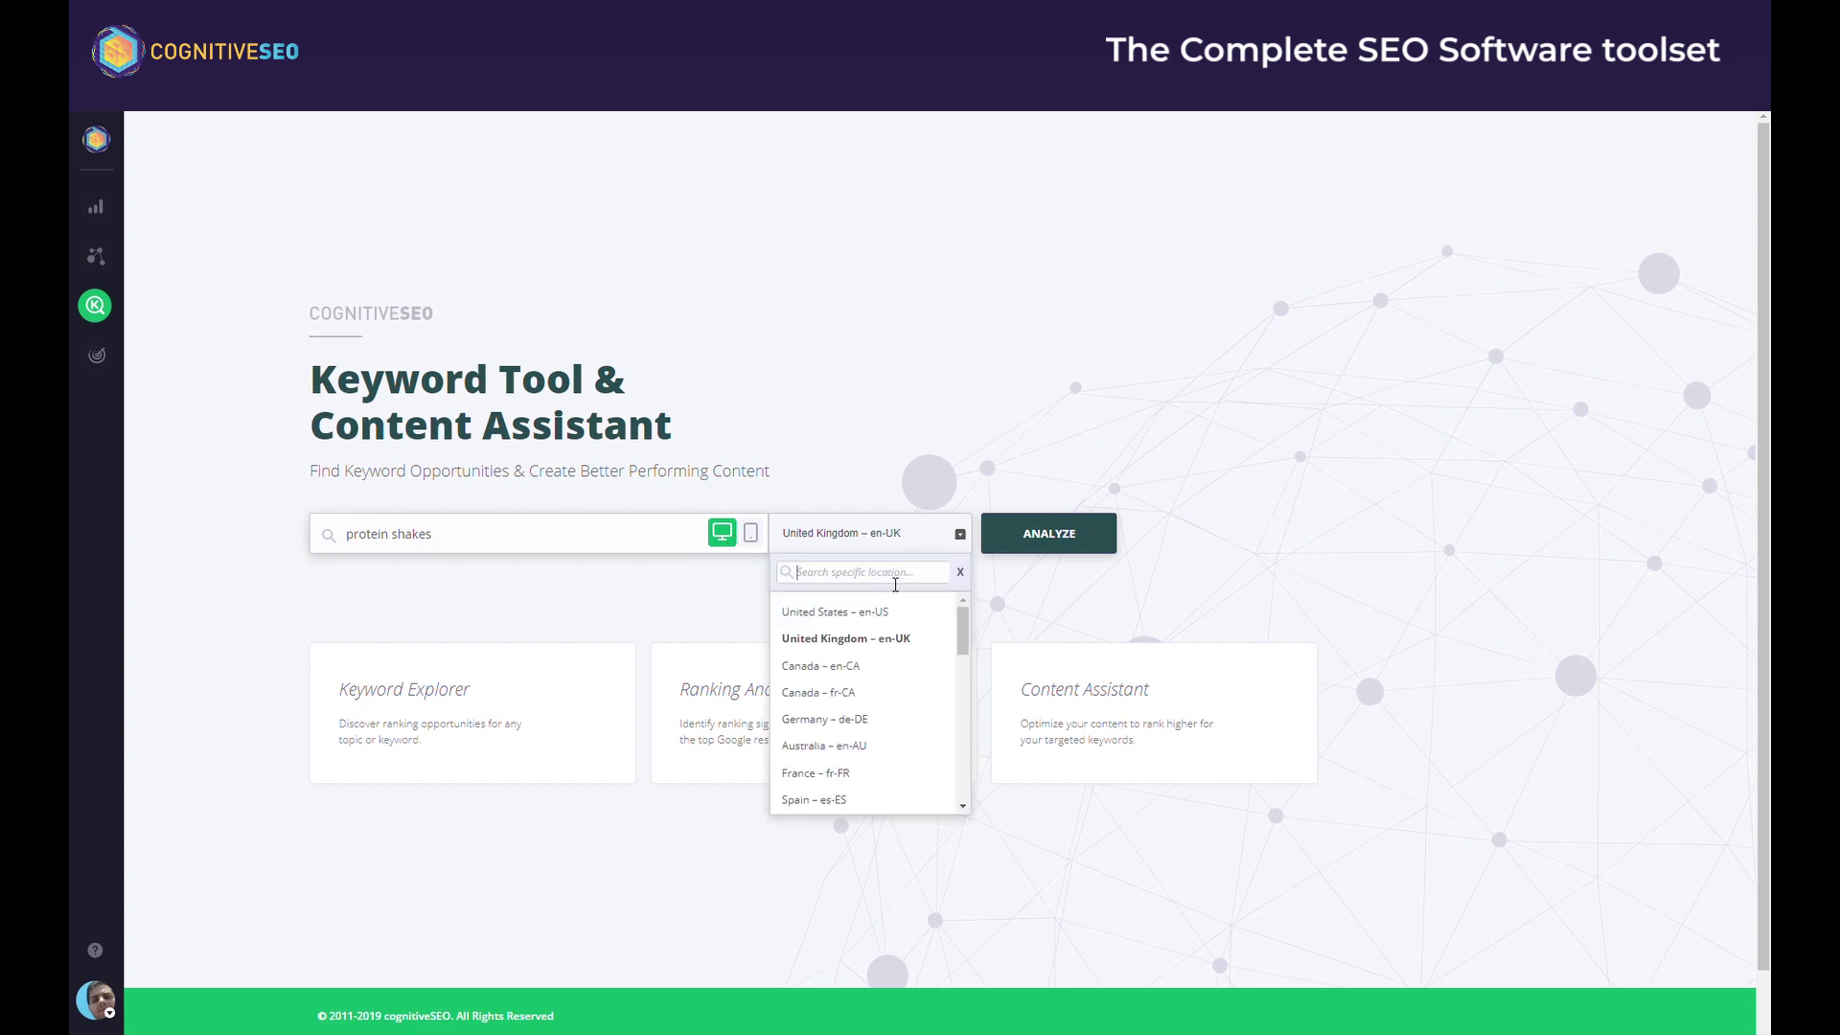
{"action": "type", "text": "london"}
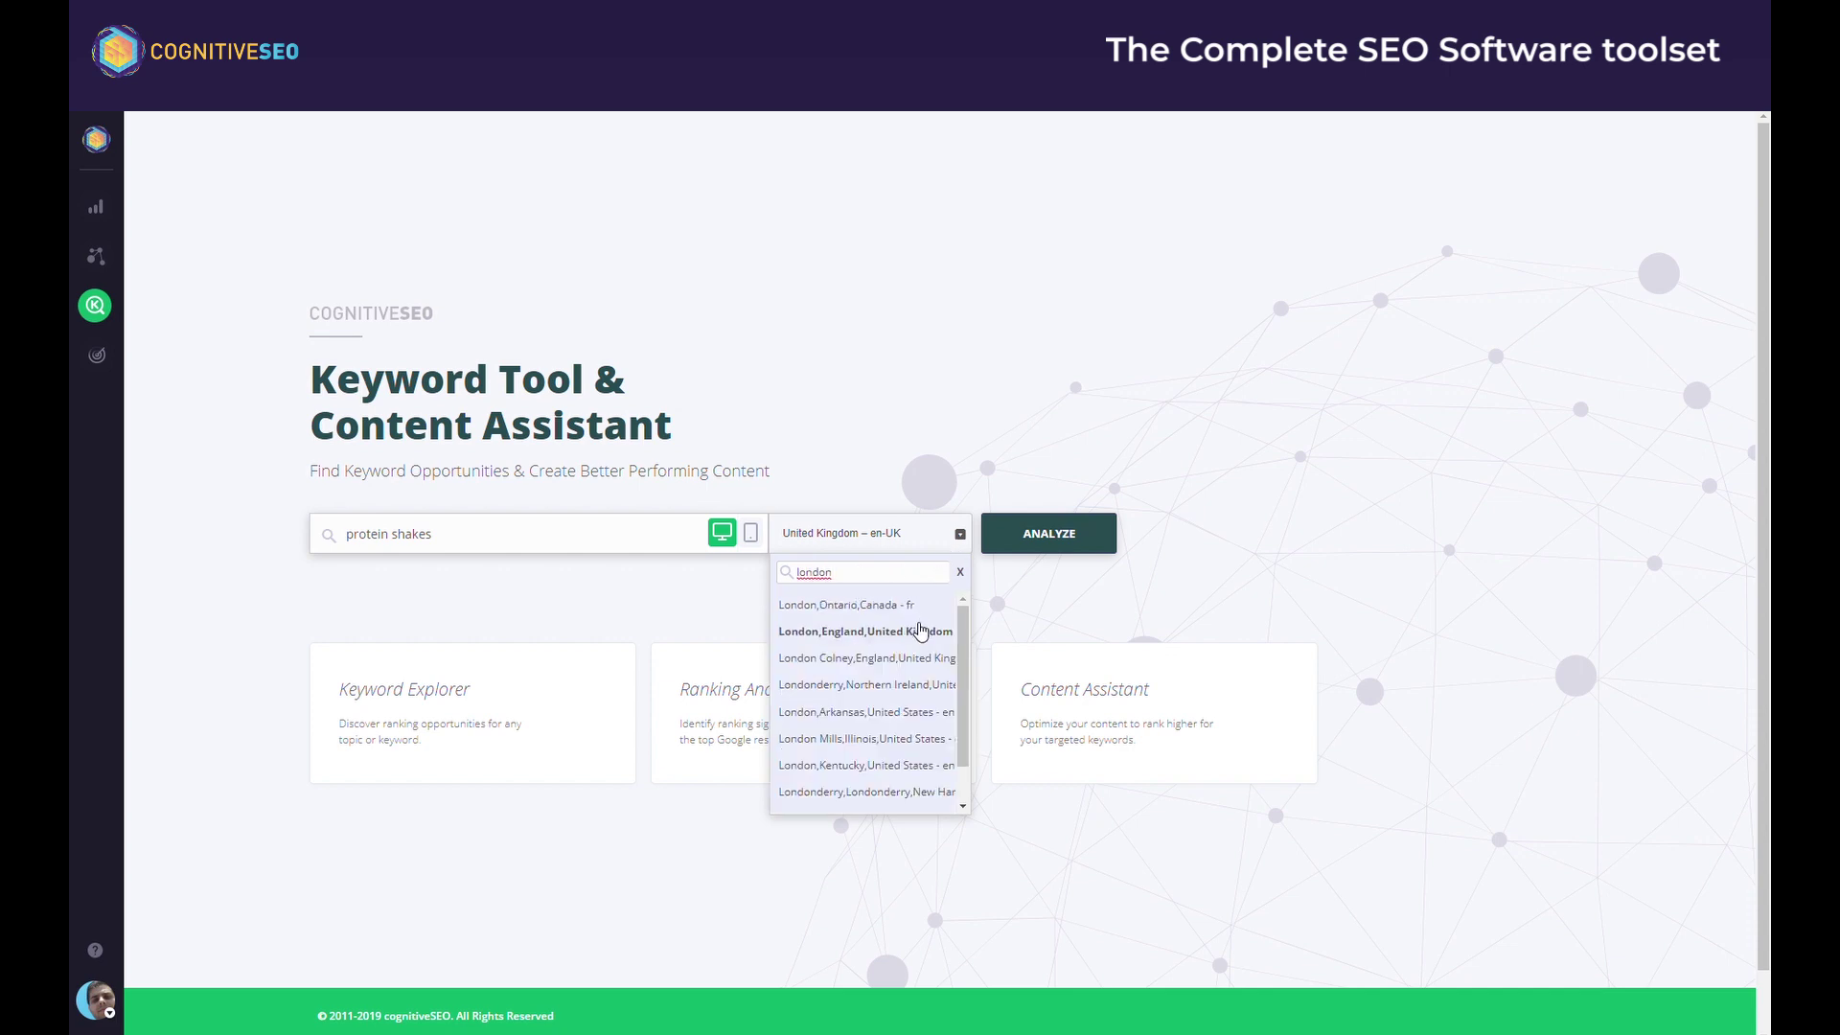
{"action": "left_click", "coordinate": [923, 633]}
{"action": "left_click", "coordinate": [1016, 532]}
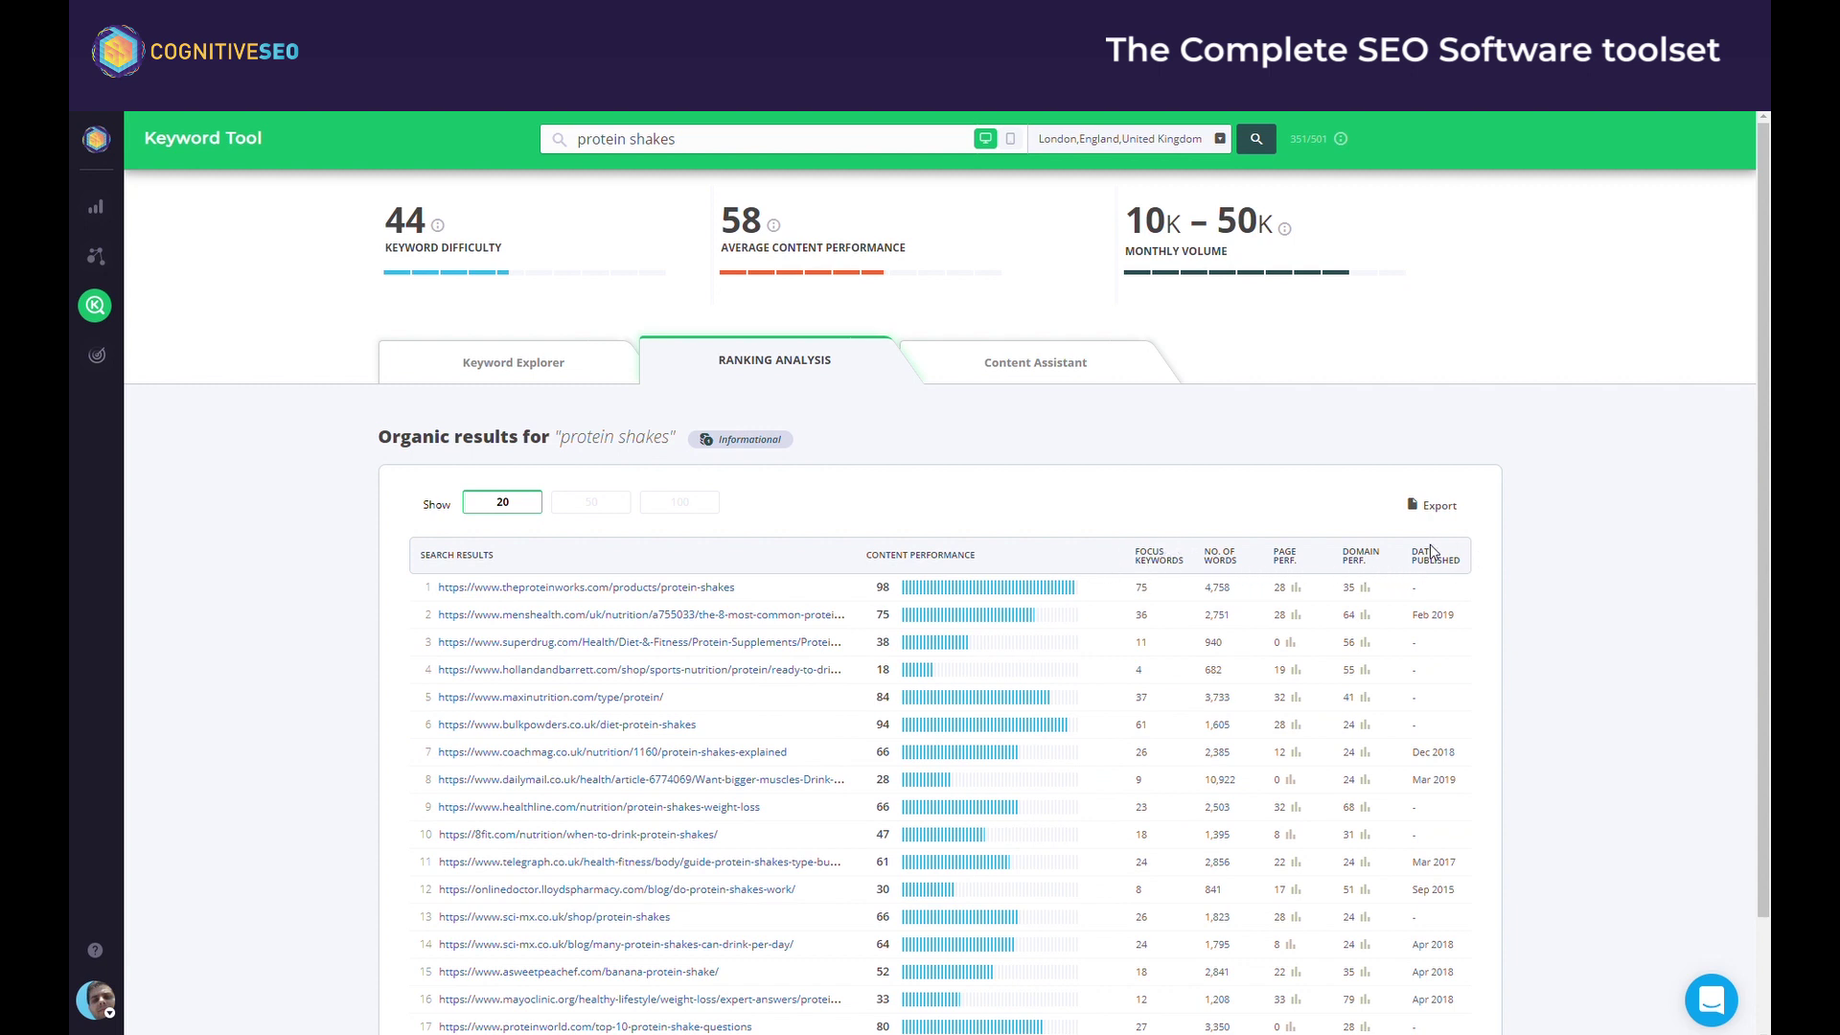
Compare the menshealth and bulkpowders results' content scores and word counts in the side panel.
{"action": "left_click", "coordinate": [603, 614]}
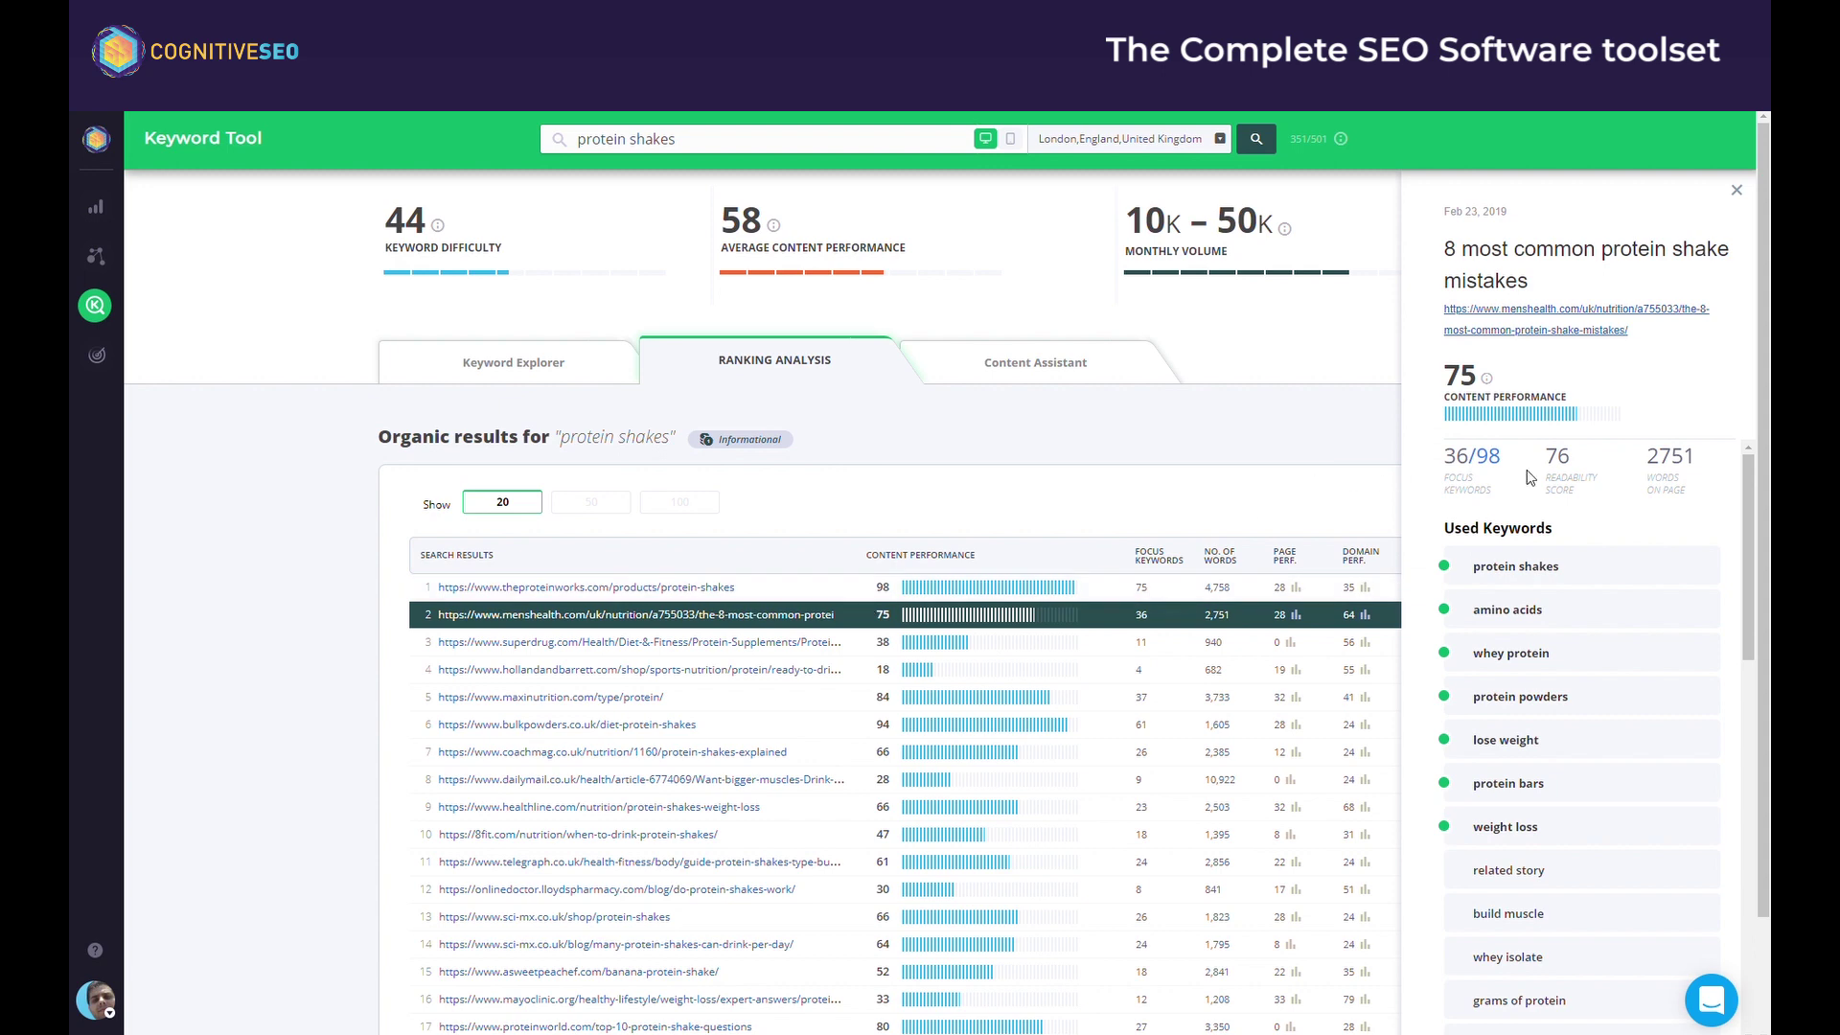
{"action": "mouse_move", "coordinate": [1670, 470]}
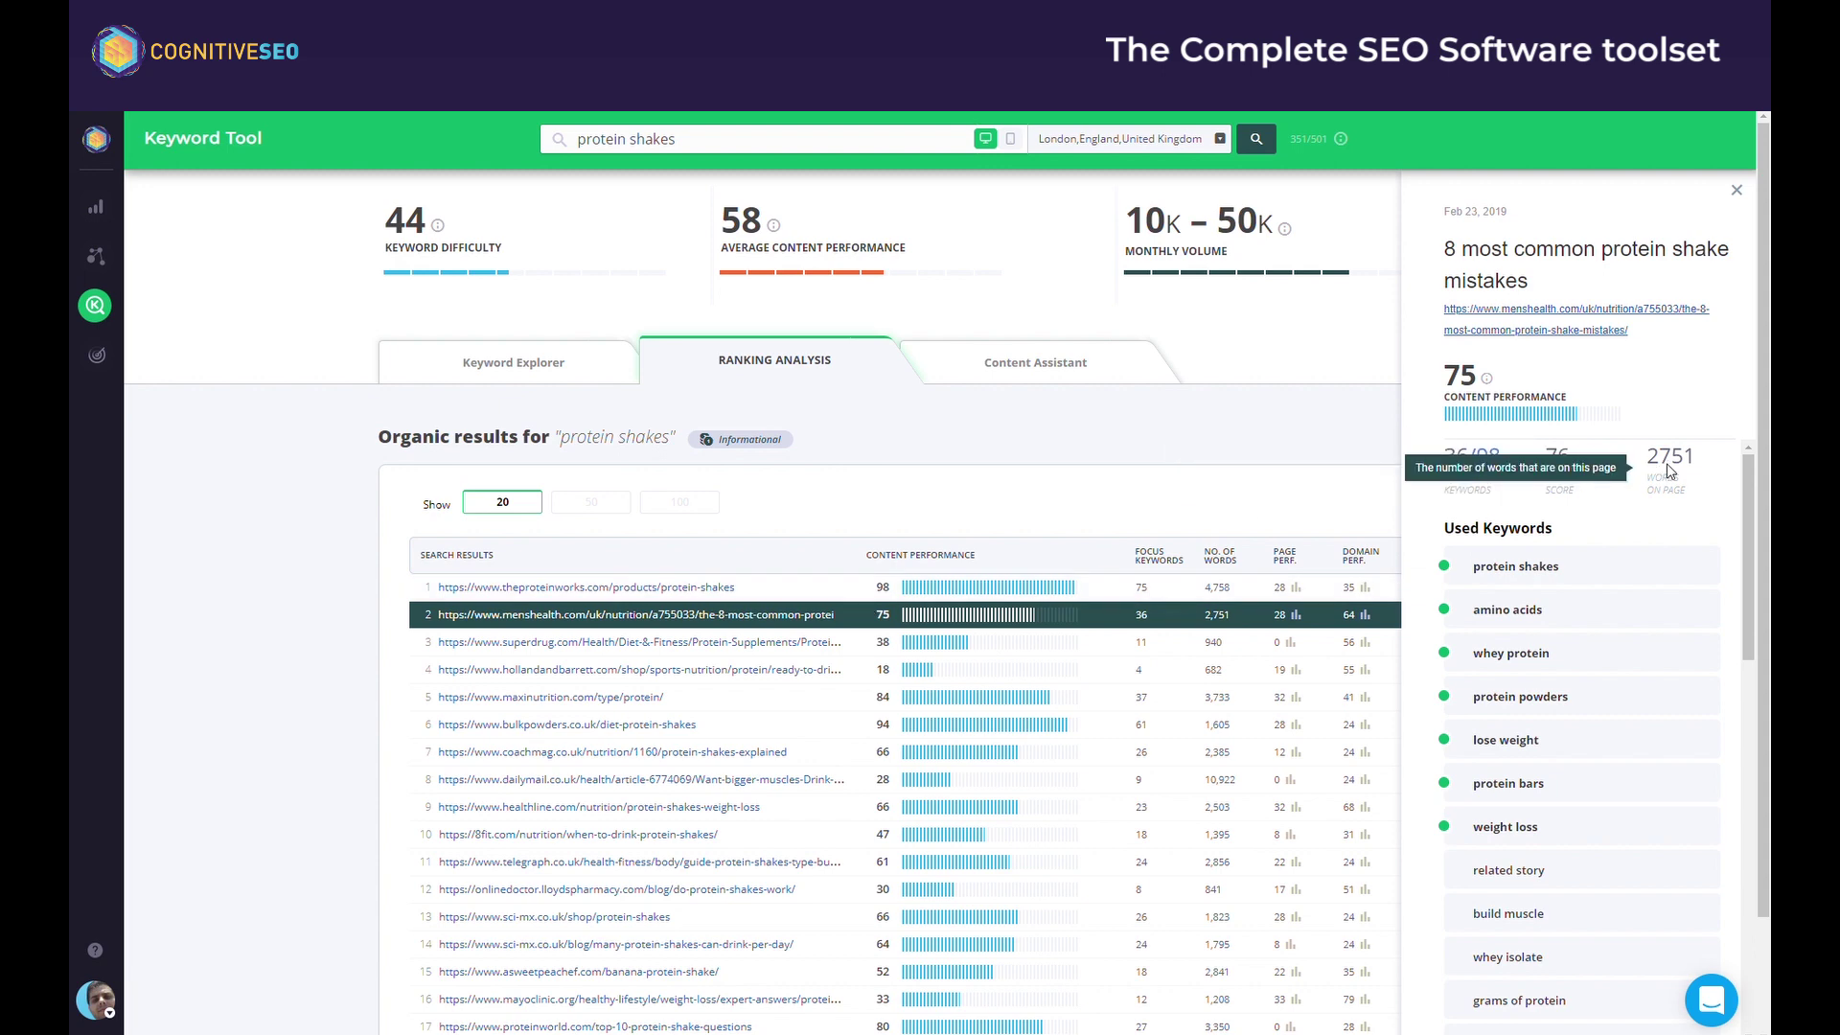
{"action": "left_click", "coordinate": [718, 732]}
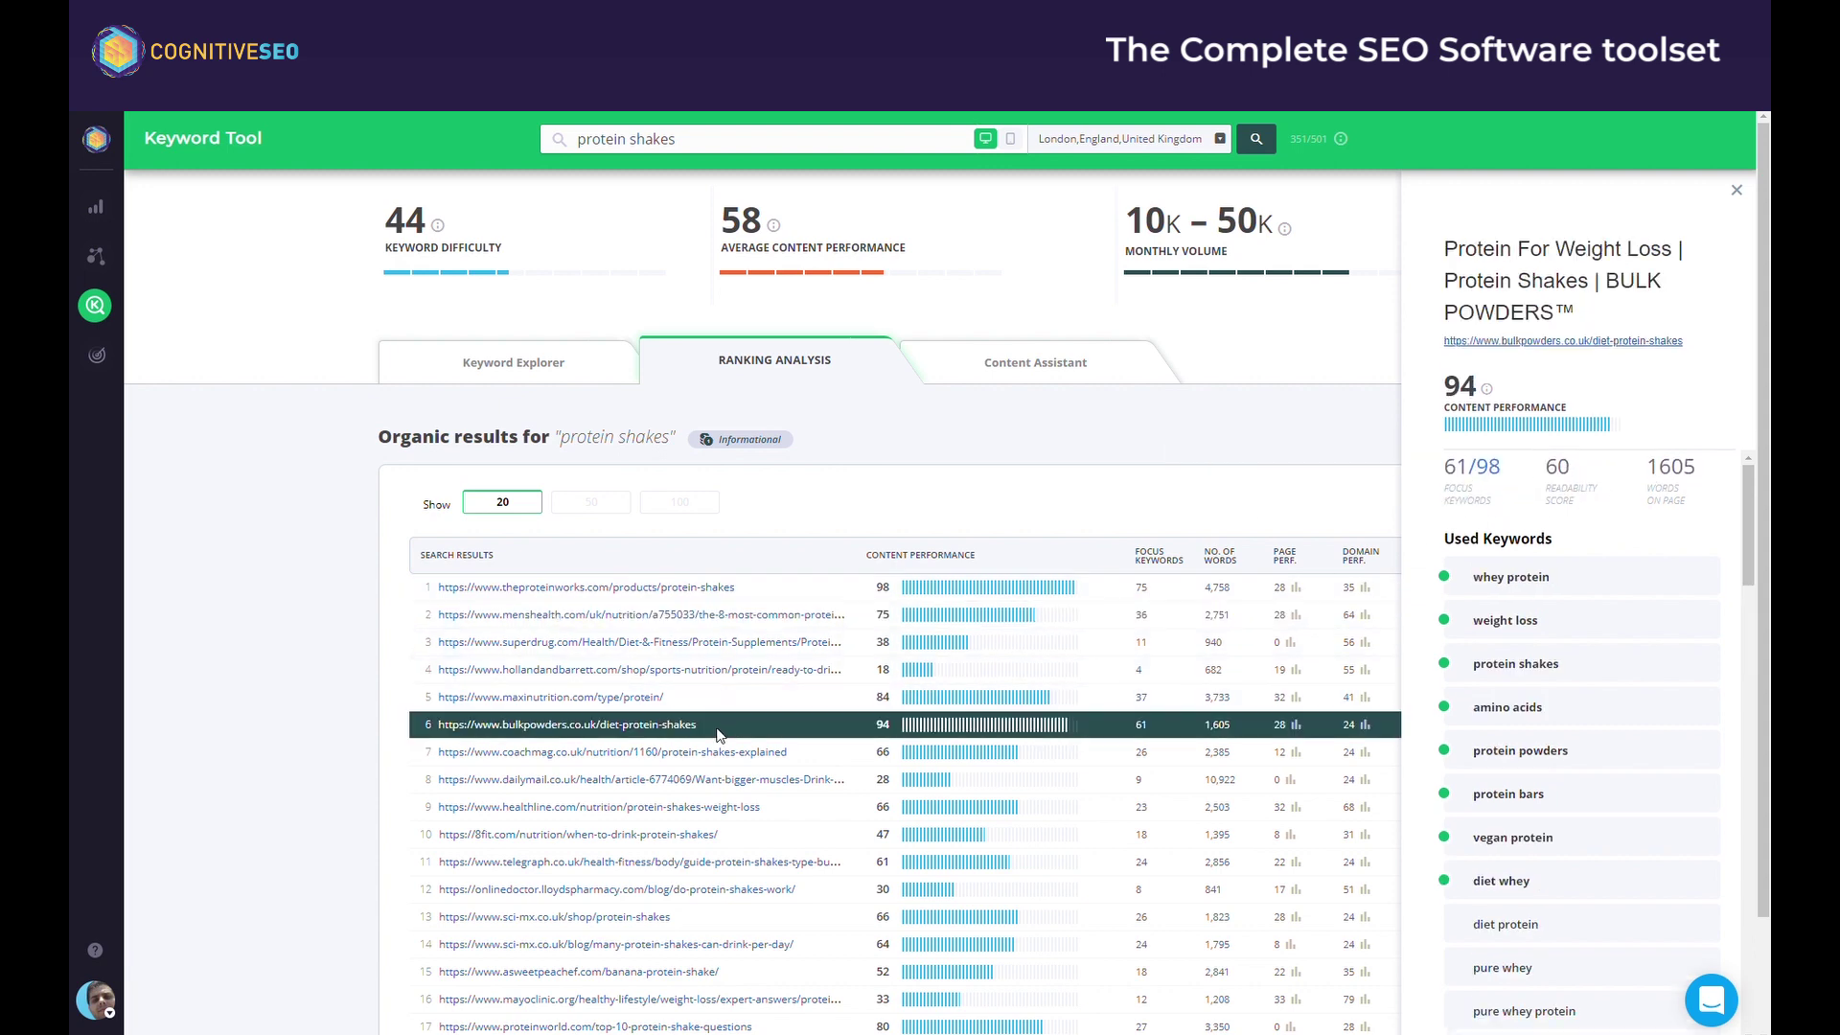
{"action": "mouse_move", "coordinate": [1678, 493]}
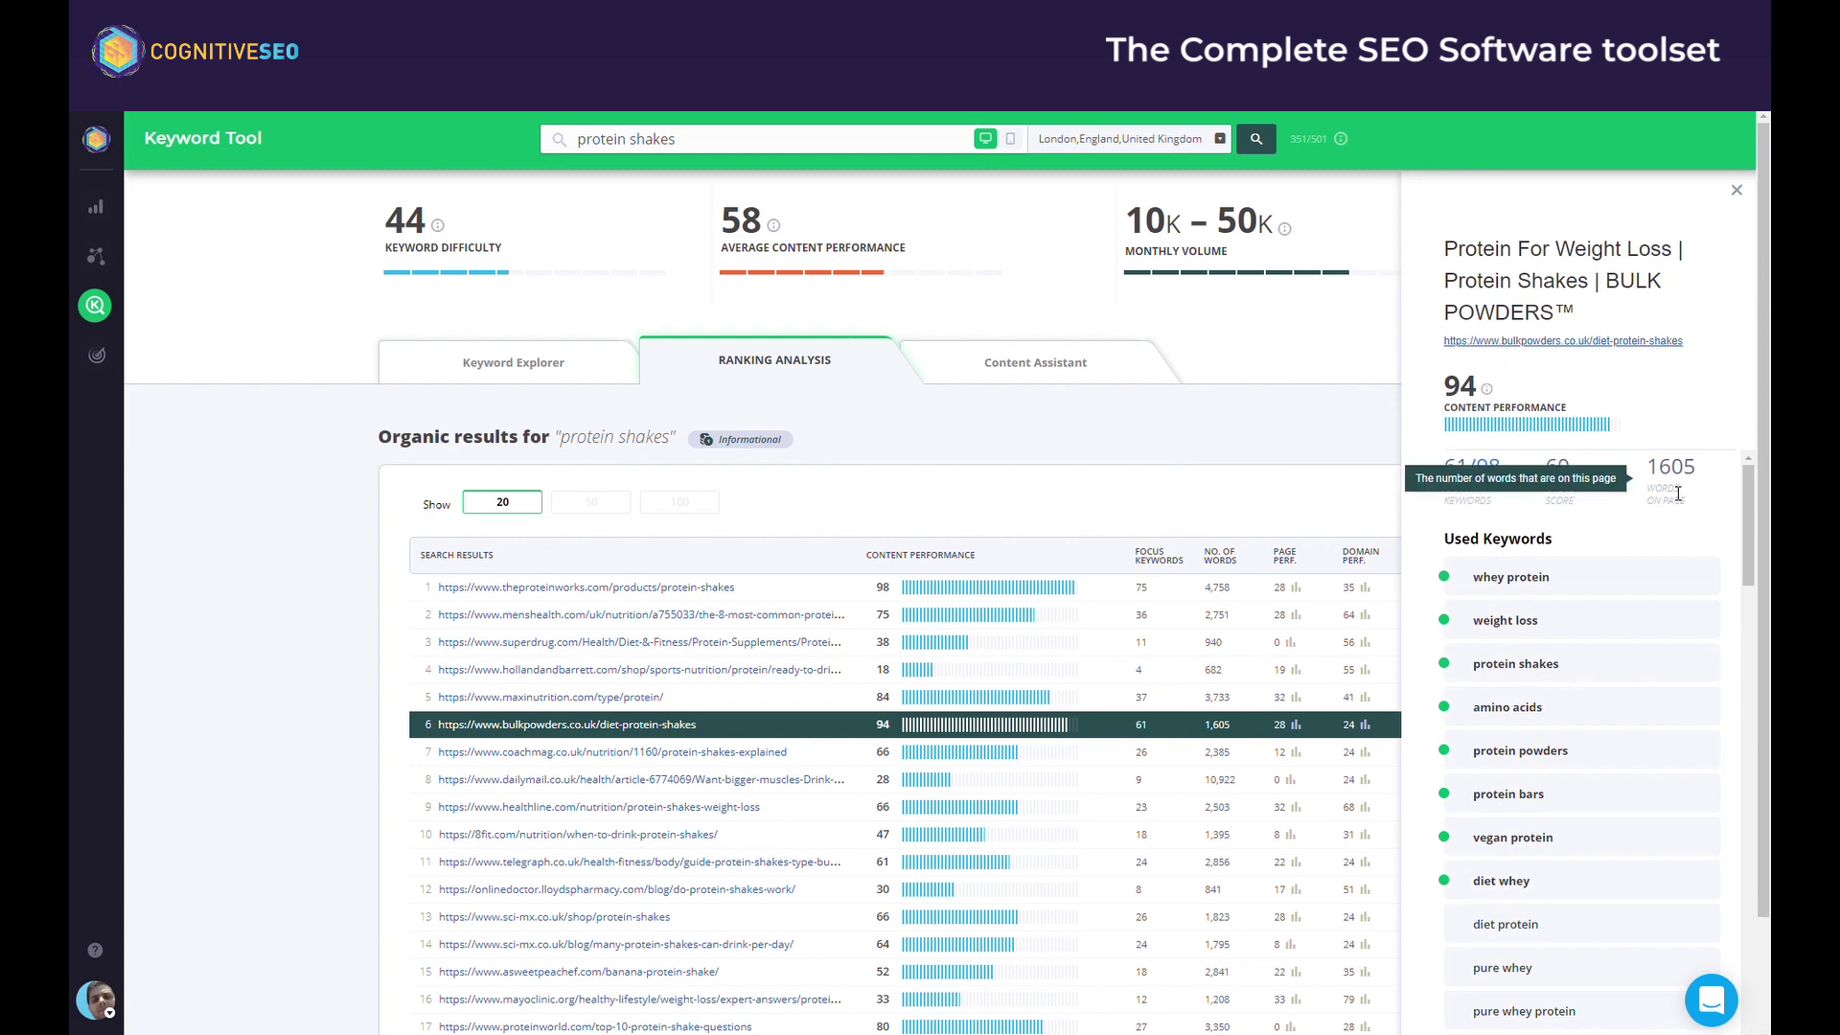
{"action": "scroll", "coordinate": [1567, 556], "scroll_direction": "down", "scroll_amount": 2}
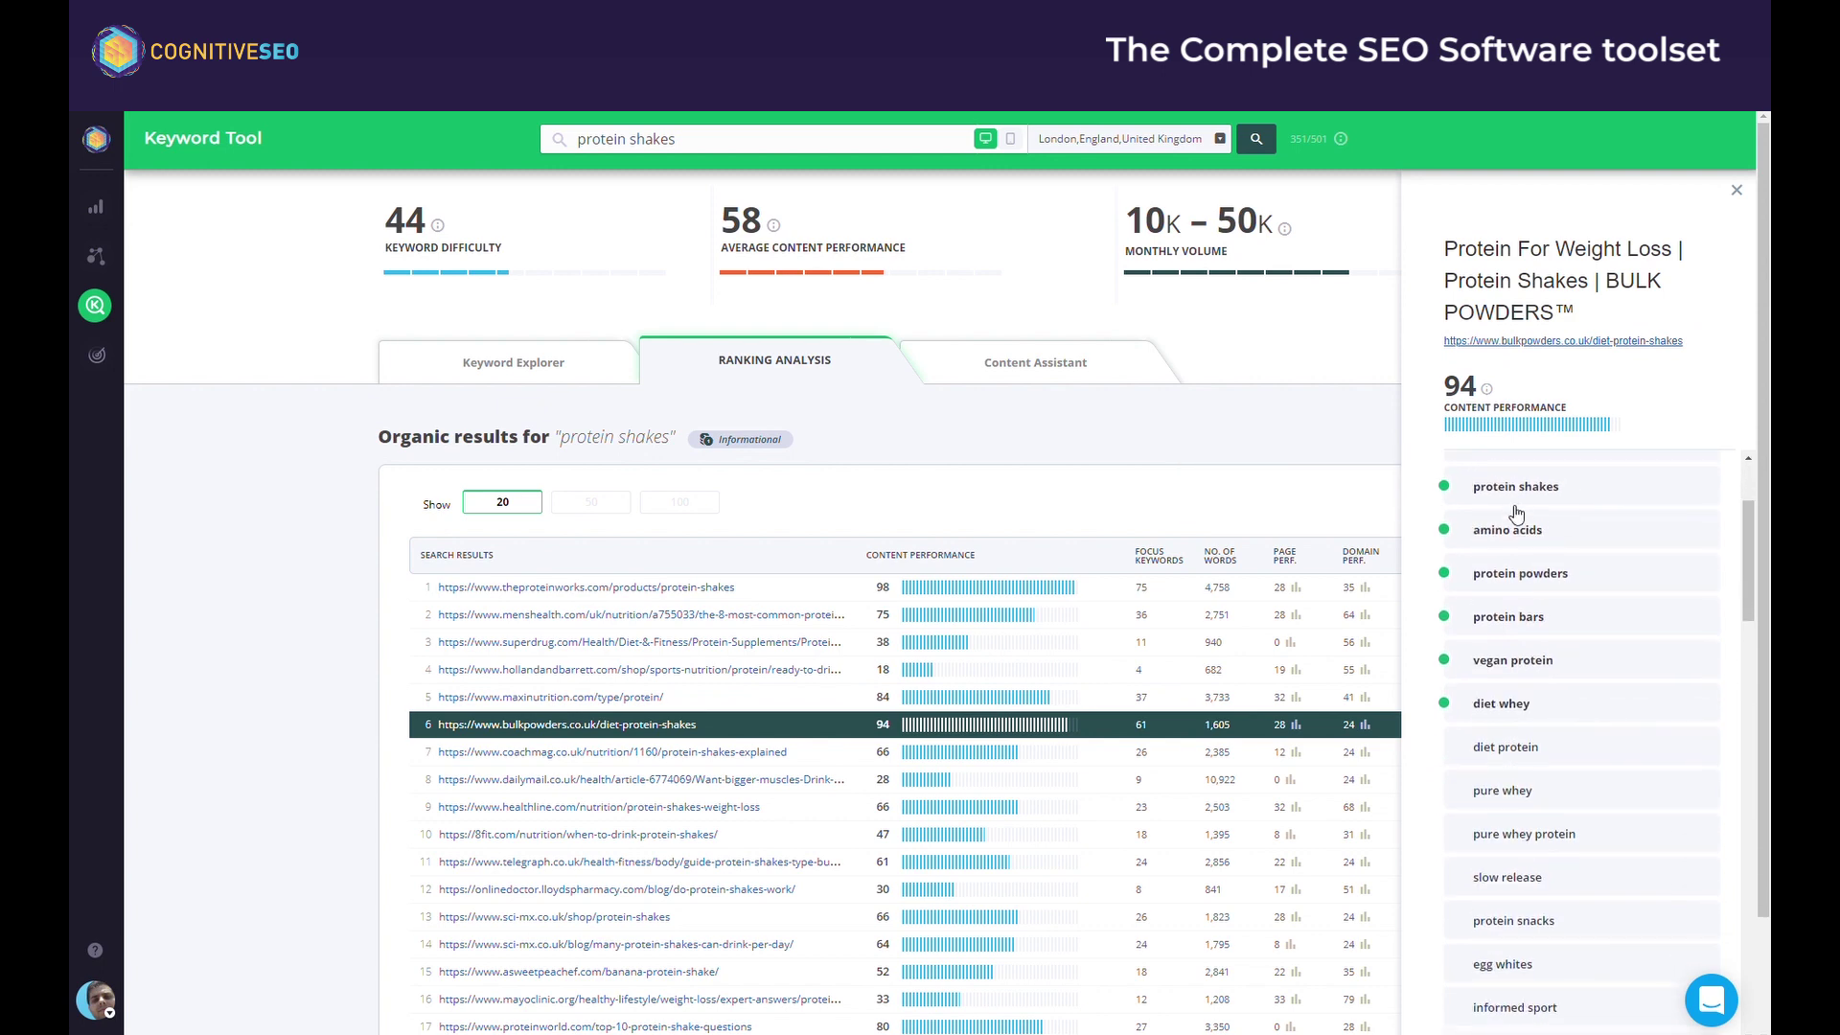
{"action": "scroll", "coordinate": [1515, 520], "scroll_direction": "up", "scroll_amount": 1}
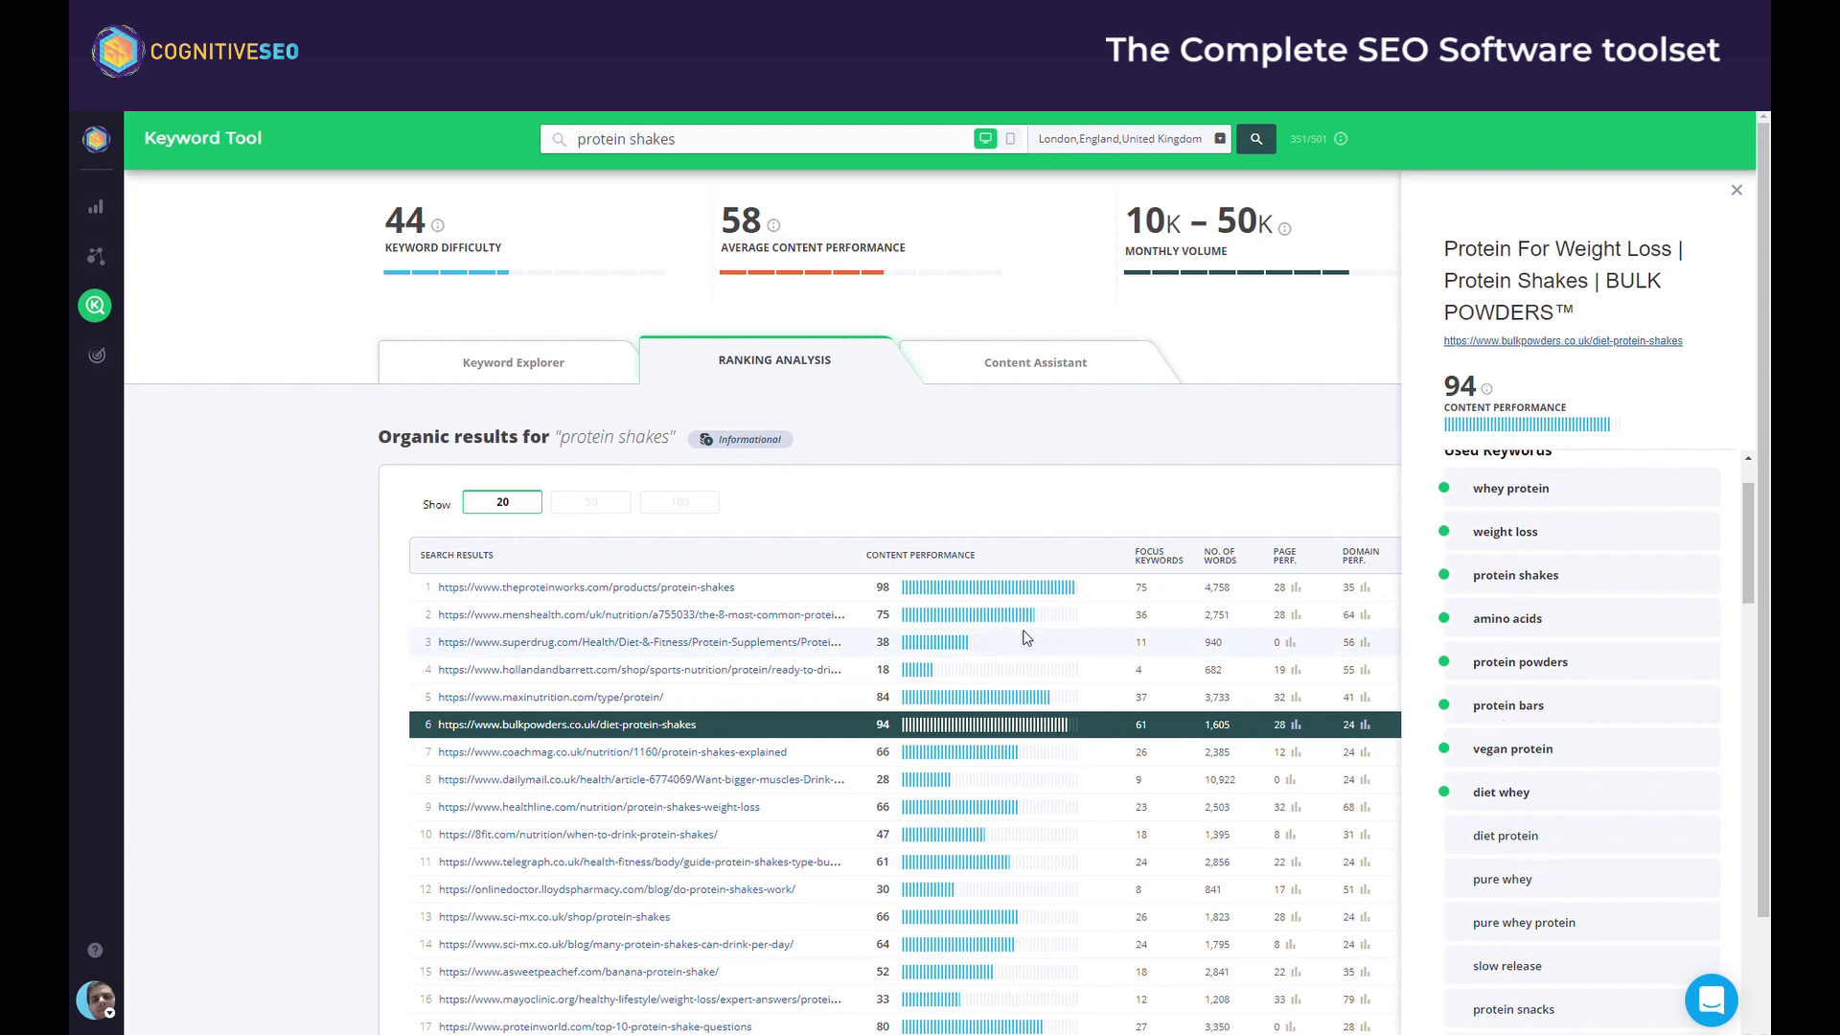
{"action": "scroll", "coordinate": [958, 671], "scroll_direction": "down", "scroll_amount": 1}
Review the 8fit, top-ranked Protein Works and 14th-ranked sci-mx pages' stats, then reach the study.
{"action": "left_click", "coordinate": [1015, 747]}
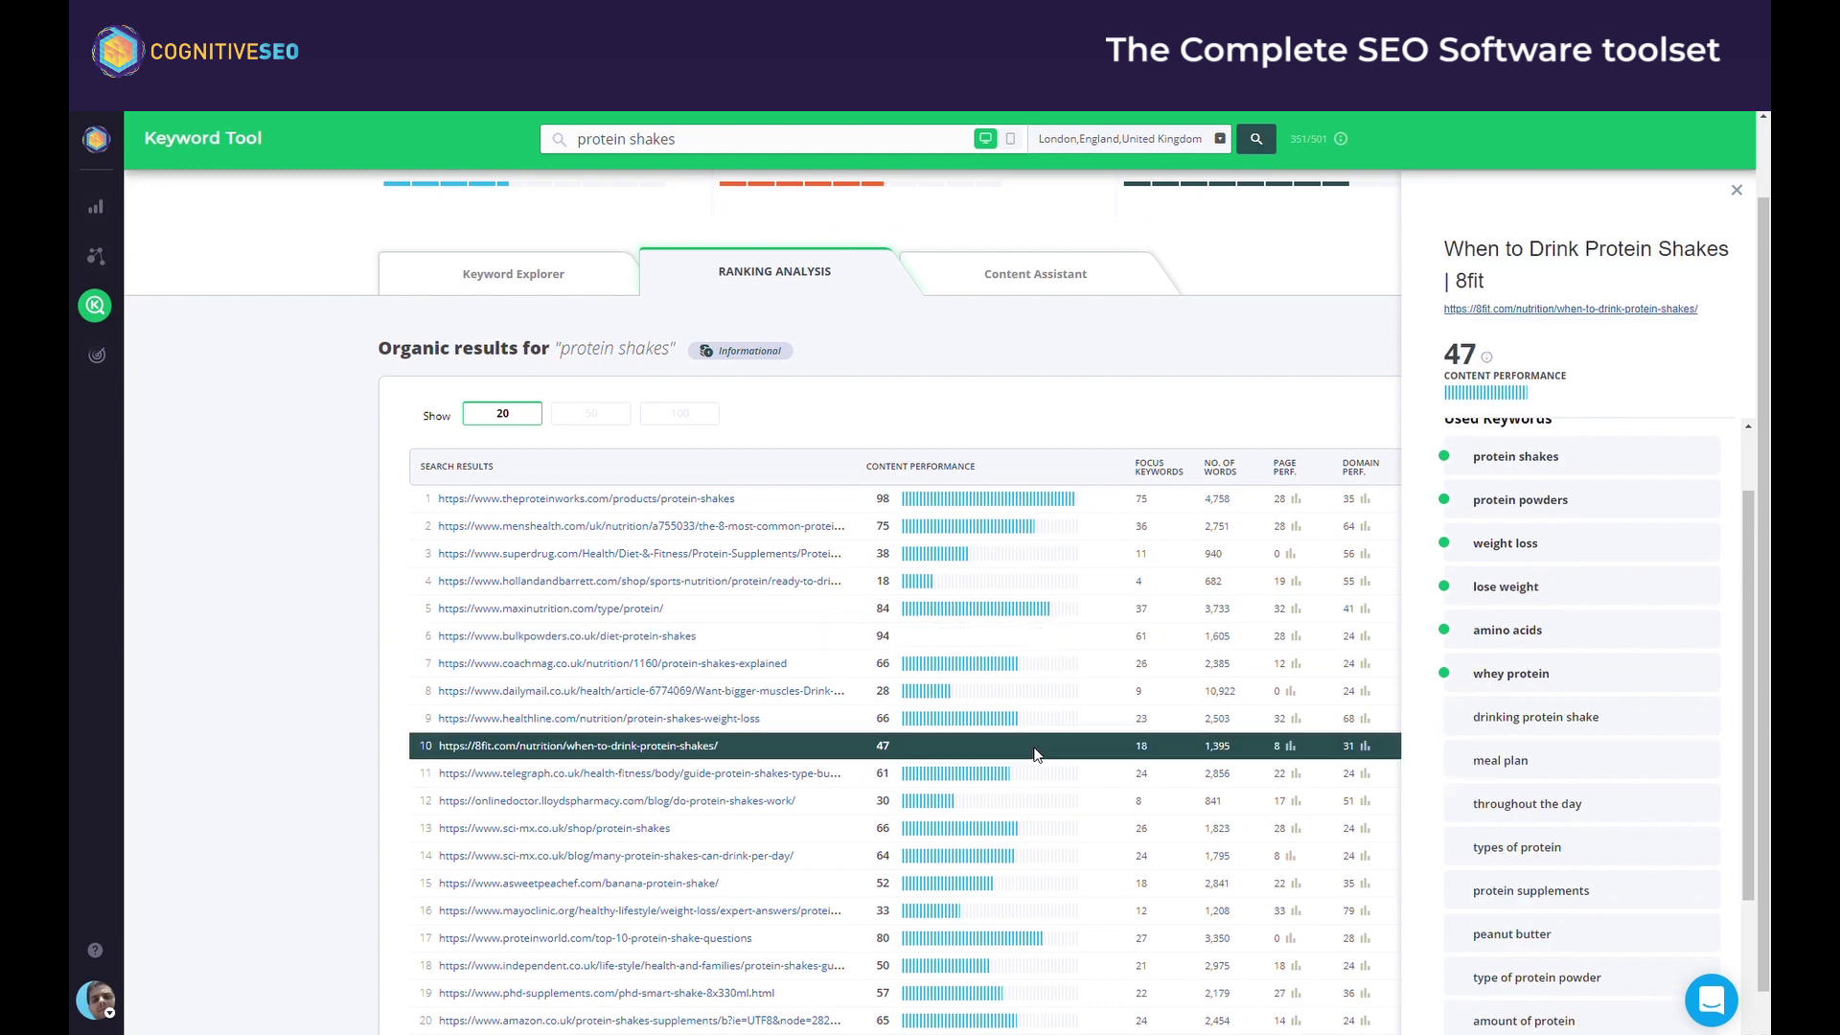
{"action": "left_click", "coordinate": [1086, 510]}
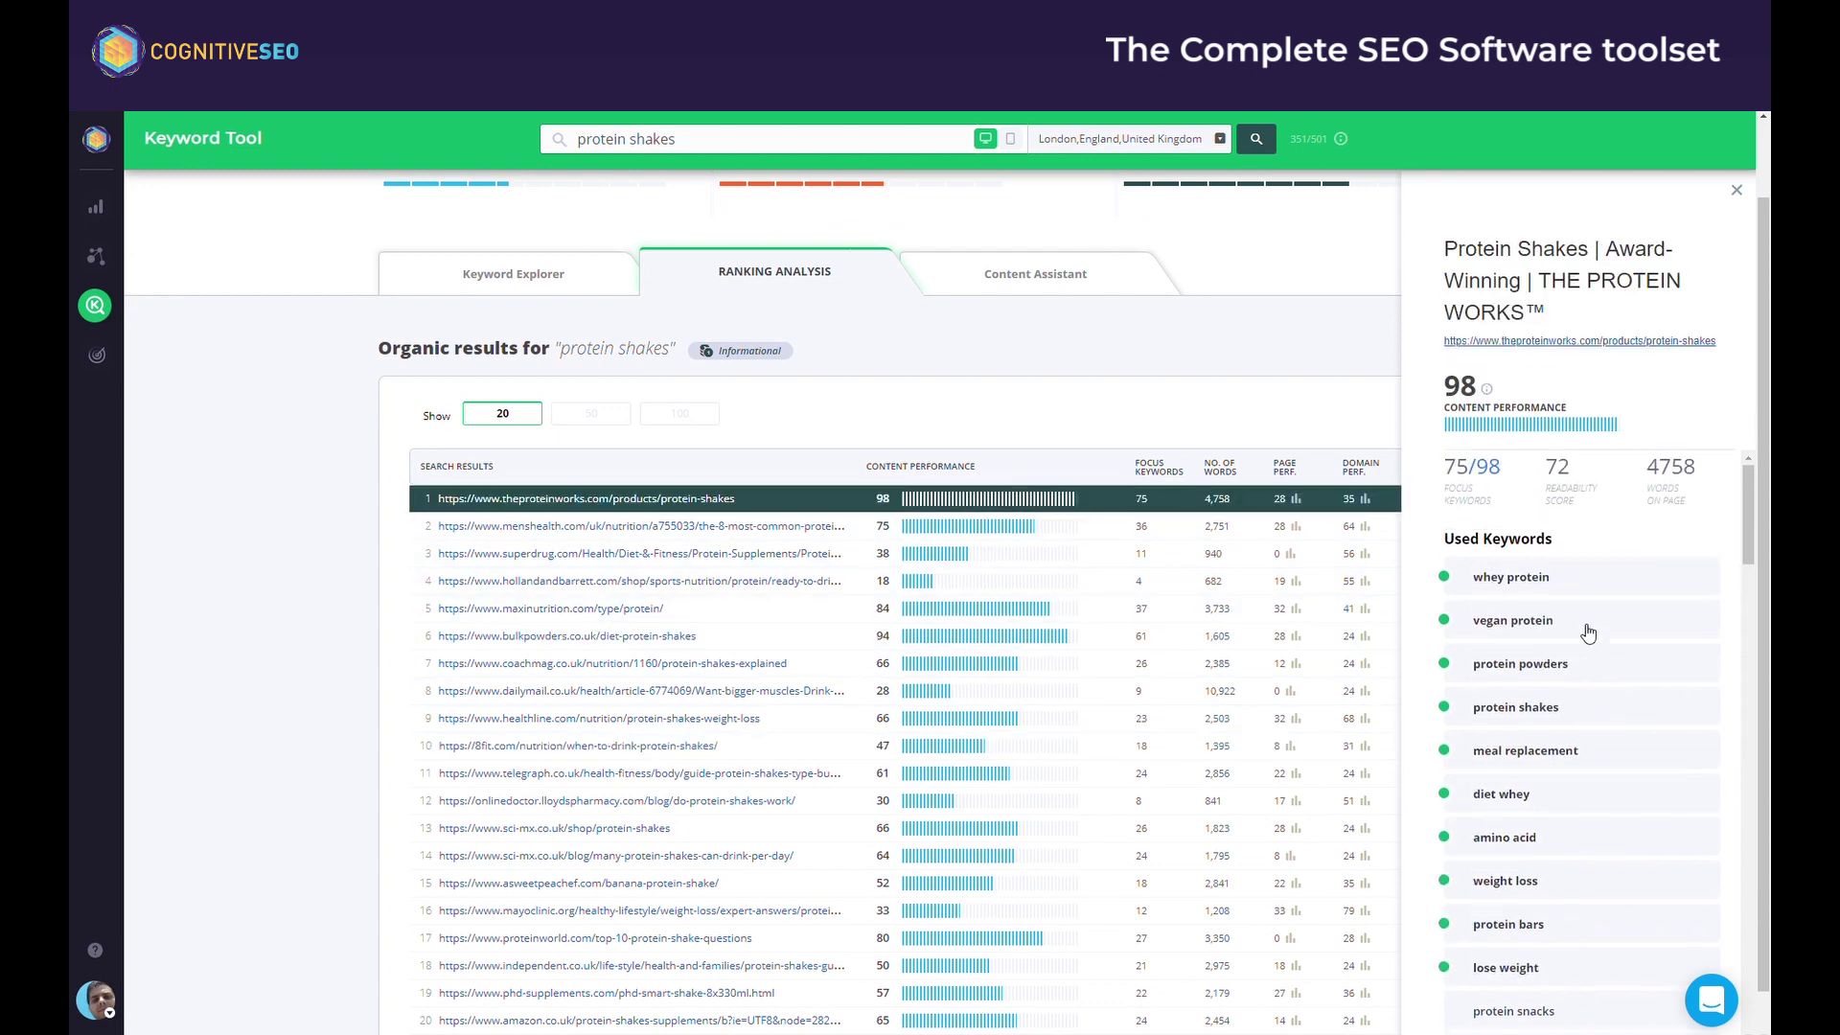
{"action": "mouse_move", "coordinate": [1589, 389]}
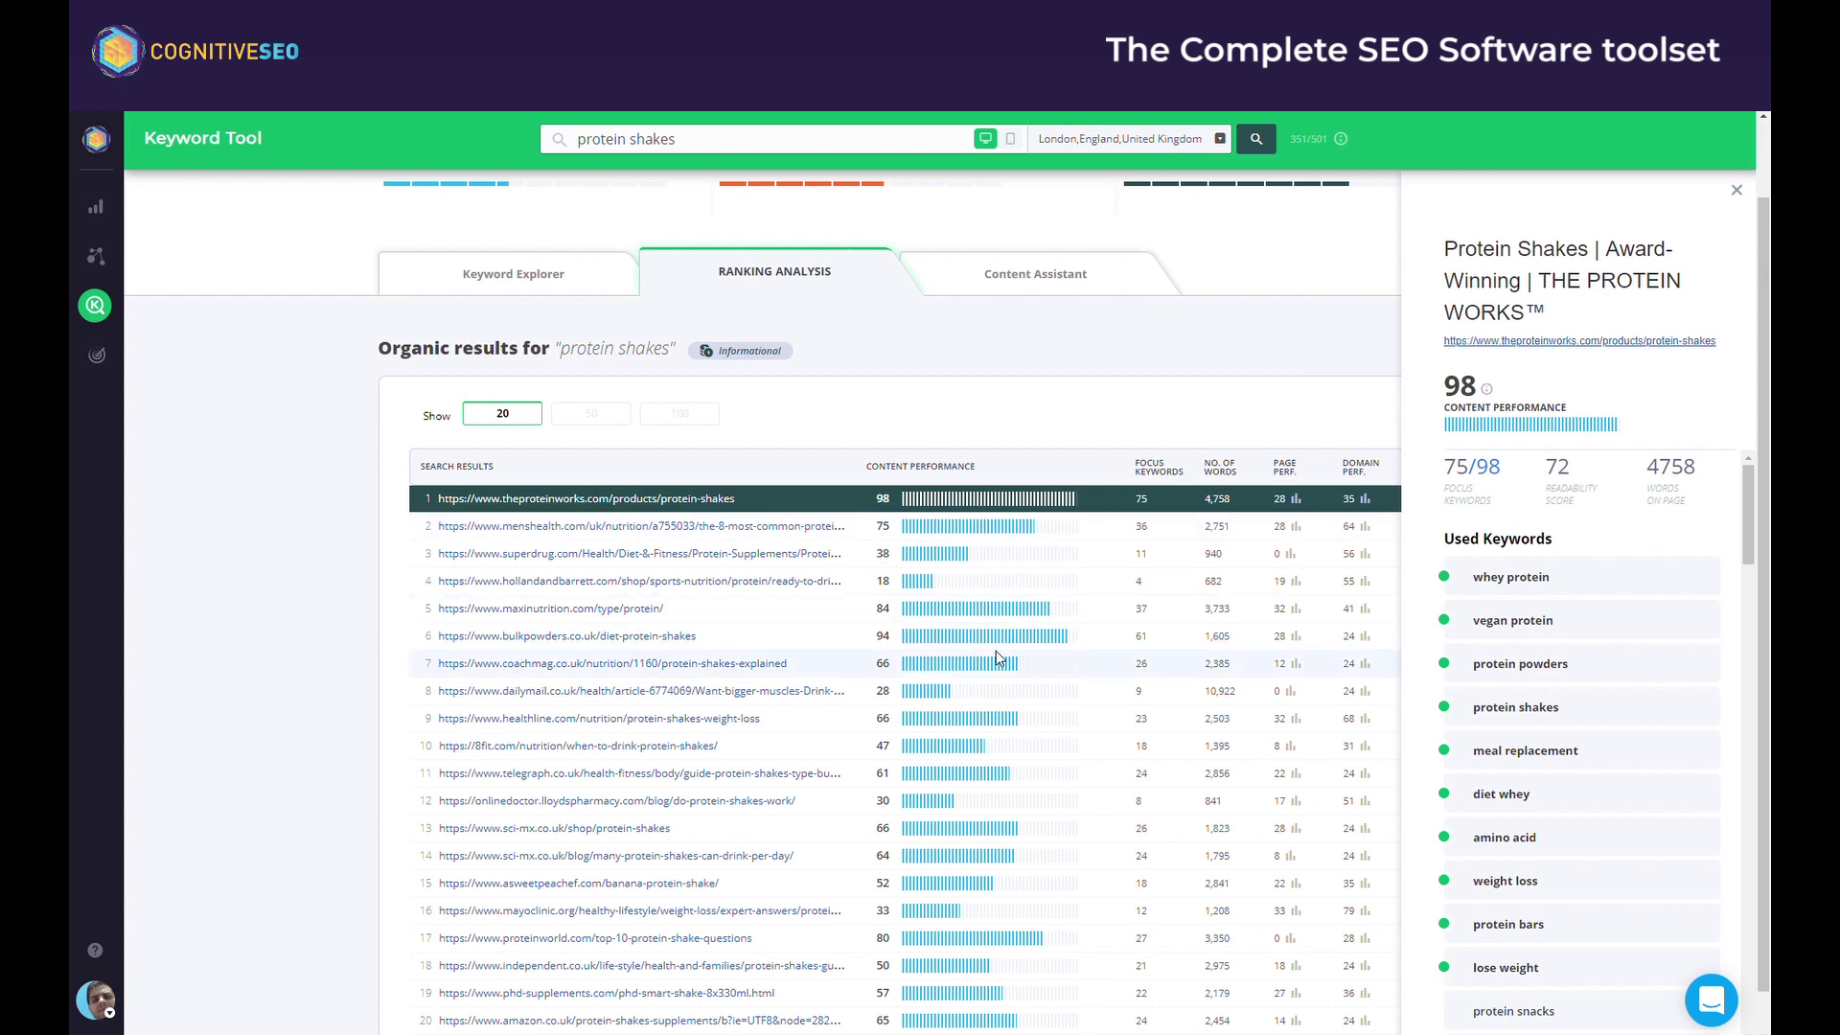
{"action": "scroll", "coordinate": [996, 659], "scroll_direction": "down", "scroll_amount": 1}
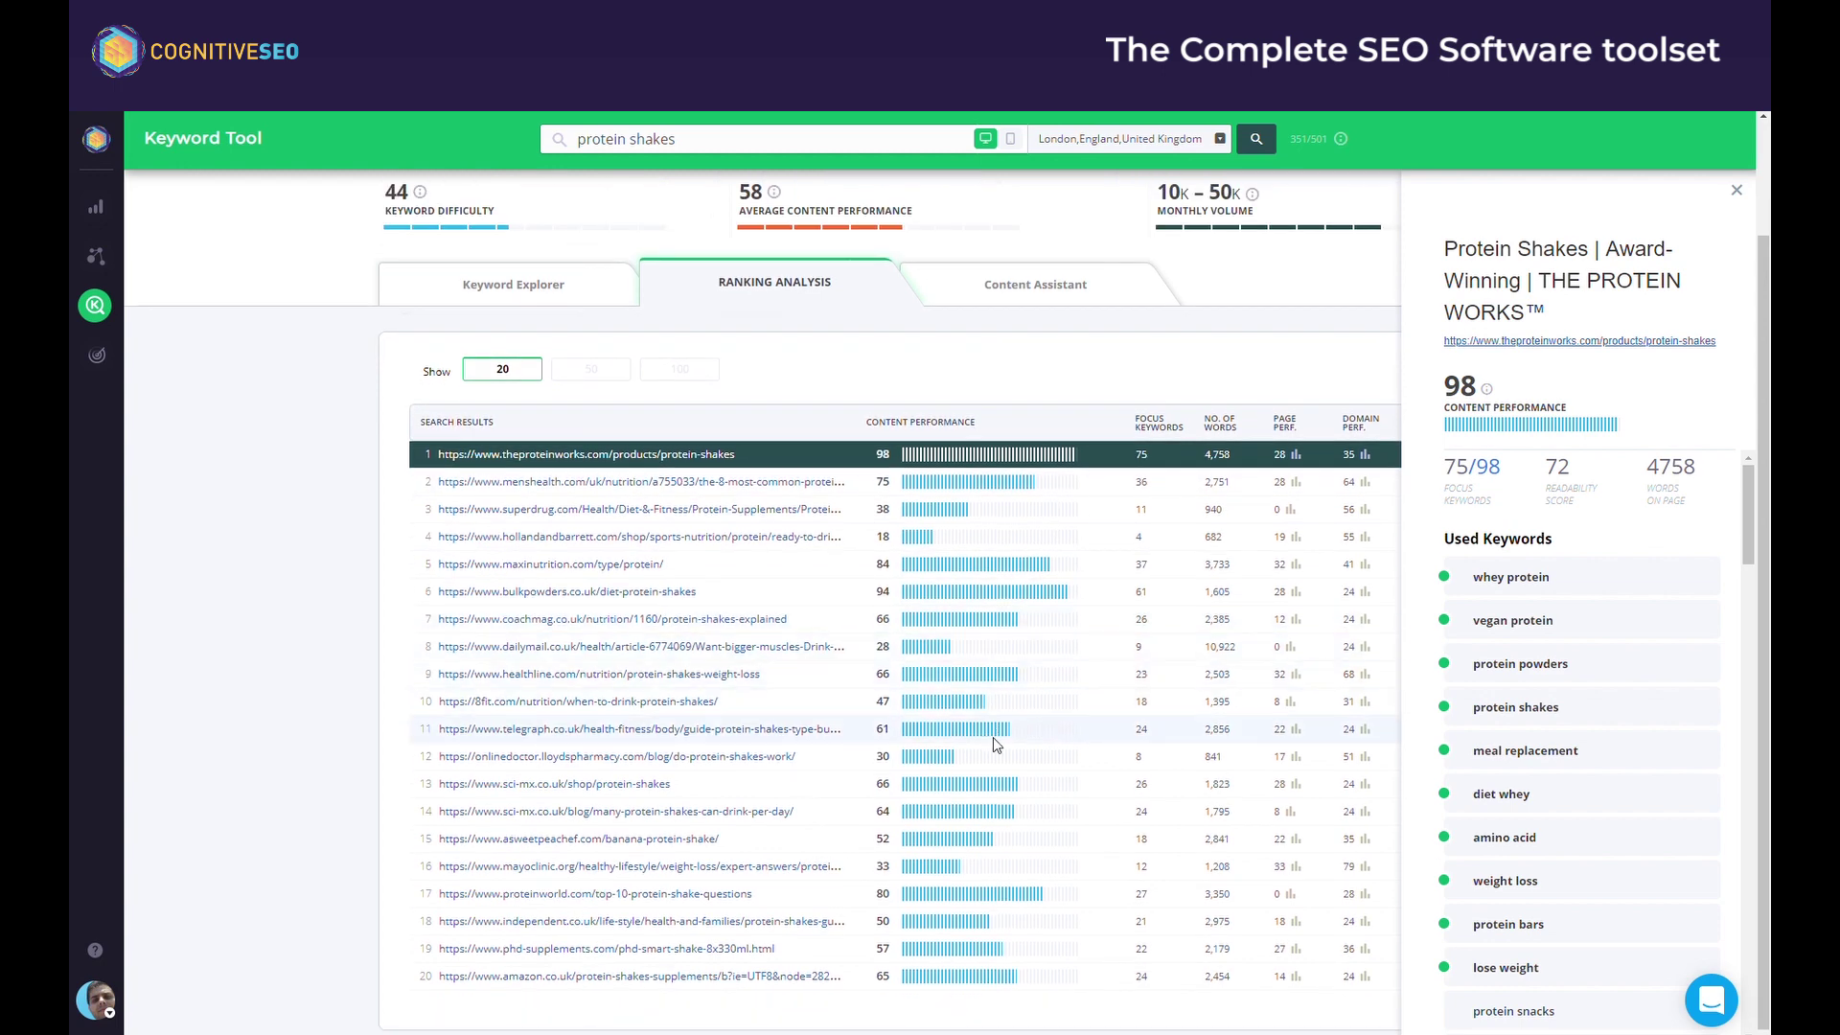
{"action": "left_click", "coordinate": [1046, 823]}
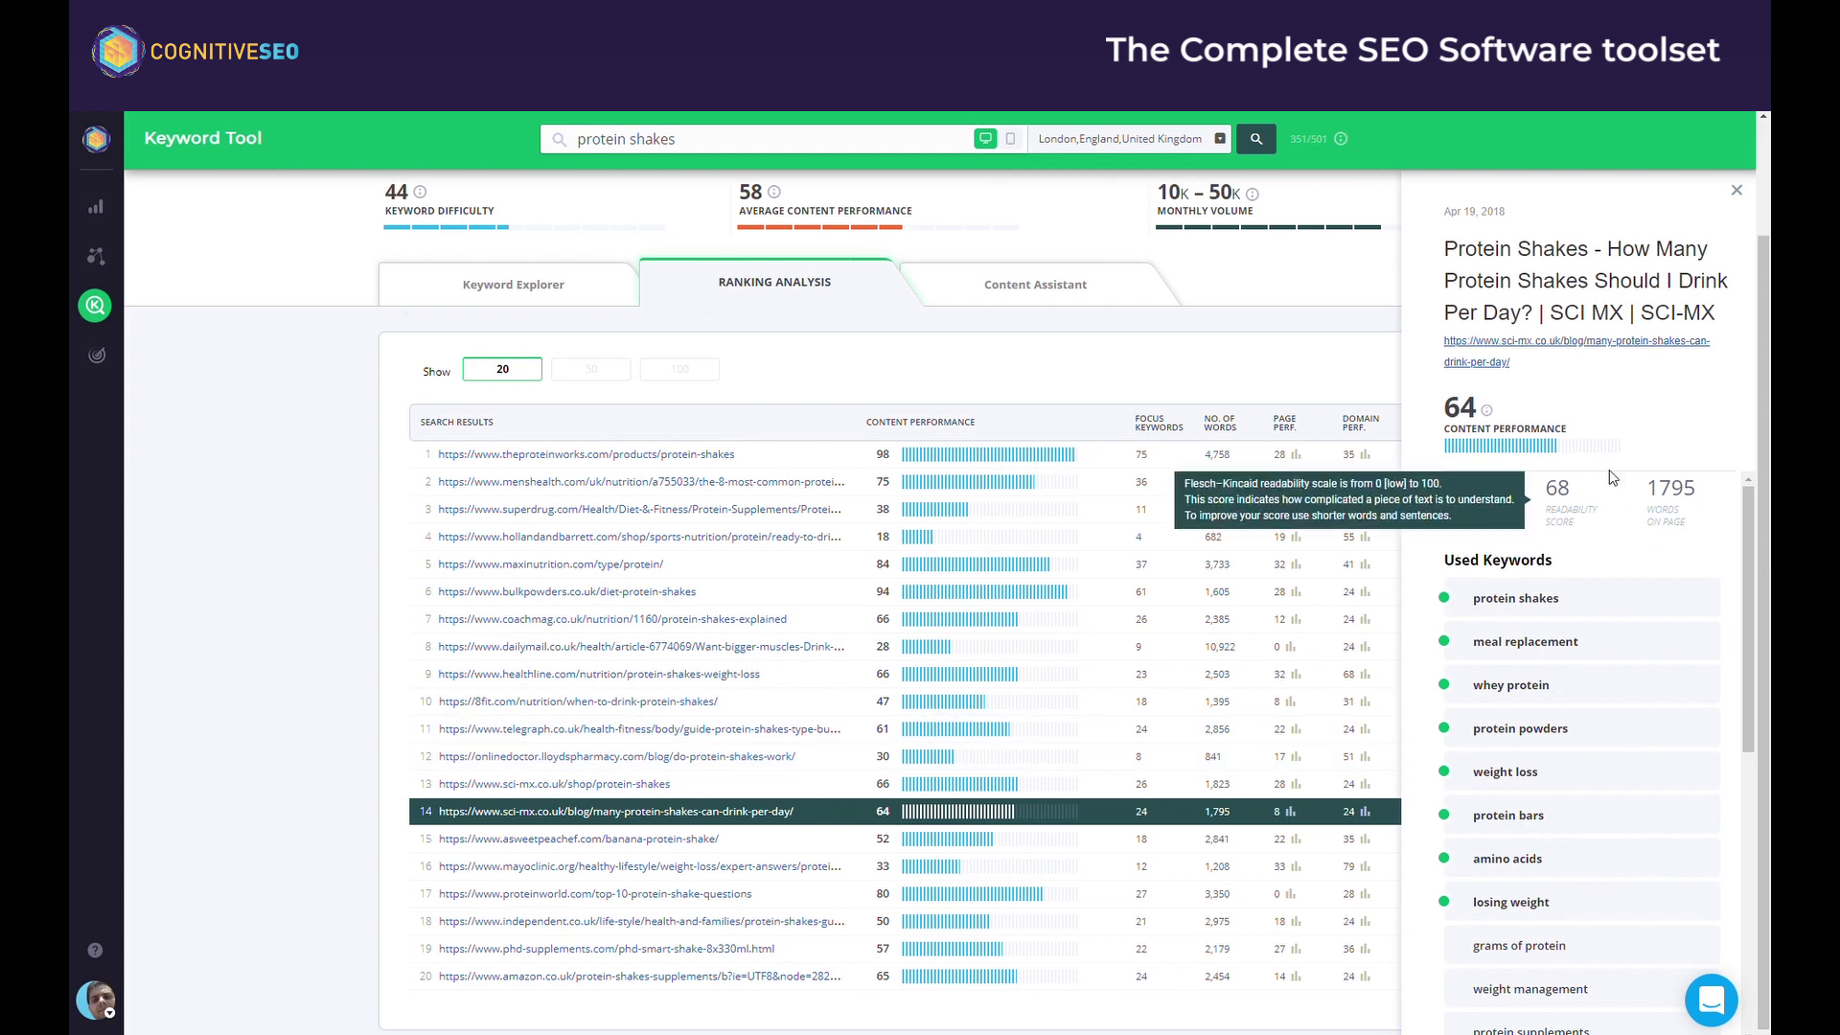
{"action": "mouse_move", "coordinate": [1483, 525]}
{"action": "mouse_move", "coordinate": [1671, 529]}
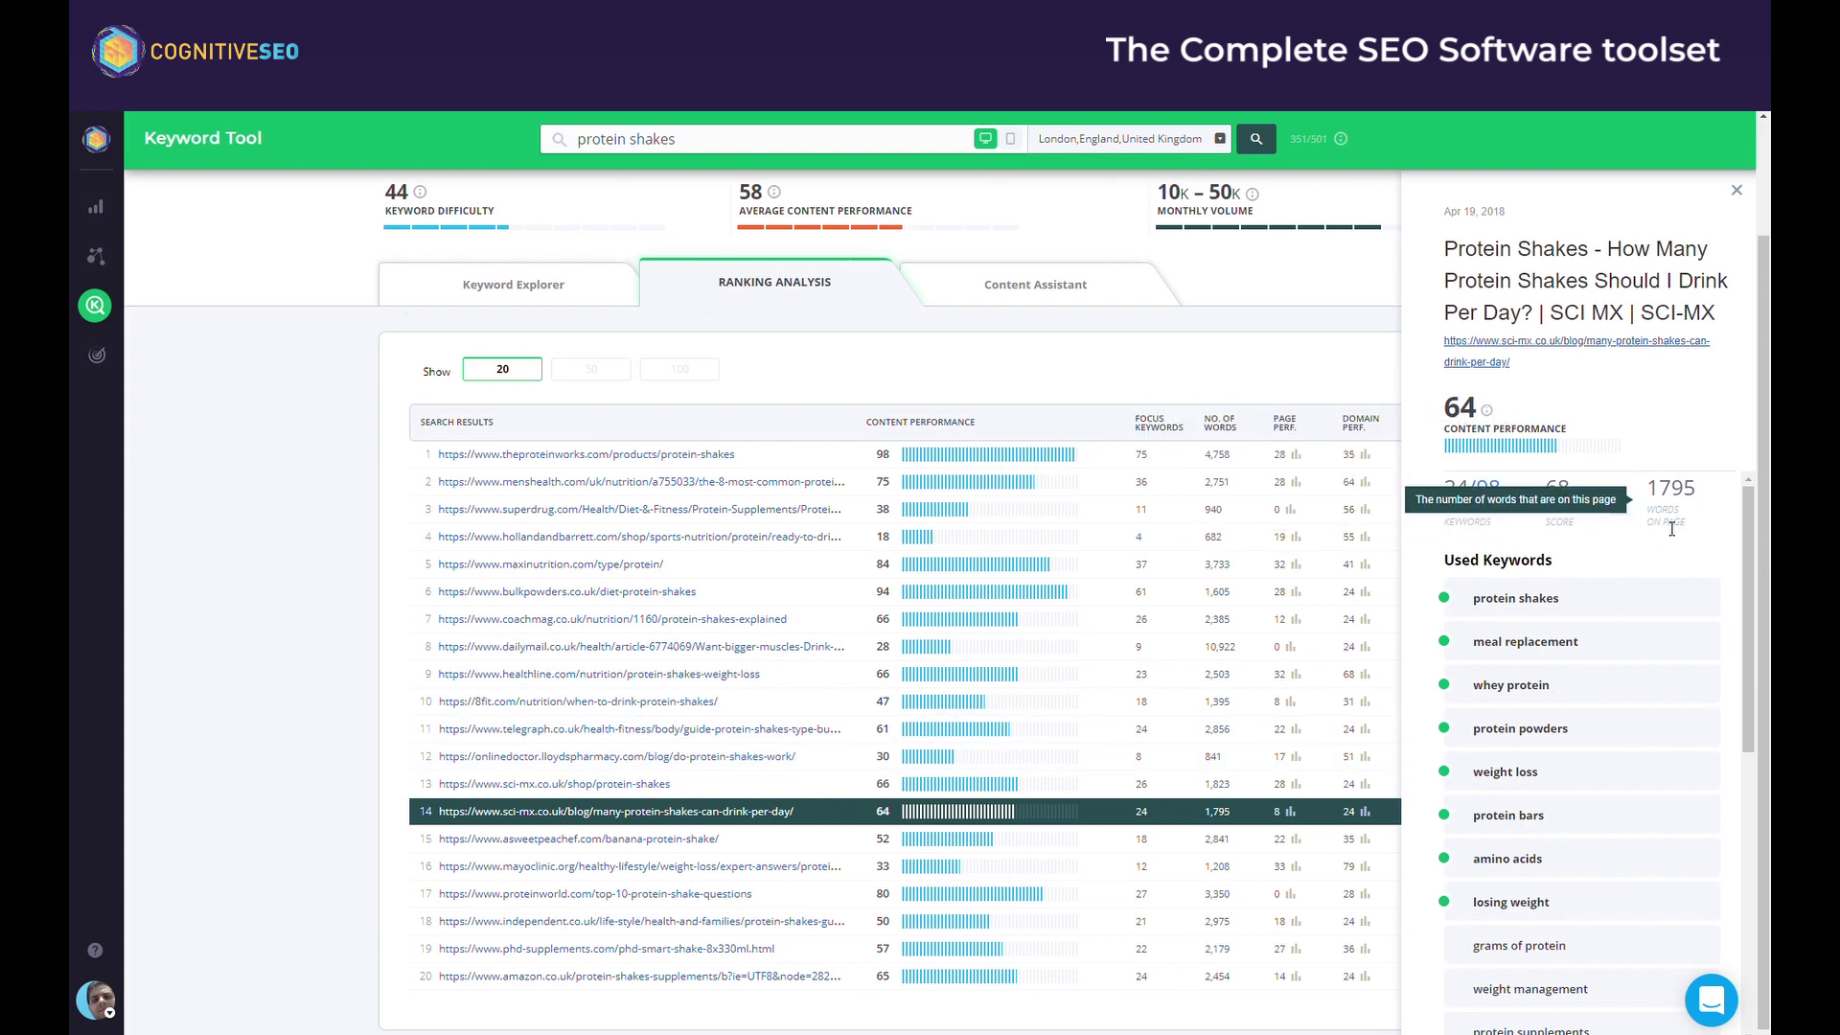
{"action": "scroll", "coordinate": [1370, 446], "scroll_direction": "up", "scroll_amount": 3}
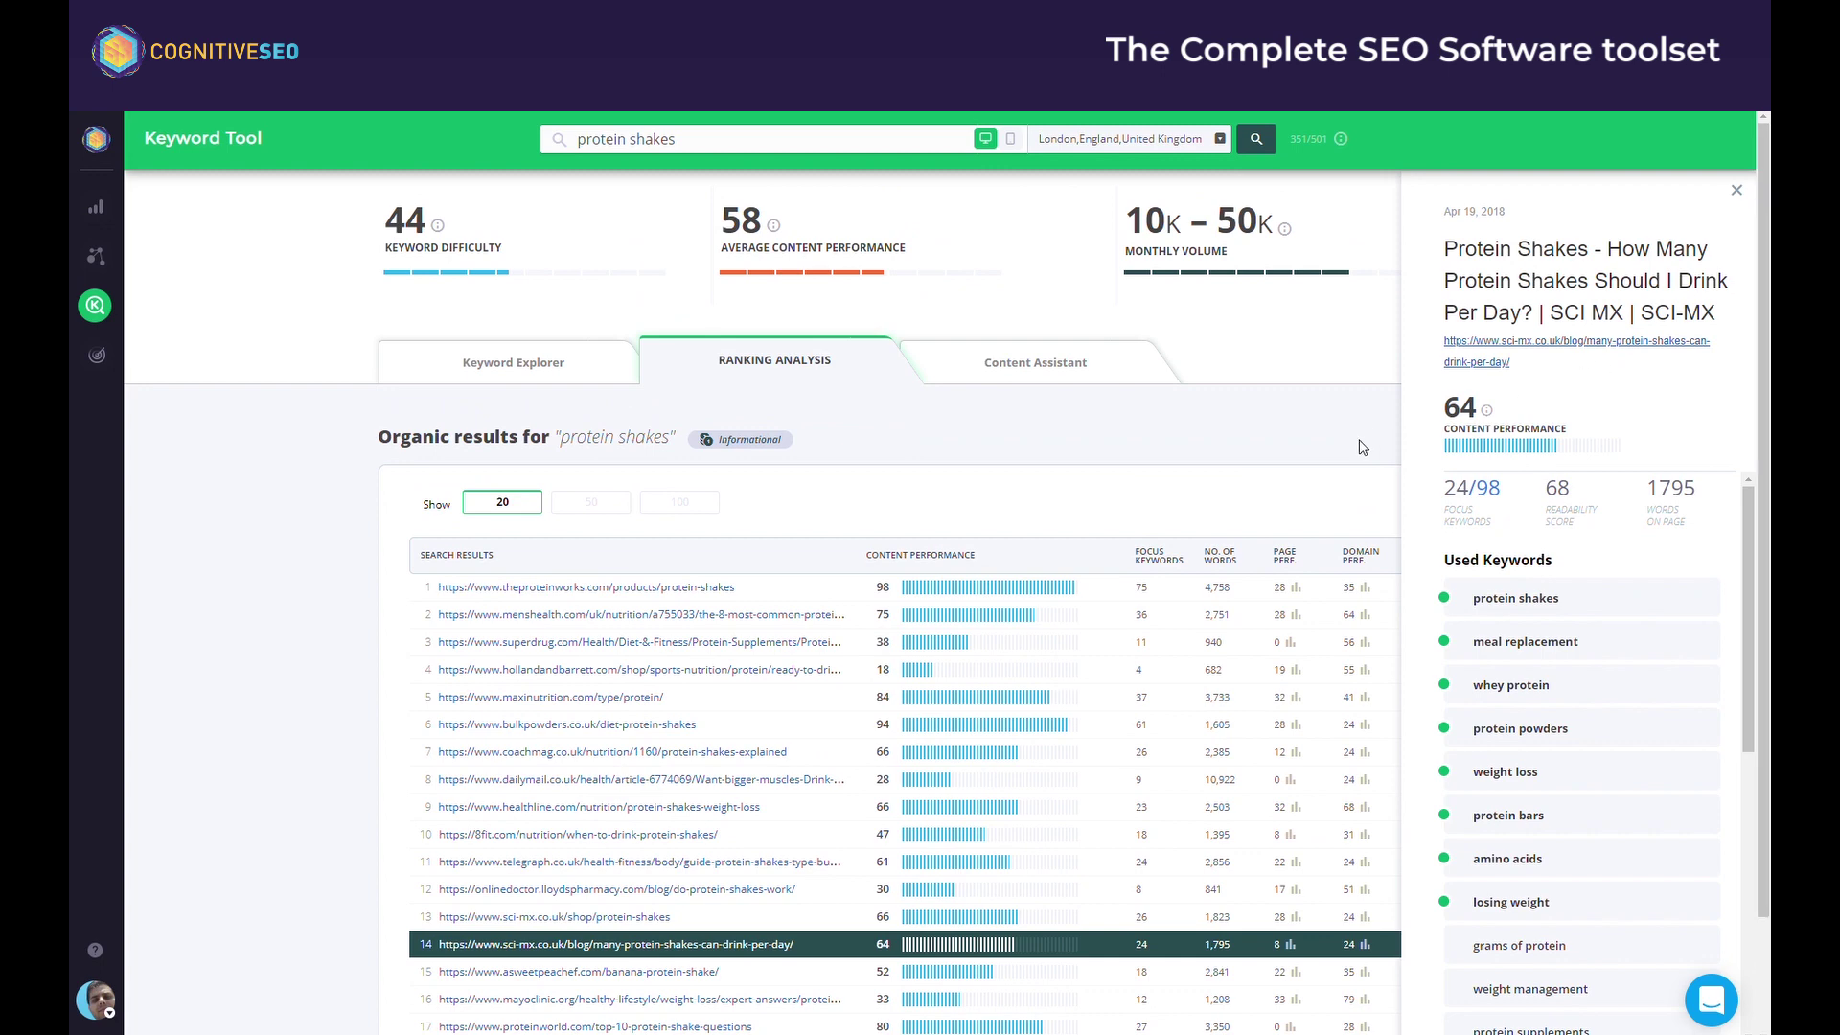
{"action": "scroll", "coordinate": [1362, 448], "scroll_direction": "down", "scroll_amount": 3}
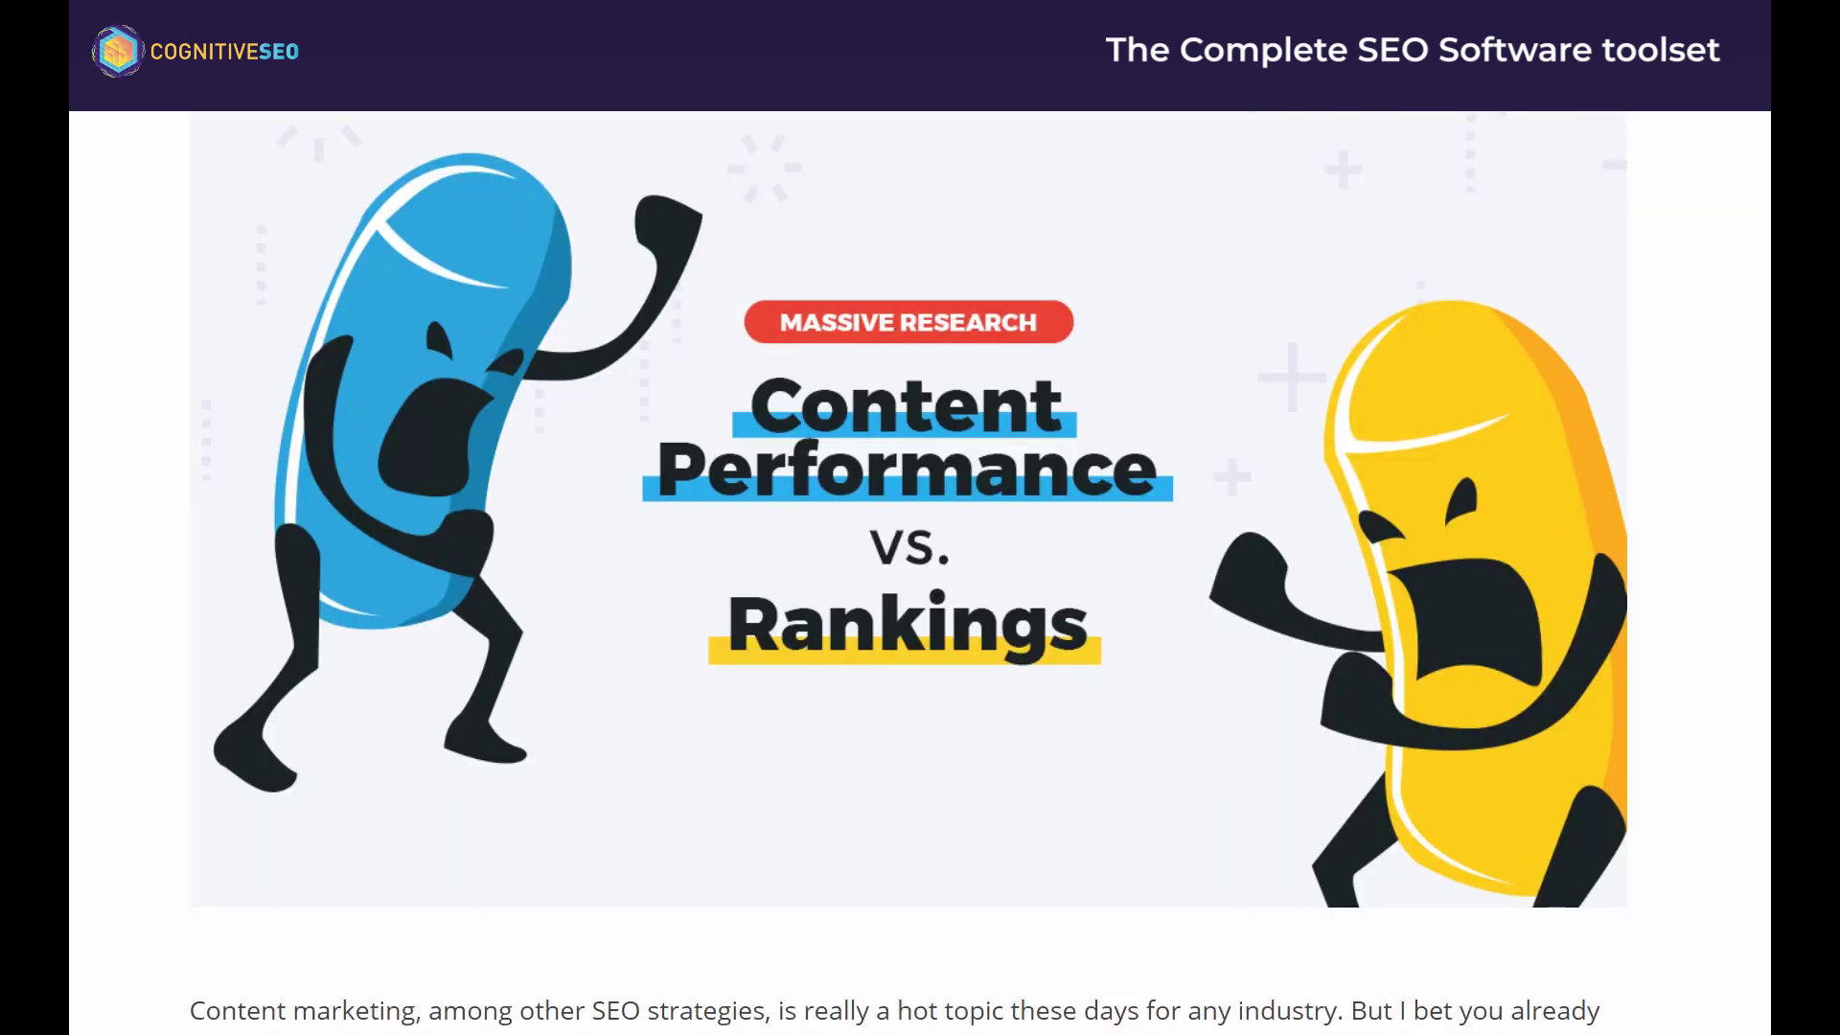
{"action": "scroll", "coordinate": [908, 572], "scroll_direction": "down", "scroll_amount": 5}
{"action": "scroll", "coordinate": [908, 572], "scroll_direction": "down", "scroll_amount": 15}
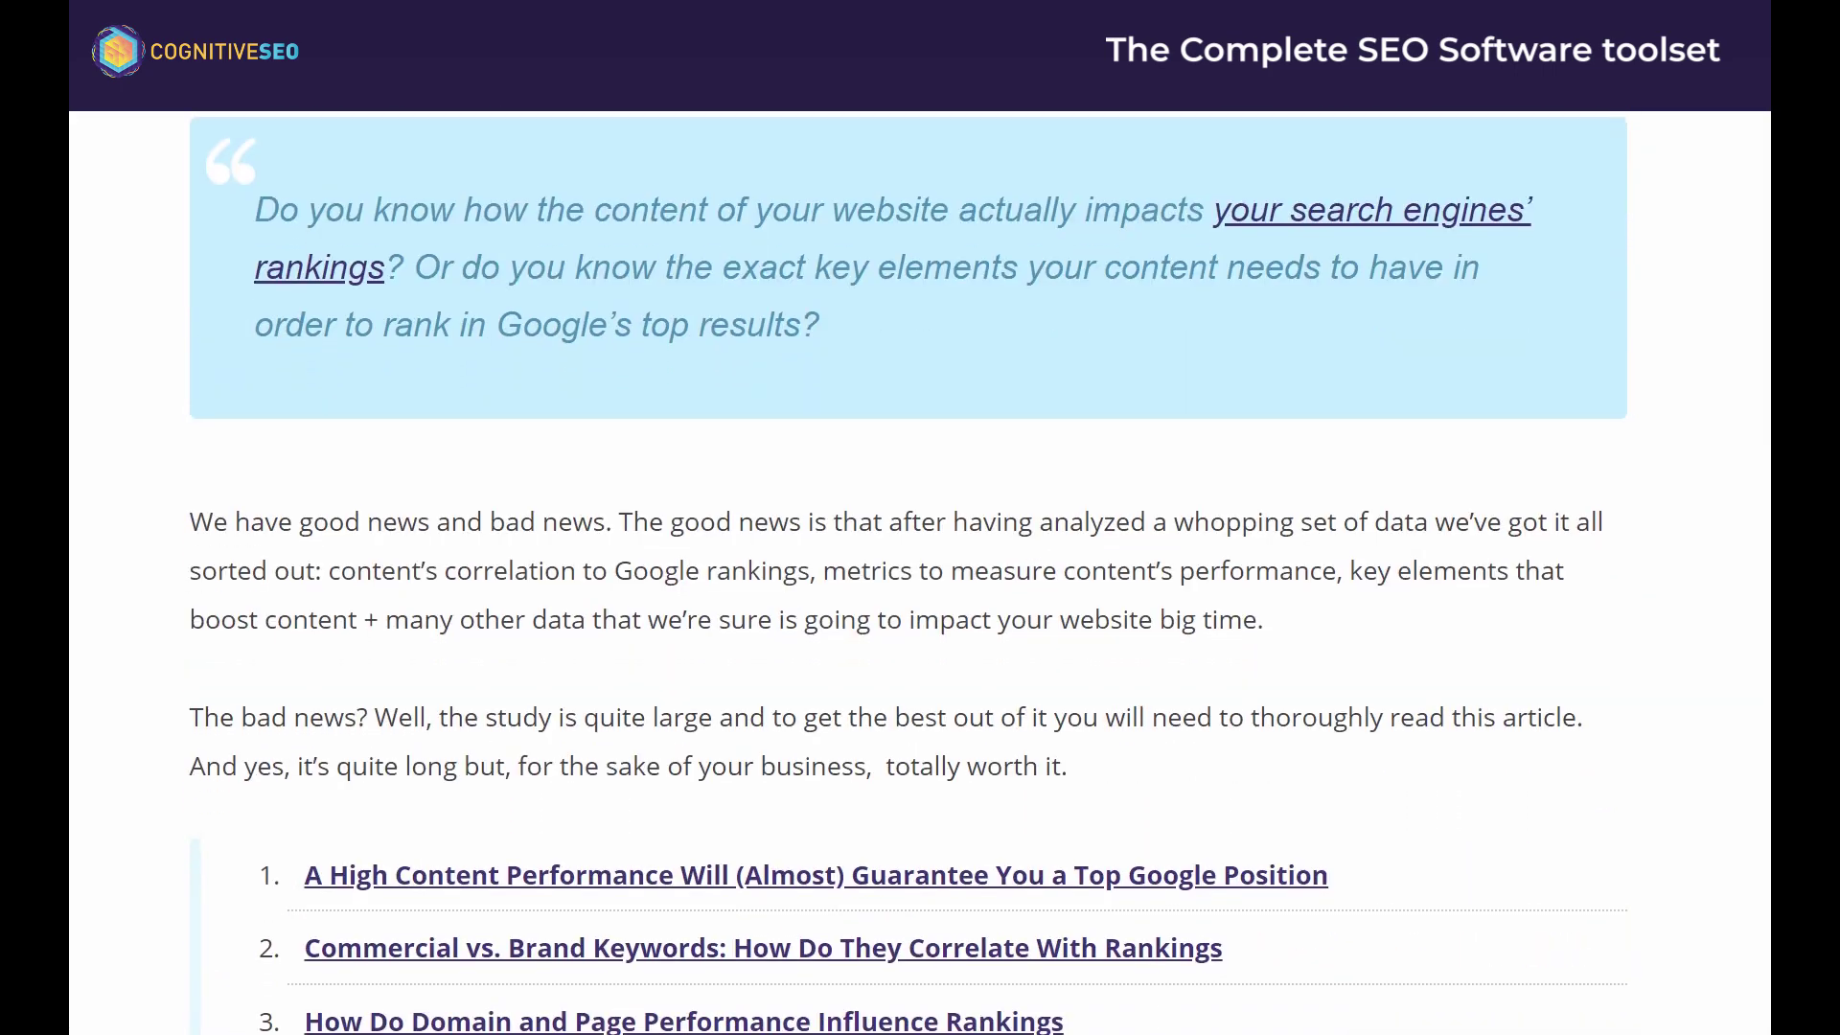
Scroll through the blog study on how website content affects Google rankings.
{"action": "scroll", "coordinate": [908, 572], "scroll_direction": "down", "scroll_amount": 15}
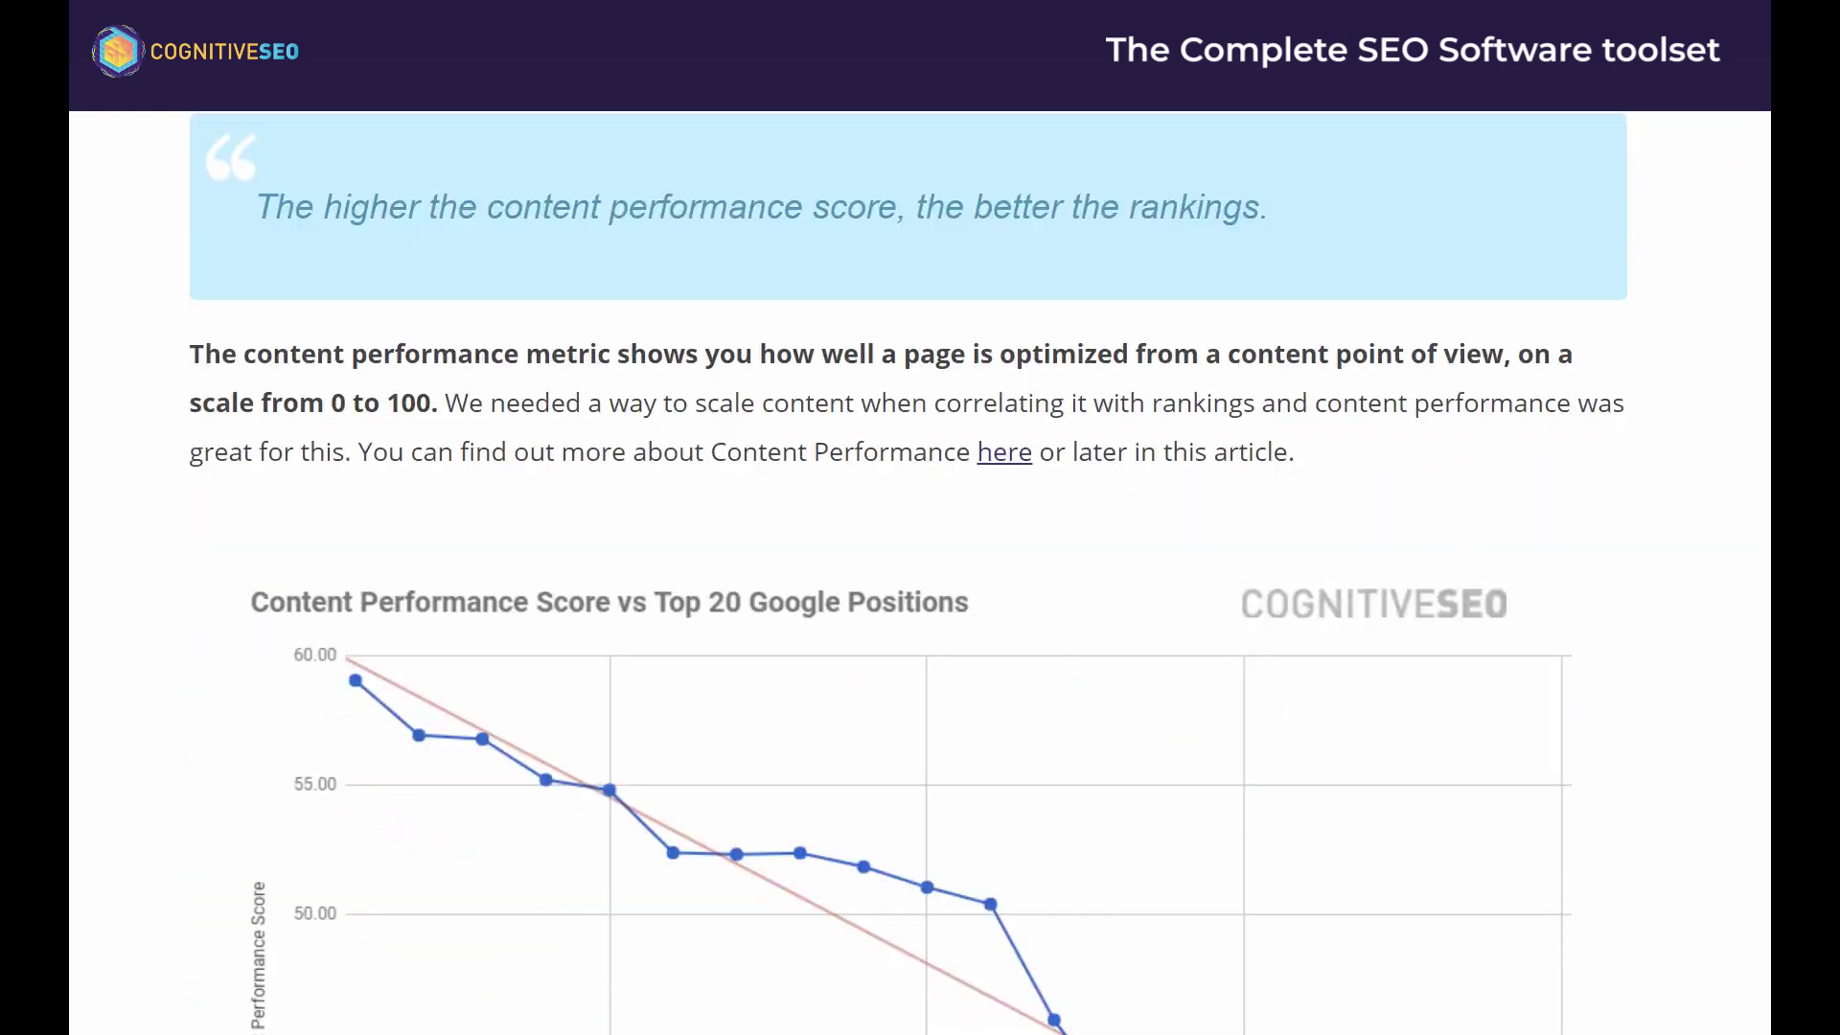
{"action": "scroll", "coordinate": [908, 572], "scroll_direction": "down", "scroll_amount": 15}
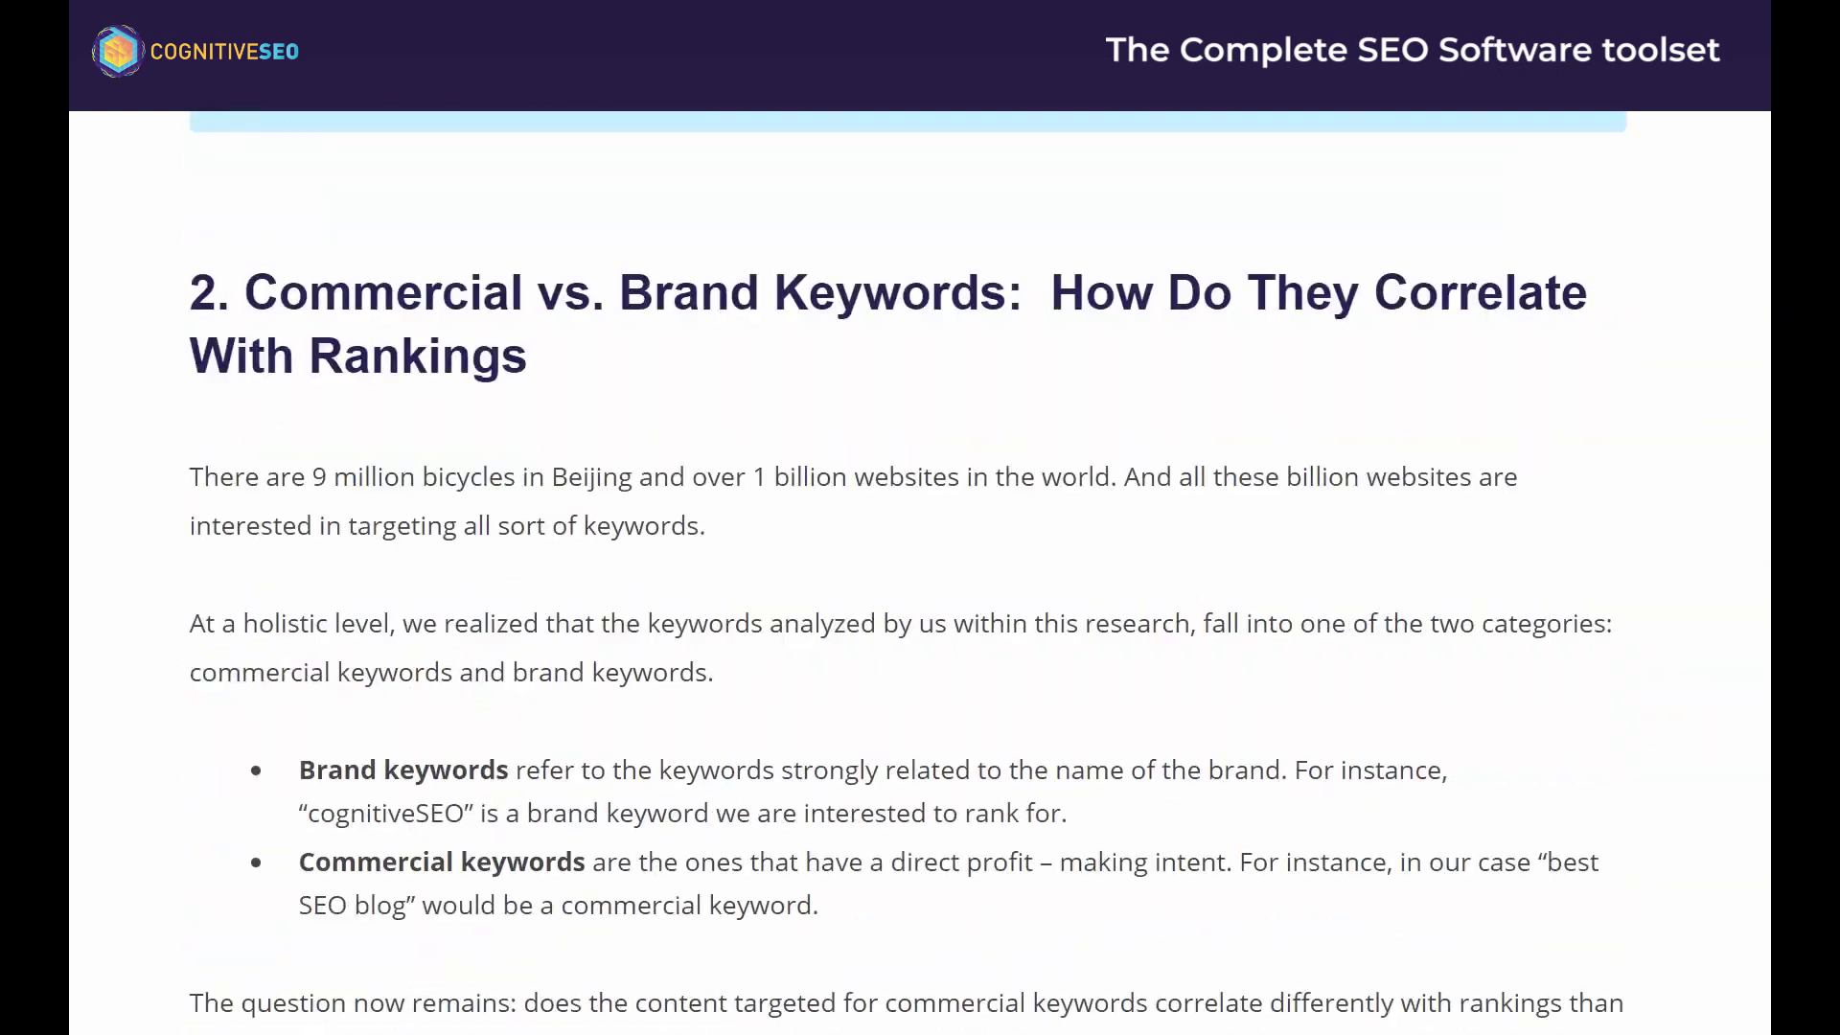
{"action": "scroll", "coordinate": [909, 572], "scroll_direction": "down", "scroll_amount": 15}
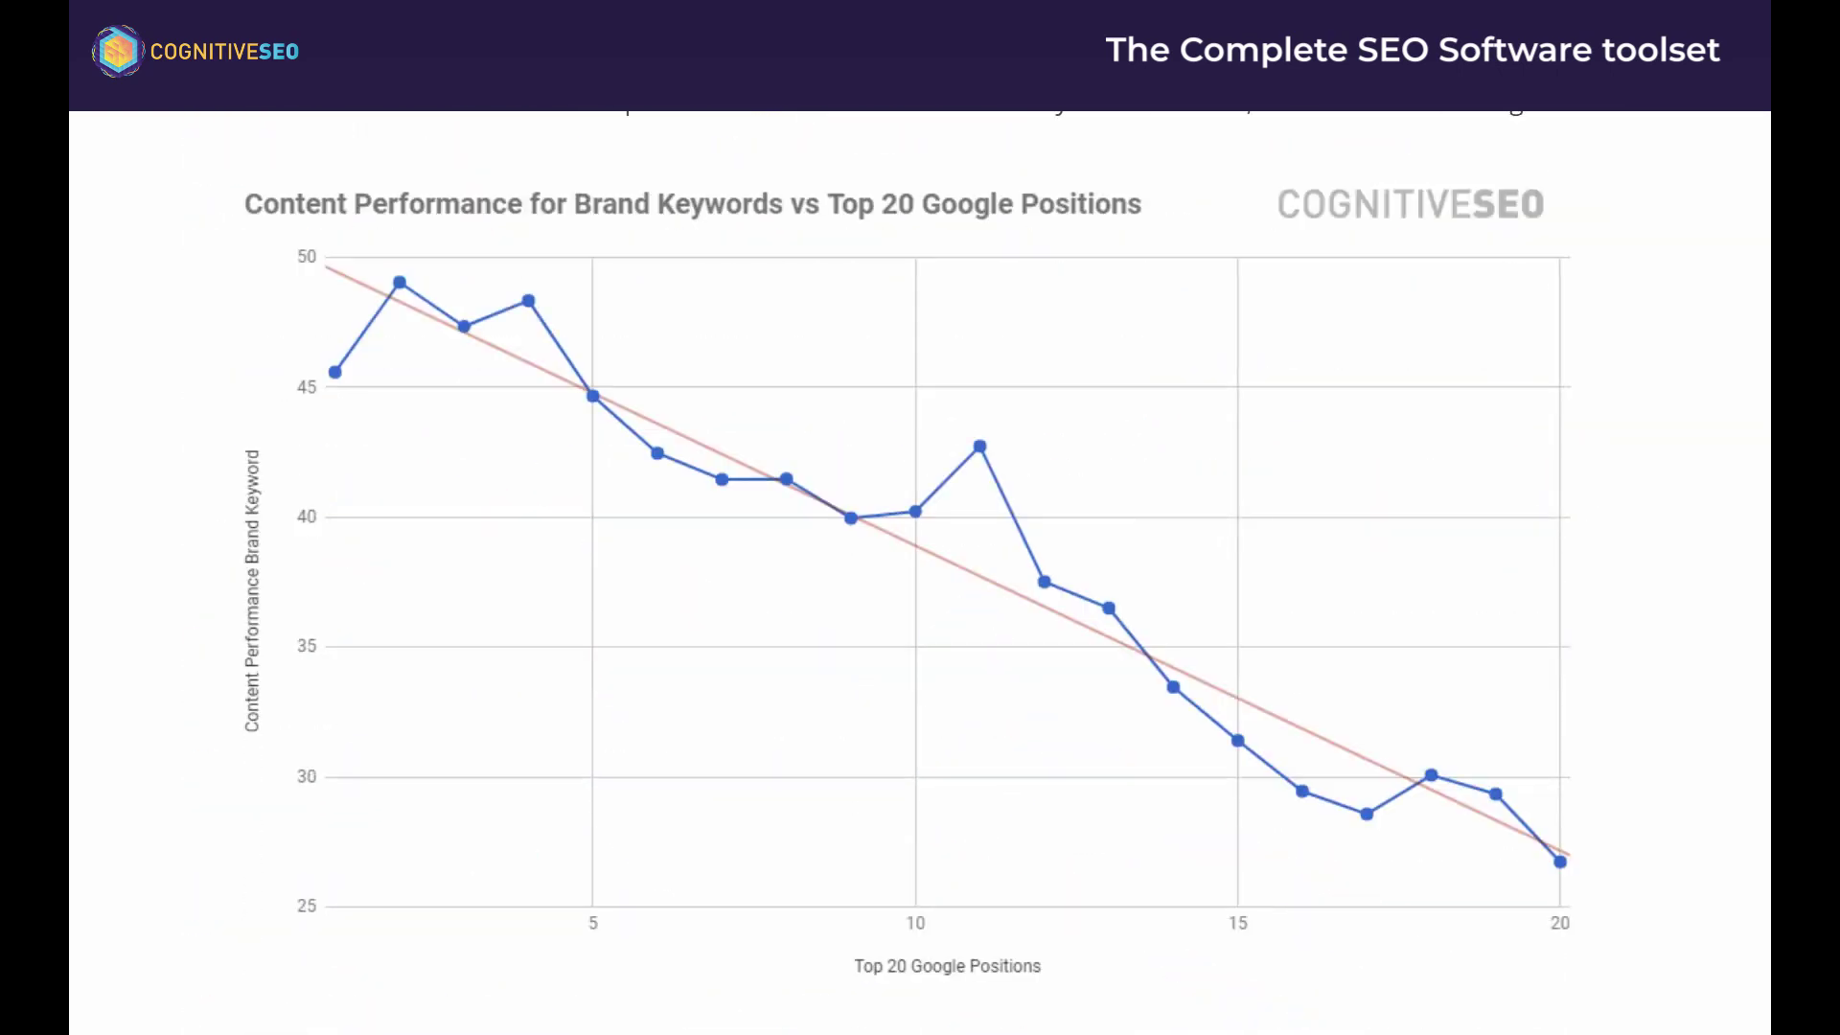
{"action": "scroll", "coordinate": [908, 572], "scroll_direction": "down", "scroll_amount": 15}
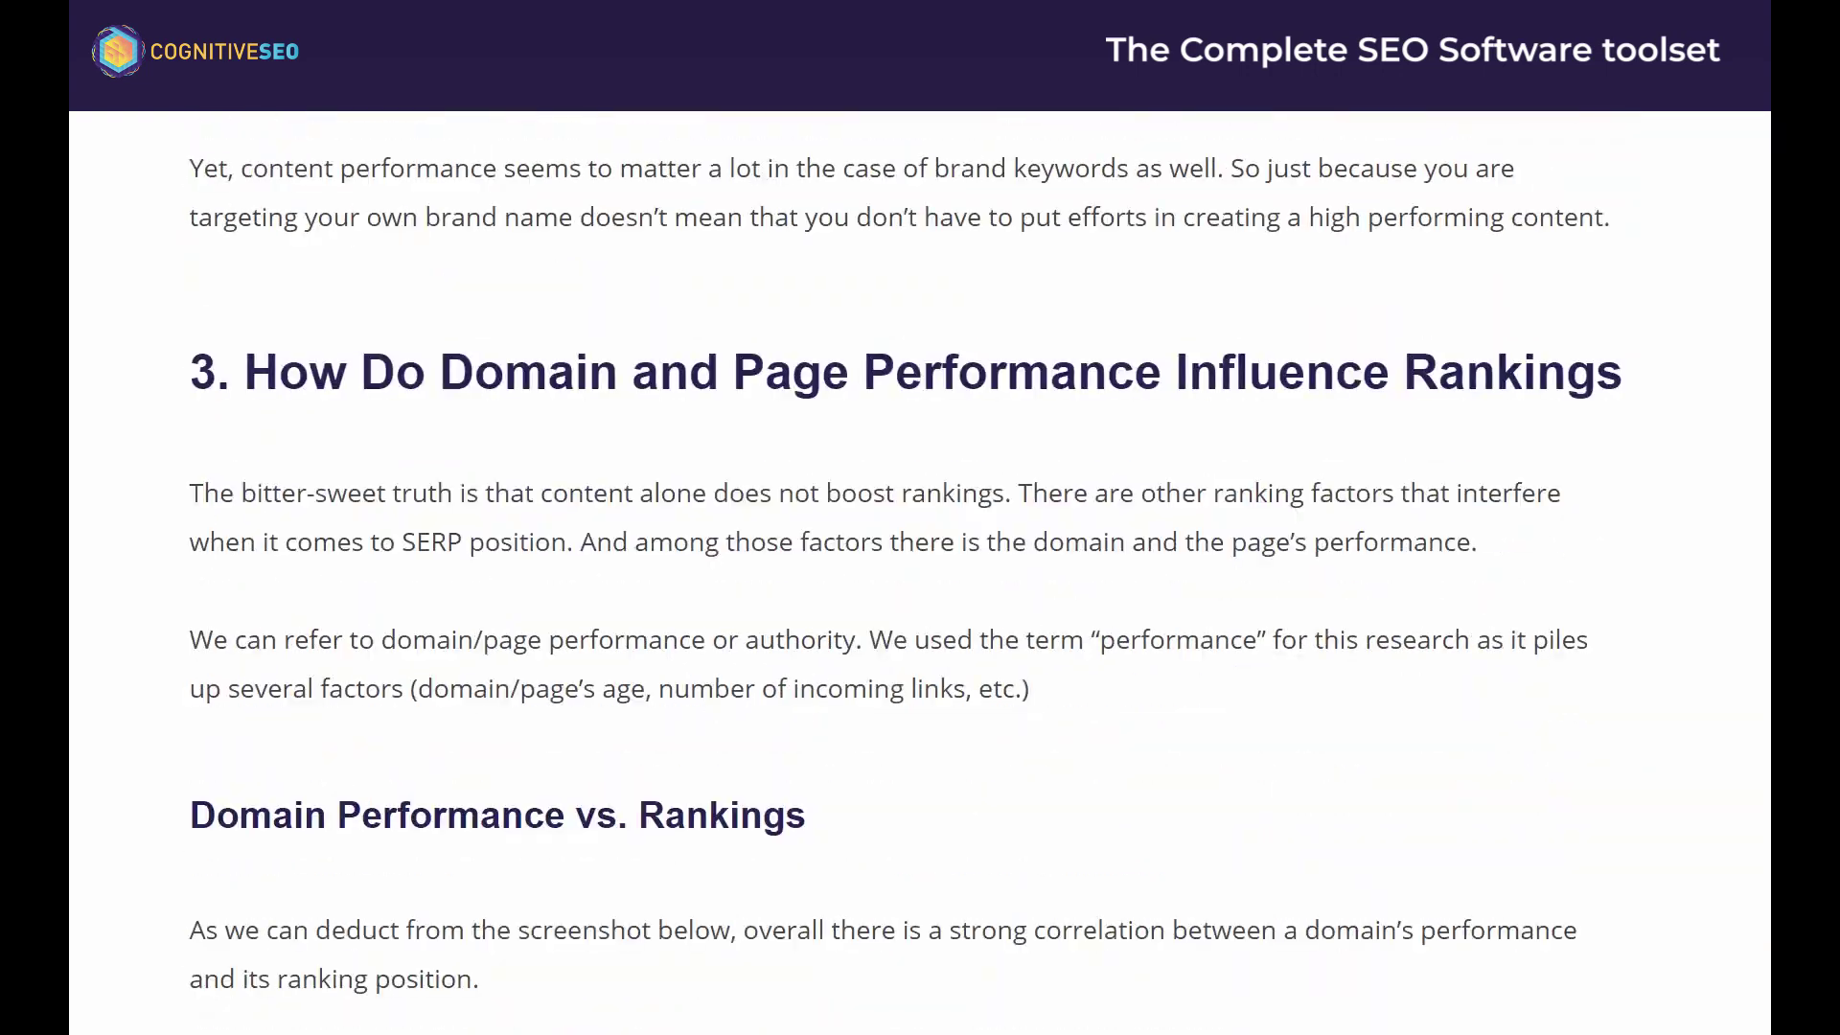
{"action": "scroll", "coordinate": [908, 572], "scroll_direction": "down", "scroll_amount": 15}
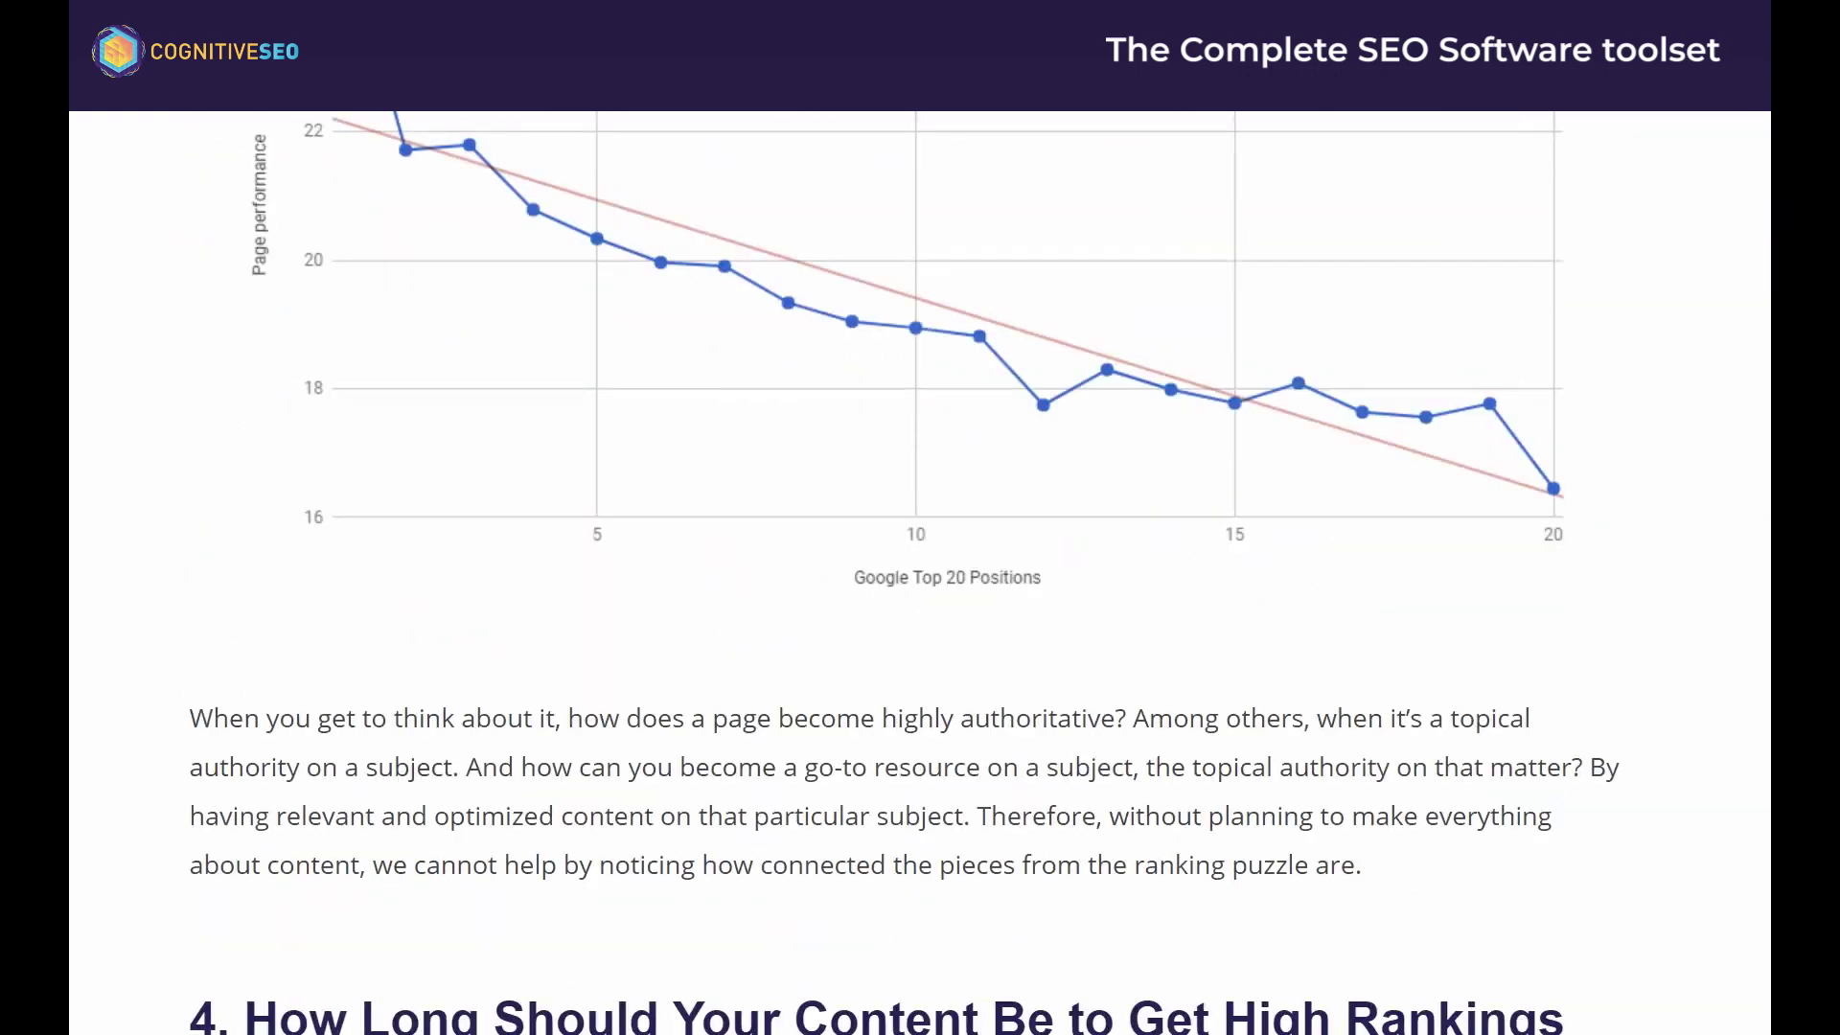
{"action": "scroll", "coordinate": [908, 572], "scroll_direction": "down", "scroll_amount": 15}
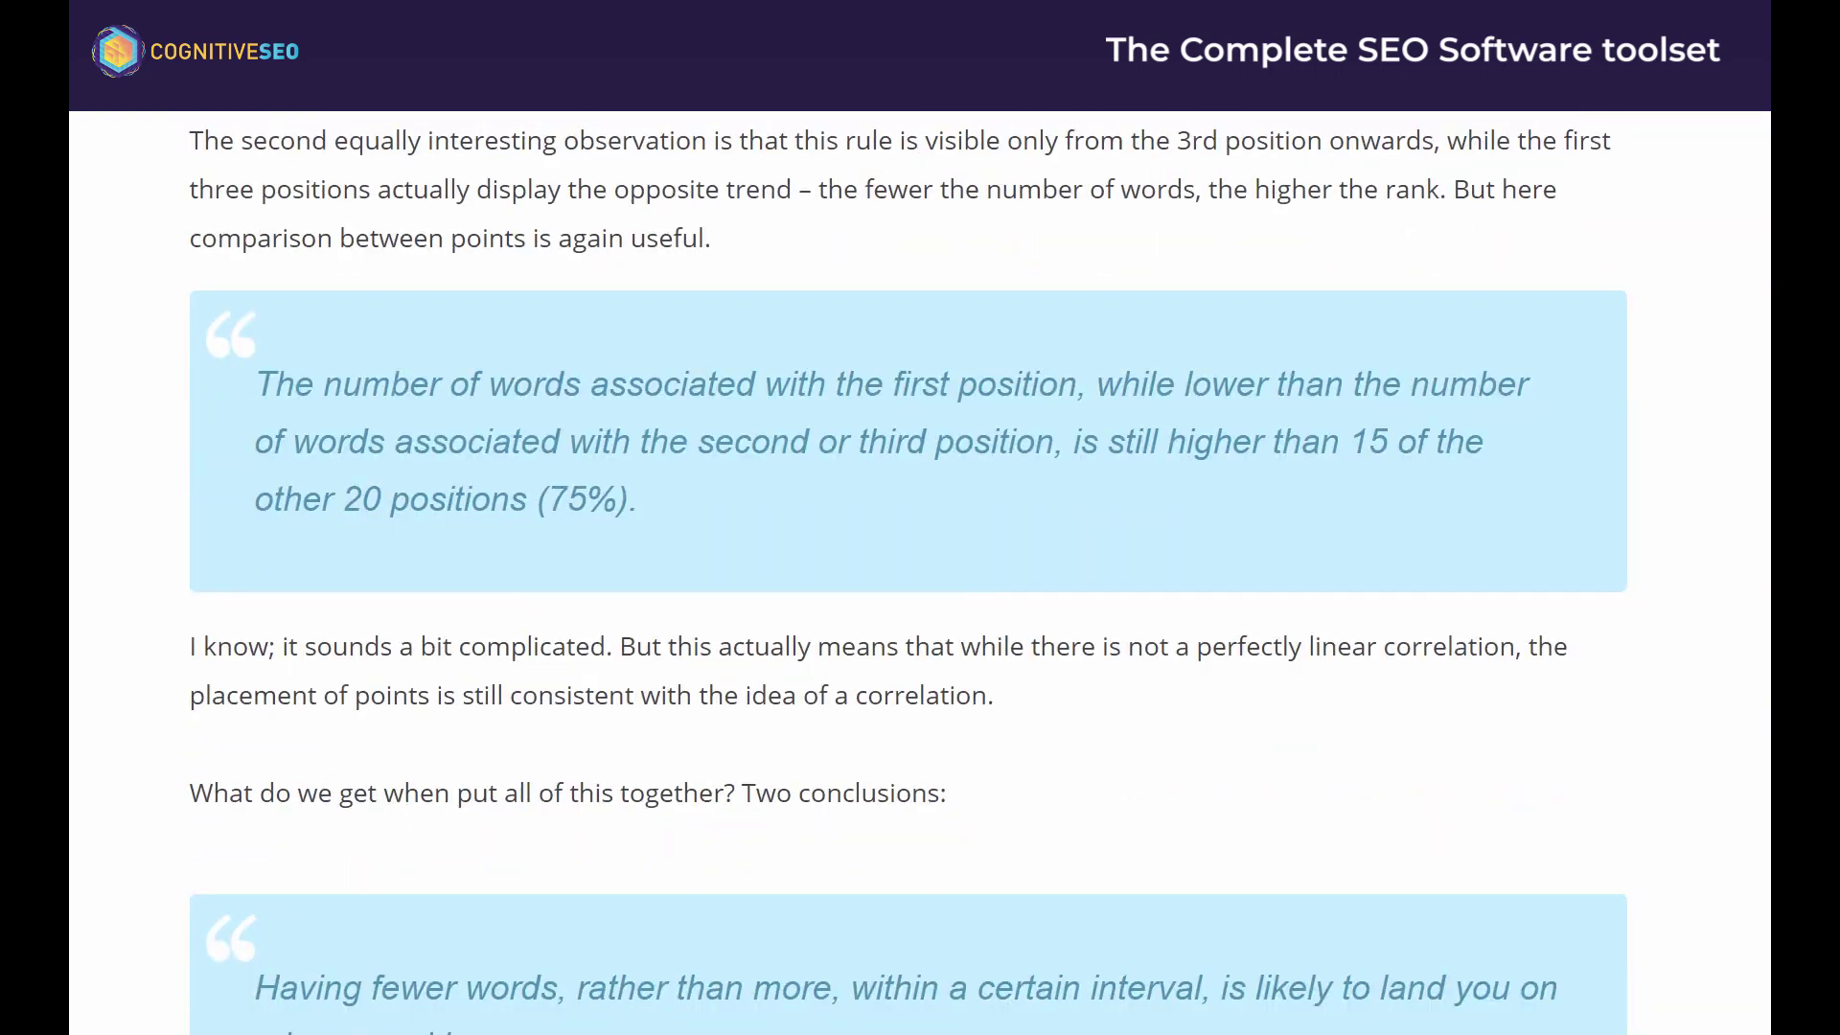
{"action": "scroll", "coordinate": [908, 572], "scroll_direction": "down", "scroll_amount": 15}
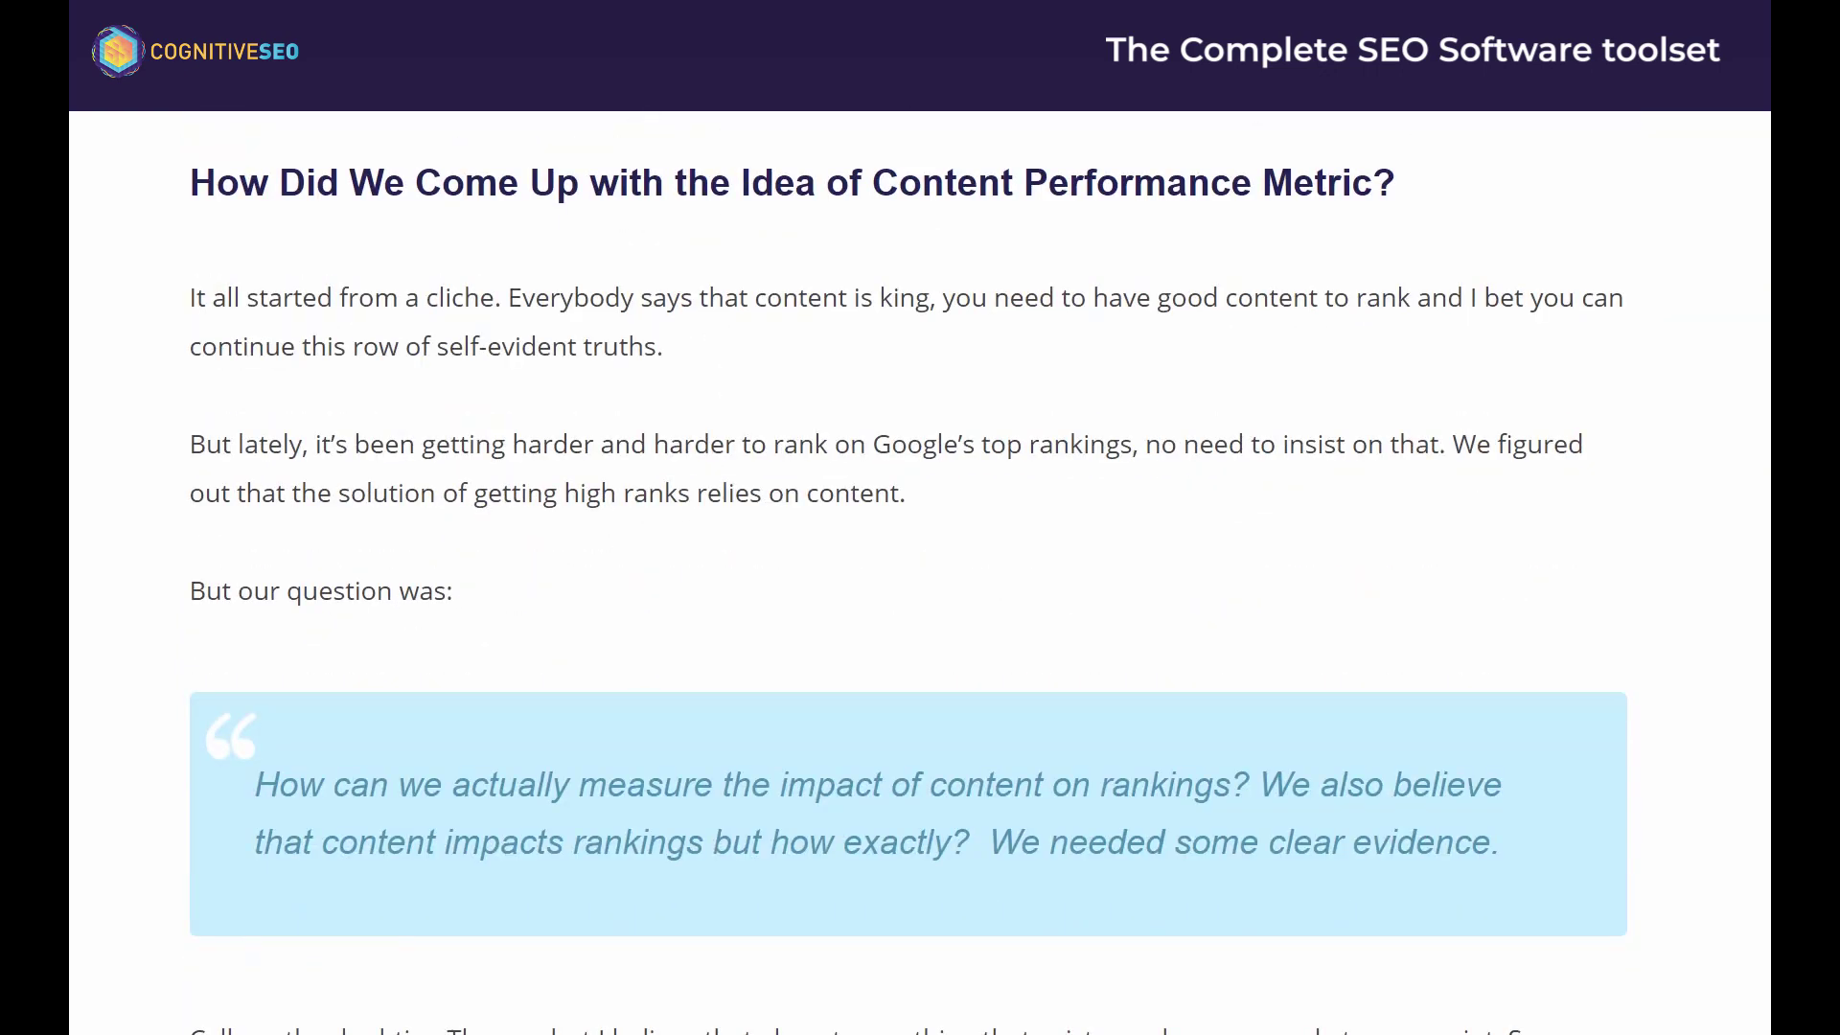
{"action": "scroll", "coordinate": [908, 572], "scroll_direction": "down", "scroll_amount": 15}
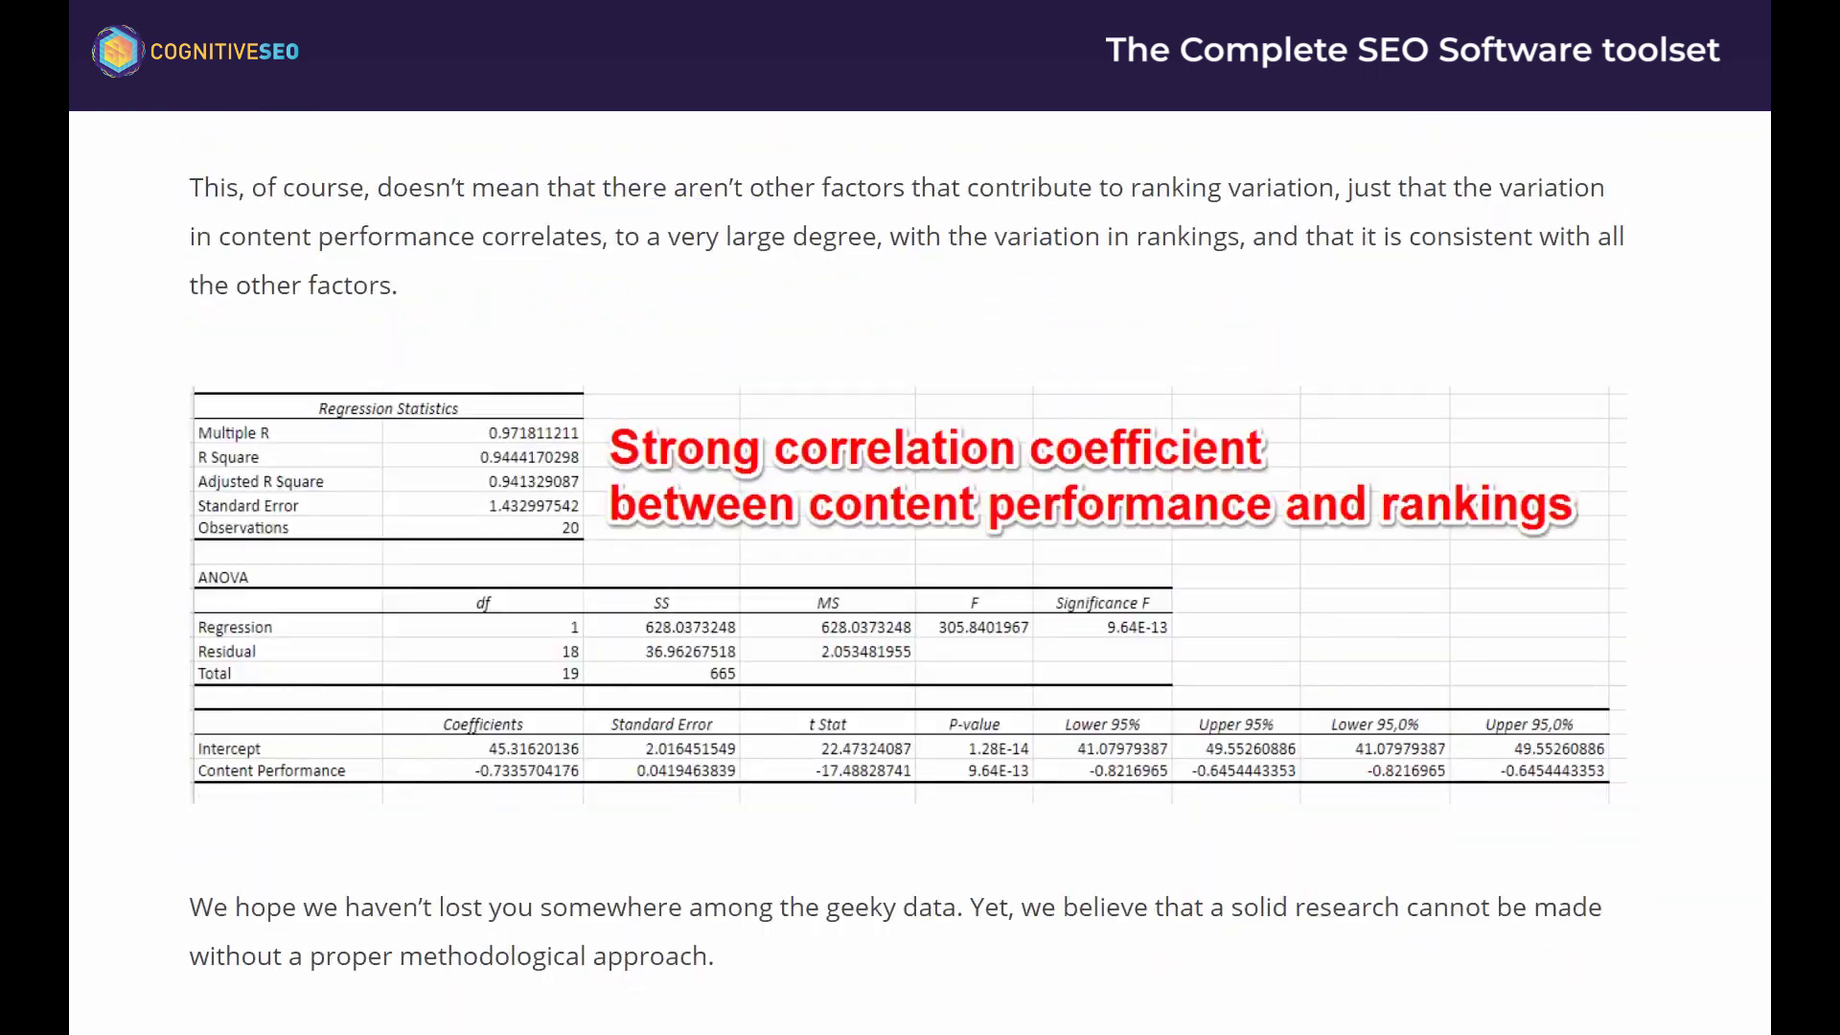
{"action": "scroll", "coordinate": [908, 572], "scroll_direction": "down", "scroll_amount": 5}
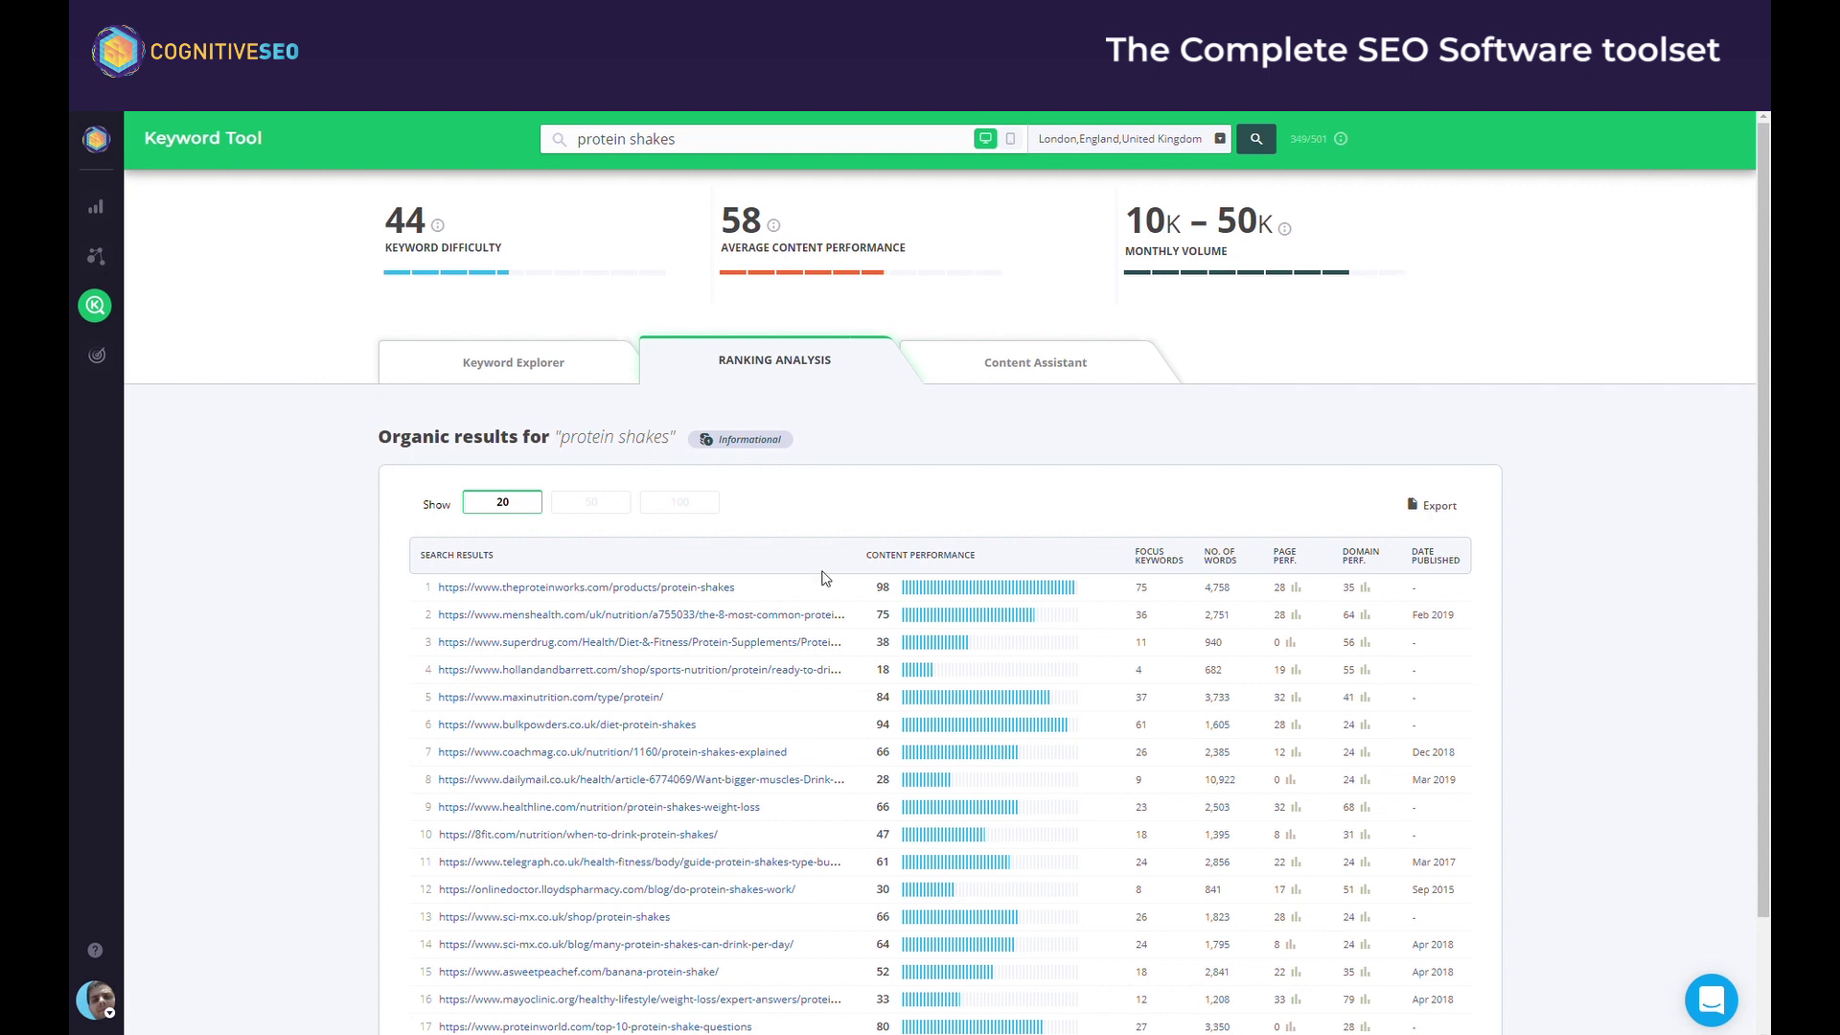
Create a new Content Assistant draft titled 'when to drink protein shakes' and check its score.
{"action": "left_click", "coordinate": [1089, 362]}
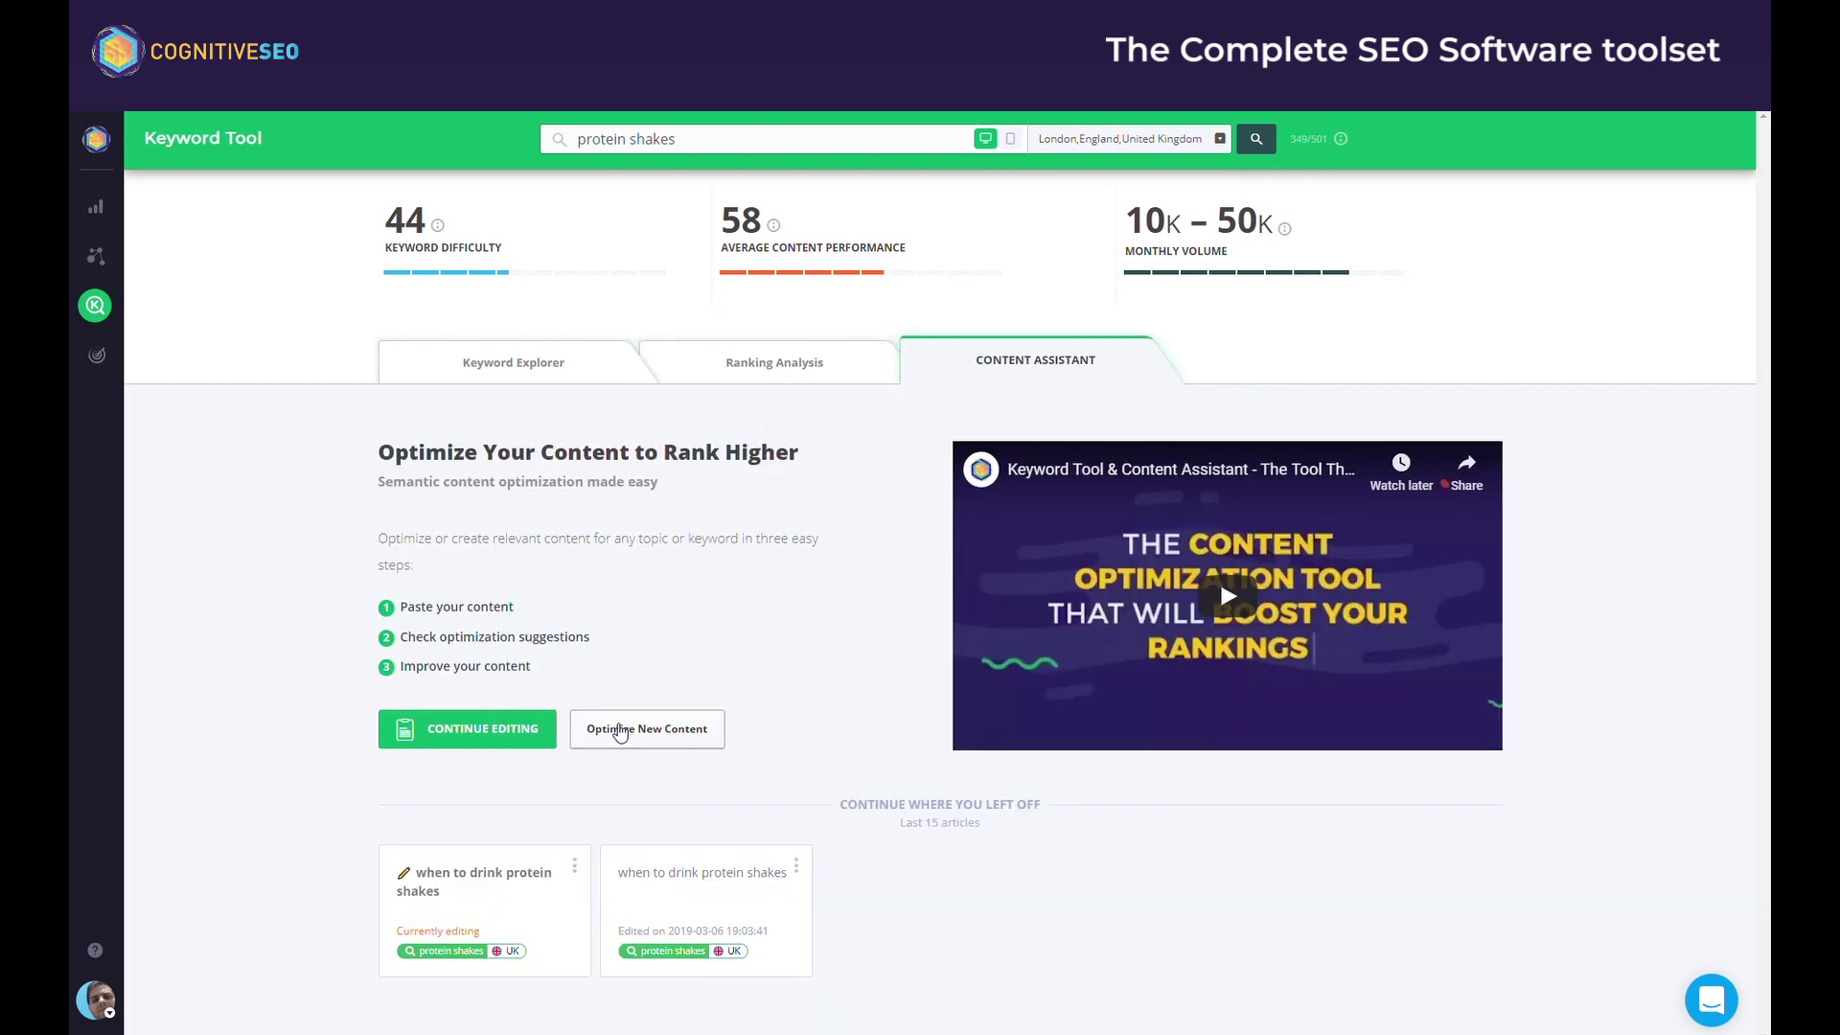
{"action": "left_click", "coordinate": [660, 734]}
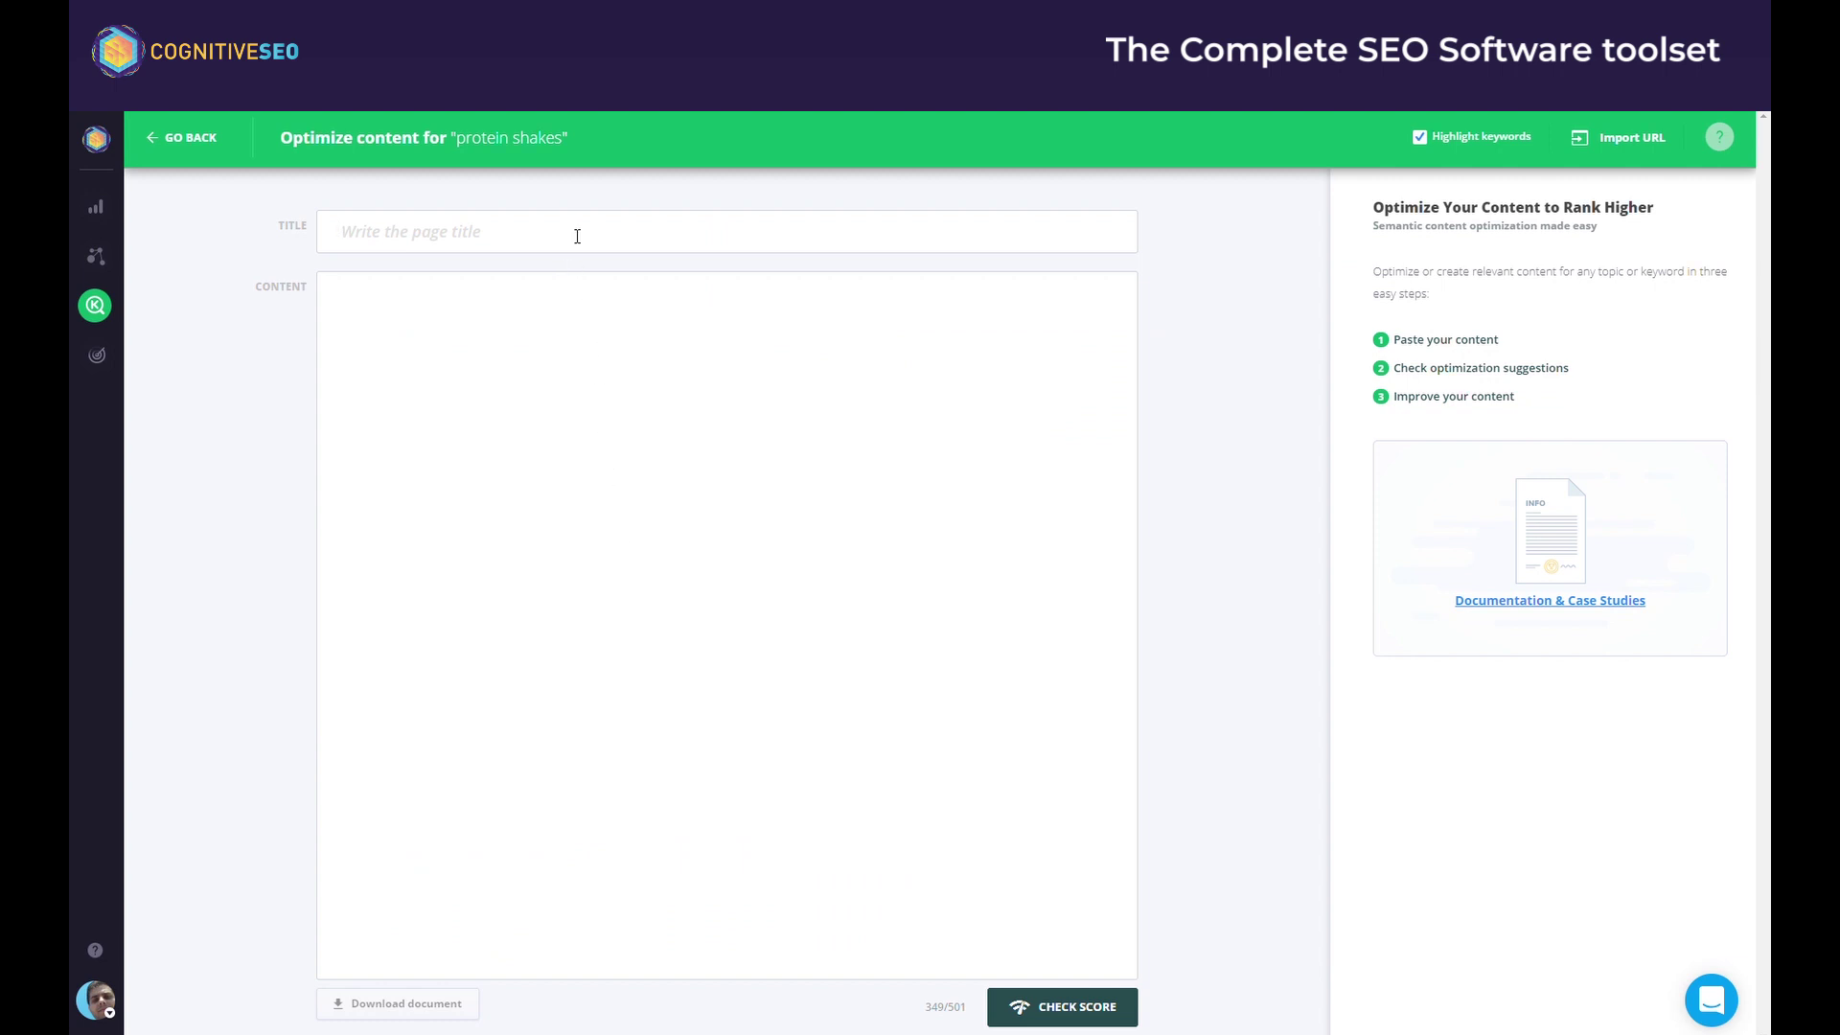
{"action": "type", "text": "when to drink protein shakes"}
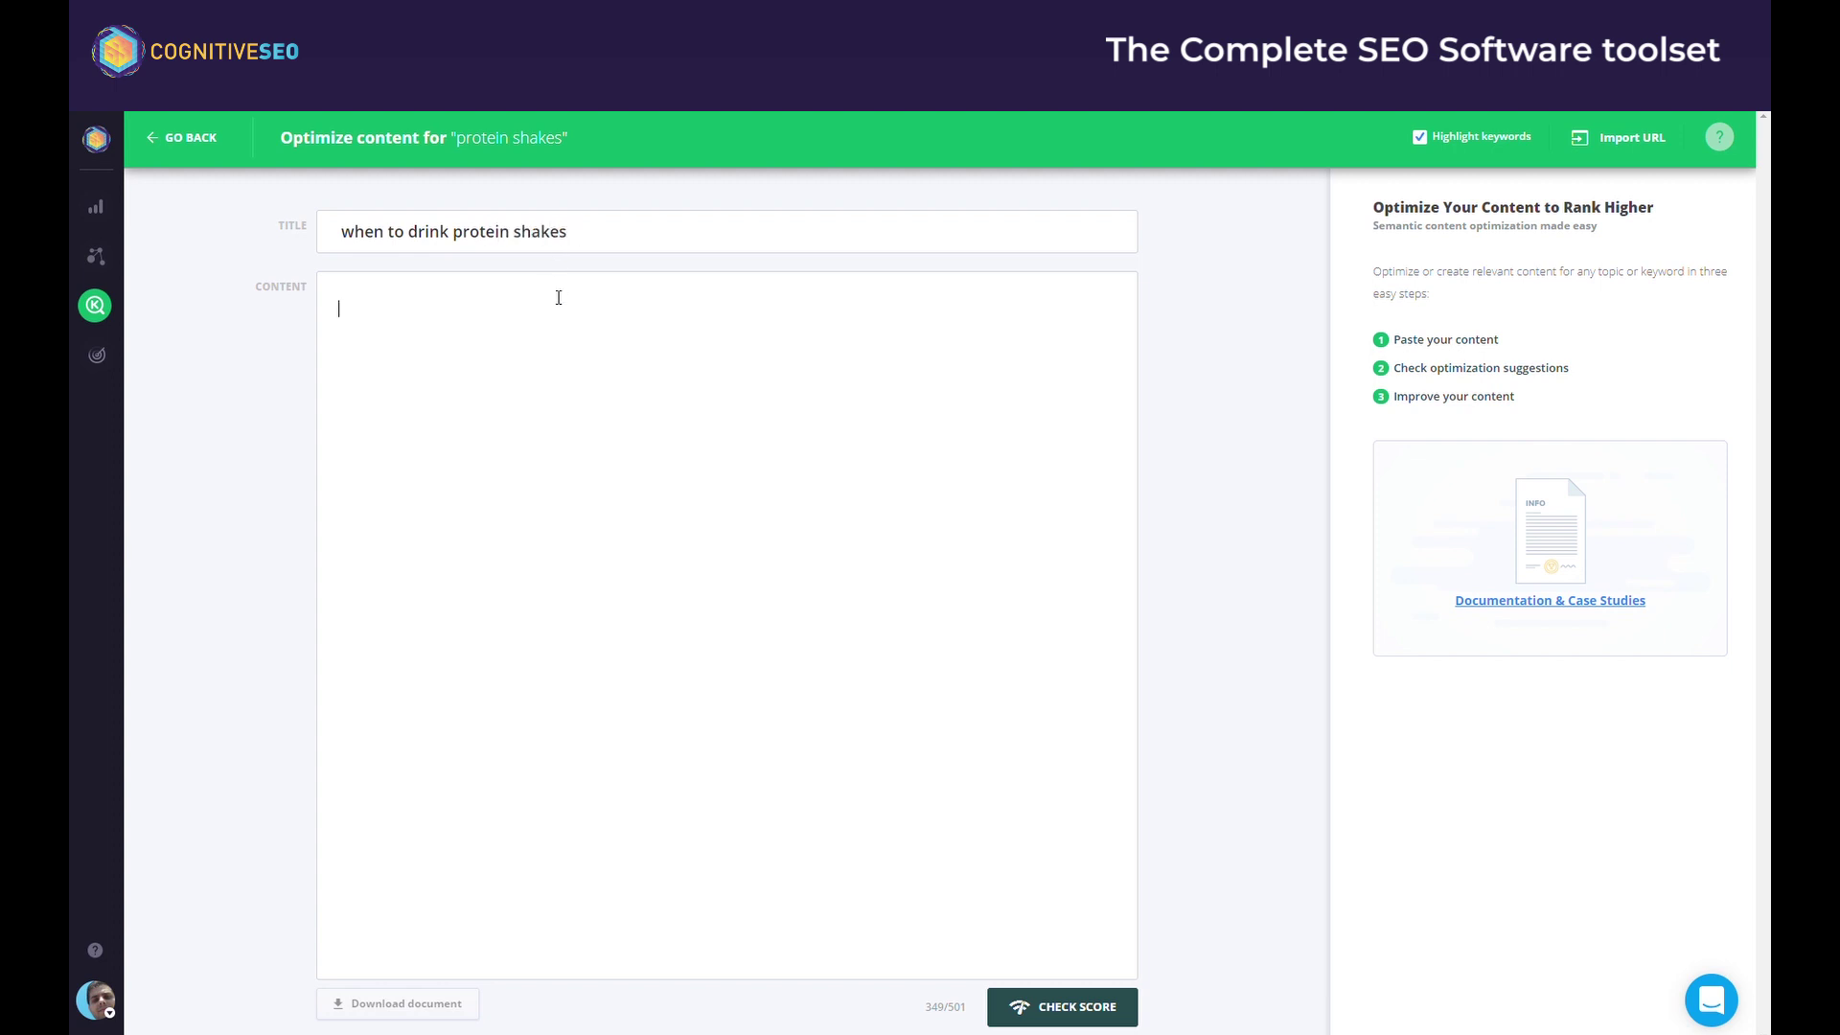
{"action": "type", "text": "top 10 common mistakes....."}
{"action": "left_click", "coordinate": [1081, 1006]}
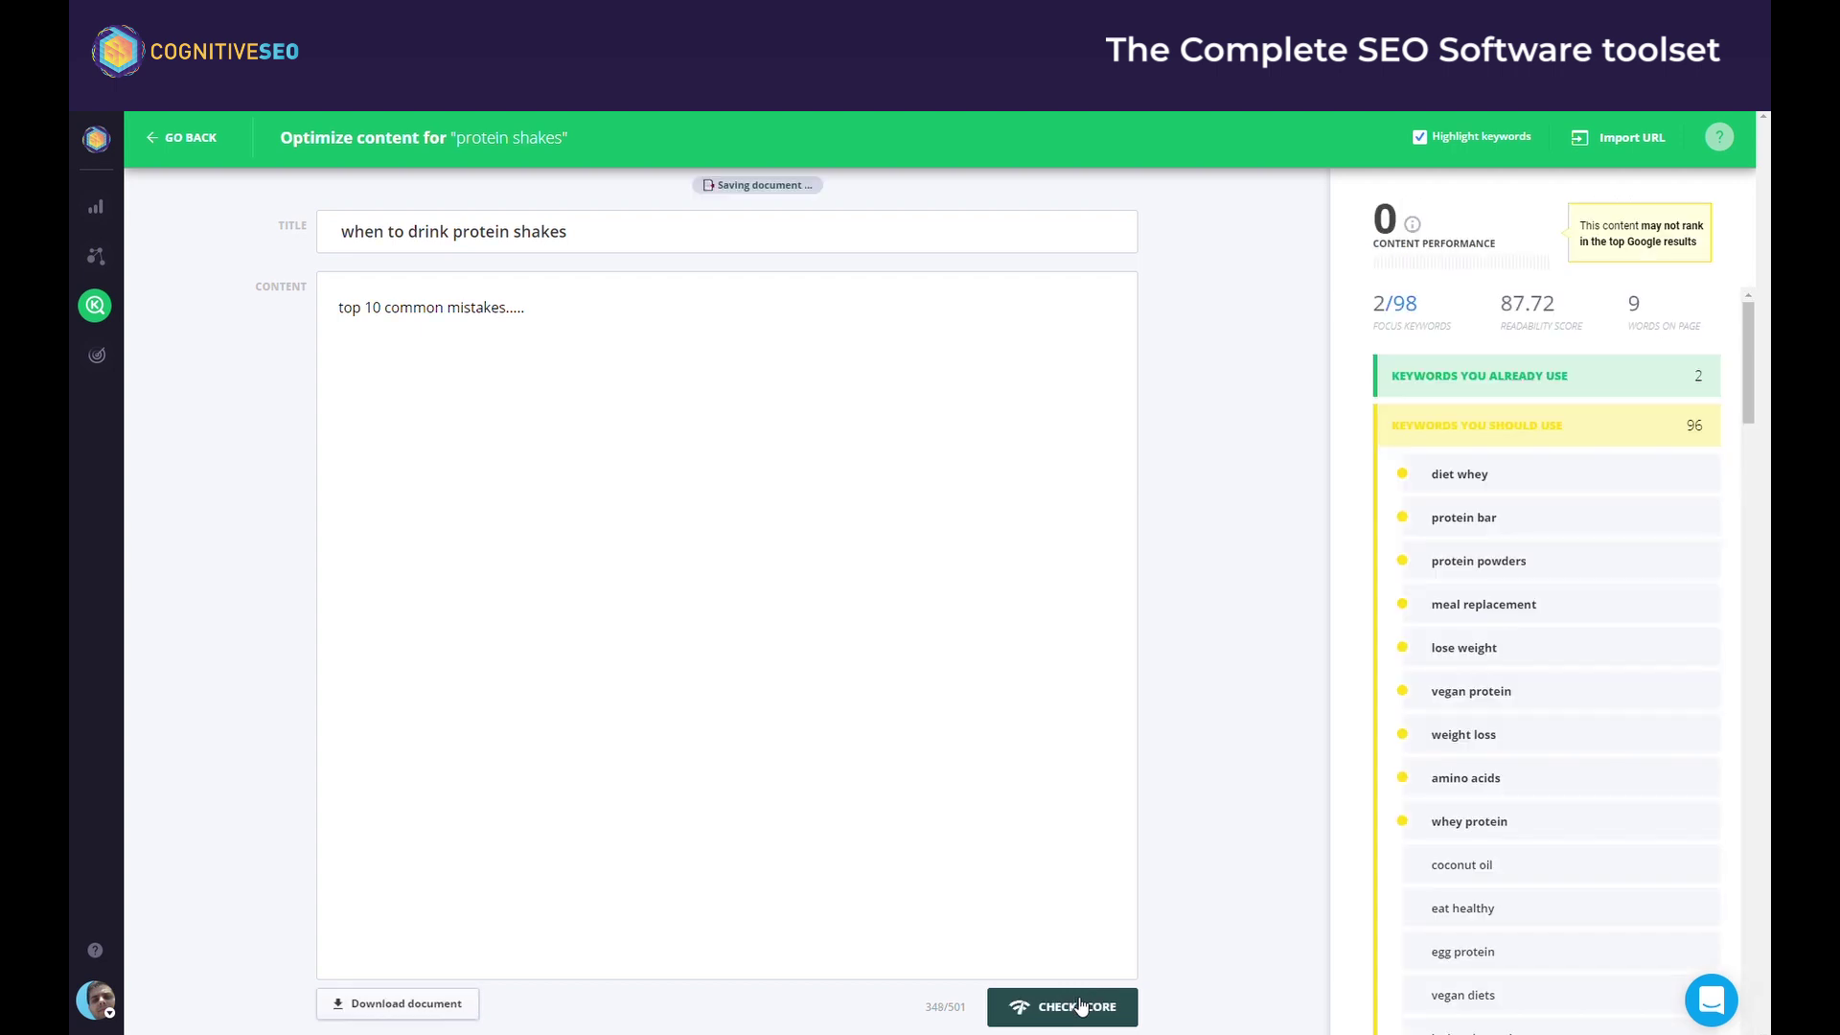
Expand the already-used and should-use keyword groups, browse them, then collapse 'Keywords you should use'.
{"action": "left_click", "coordinate": [1623, 382]}
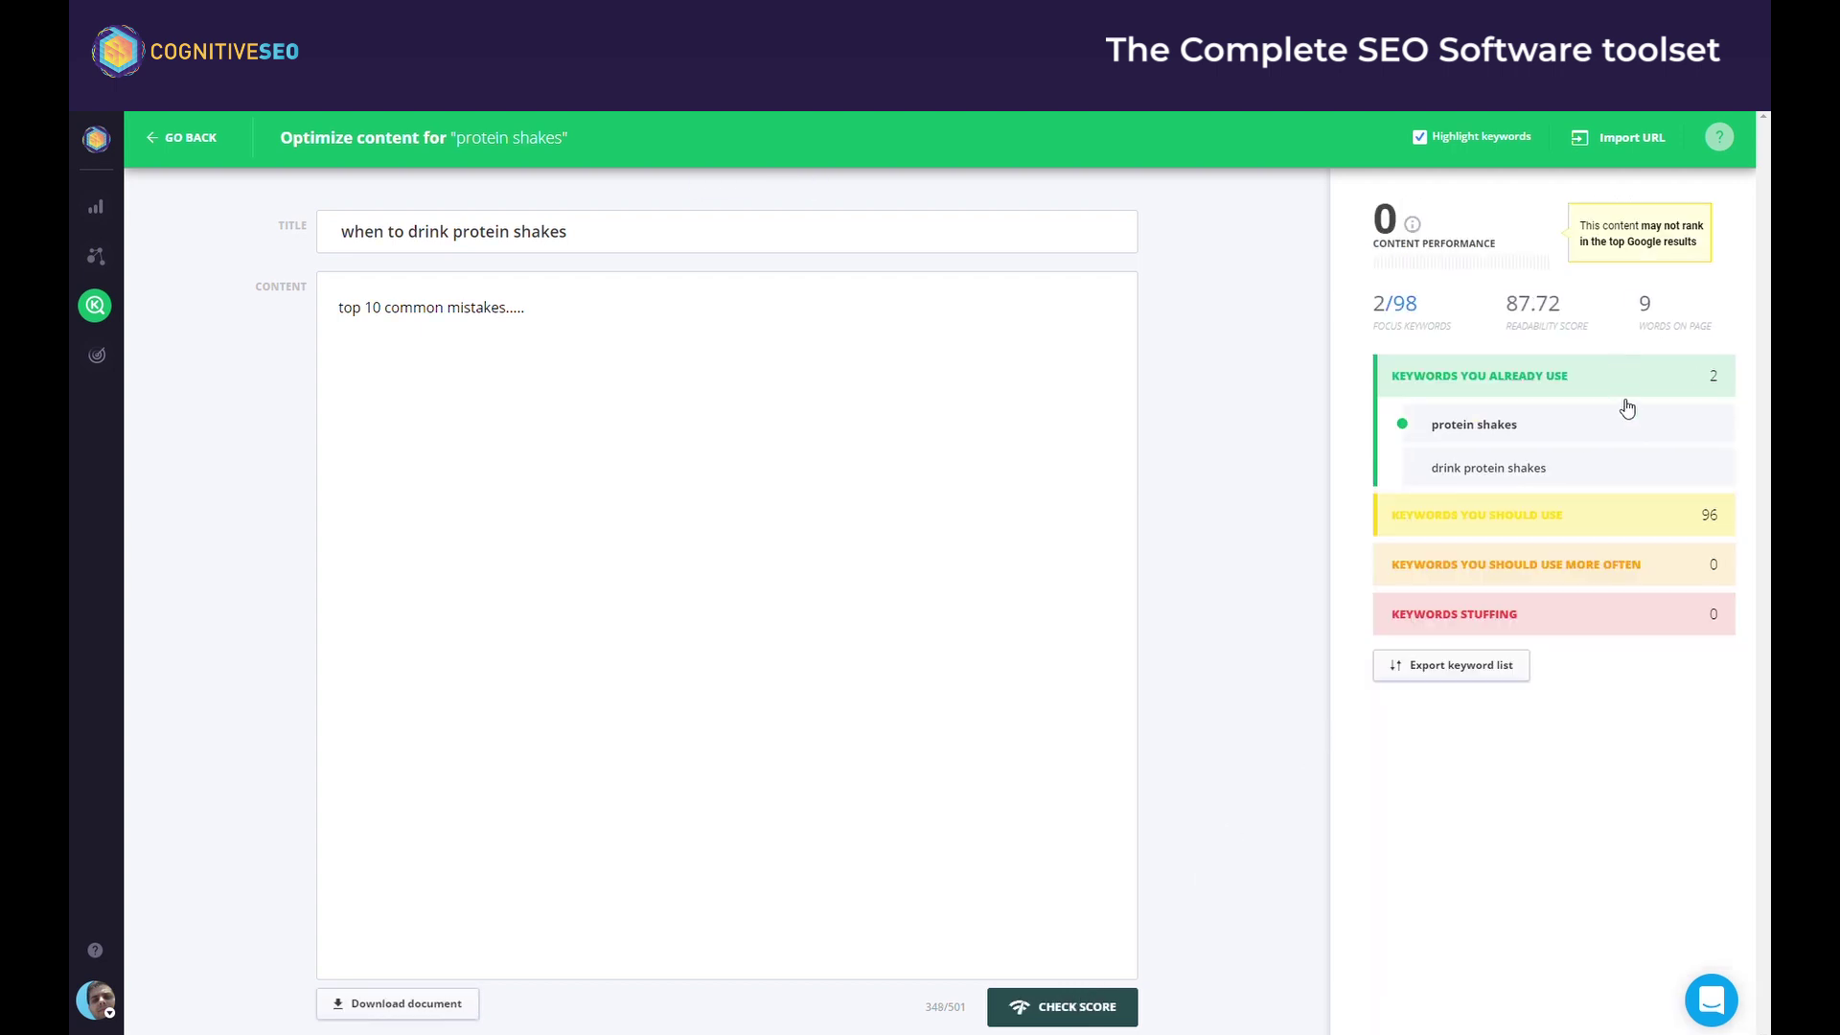
{"action": "left_click", "coordinate": [1619, 501]}
{"action": "scroll", "coordinate": [1623, 534], "scroll_direction": "down", "scroll_amount": 8}
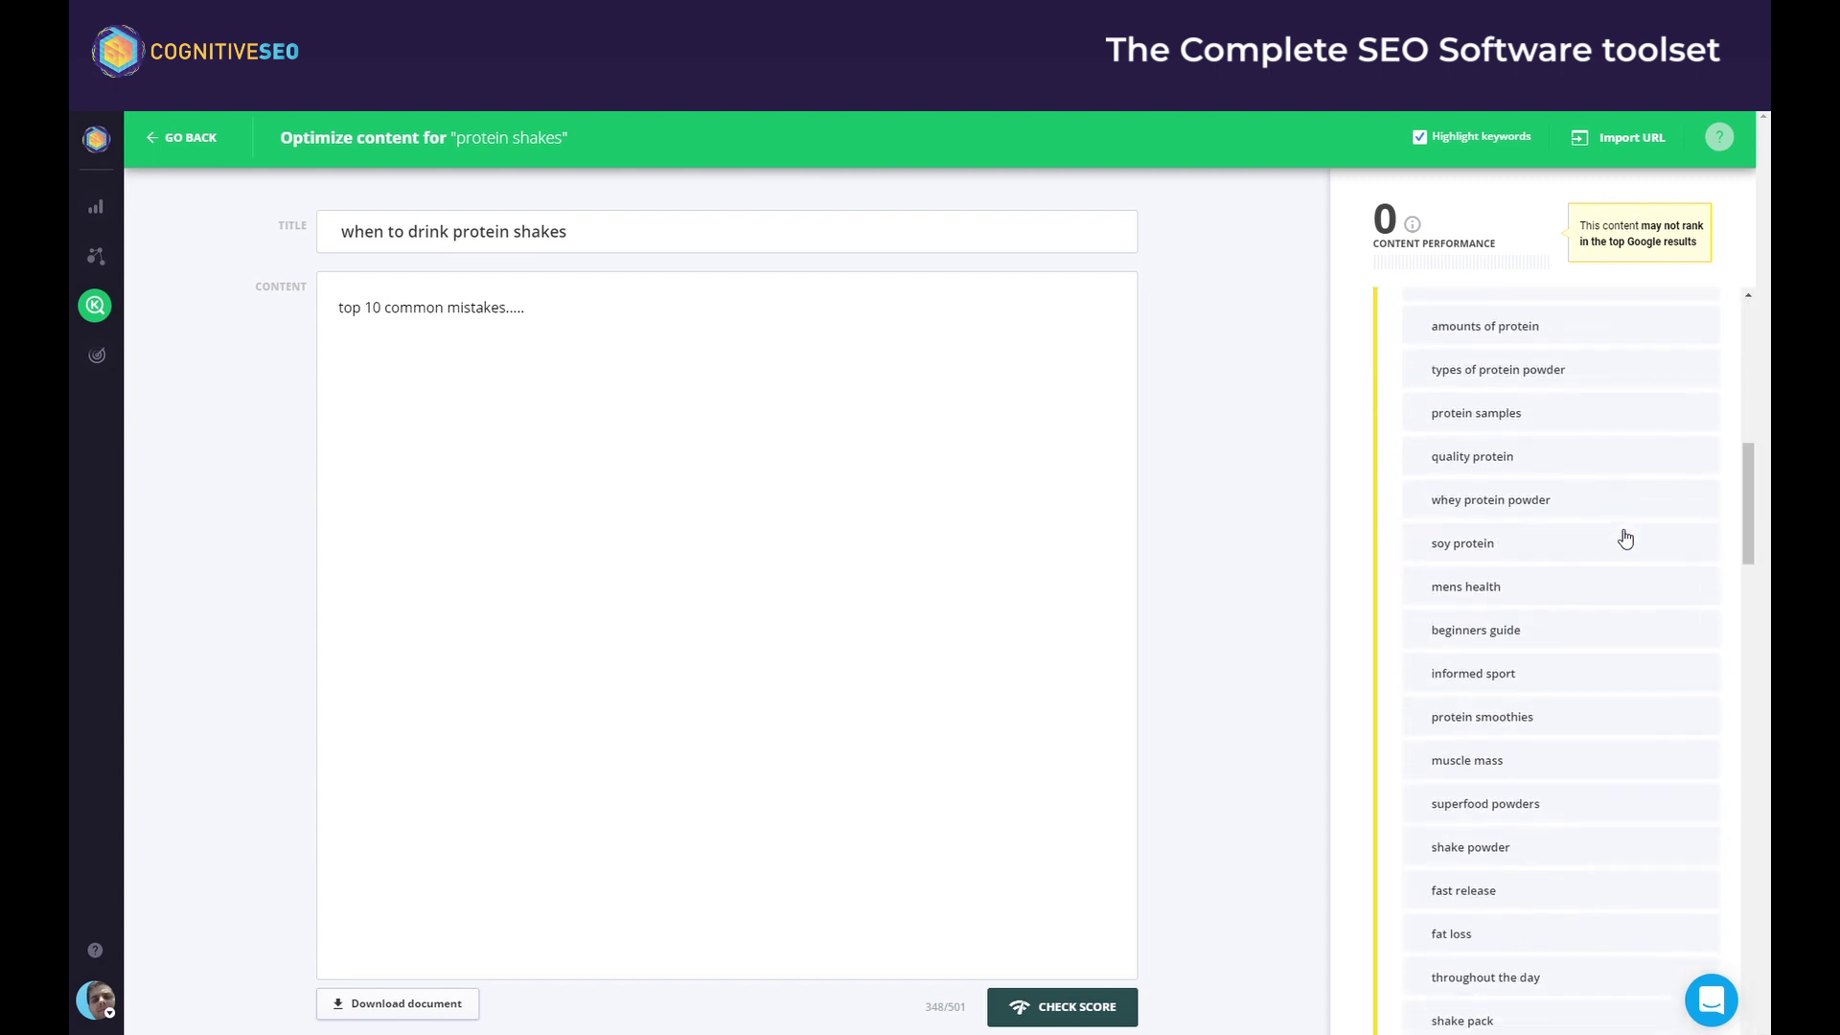
{"action": "scroll", "coordinate": [1625, 539], "scroll_direction": "down", "scroll_amount": 20}
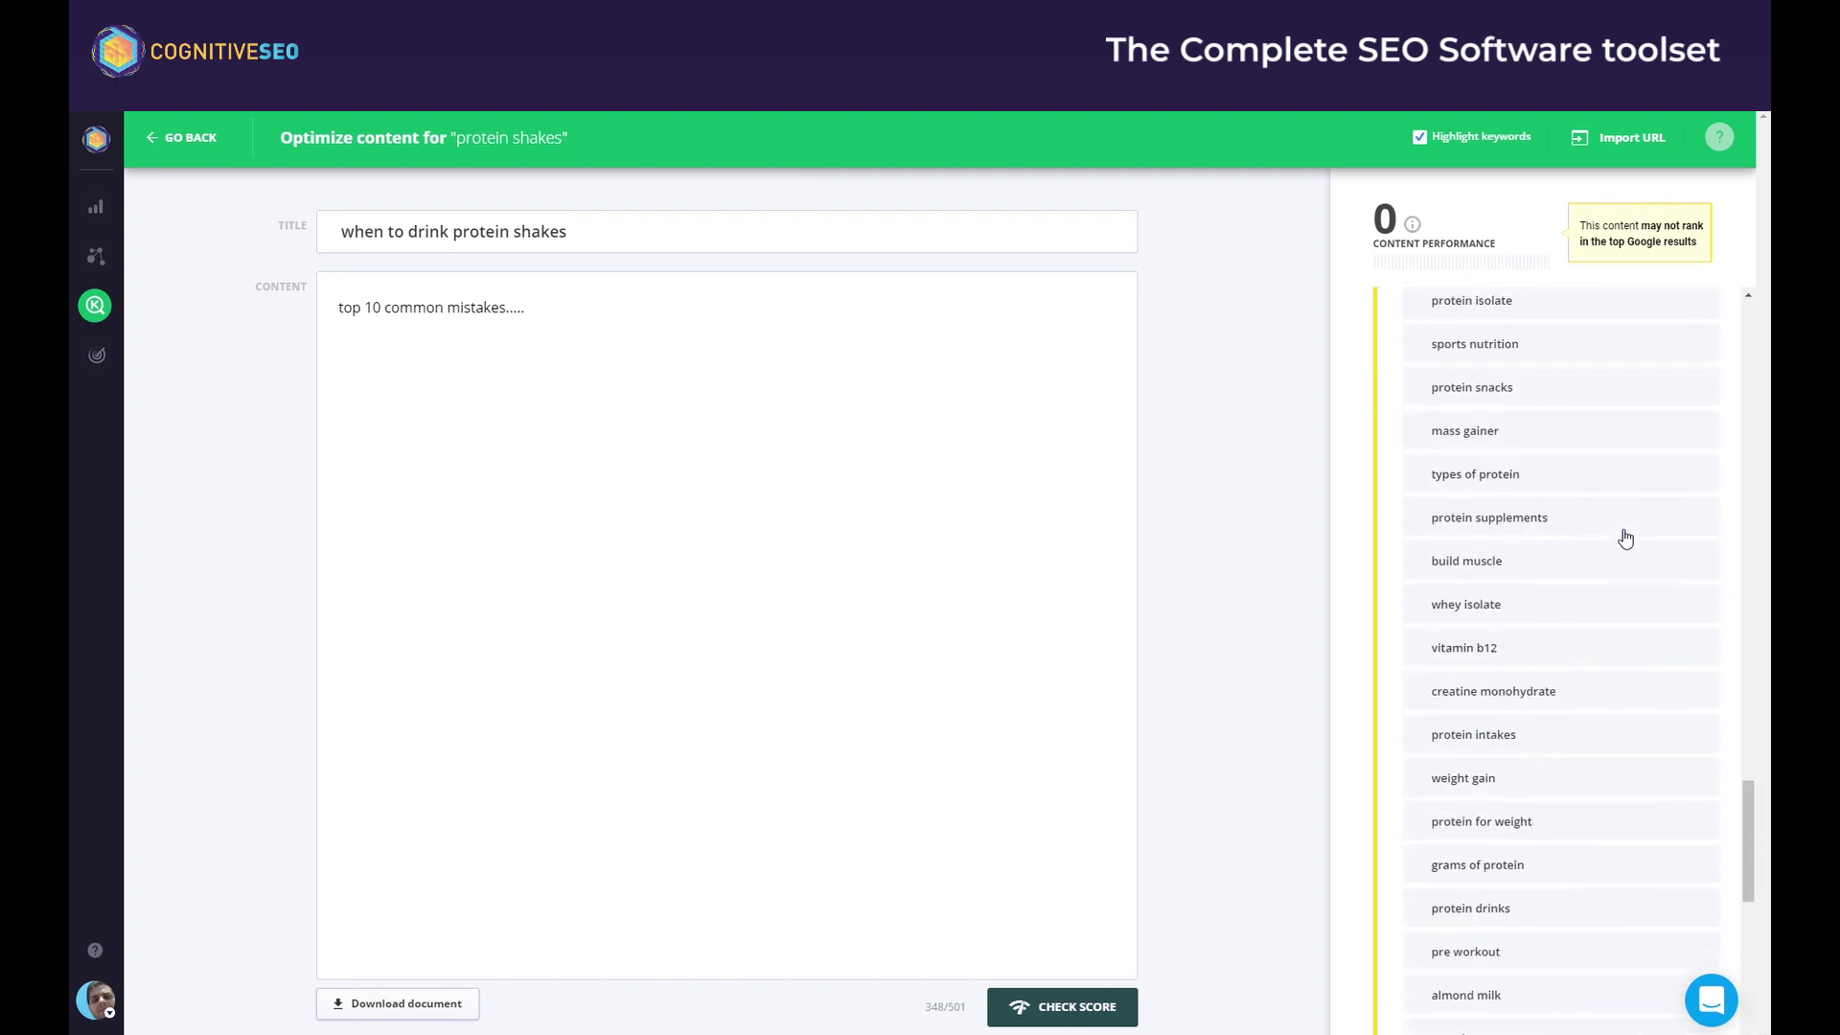
{"action": "scroll", "coordinate": [1625, 539], "scroll_direction": "up", "scroll_amount": 15}
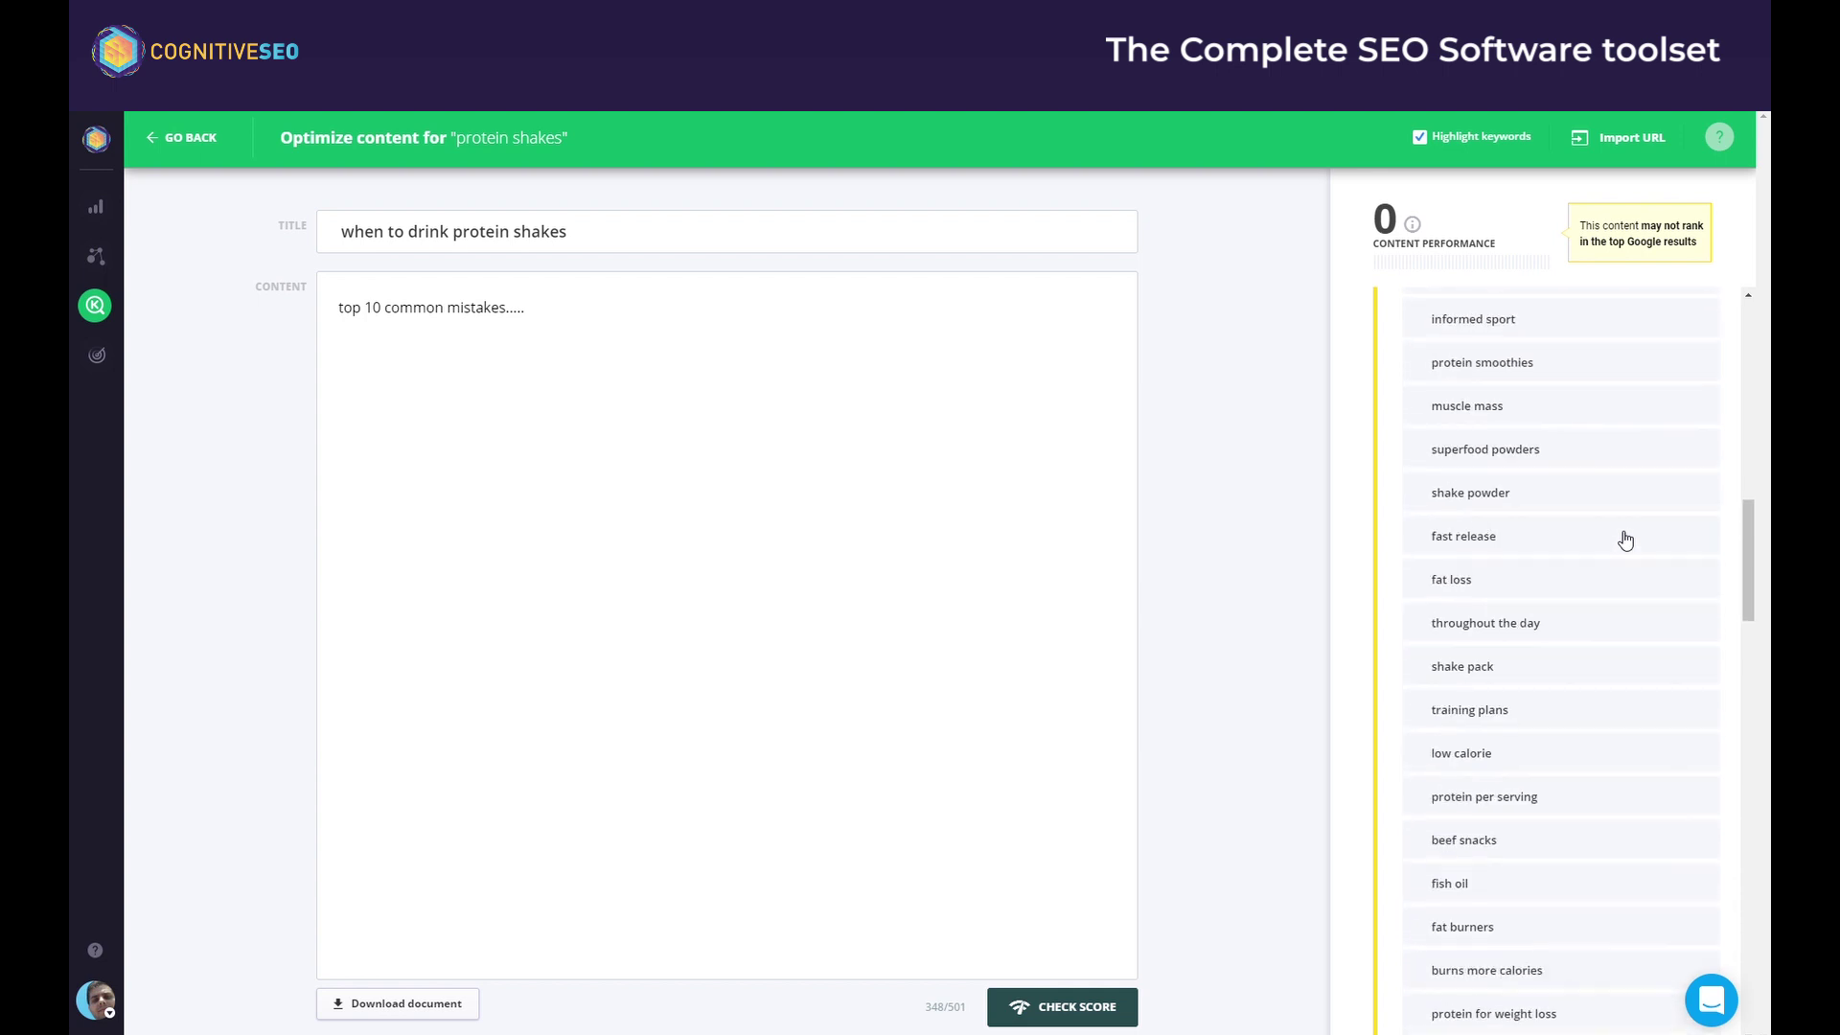
{"action": "scroll", "coordinate": [1625, 539], "scroll_direction": "up", "scroll_amount": 10}
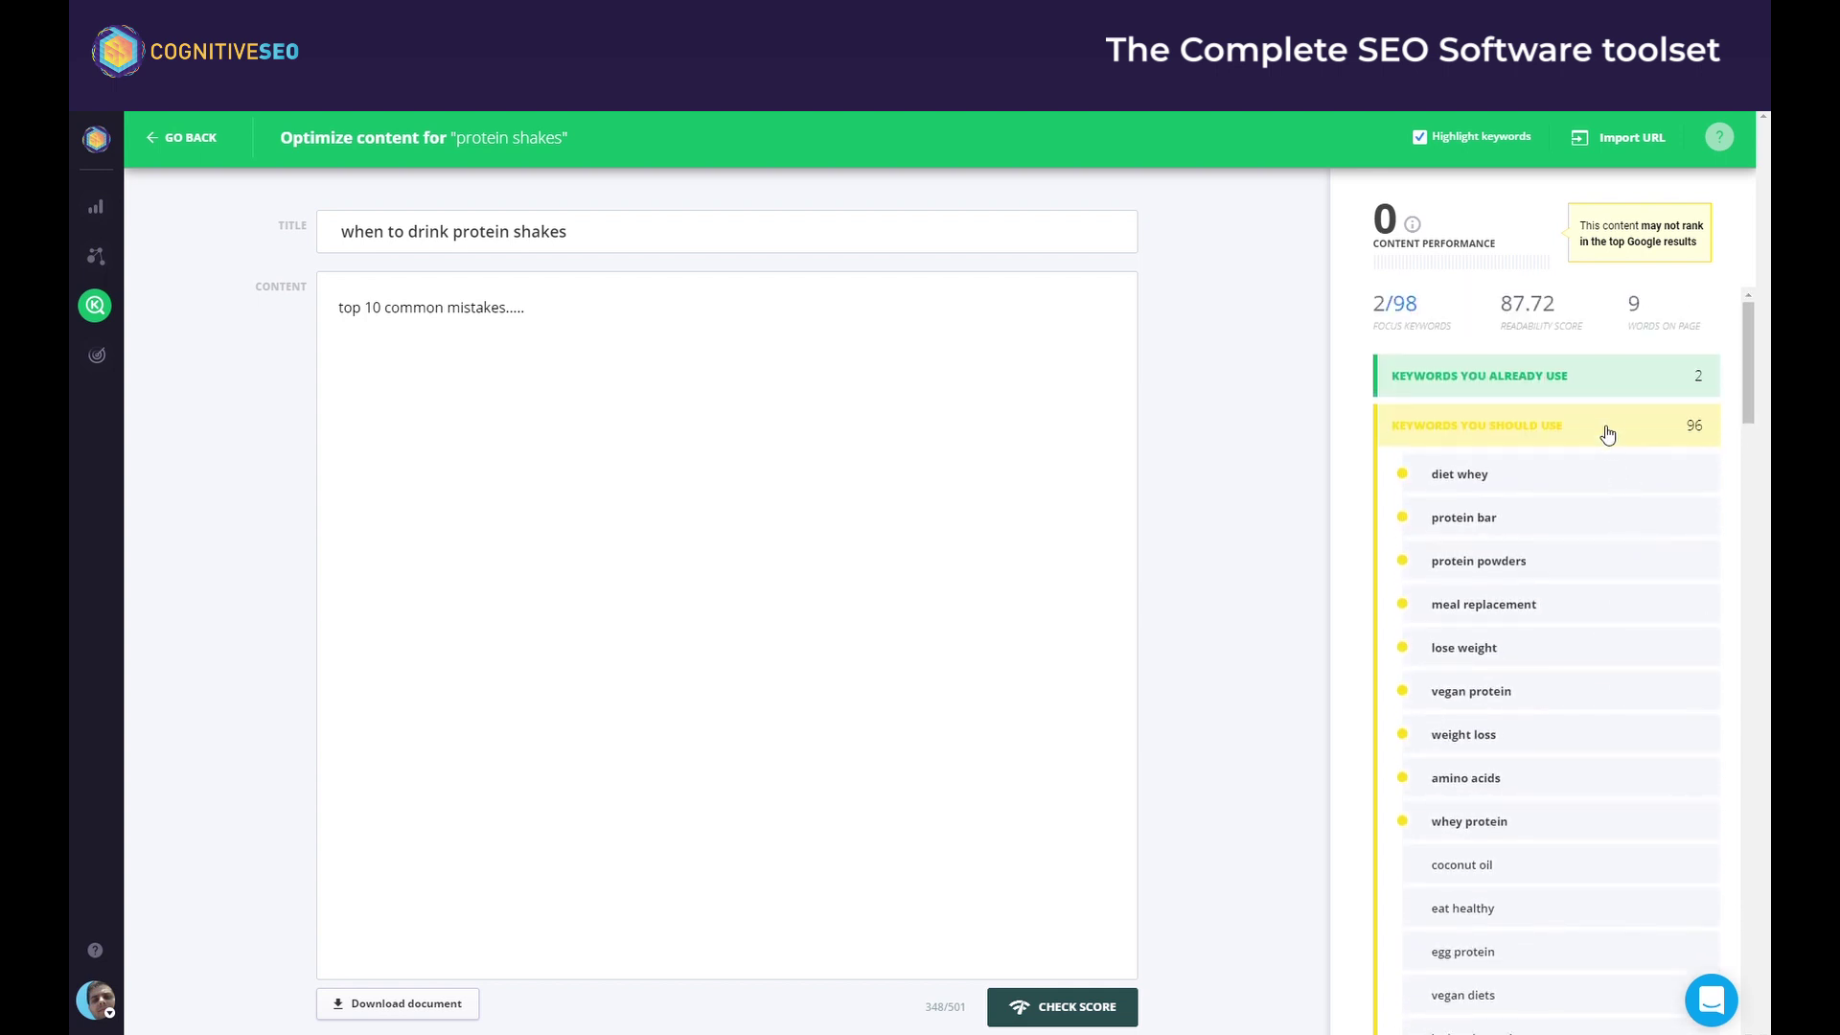
{"action": "left_click", "coordinate": [1609, 441]}
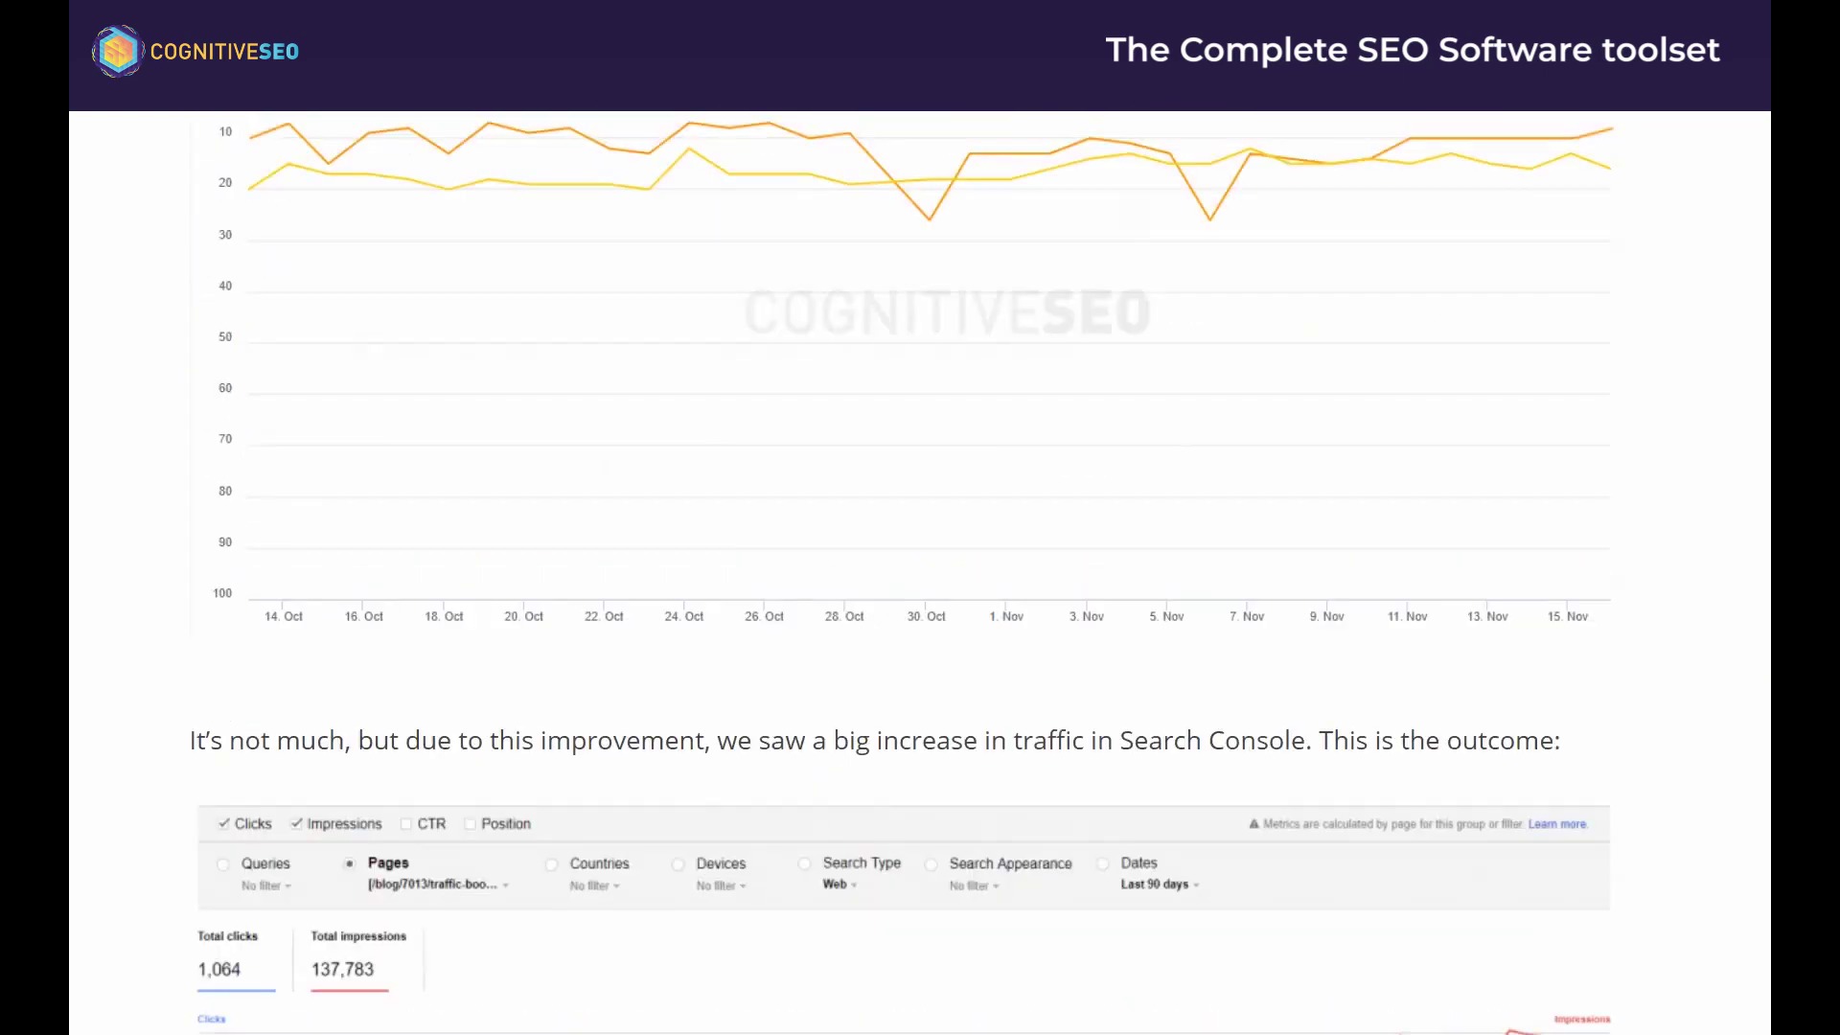
Scroll down through the case study on the 157.80% organic traffic increase.
{"action": "scroll", "coordinate": [920, 575], "scroll_direction": "down", "scroll_amount": 20}
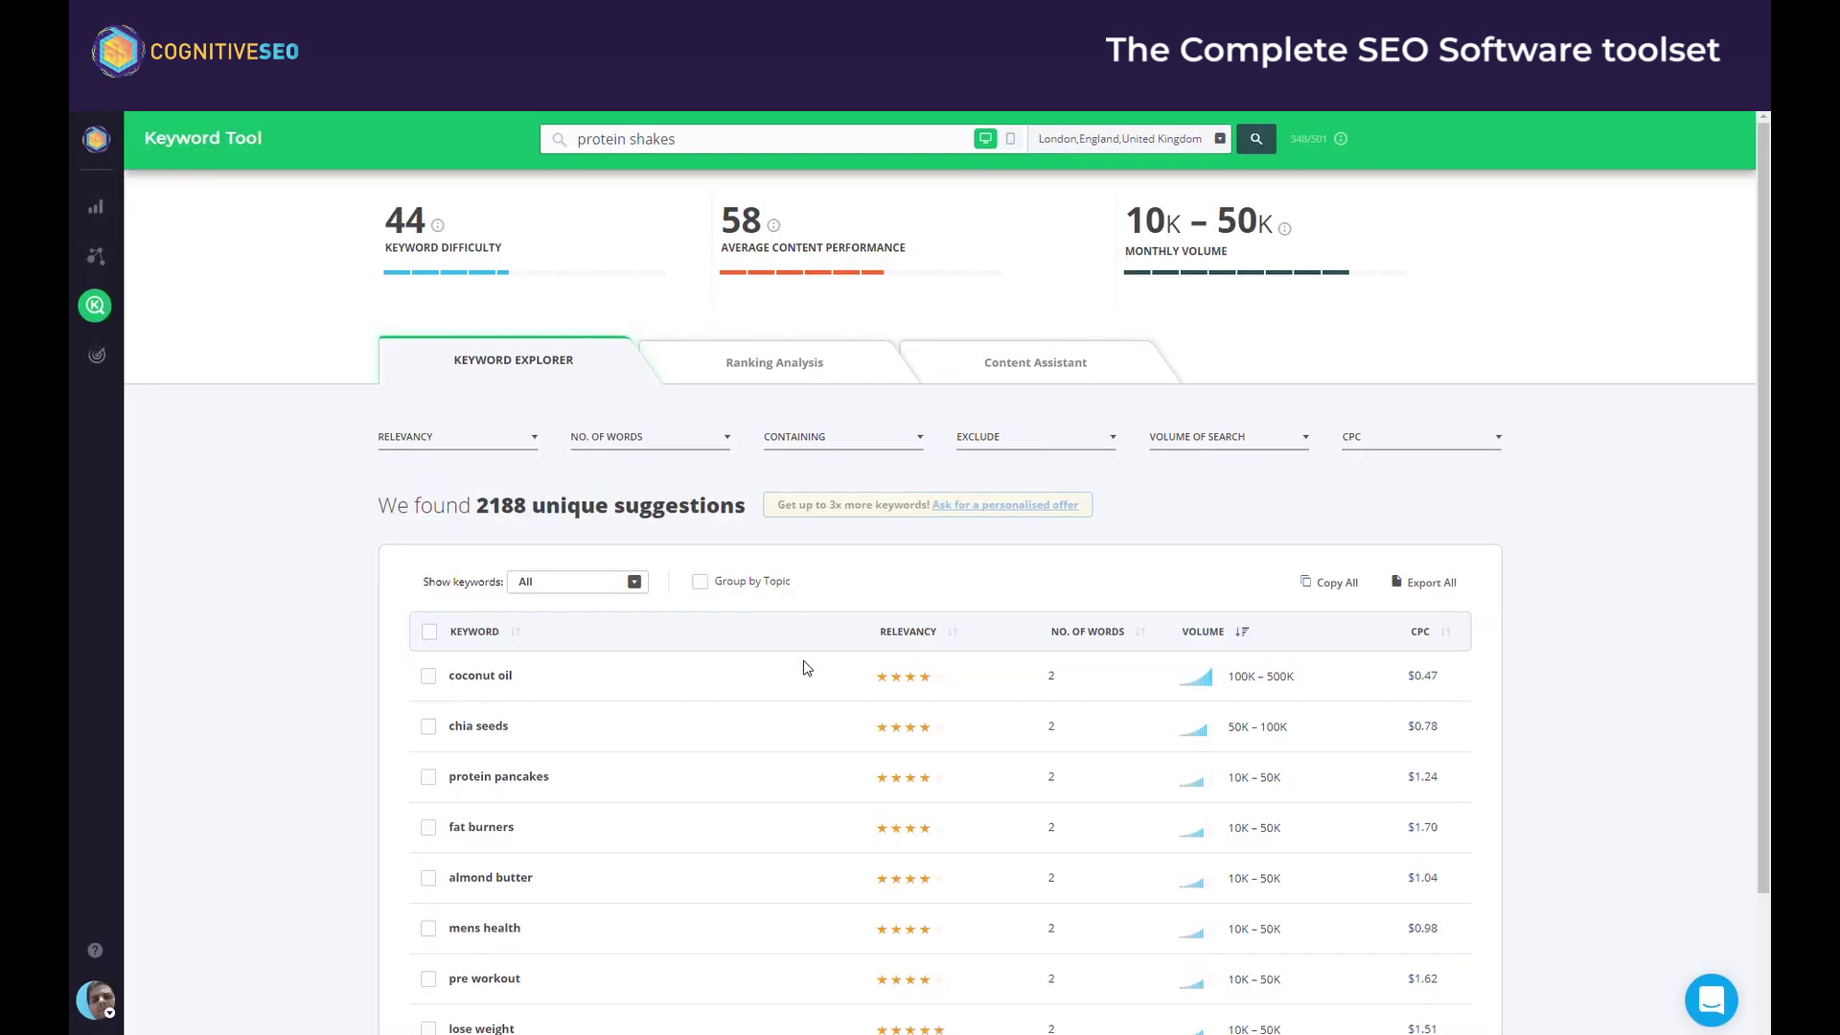
Sort the protein shakes suggestions by No. of Words, then Volume, group them by topic, and sort by CPC.
{"action": "scroll", "coordinate": [732, 749], "scroll_direction": "down", "scroll_amount": 10}
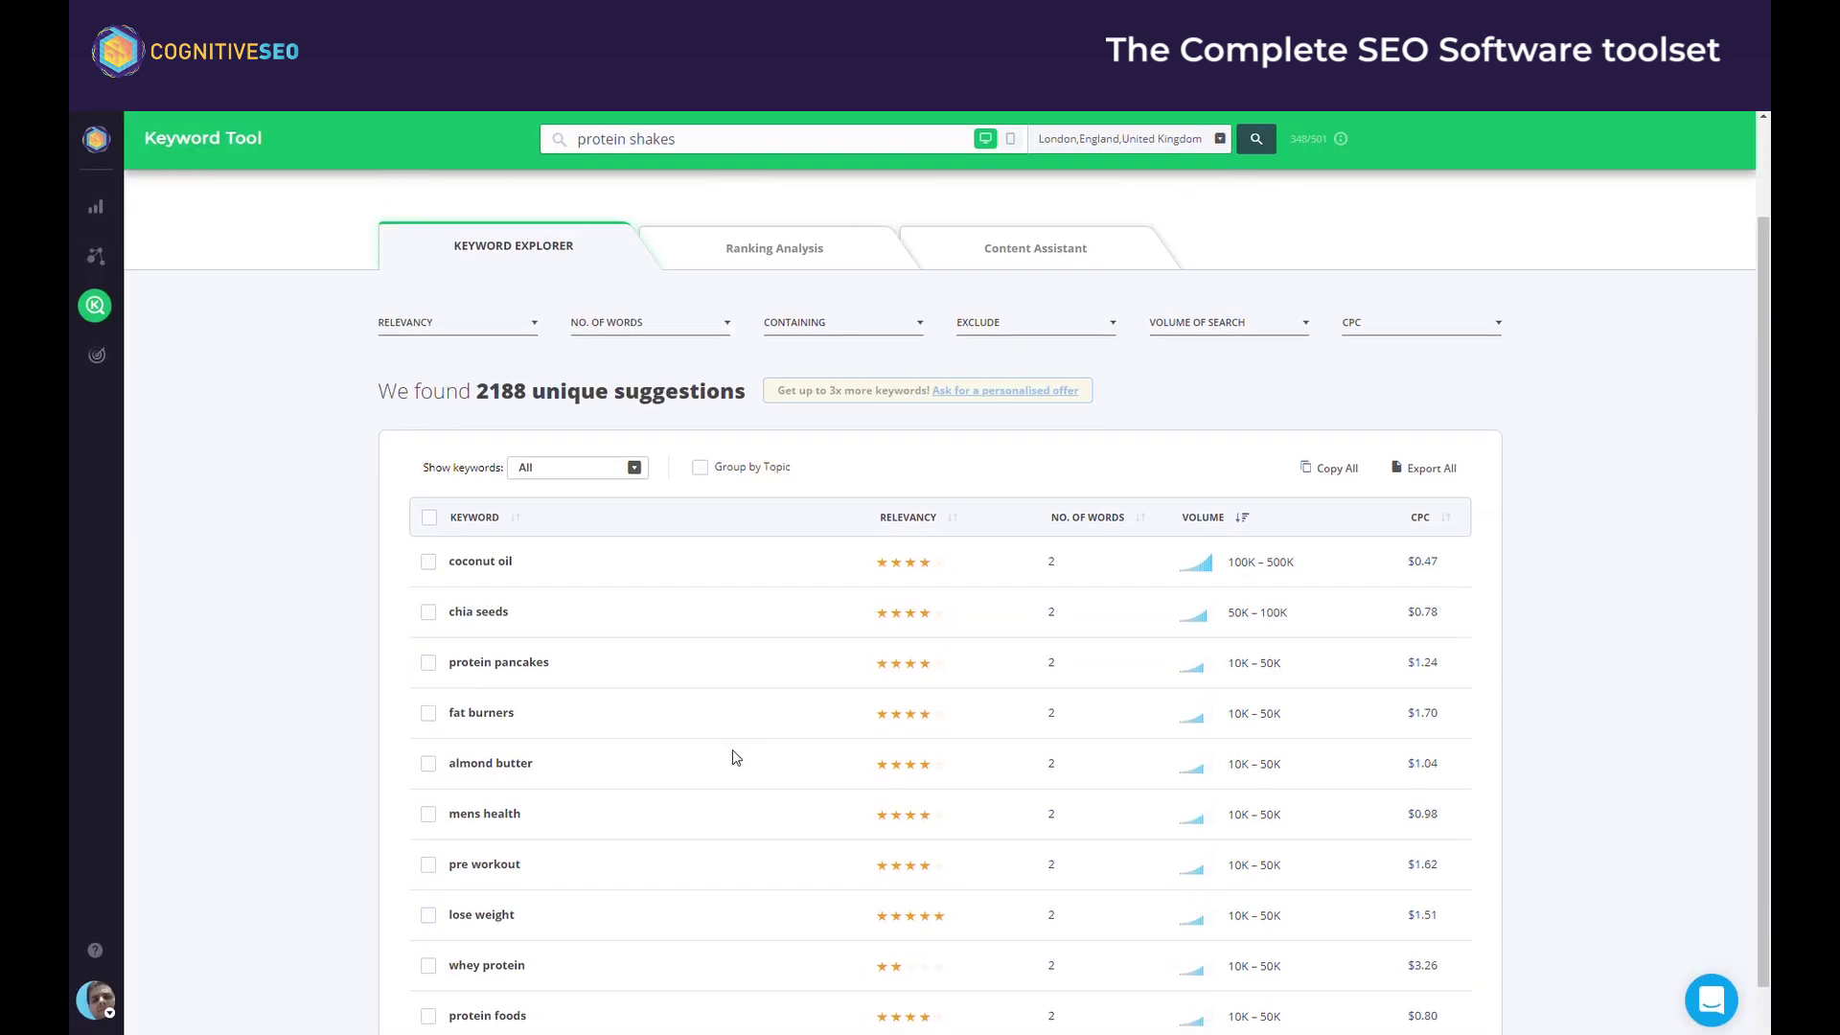
{"action": "scroll", "coordinate": [732, 749], "scroll_direction": "up", "scroll_amount": 10}
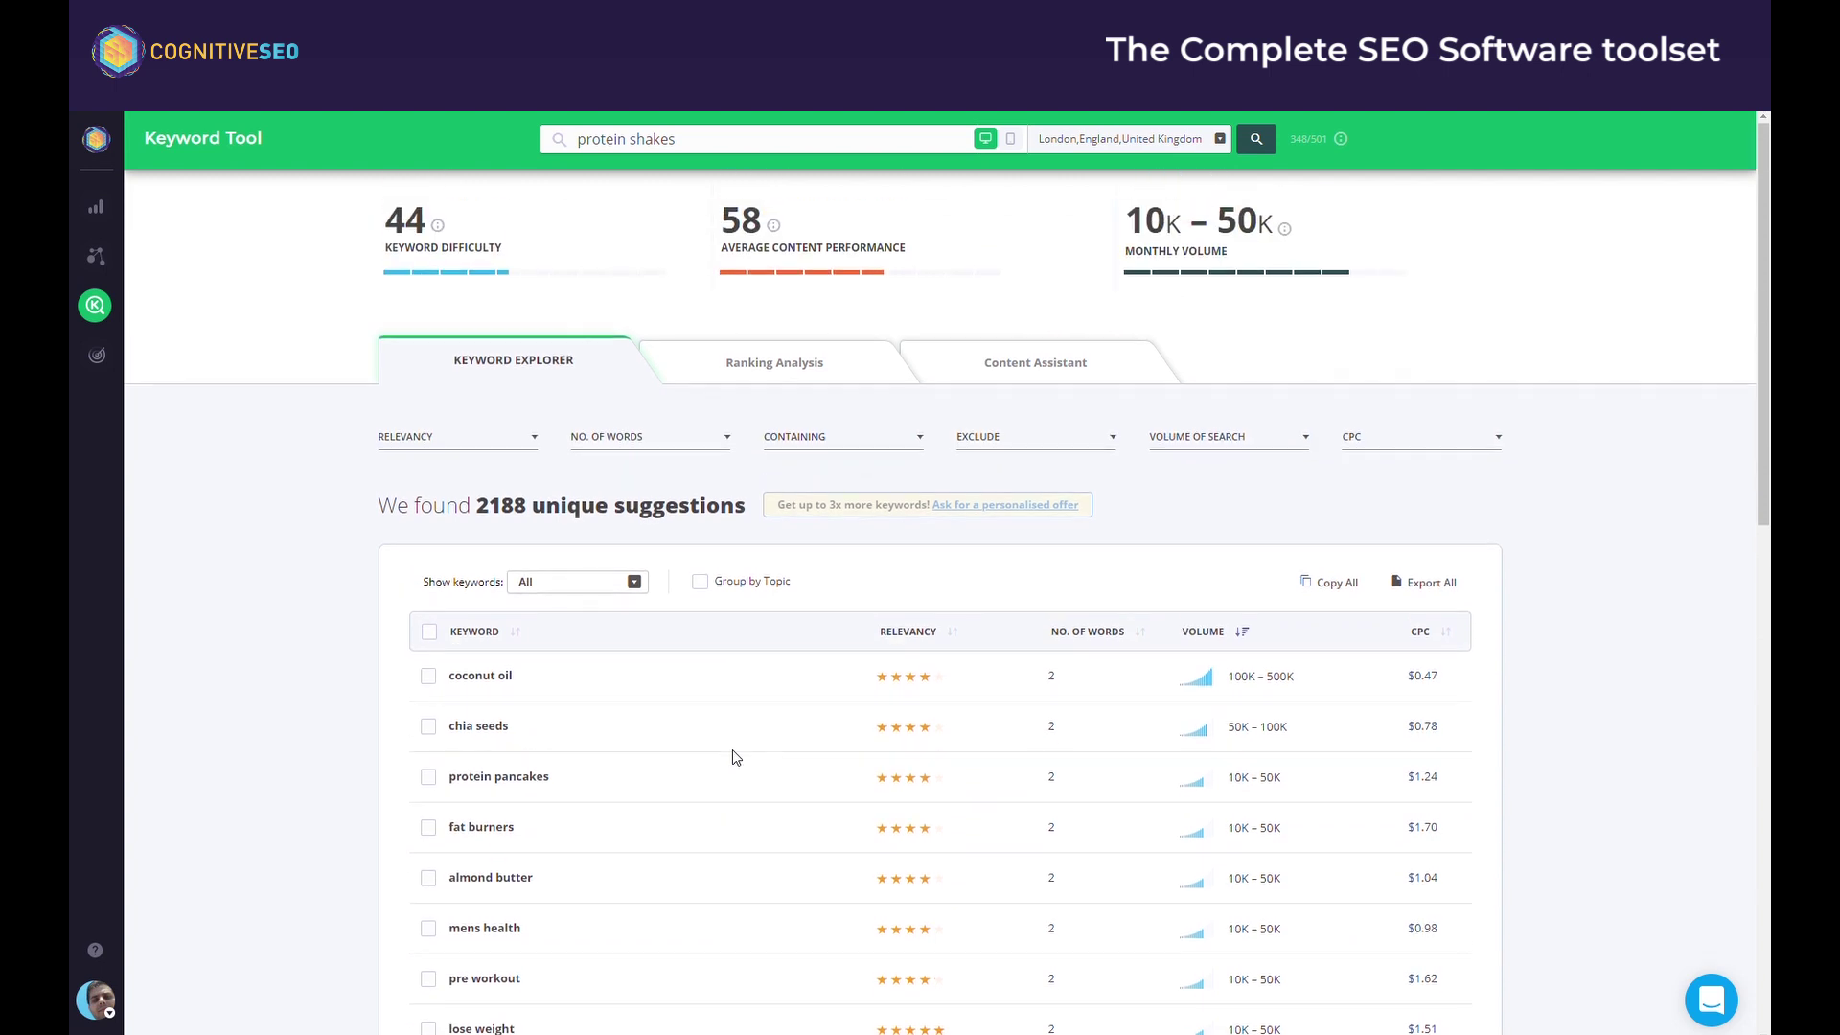
{"action": "left_click", "coordinate": [1100, 637]}
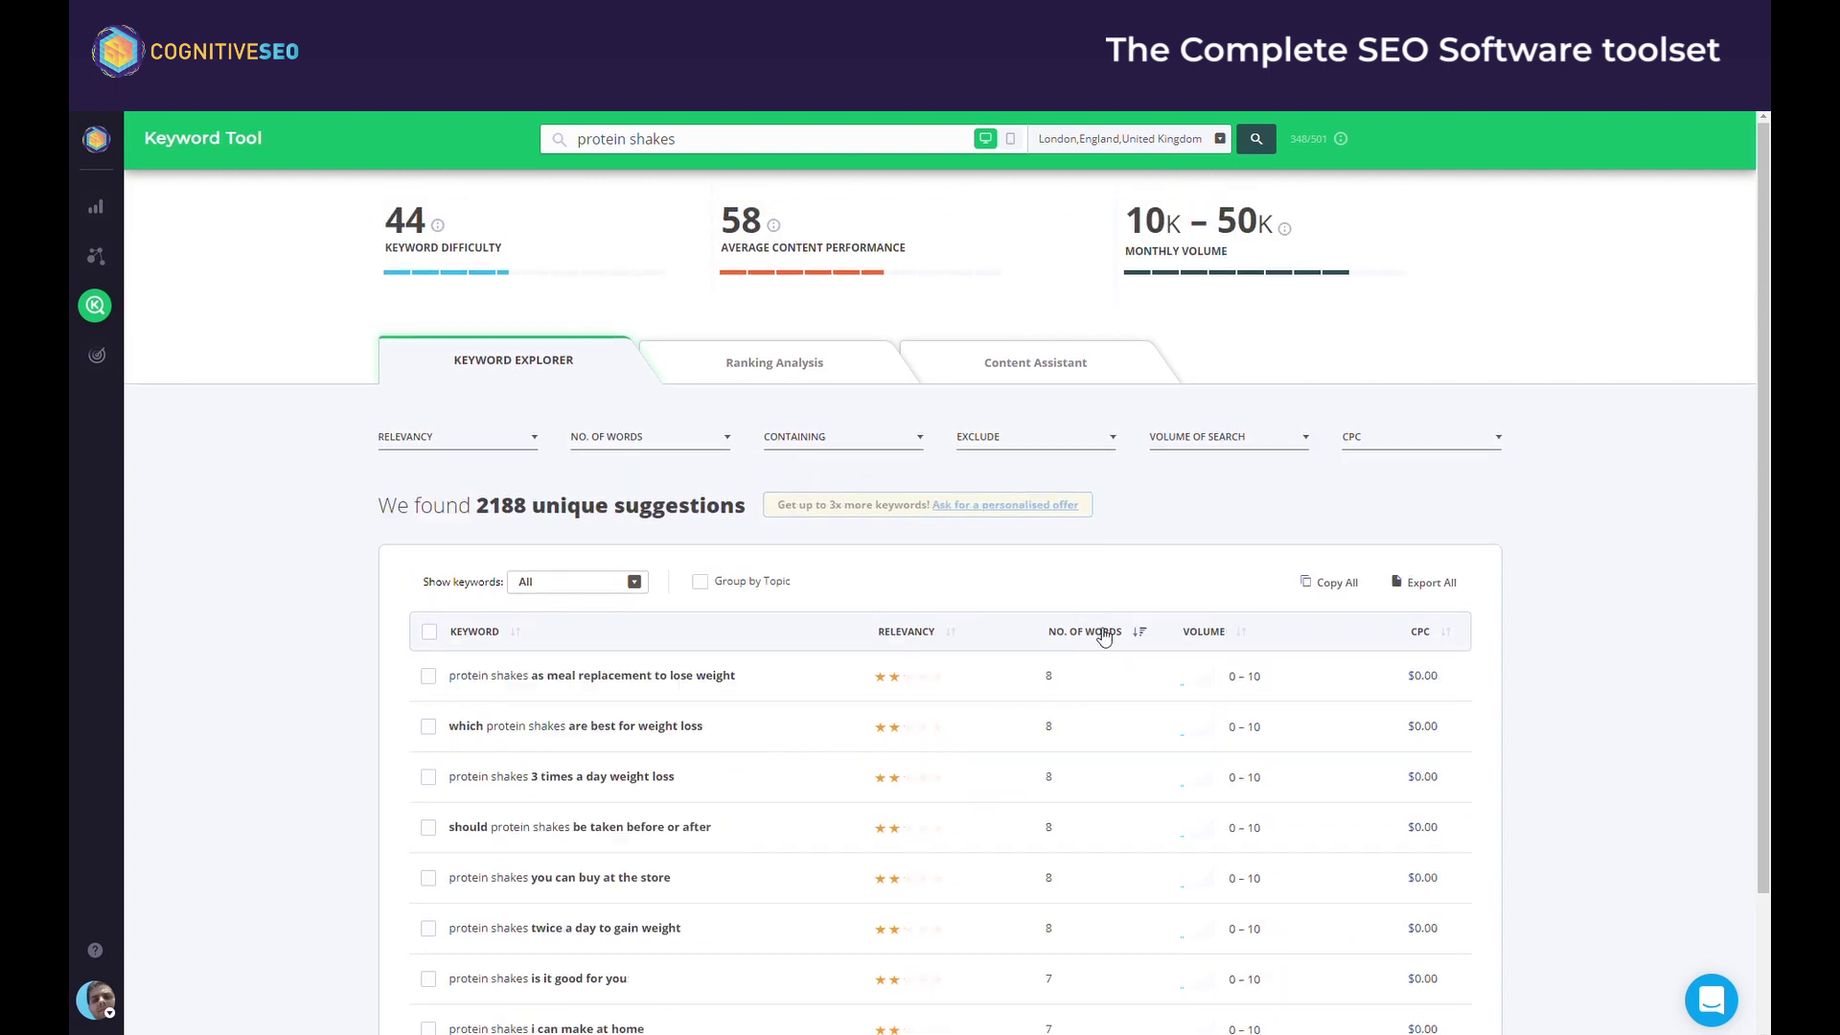
{"action": "left_click", "coordinate": [1216, 634]}
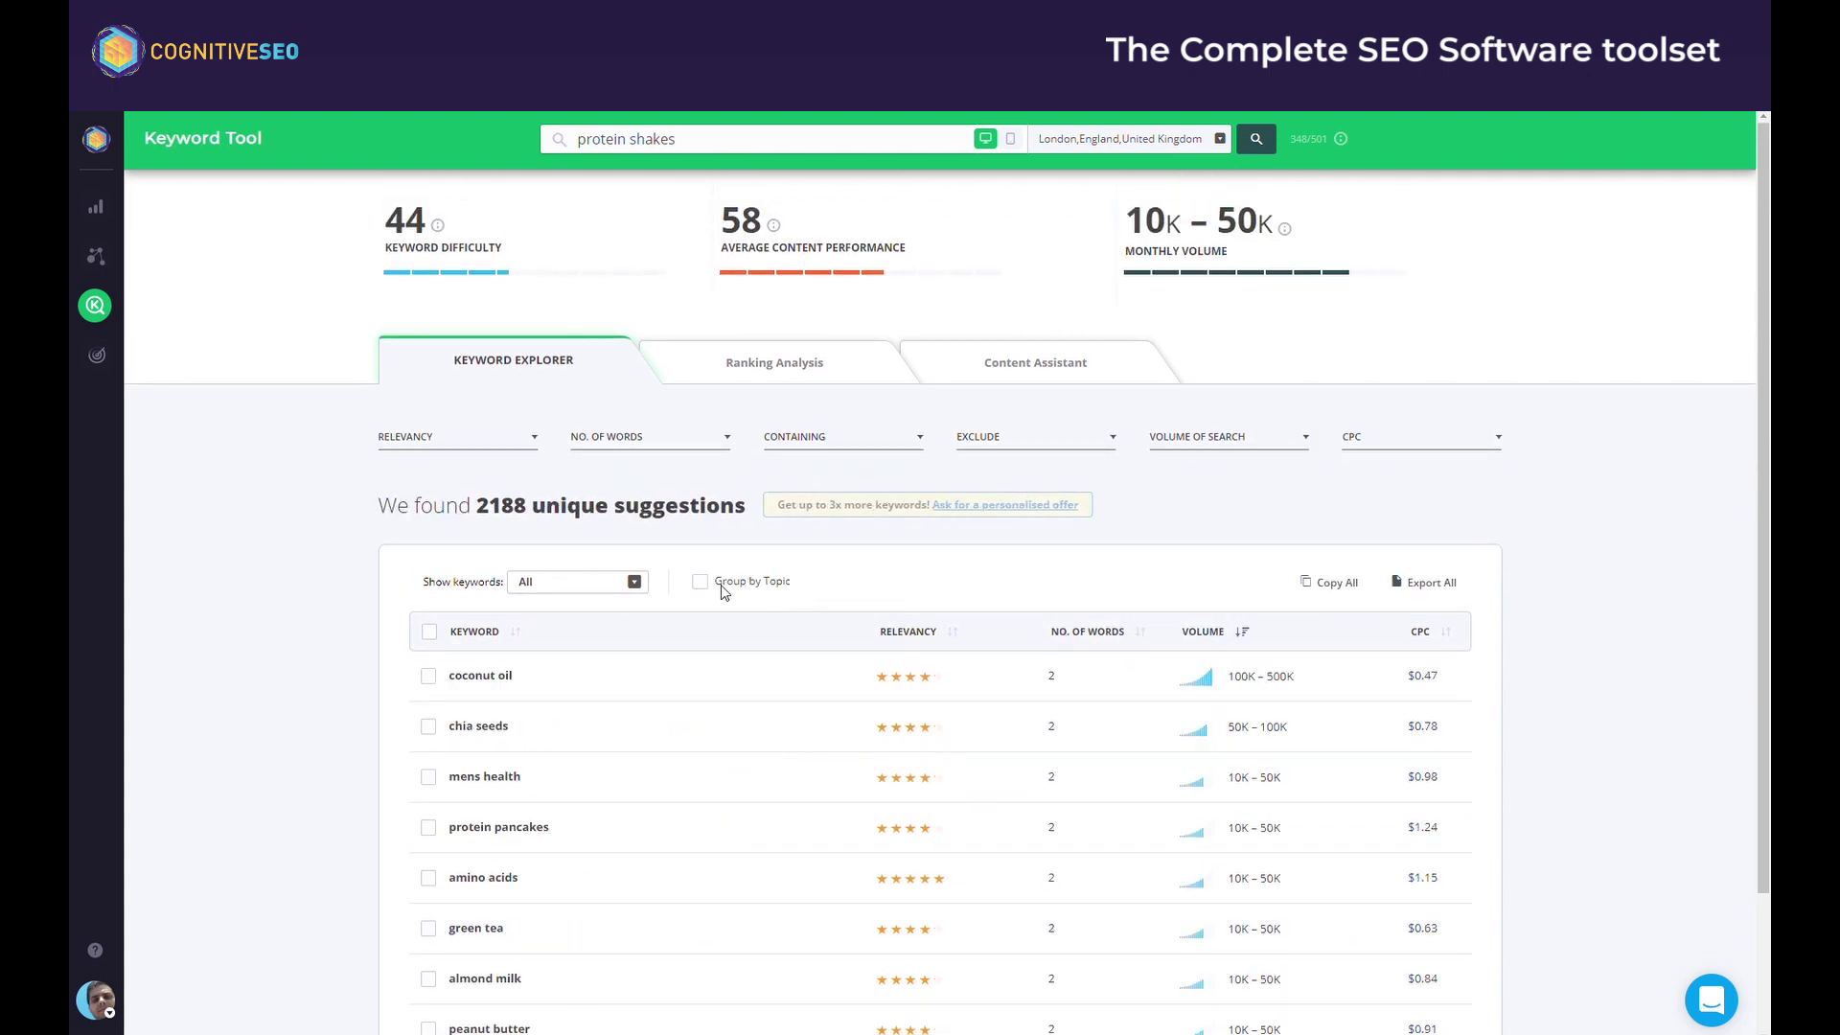
{"action": "left_click", "coordinate": [701, 582]}
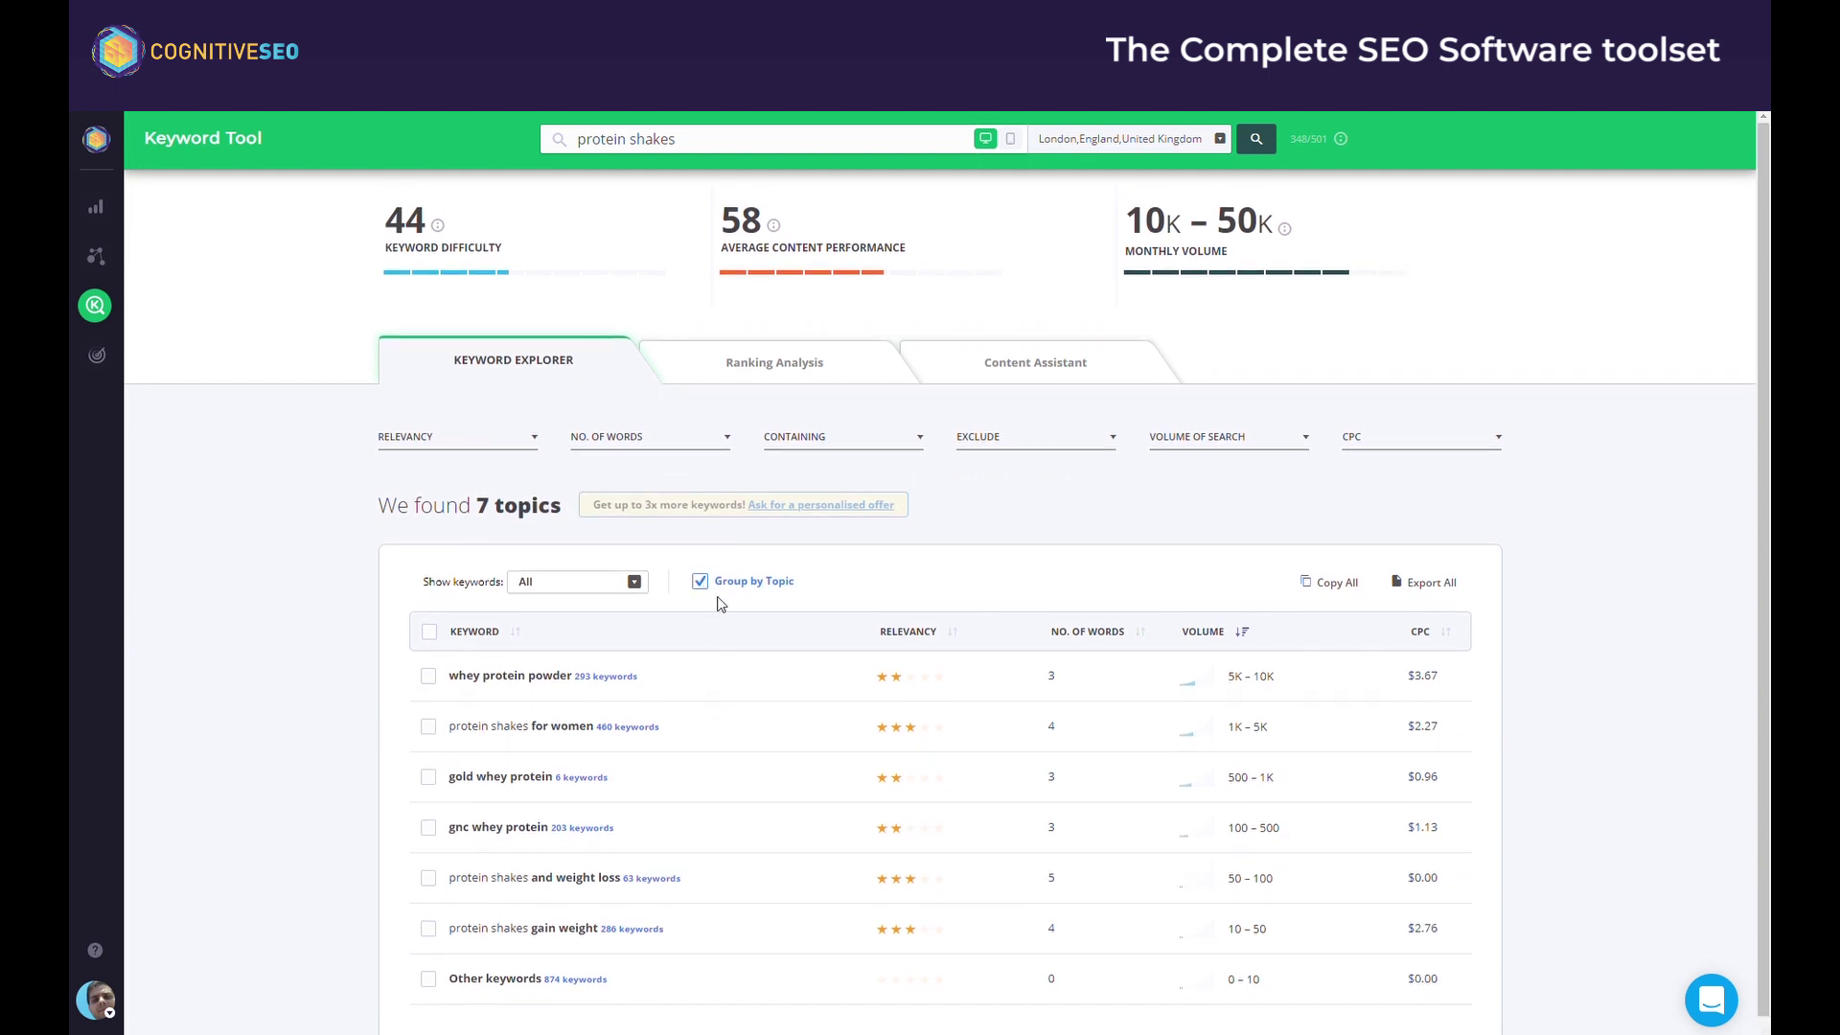
{"action": "left_click", "coordinate": [1449, 637]}
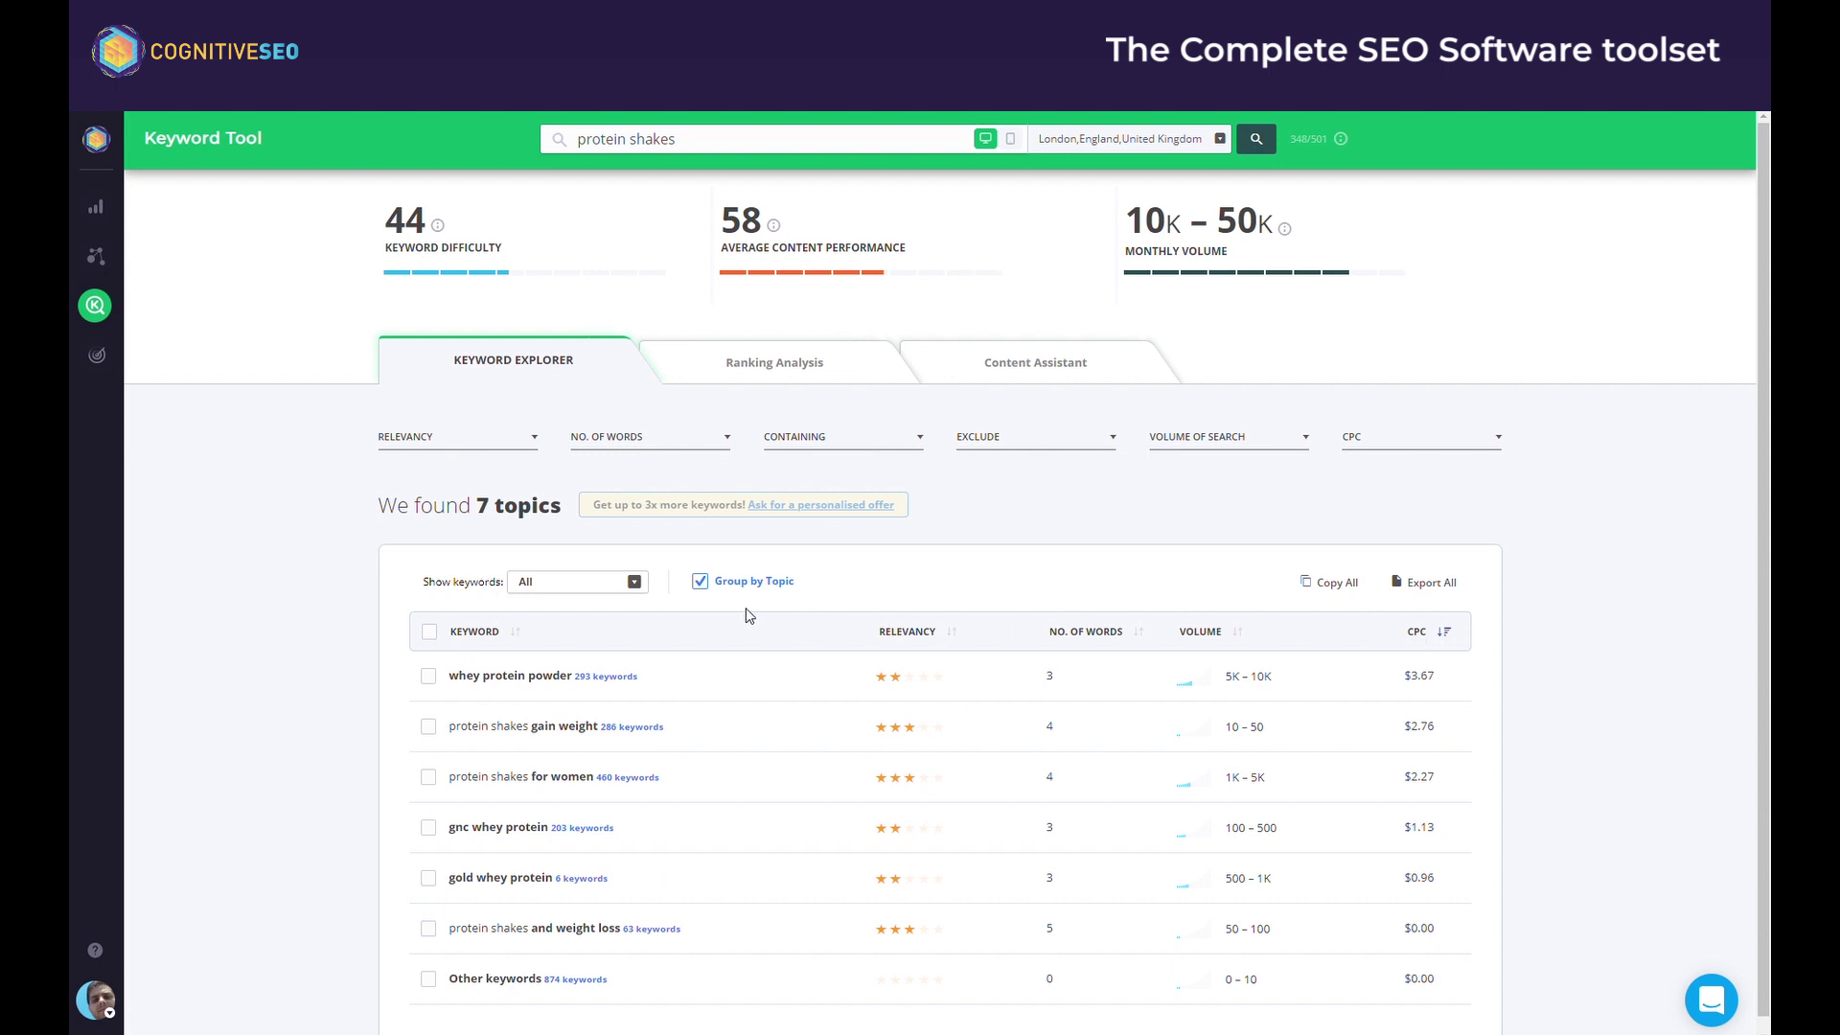
Preview the number-of-words and containing-words filters, then go to the Signals page.
{"action": "left_click", "coordinate": [701, 433]}
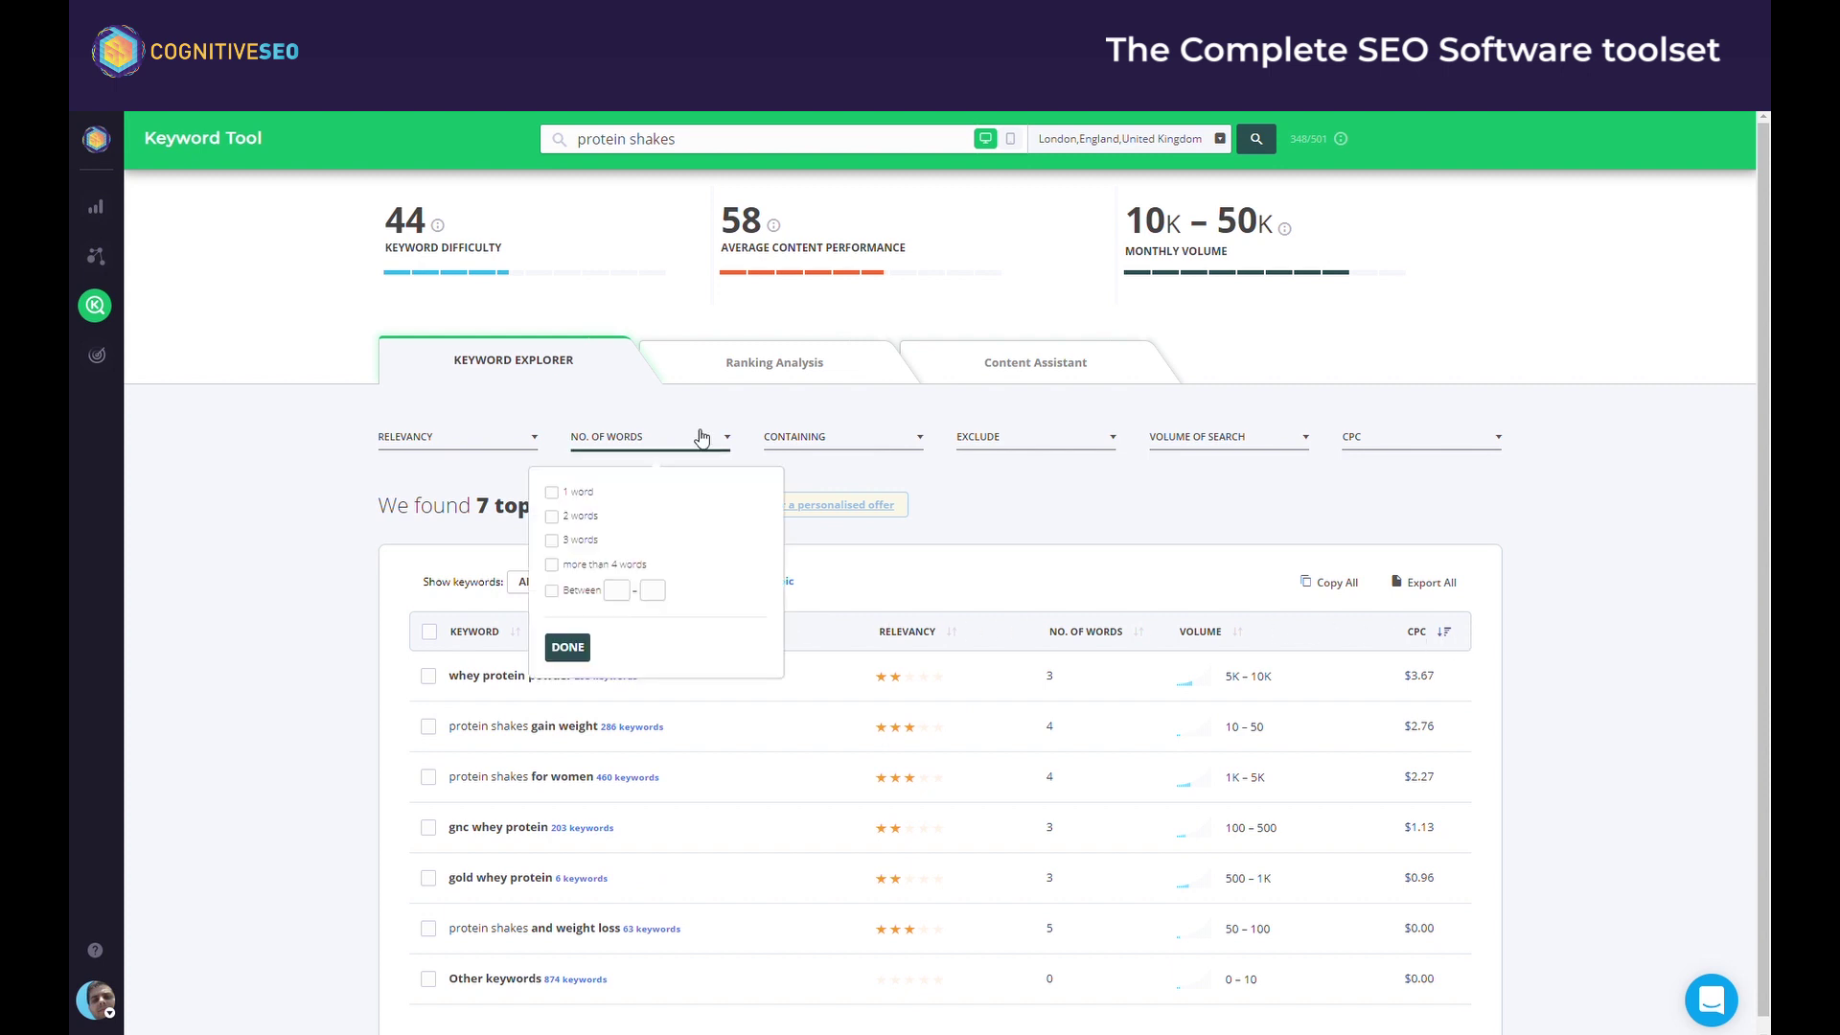
{"action": "left_click", "coordinate": [702, 438]}
{"action": "left_click", "coordinate": [832, 441]}
{"action": "left_click", "coordinate": [848, 443]}
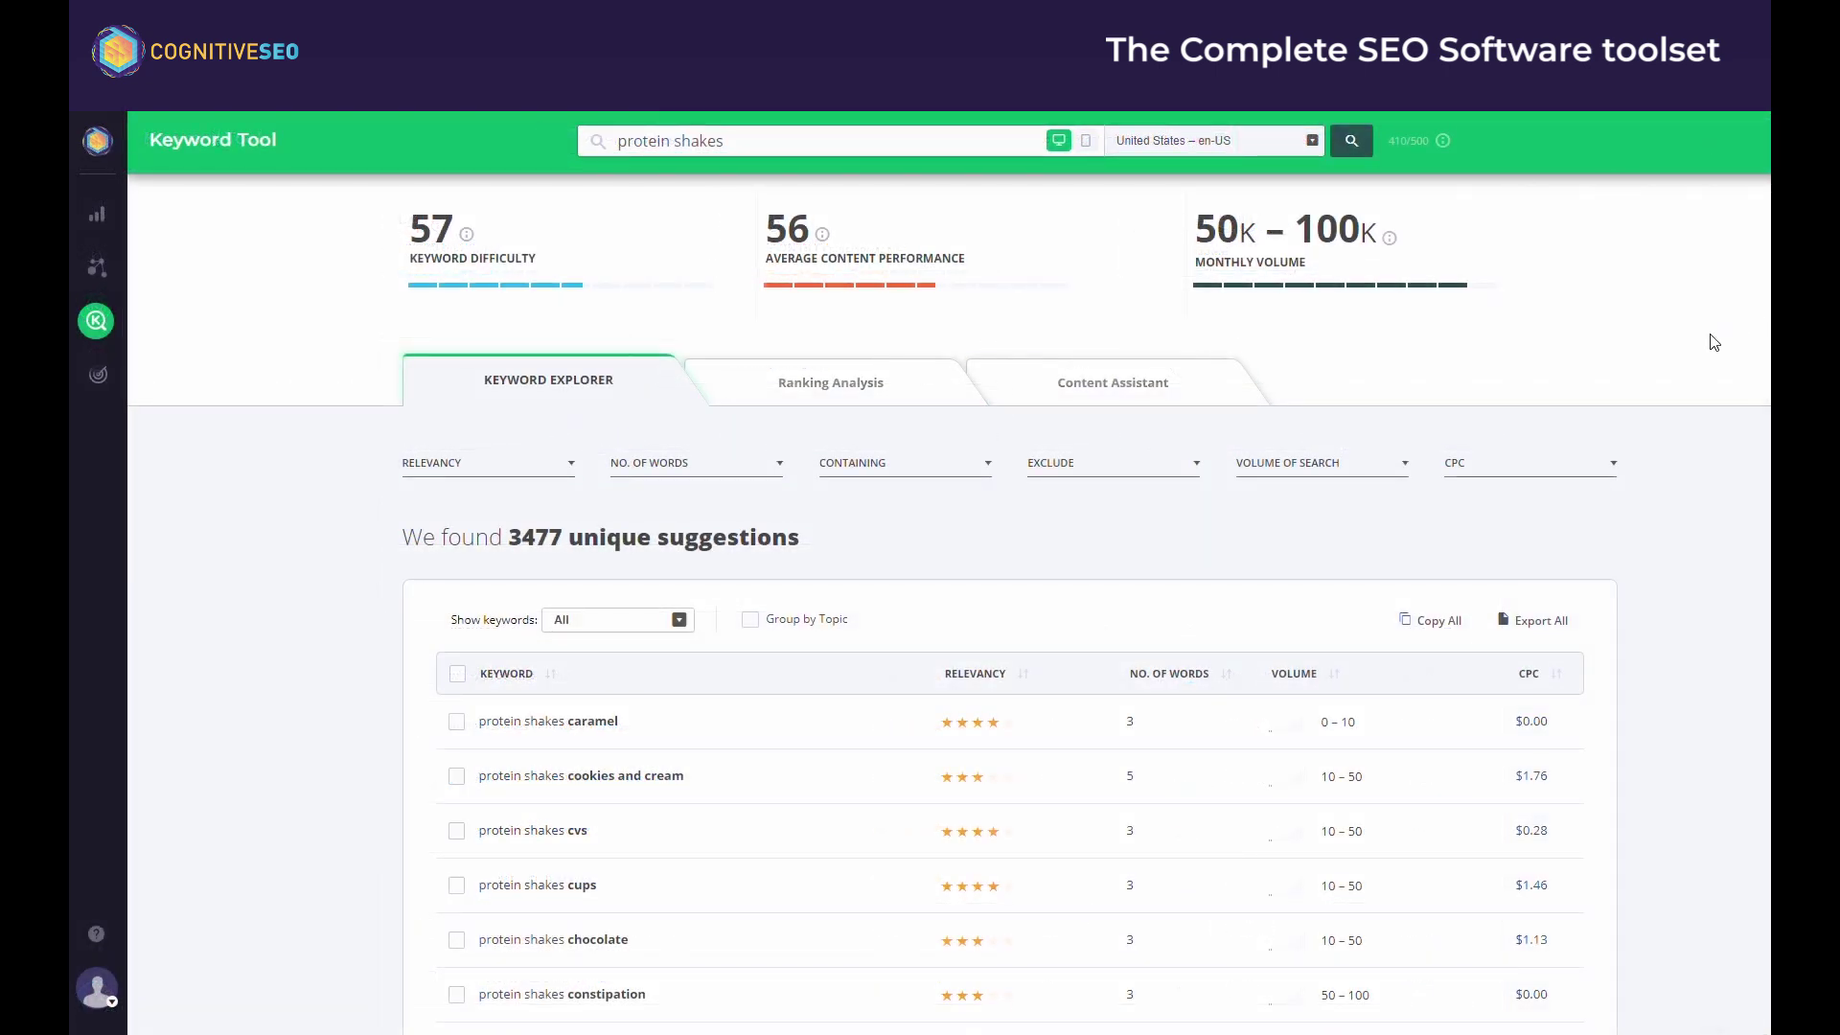
{"action": "left_click", "coordinate": [97, 375]}
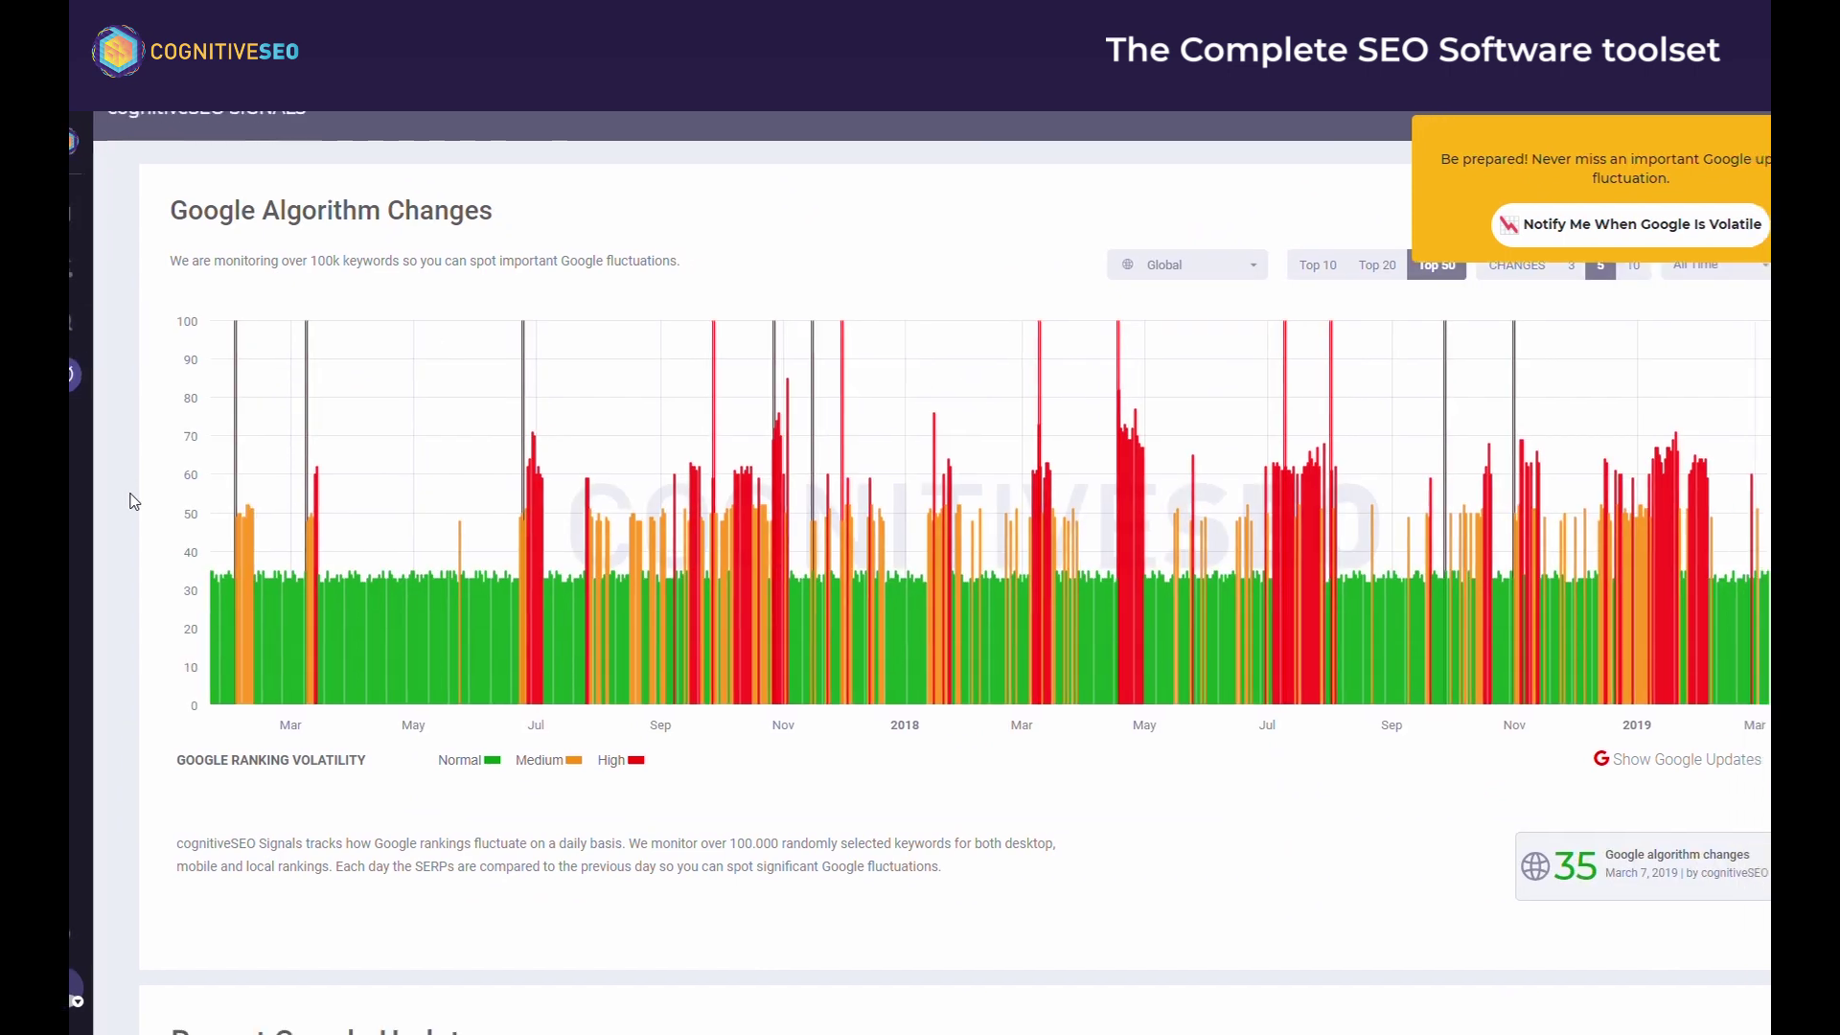
Chart Top 20 with 10+ position changes for UK Mobile over 2 months, then Top 10, zoomed to Feb 22–Mar 07.
{"action": "scroll", "coordinate": [103, 501], "scroll_direction": "down", "scroll_amount": 4}
{"action": "scroll", "coordinate": [104, 500], "scroll_direction": "up", "scroll_amount": 4}
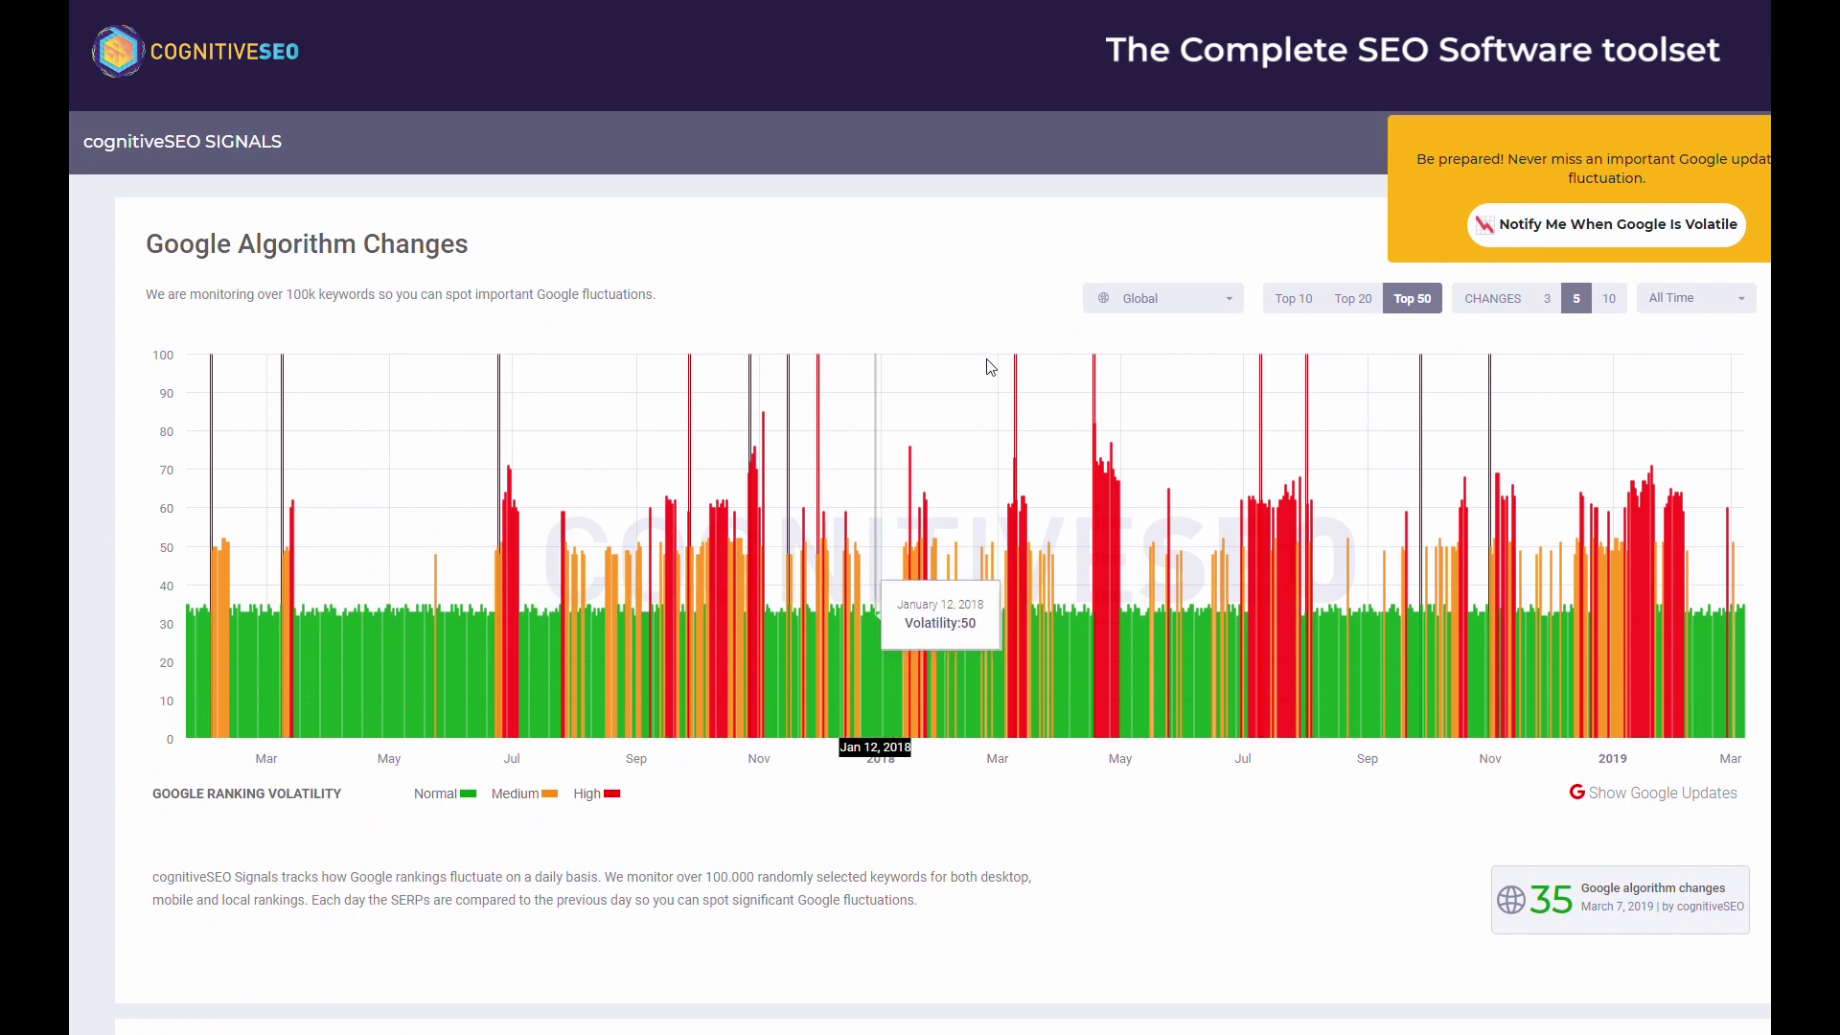
{"action": "left_click", "coordinate": [1352, 298]}
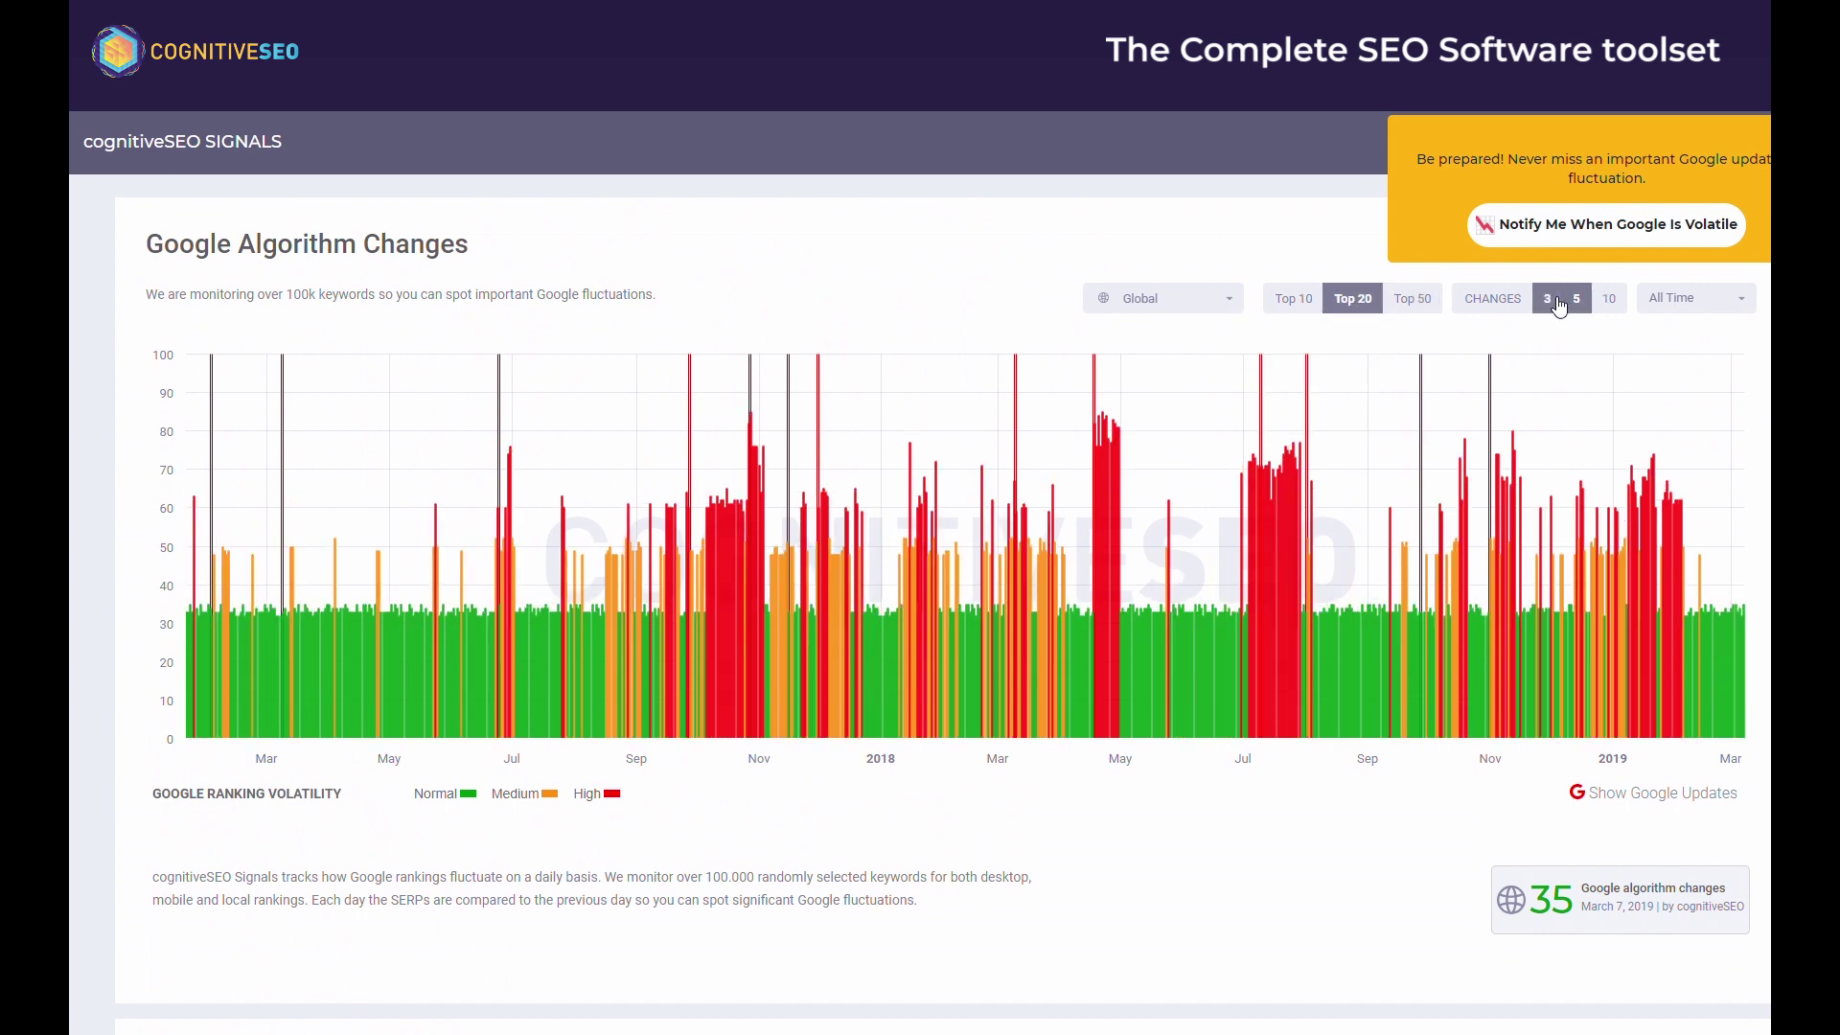
{"action": "left_click", "coordinate": [1610, 298]}
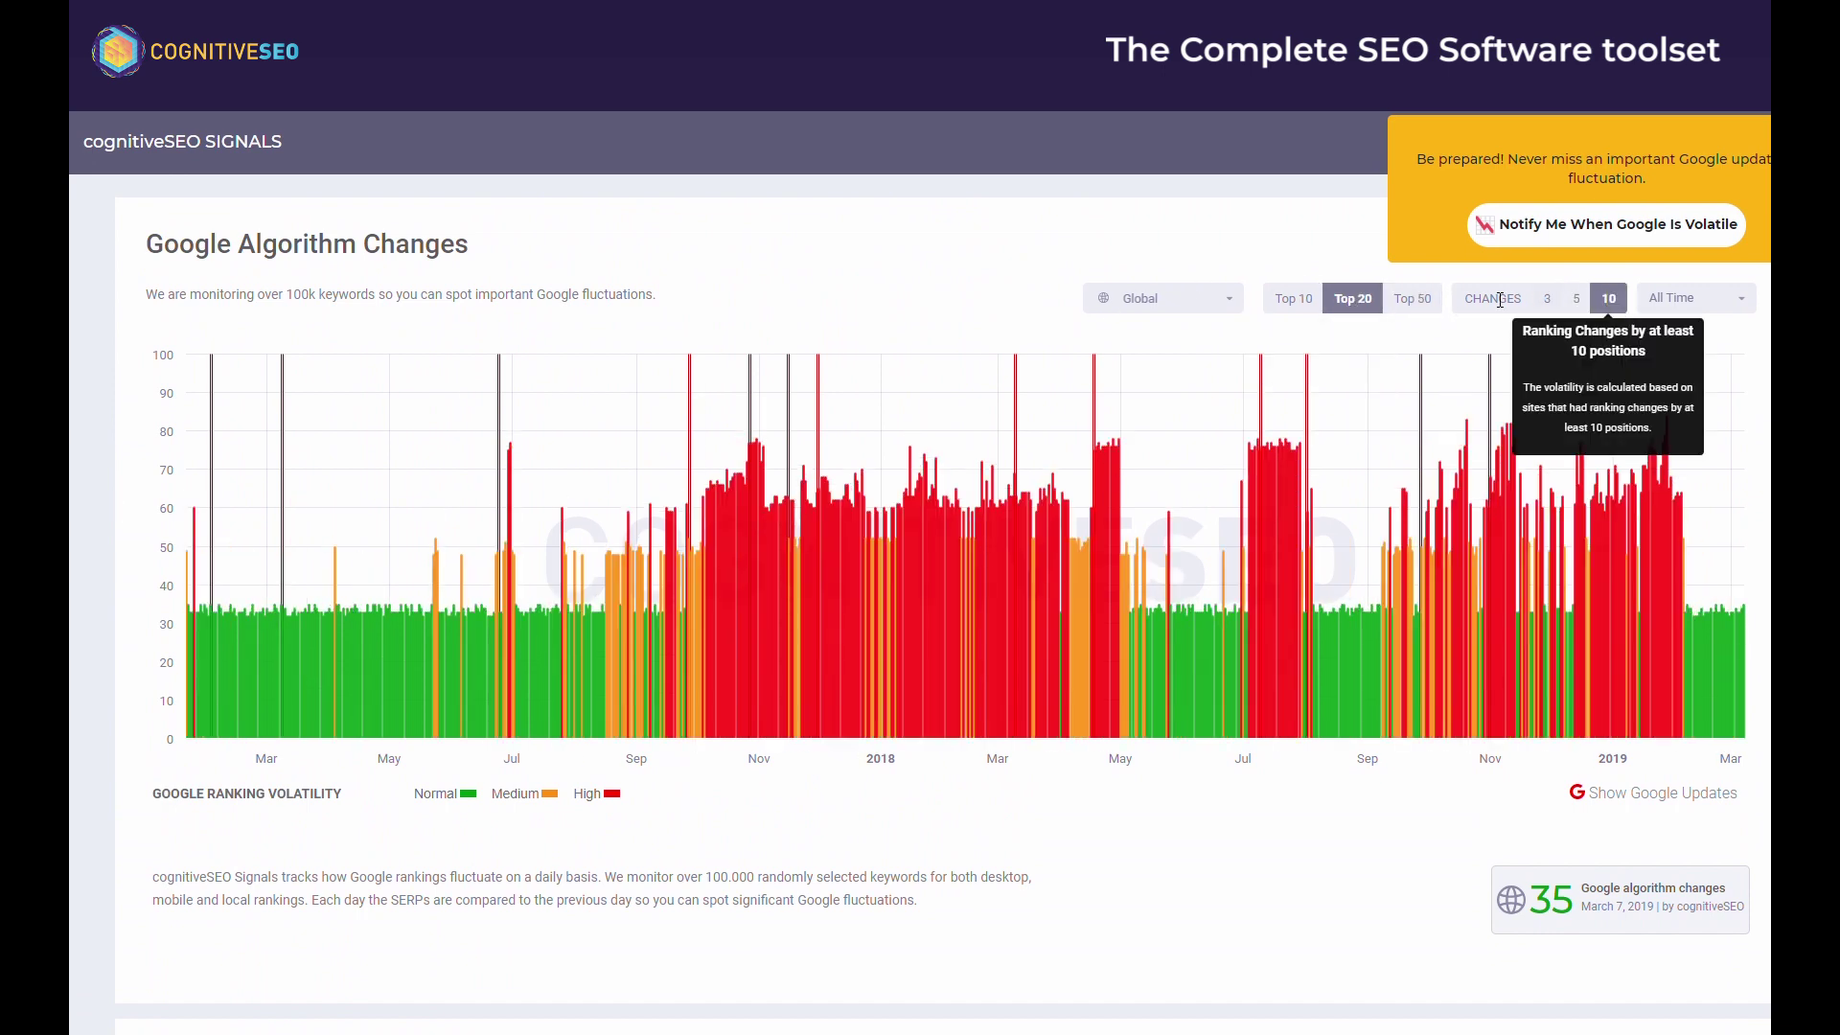
{"action": "left_click", "coordinate": [1230, 299]}
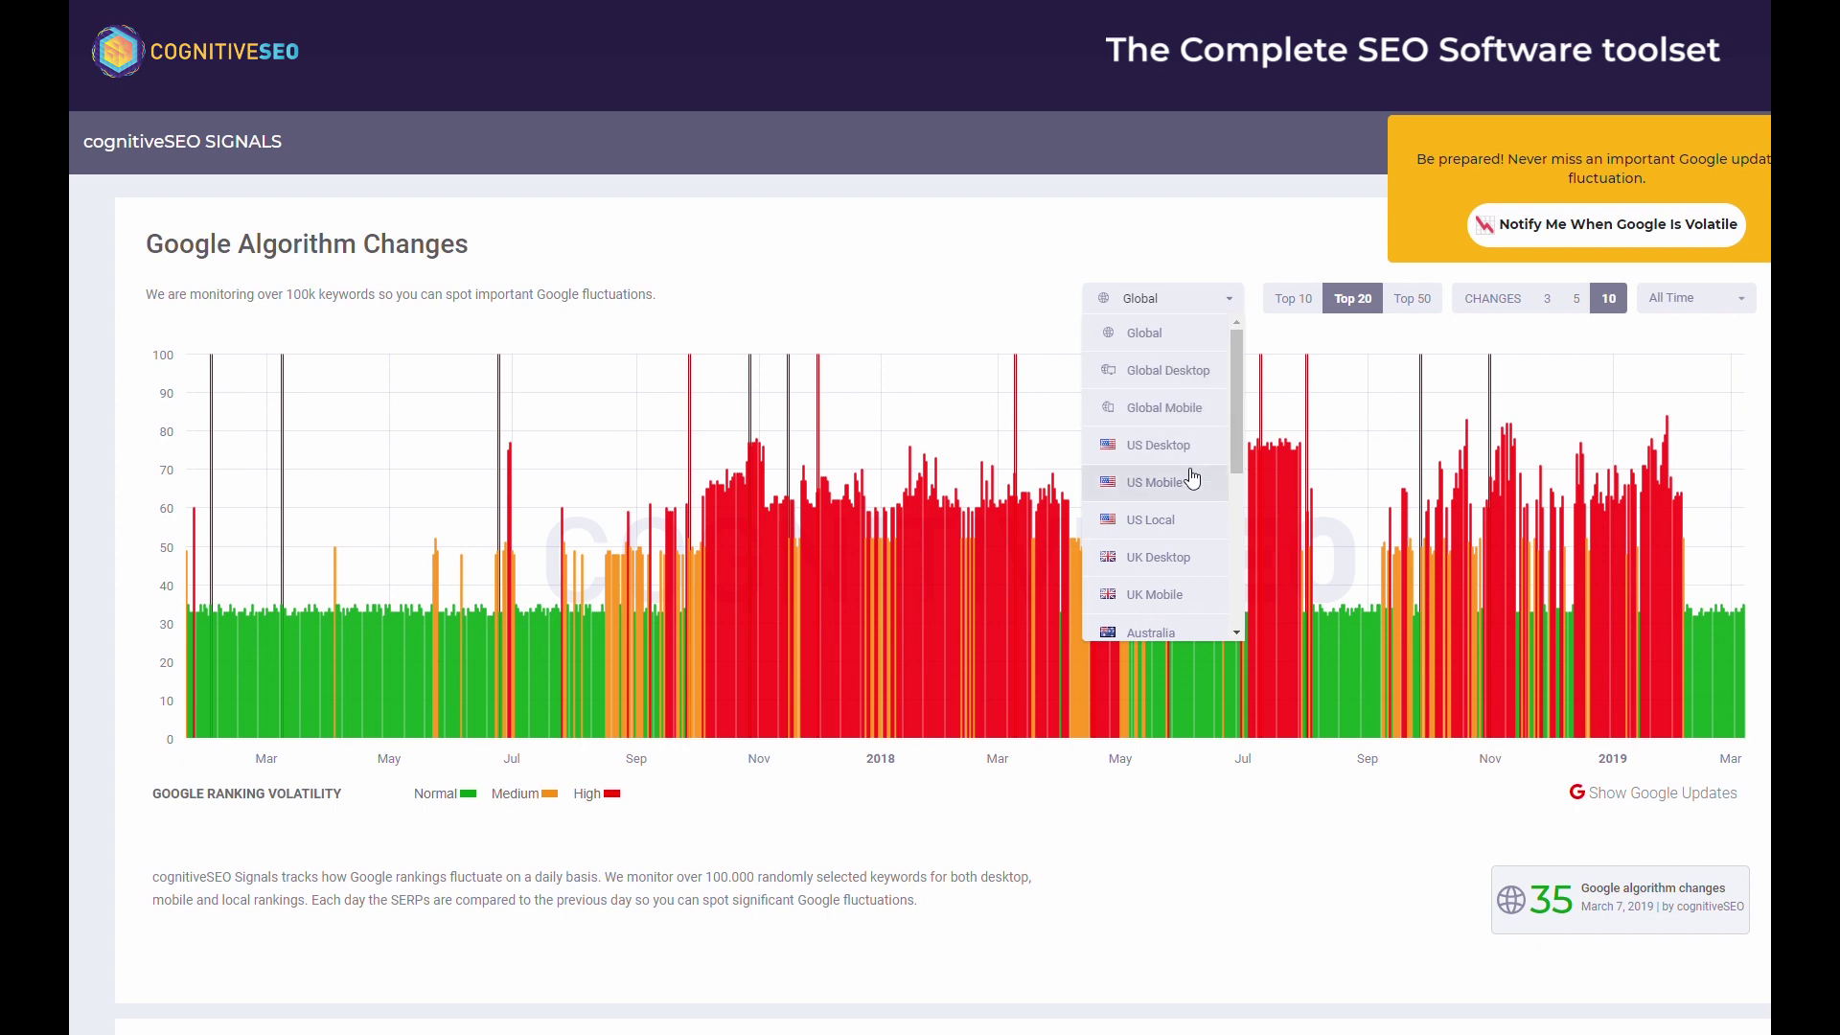
{"action": "left_click", "coordinate": [1178, 595]}
{"action": "left_click", "coordinate": [1746, 305]}
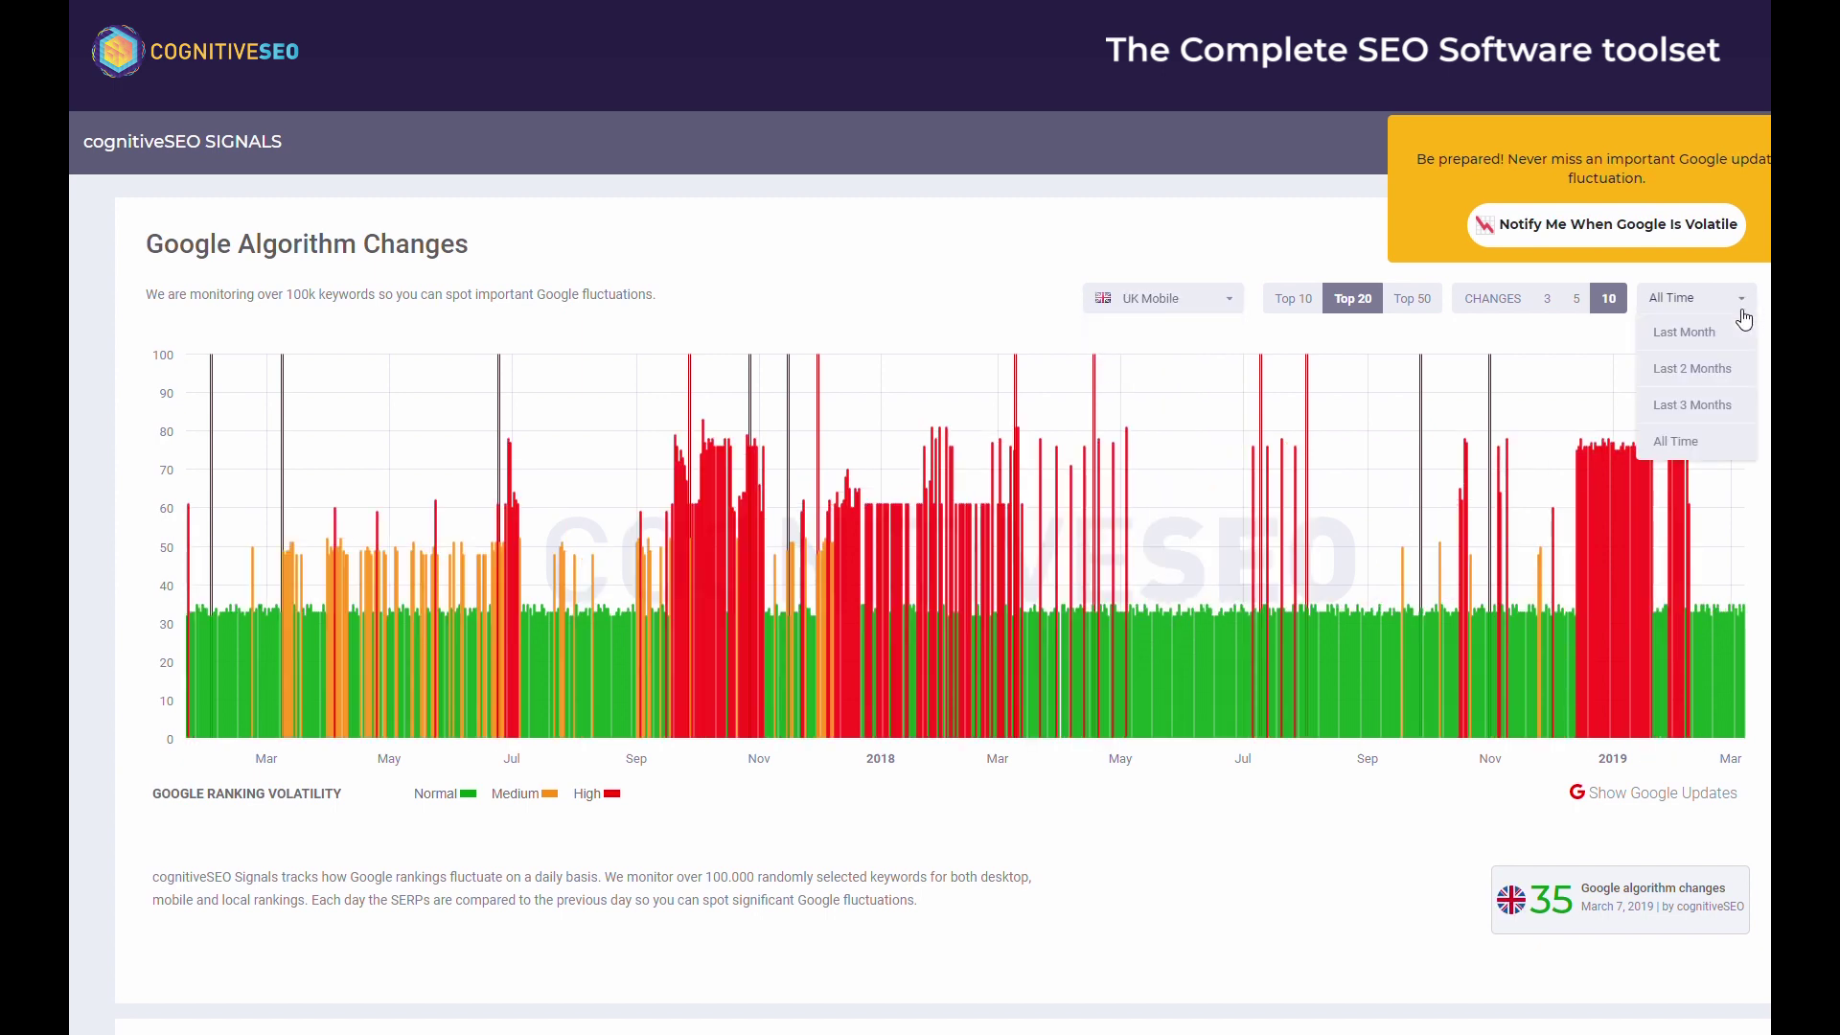
{"action": "left_click", "coordinate": [1715, 374]}
{"action": "left_click", "coordinate": [1281, 303]}
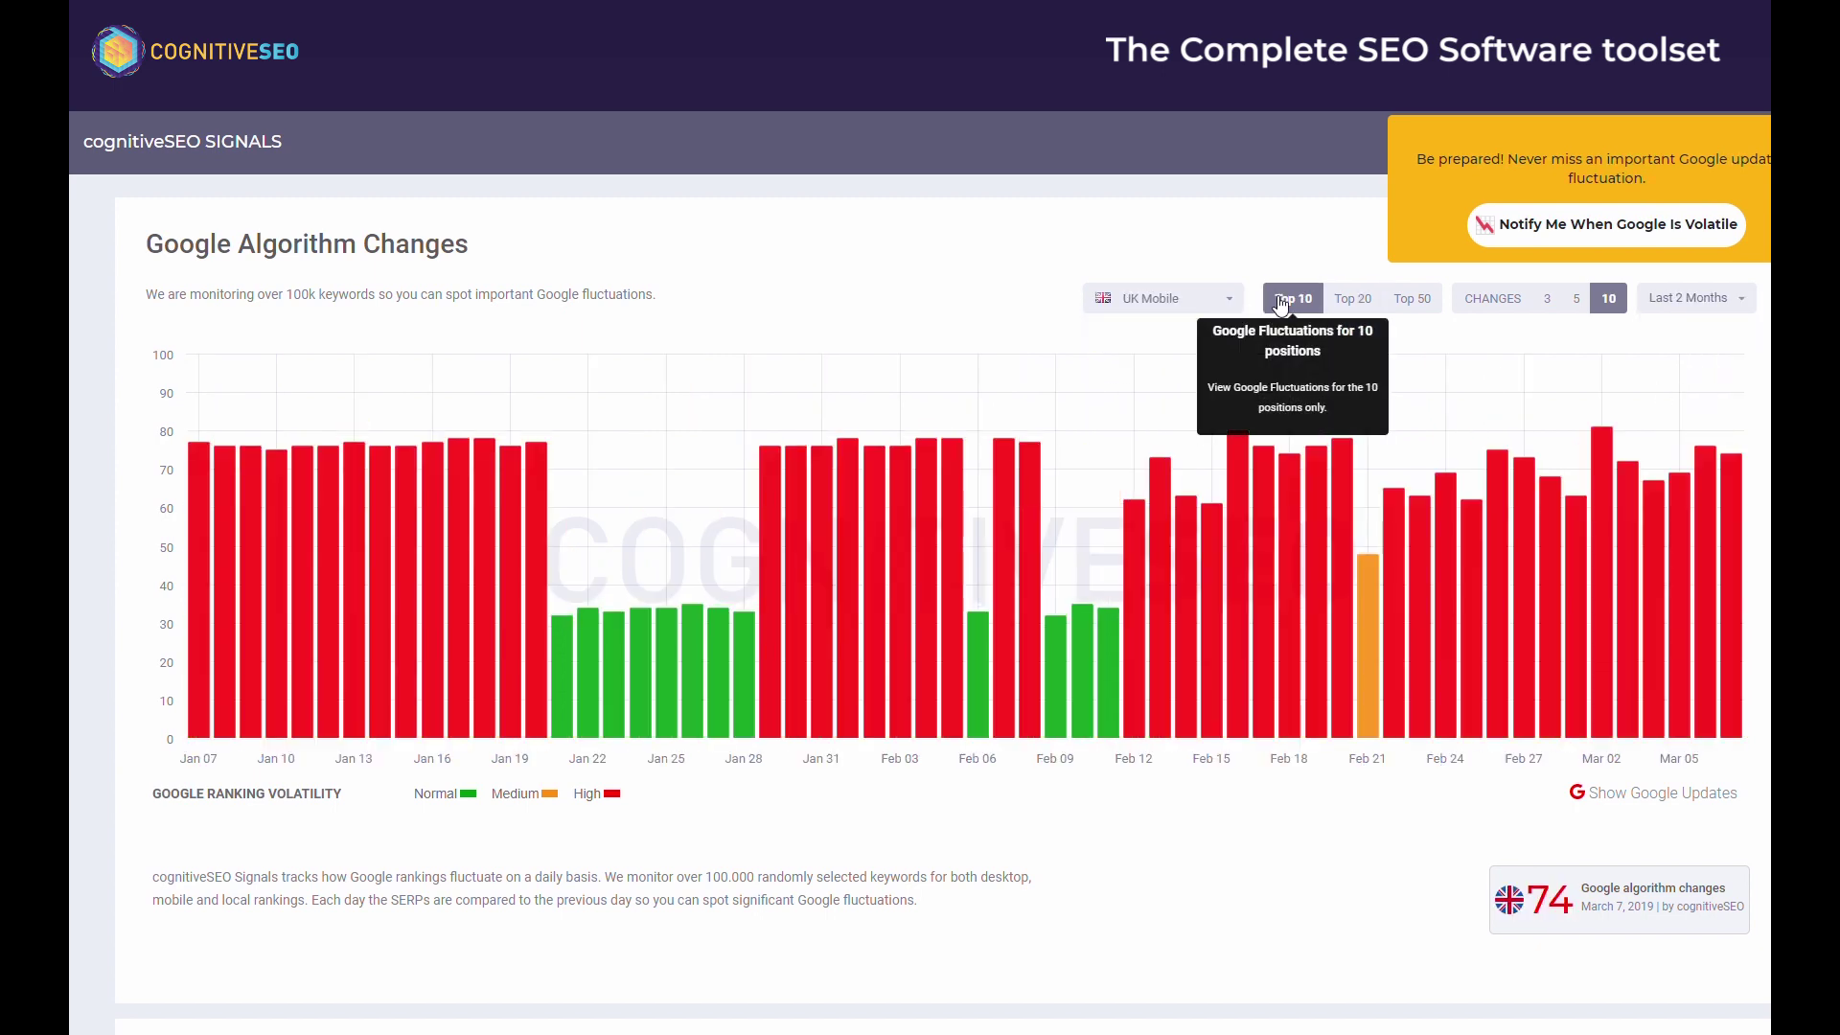
{"action": "left_click_drag", "start_coordinate": [1404, 554], "coordinate": [1736, 537]}
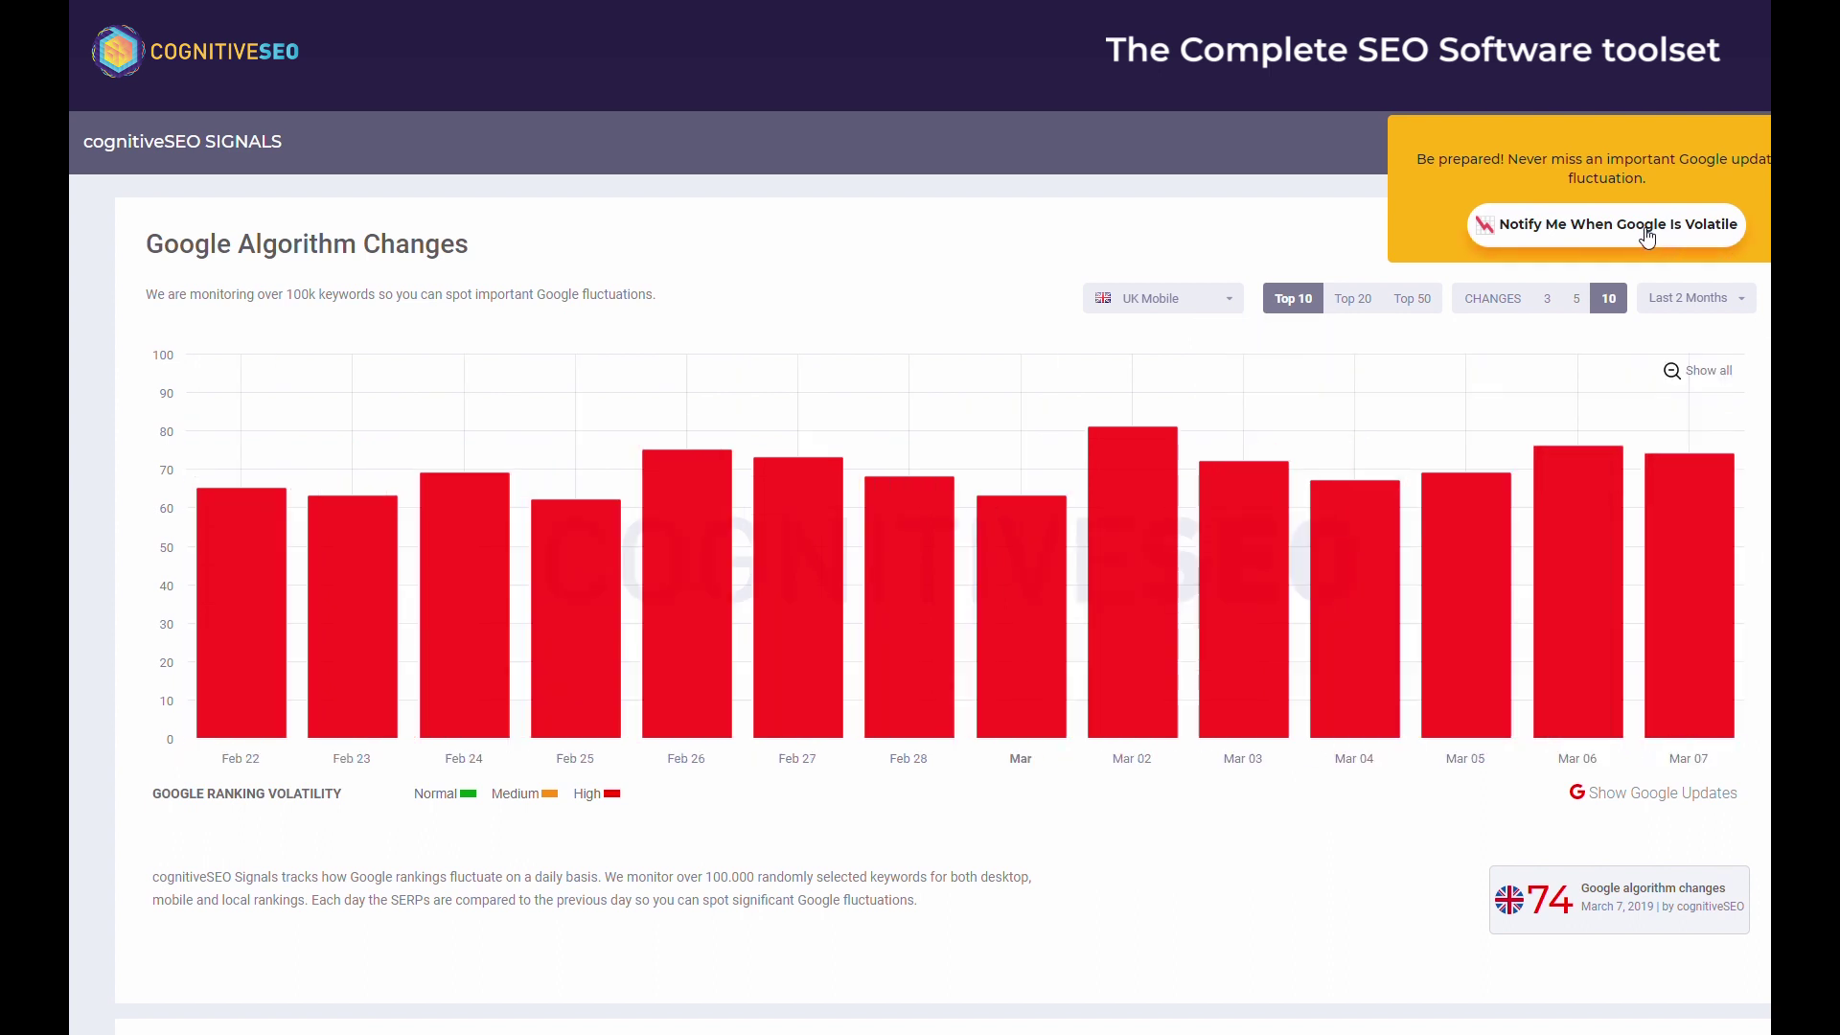
Try India with 5+ changes over the last 3 months, then settle on Global Desktop with 10+ changes.
{"action": "left_click", "coordinate": [1231, 306]}
{"action": "scroll", "coordinate": [1198, 460], "scroll_direction": "down", "scroll_amount": 1}
{"action": "left_click", "coordinate": [1193, 476]}
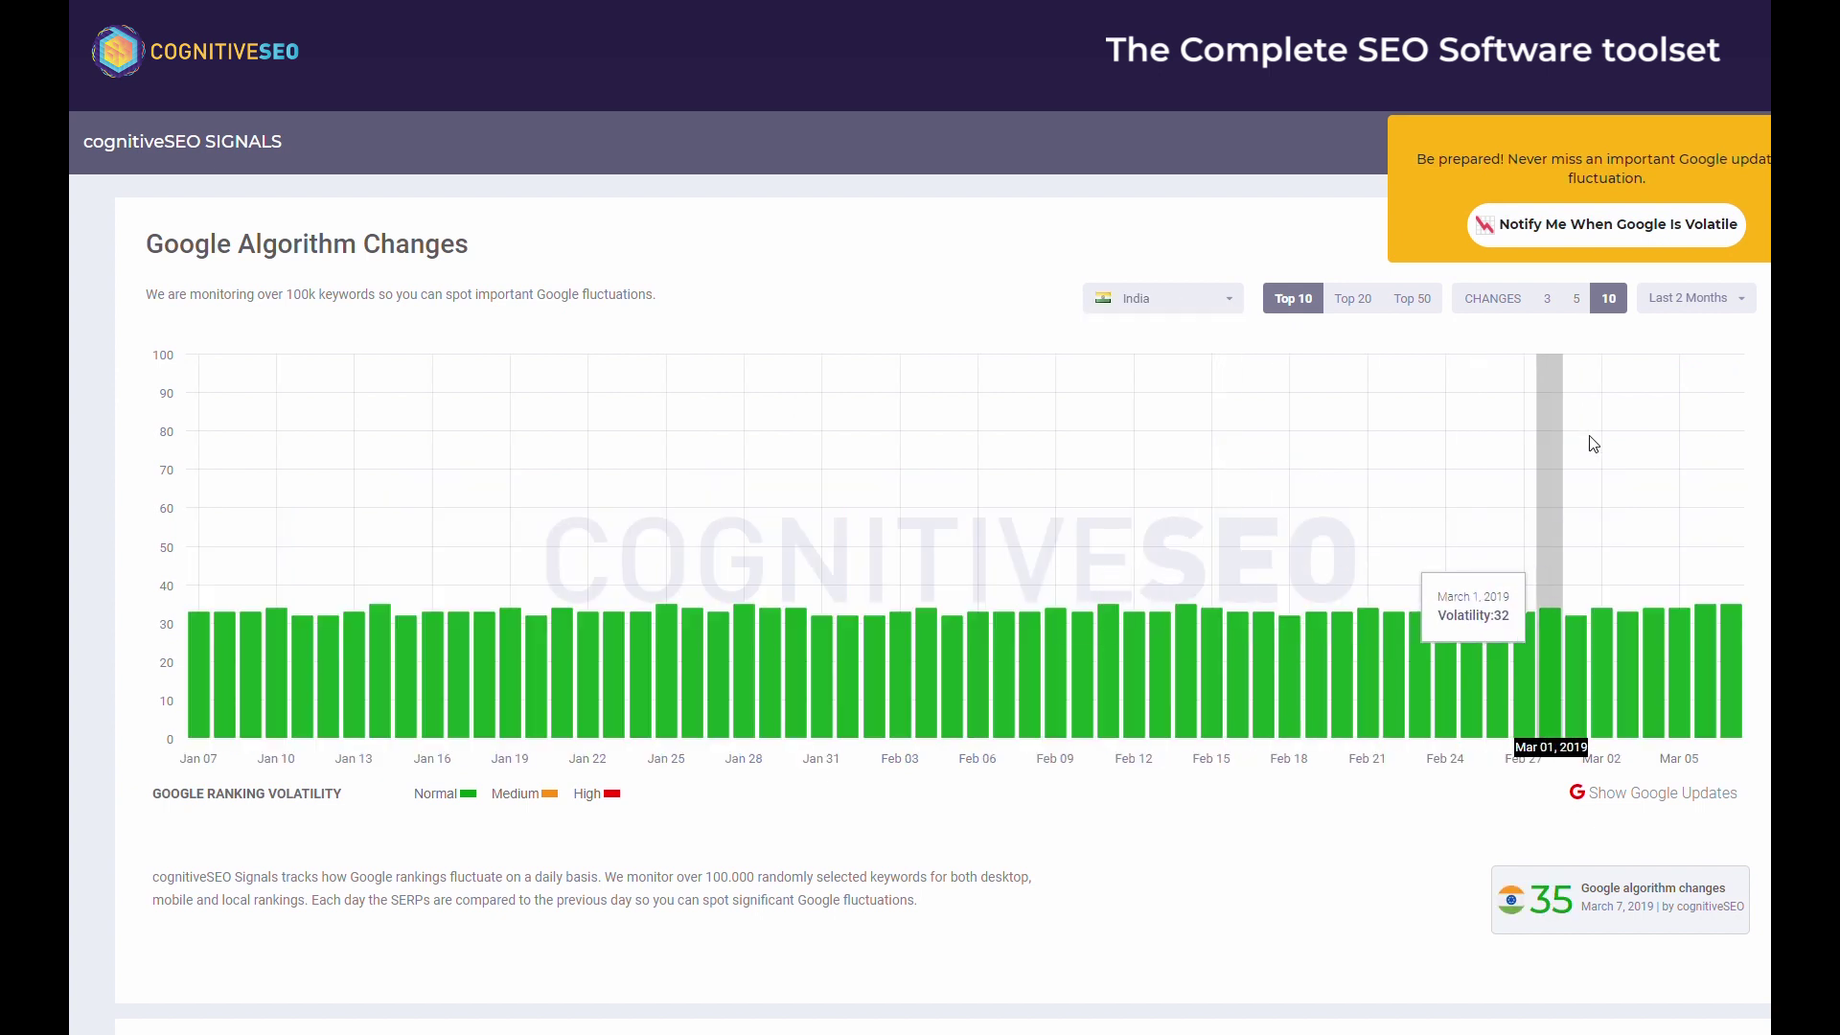
{"action": "left_click", "coordinate": [1577, 298]}
{"action": "left_click", "coordinate": [1736, 299]}
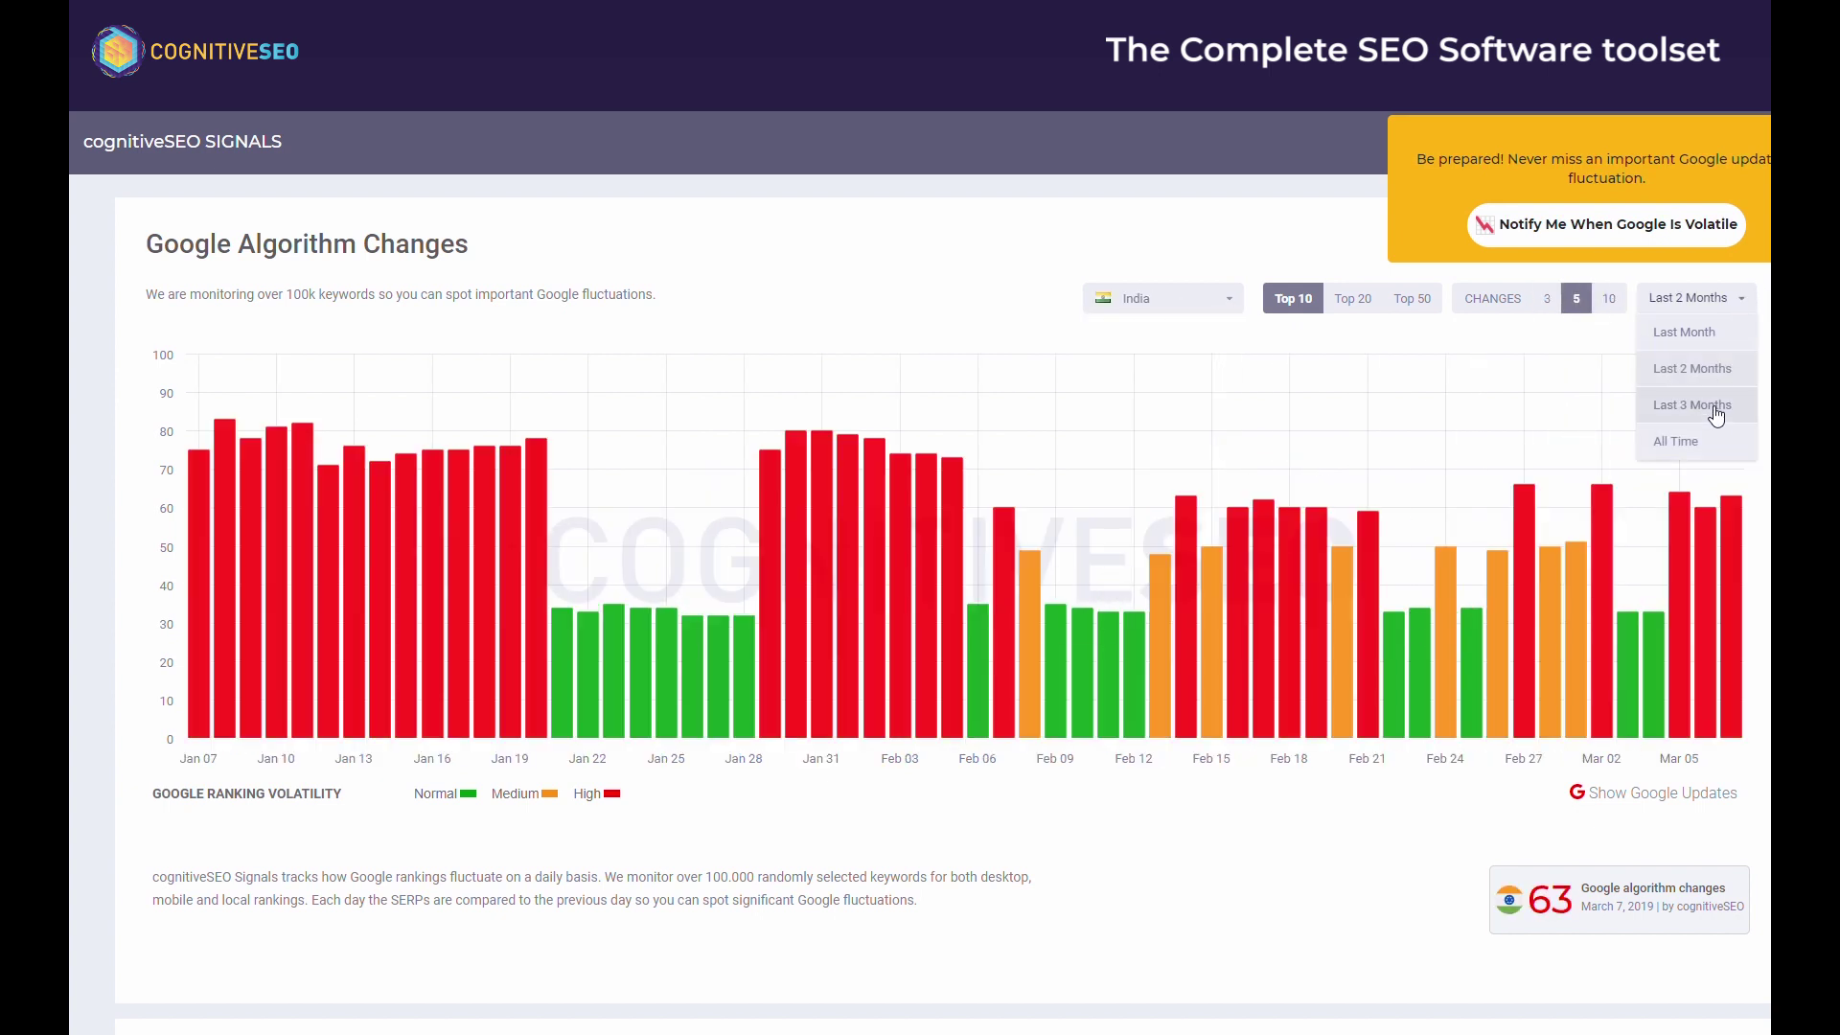
{"action": "left_click", "coordinate": [1708, 412]}
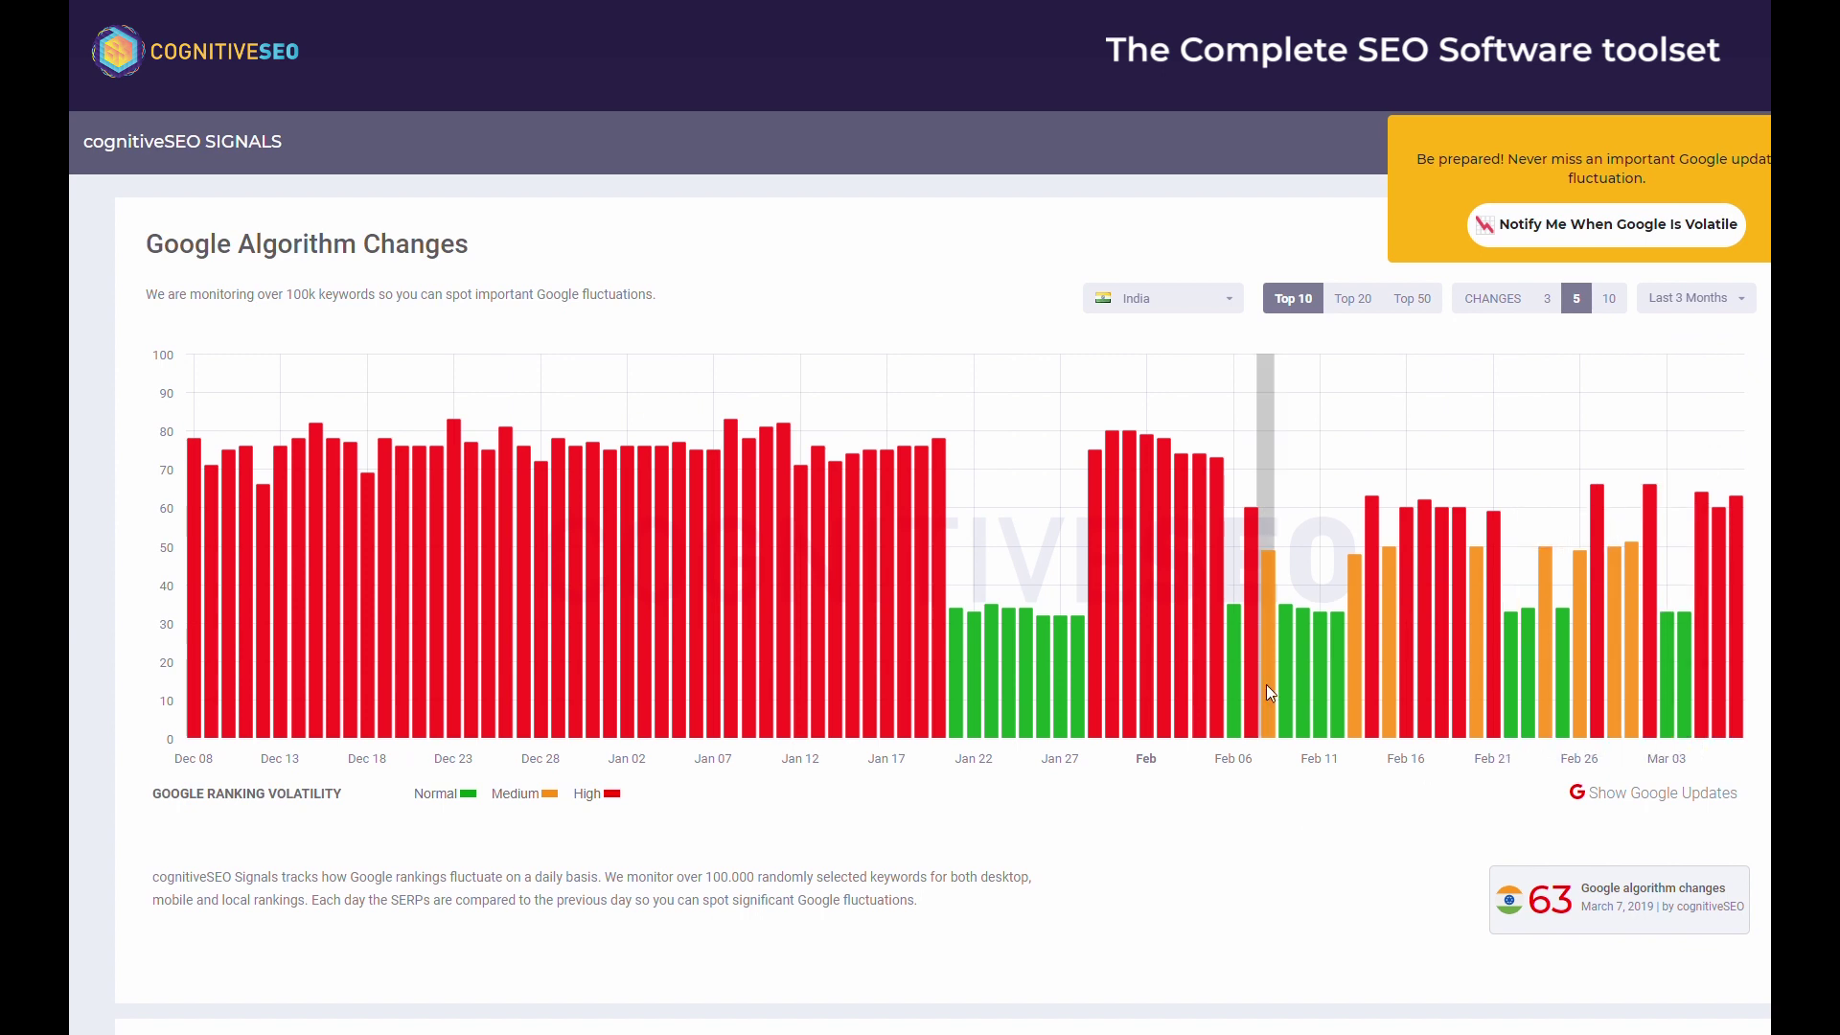
{"action": "left_click", "coordinate": [1232, 323]}
{"action": "scroll", "coordinate": [1198, 384], "scroll_direction": "up", "scroll_amount": 3}
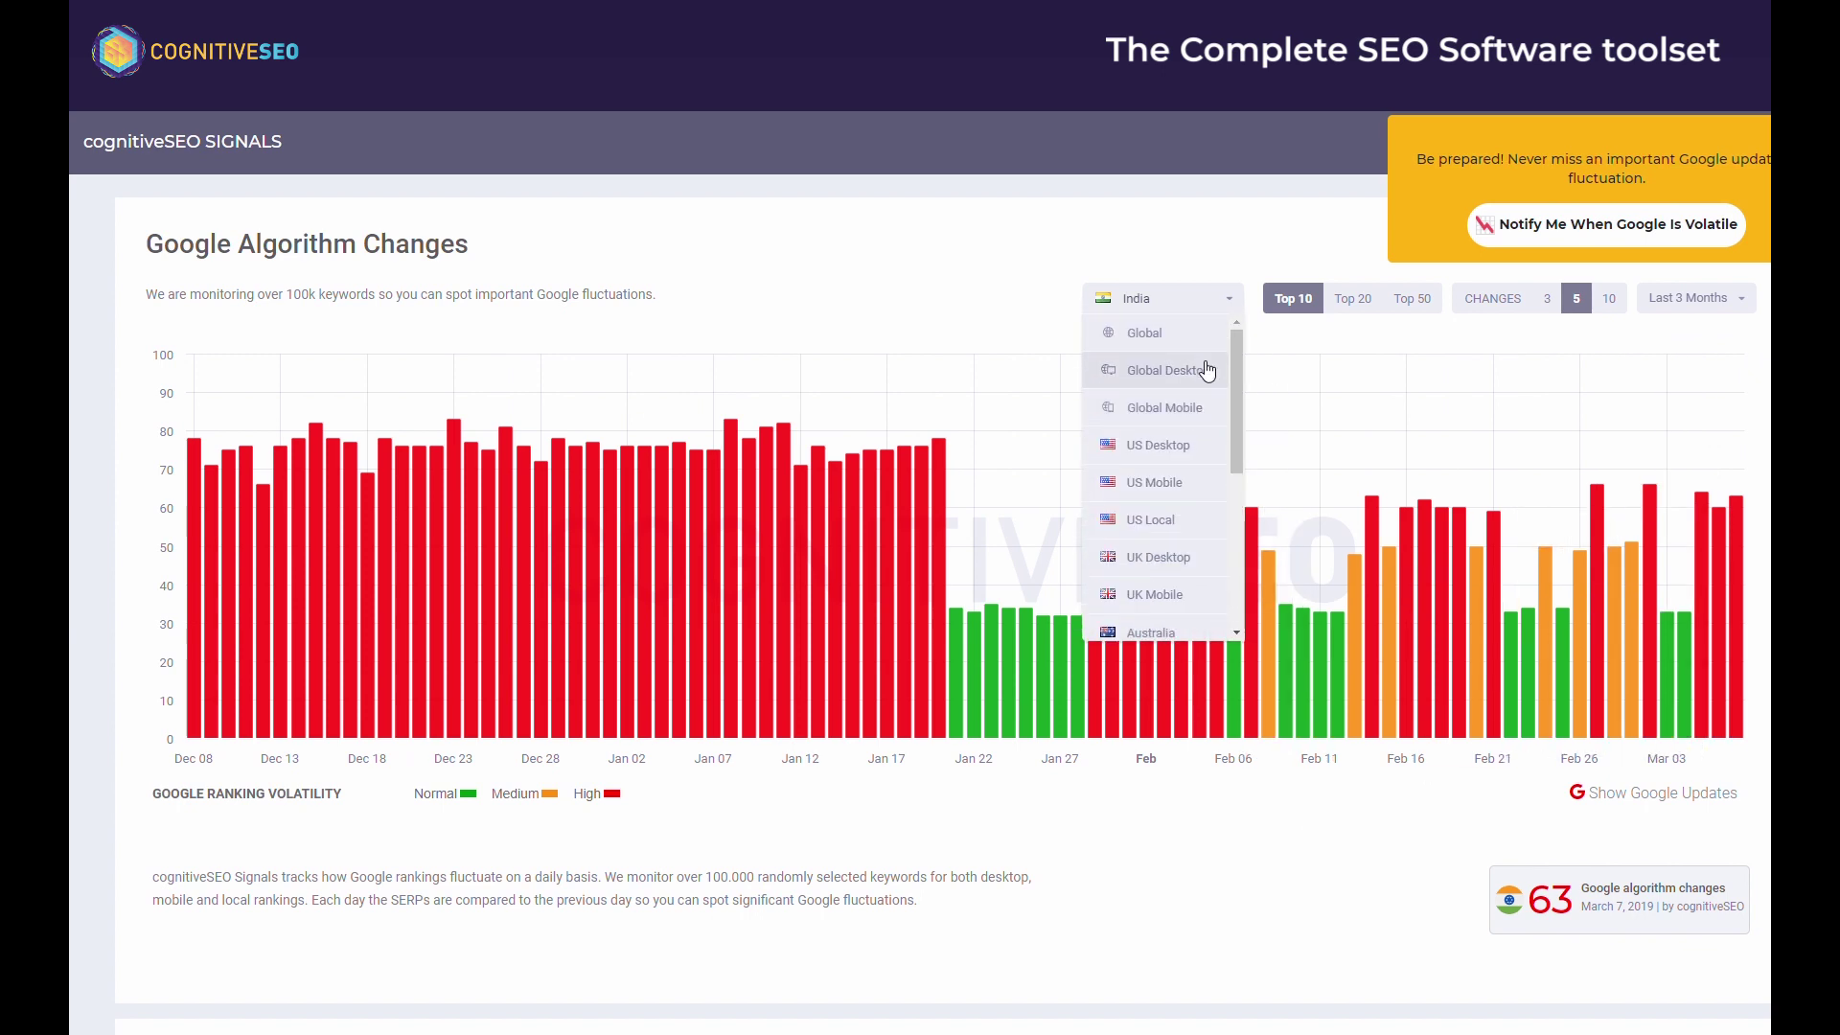
{"action": "left_click", "coordinate": [1198, 365]}
{"action": "left_click", "coordinate": [1609, 298]}
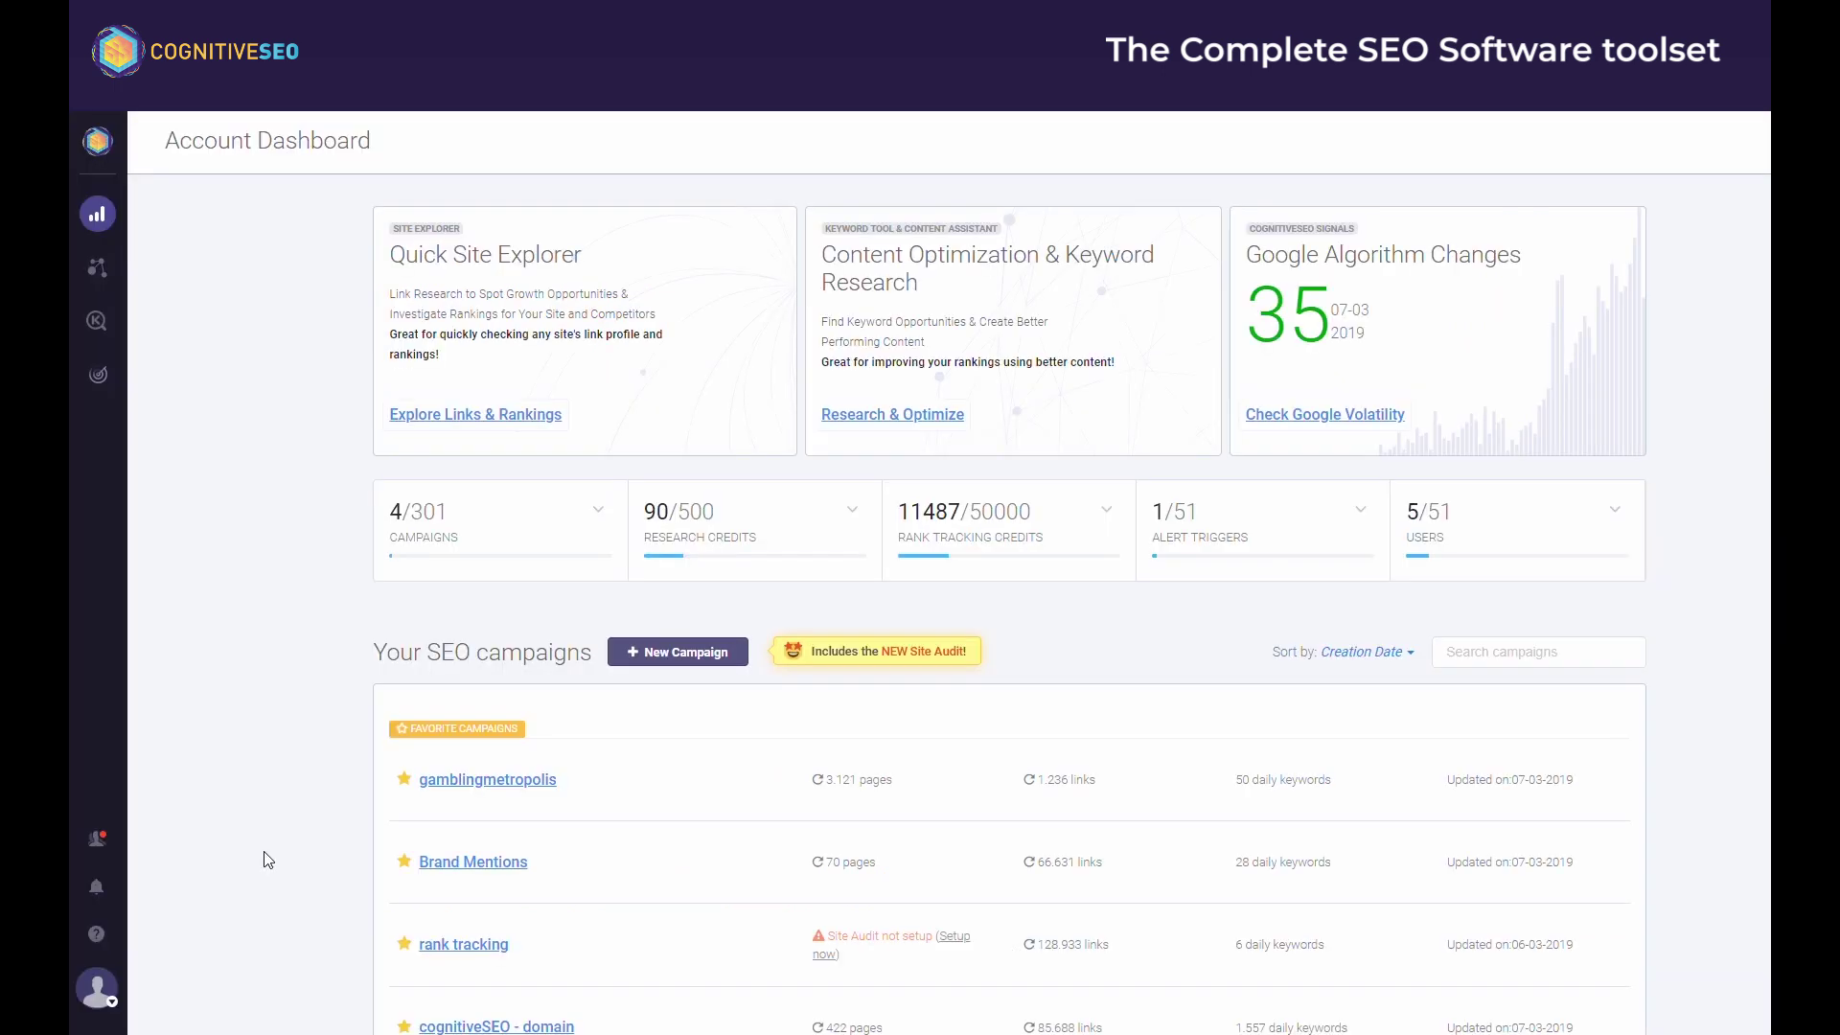
{"action": "scroll", "coordinate": [256, 692], "scroll_direction": "down", "scroll_amount": 4}
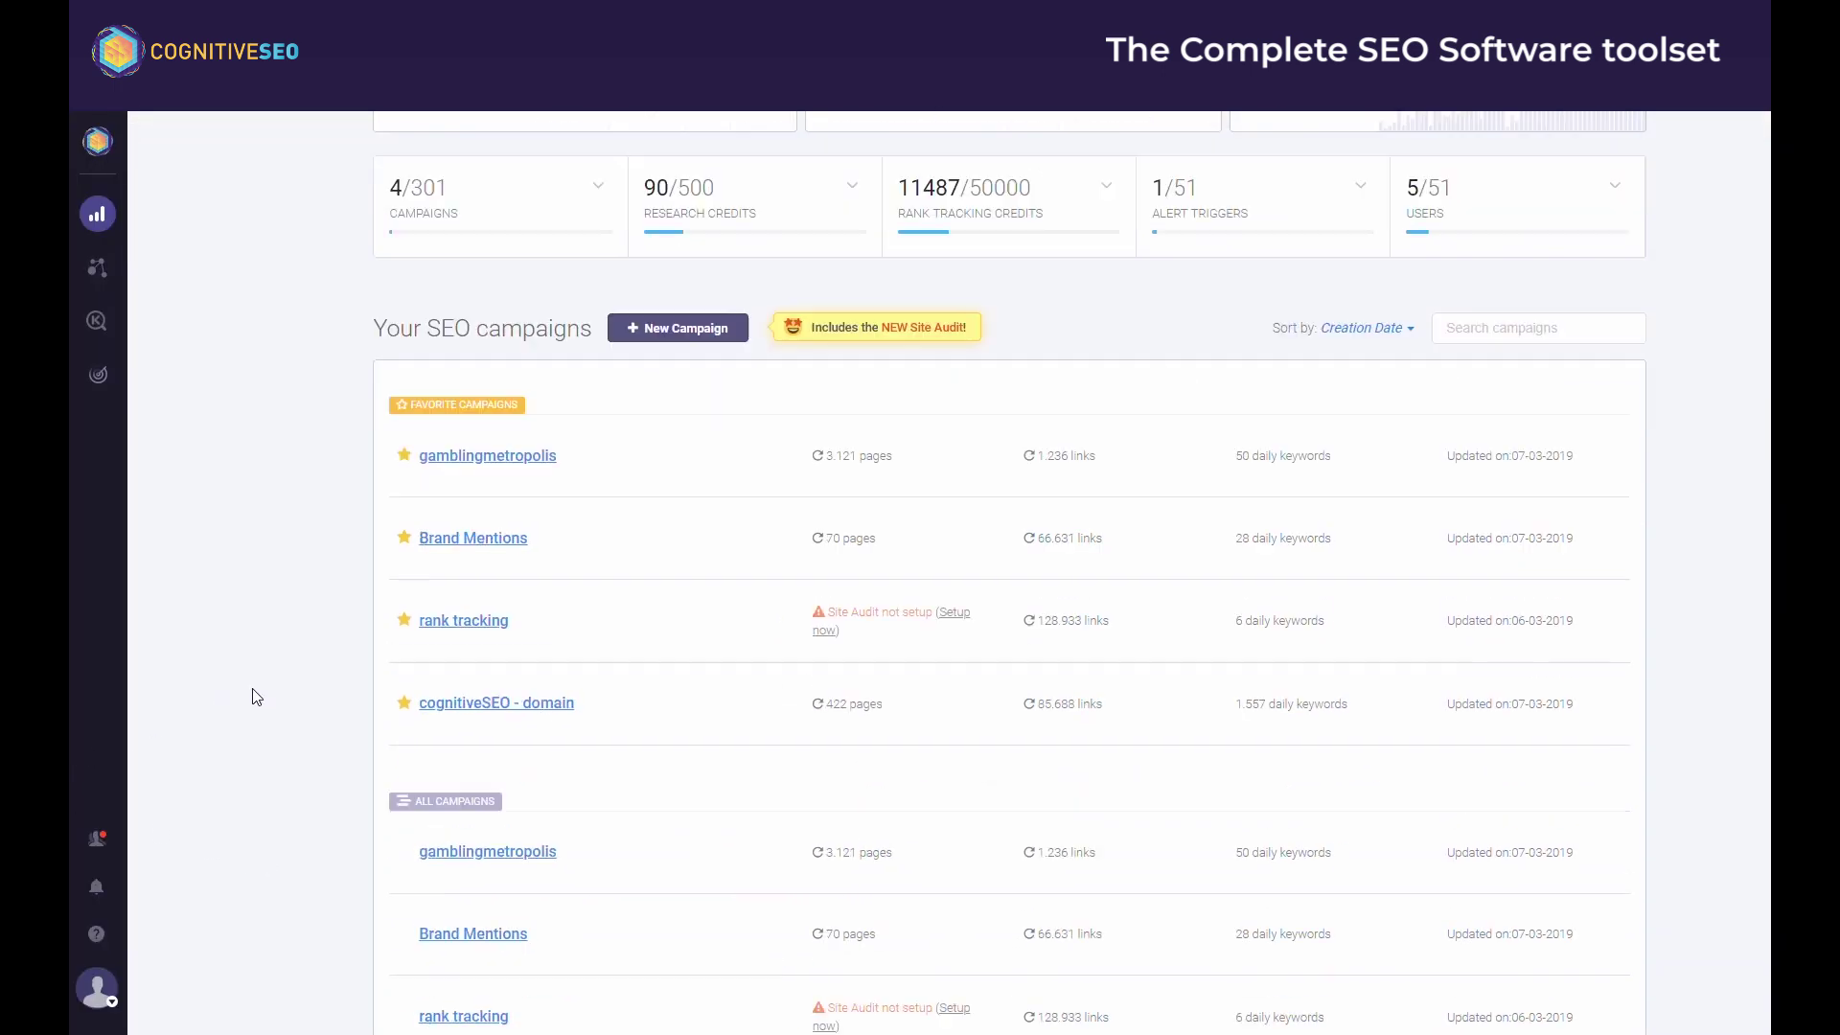
{"action": "scroll", "coordinate": [255, 695], "scroll_direction": "up", "scroll_amount": 4}
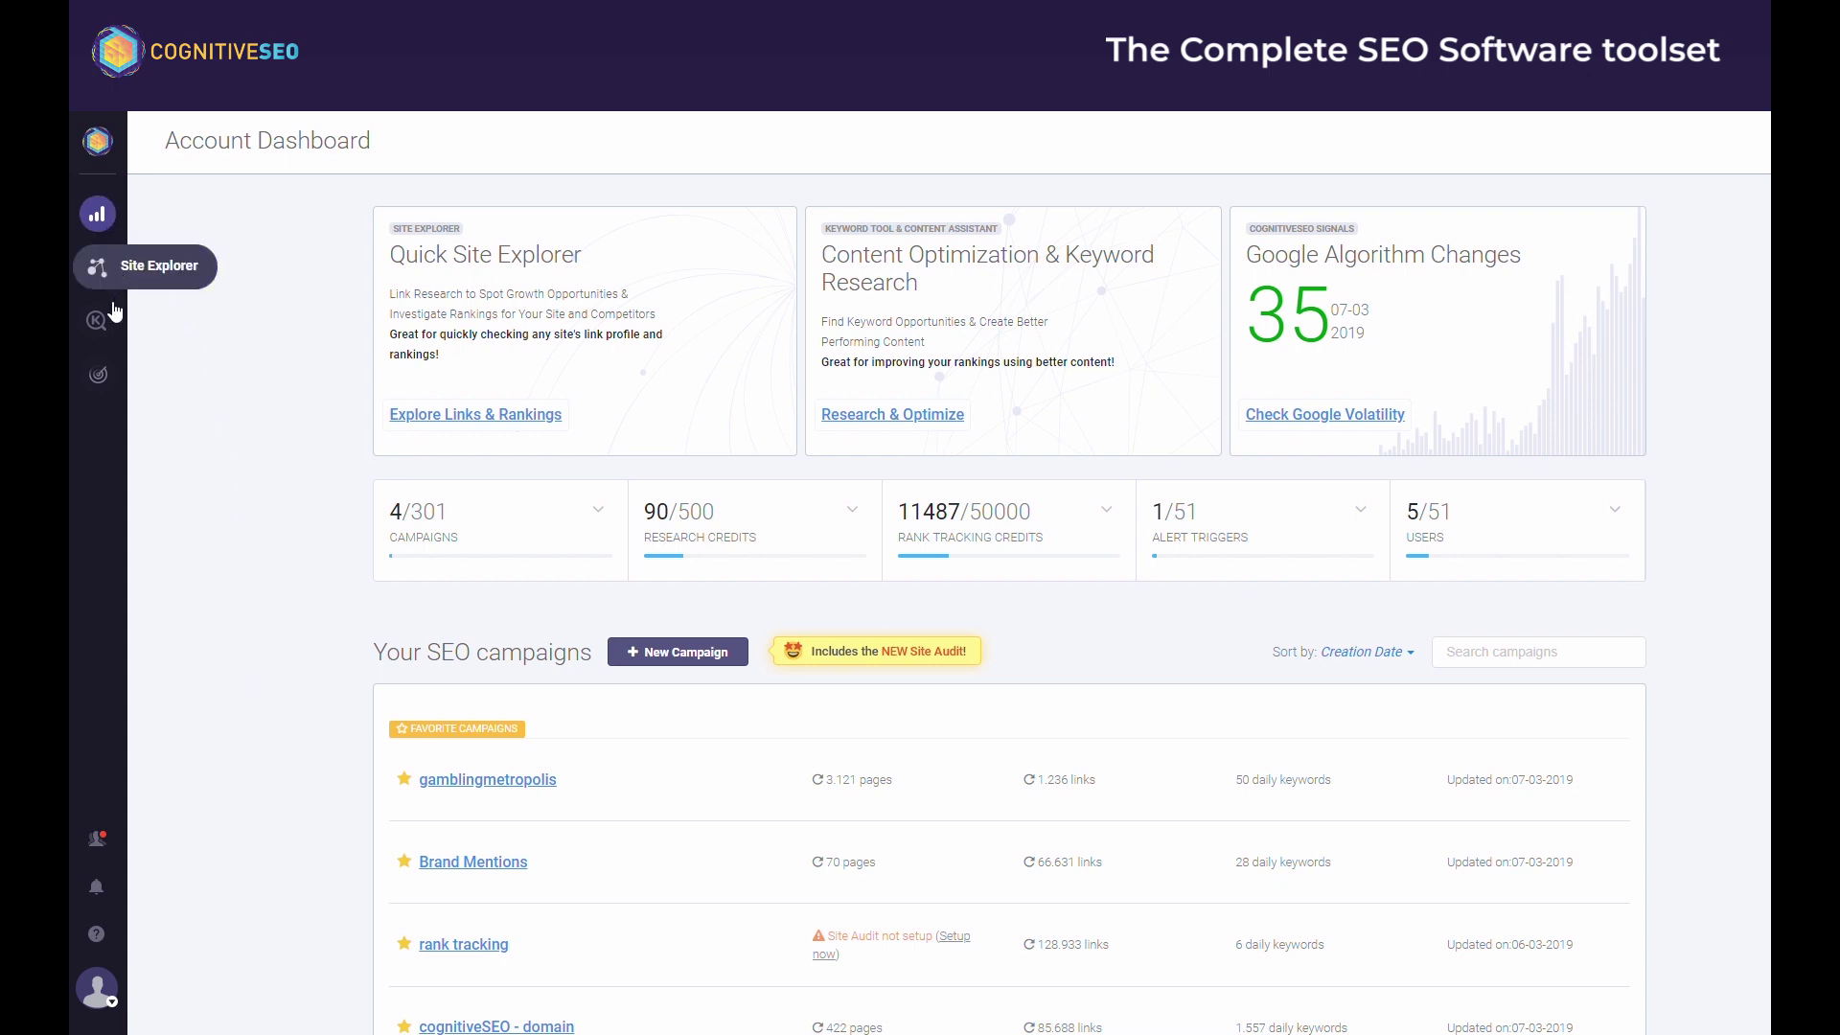
{"action": "left_click", "coordinate": [100, 375]}
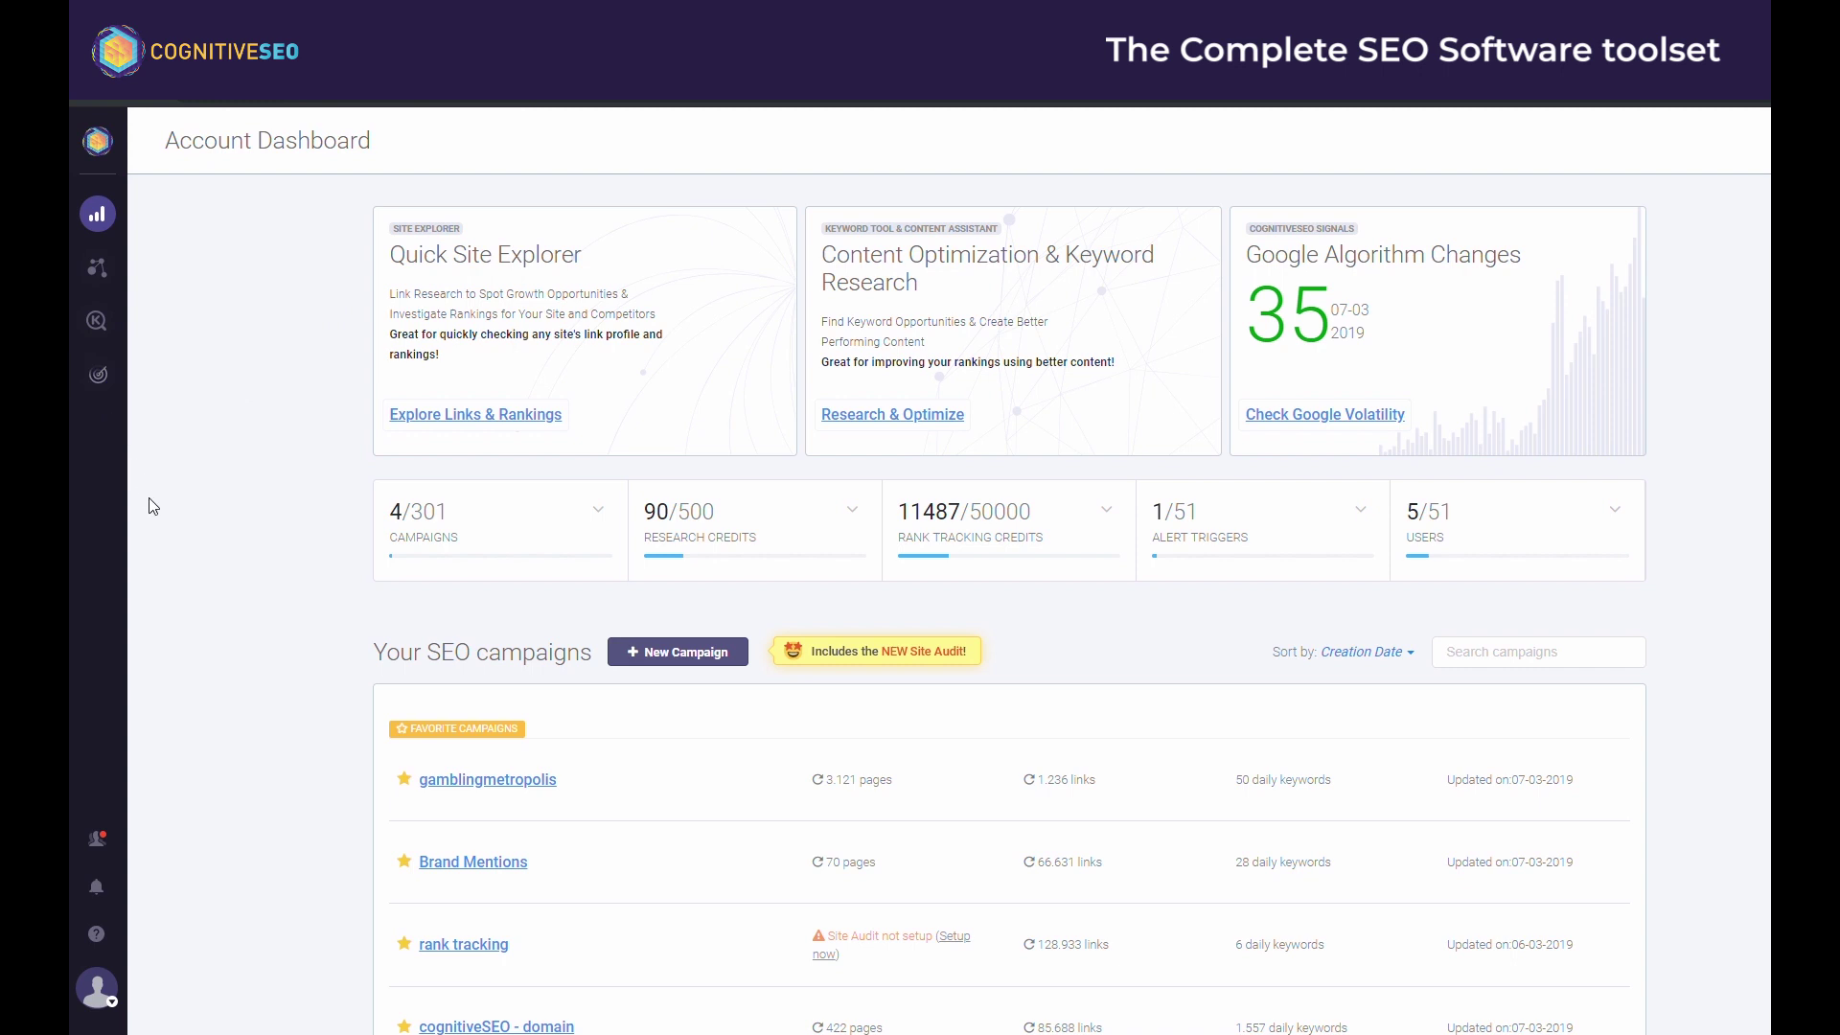